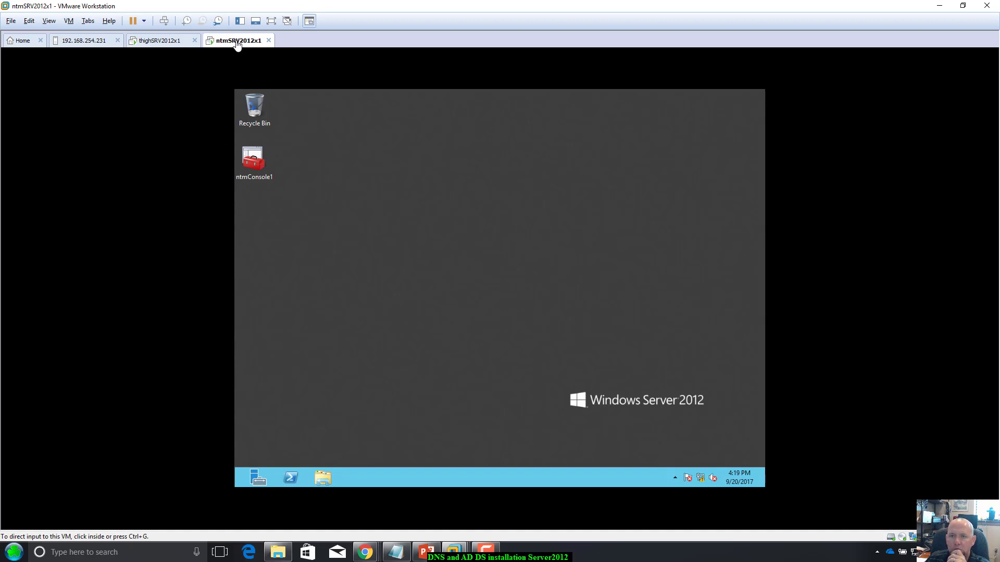
Step: Switch between the two server consoles, then close the ntmSRV2012x1 console tab
click(169, 41)
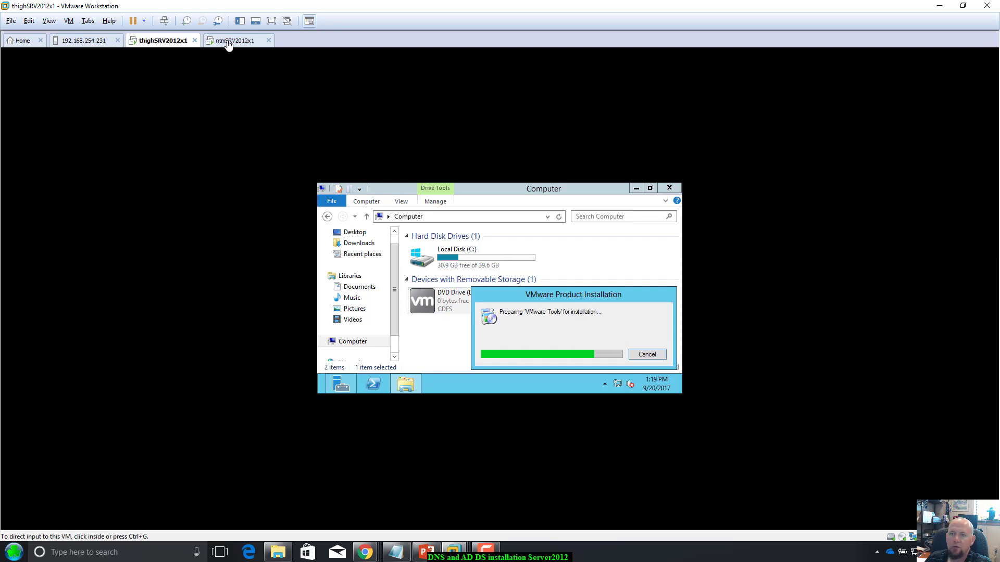
click(233, 41)
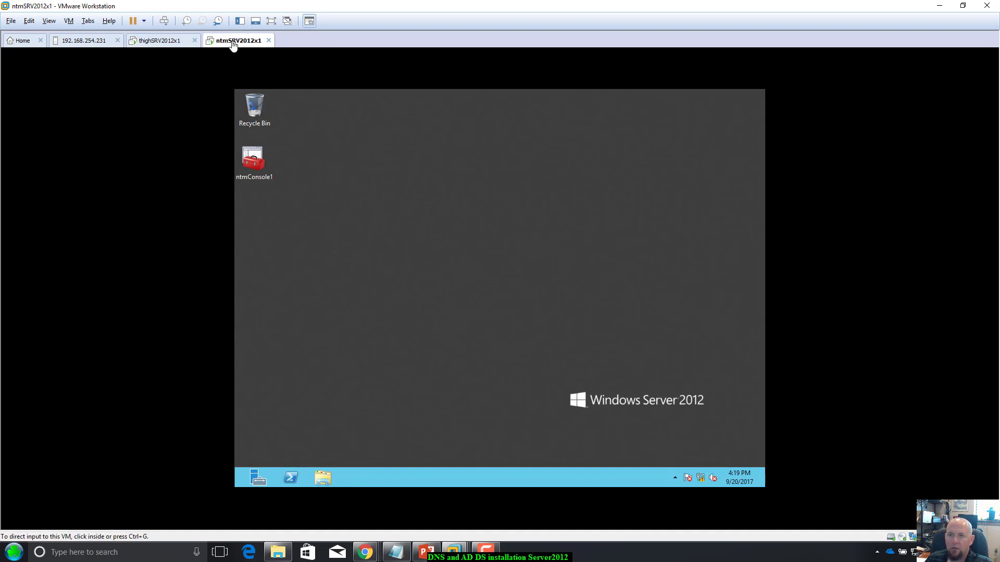
click(269, 40)
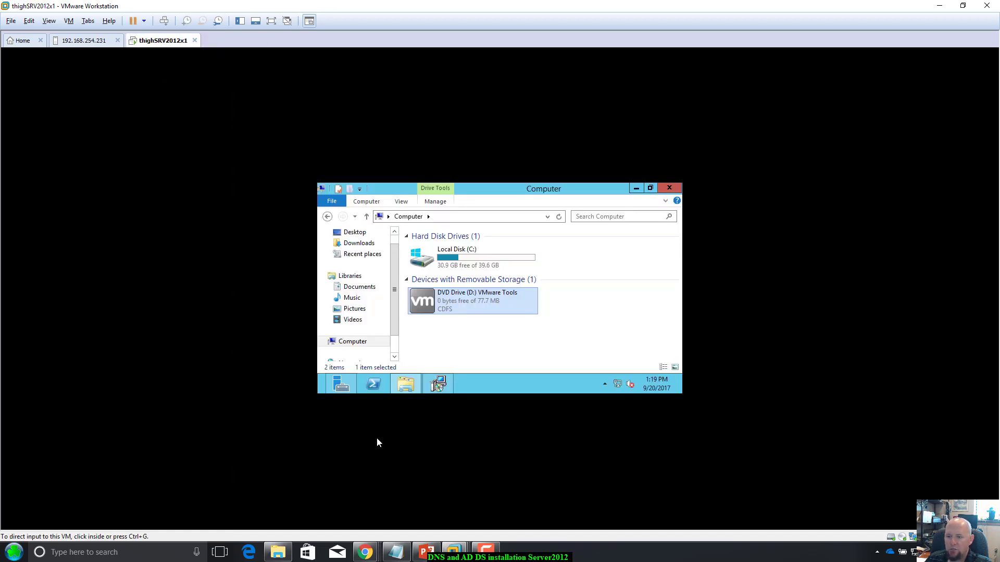
Step: Run a VMware Tools Setup Change on thighSRV2012x1 after checking disk space, then close its console
click(442, 389)
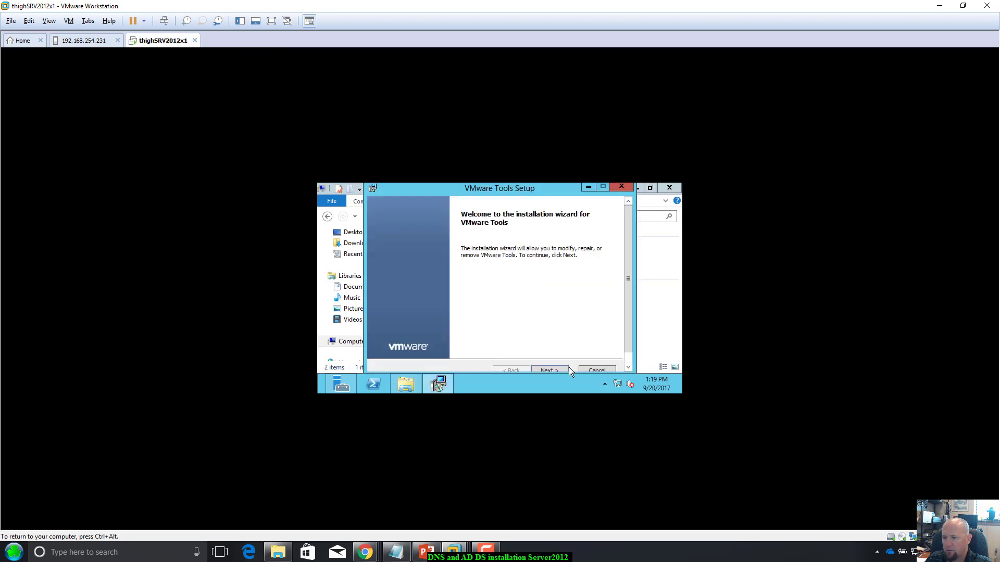
click(560, 366)
click(561, 366)
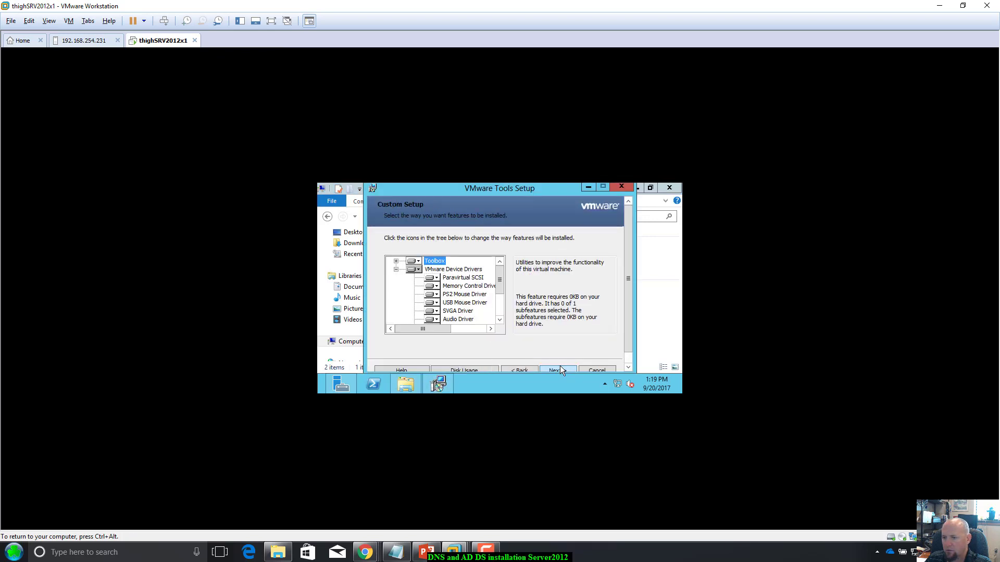
click(560, 368)
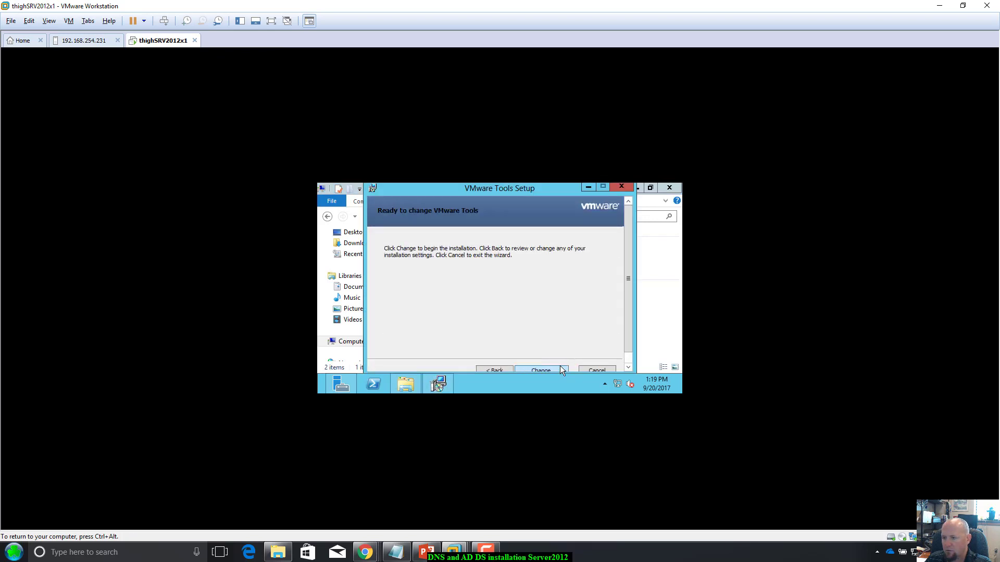
click(494, 369)
click(494, 367)
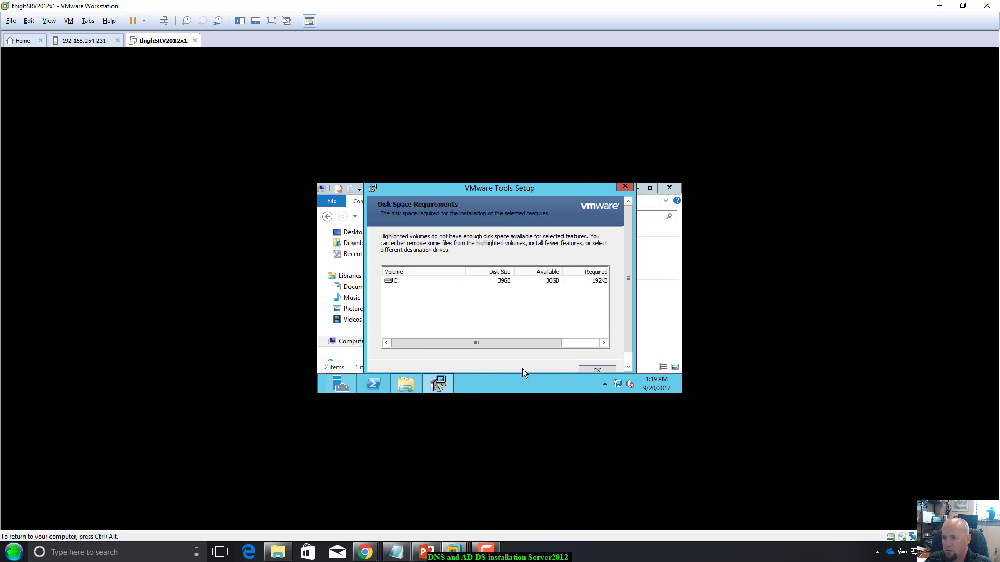
click(598, 370)
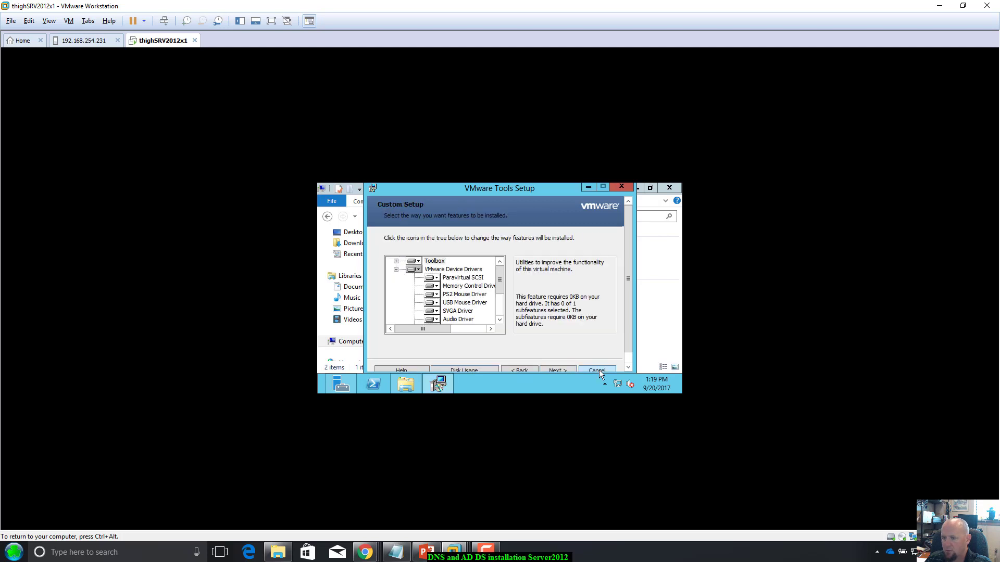
click(549, 370)
click(549, 369)
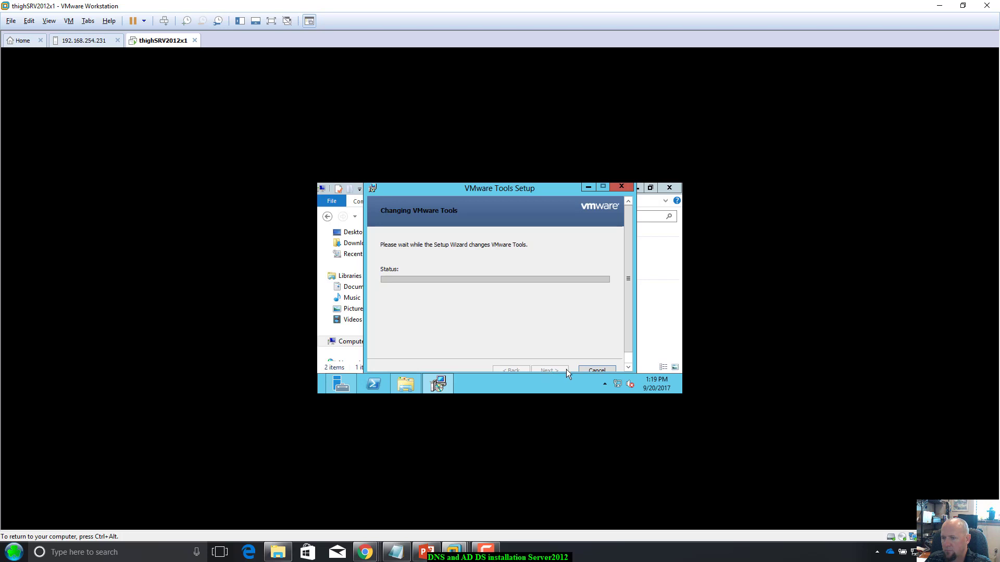
key(ctrl+alt)
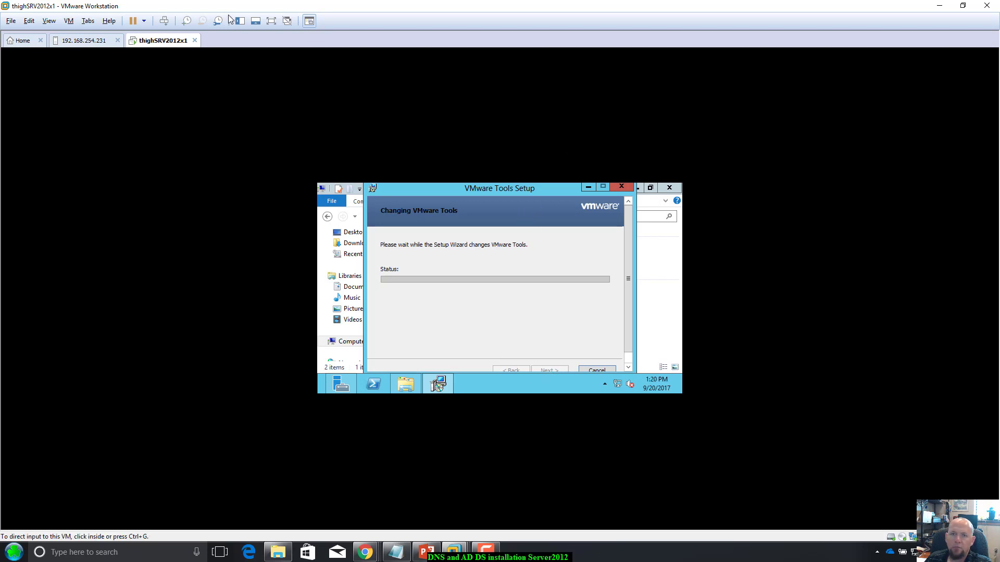
click(194, 40)
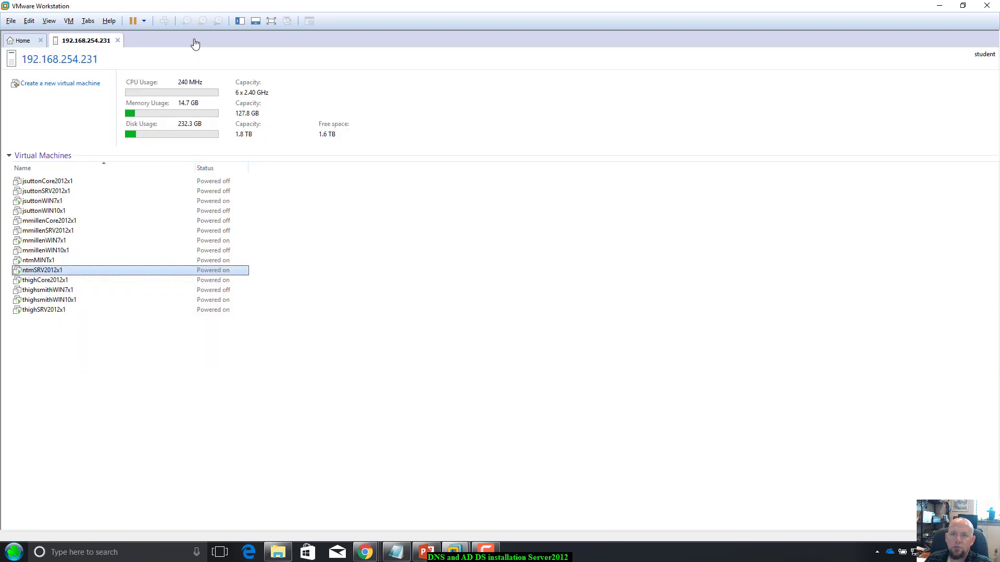
Step: Close the host tab and VMware Workstation, then relaunch VMware Workstation Pro via a 'vmware' search
click(118, 40)
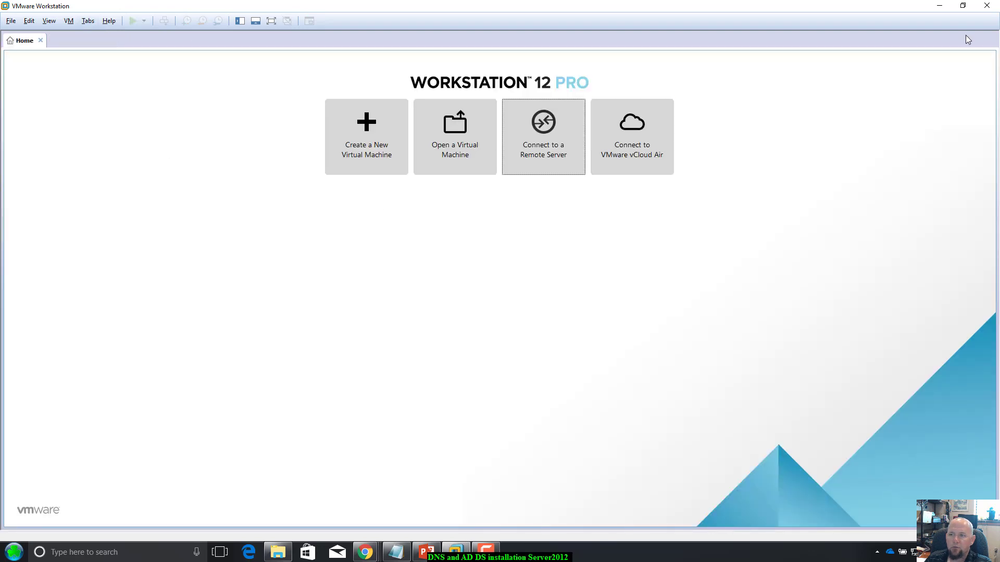
click(987, 6)
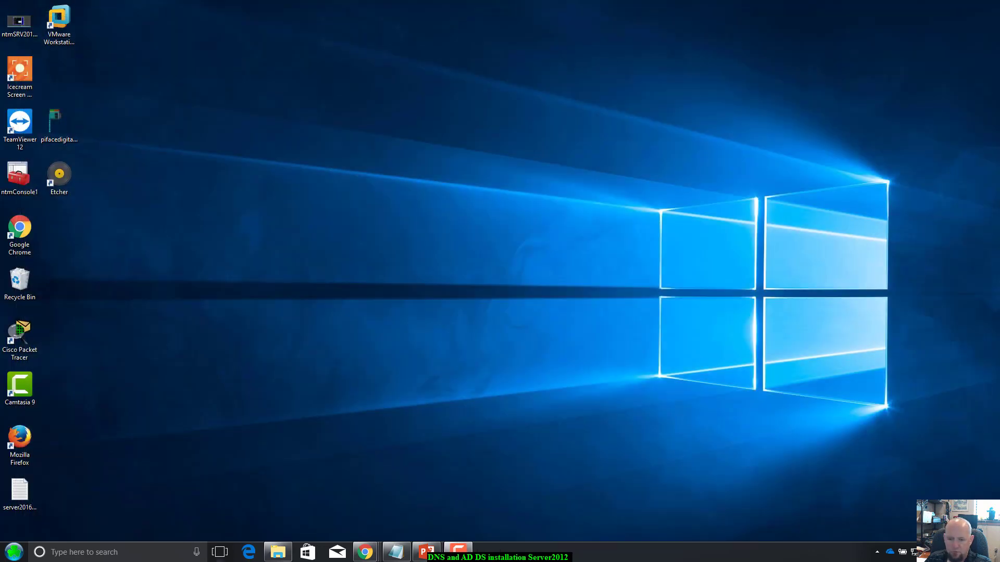
click(106, 551)
text(vmw)
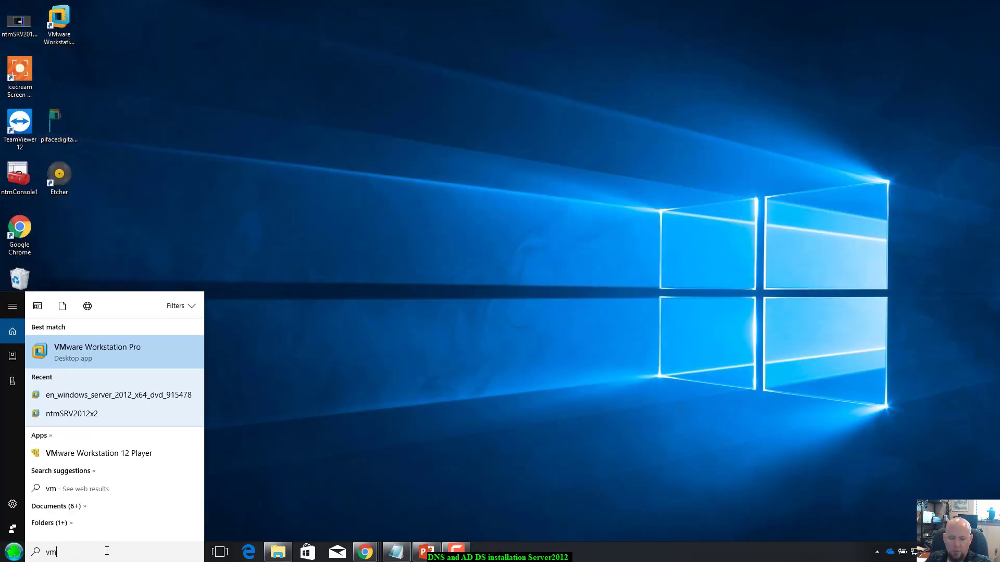
text(are)
key(Escape)
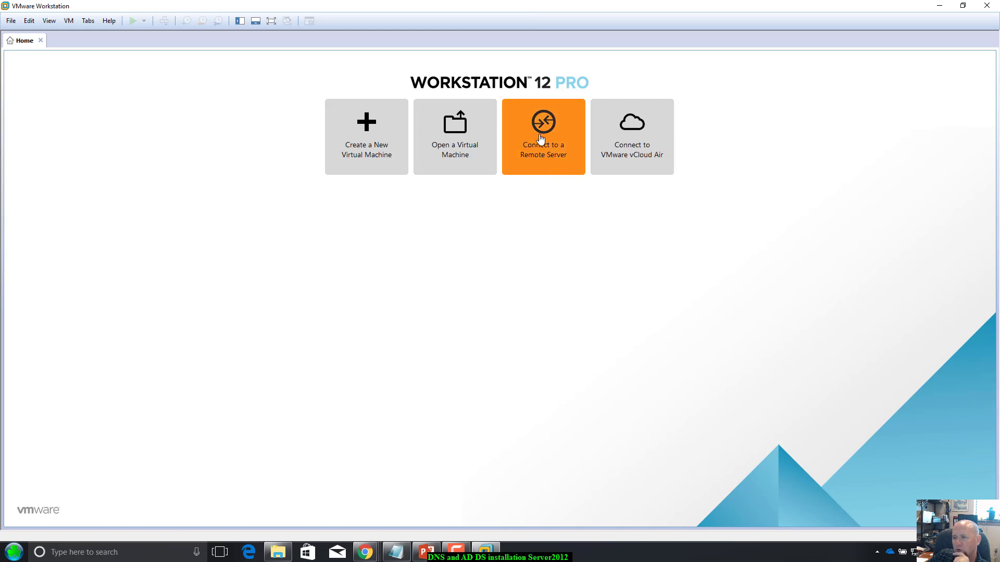
Step: Reconnect to remote server 192.168.254.231 using its saved credentials
click(539, 137)
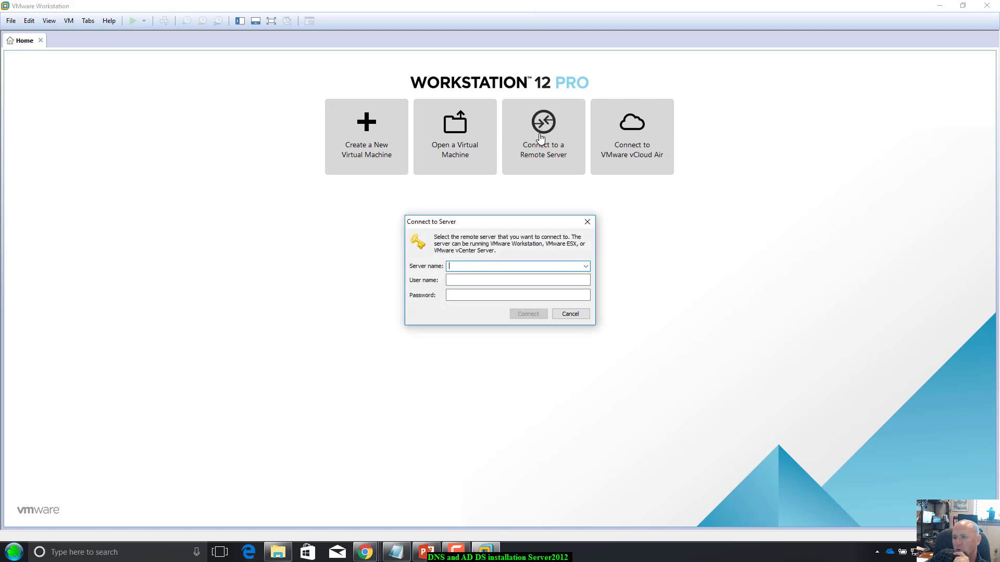
click(585, 266)
click(586, 266)
click(573, 276)
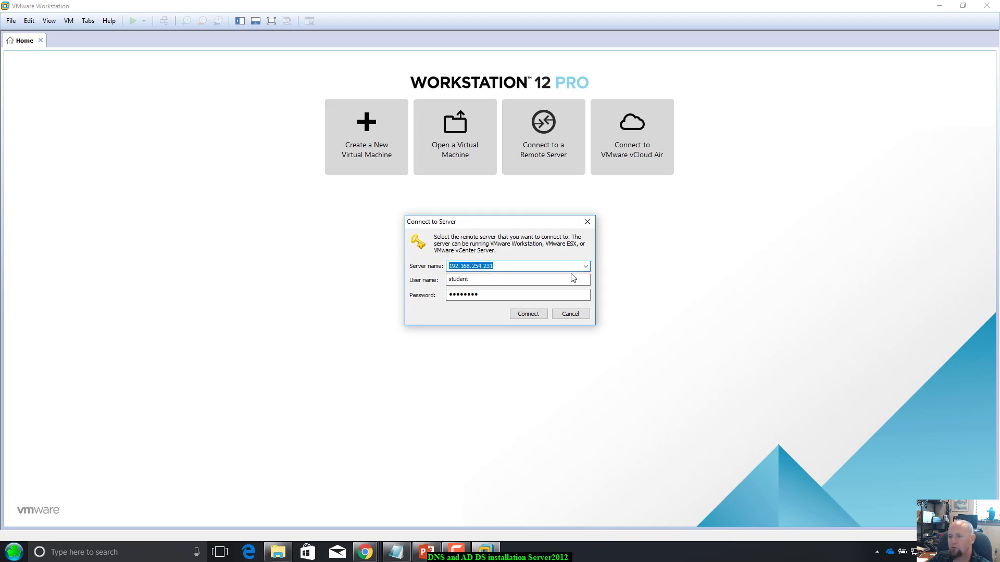
double_click(486, 295)
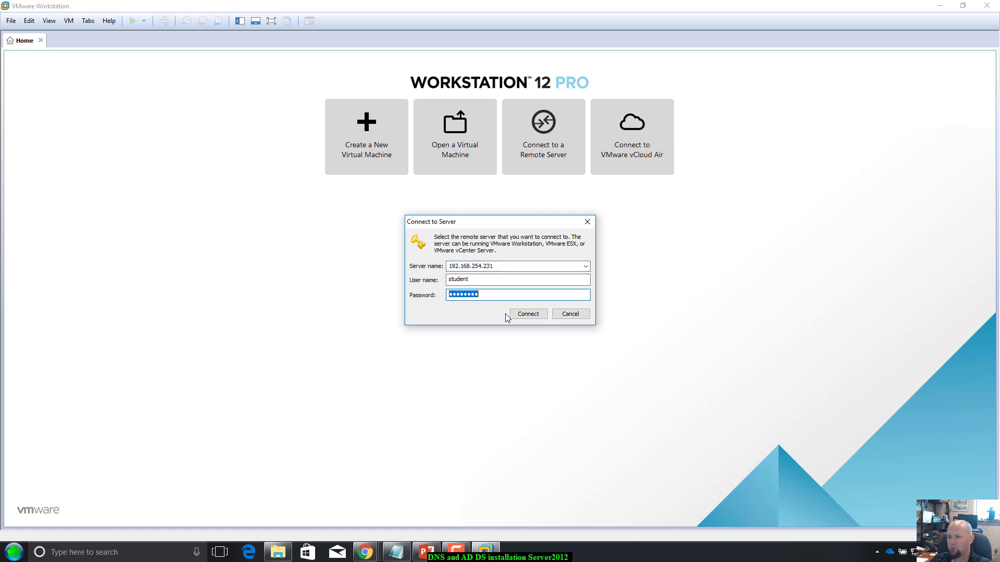
click(519, 317)
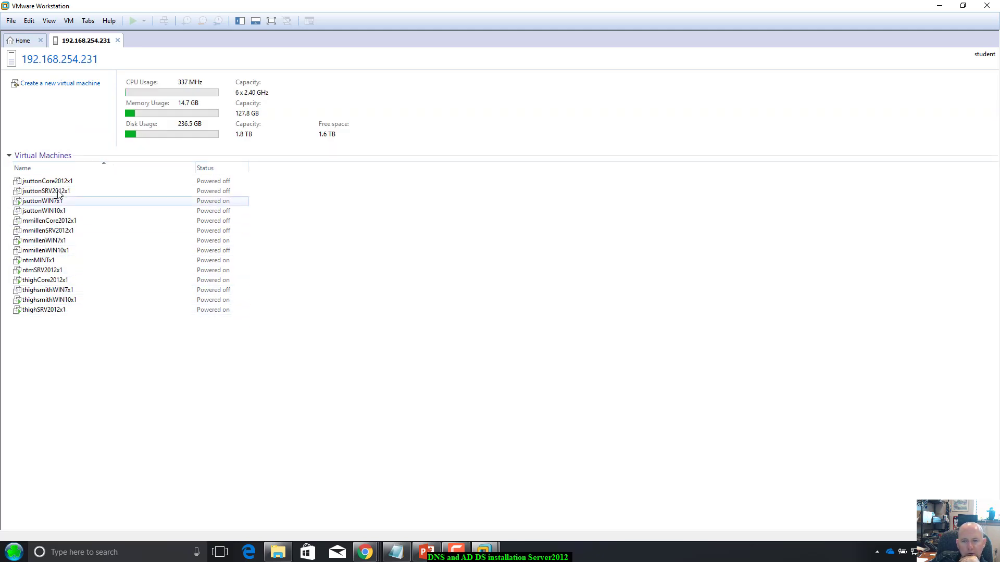
Step: Open the ntmSRV2012x1 console and view Server Manager's Local Server properties for ntmSRV2012x1 in WORKGROUP
double_click(41, 271)
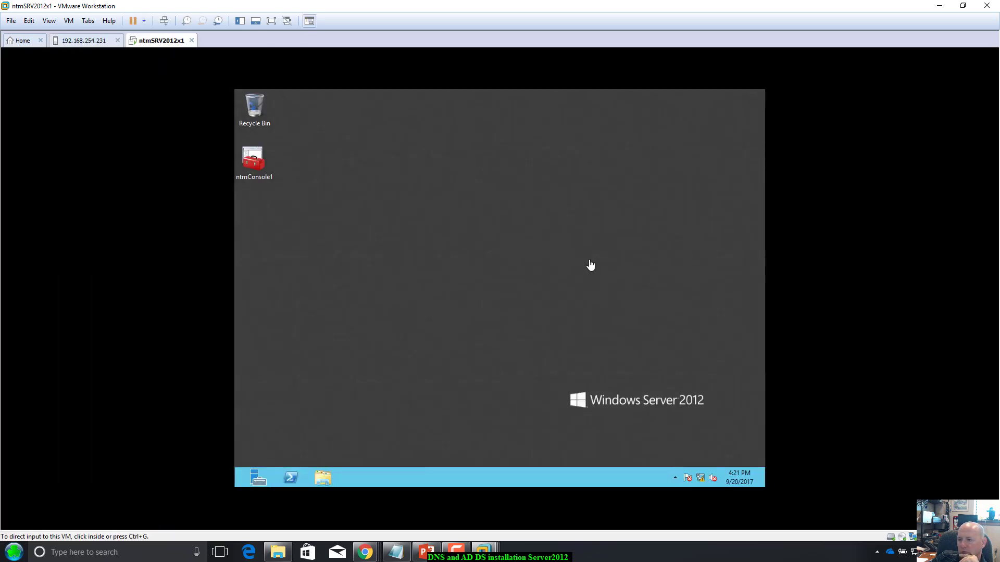
click(591, 265)
key(ctrl+alt)
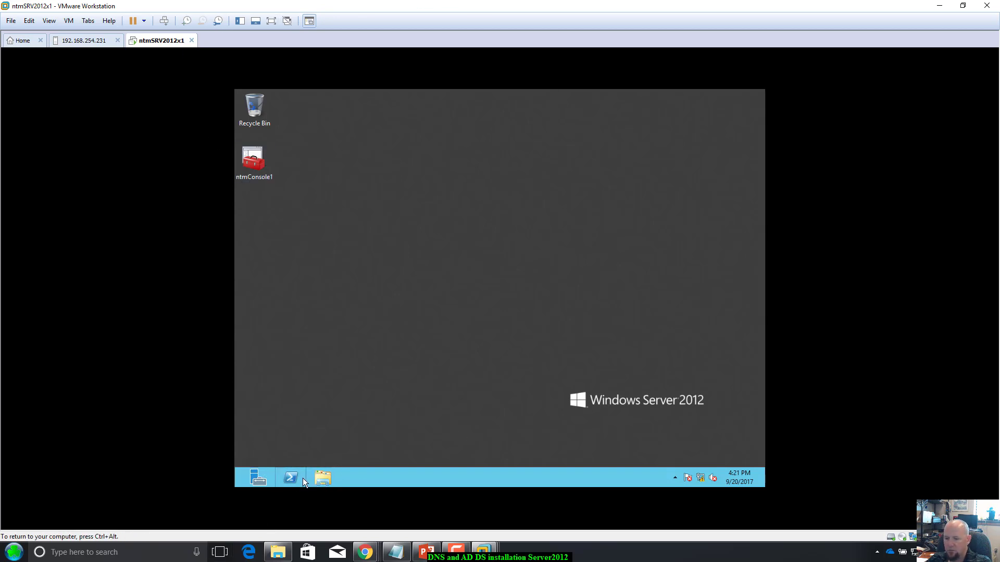
click(259, 478)
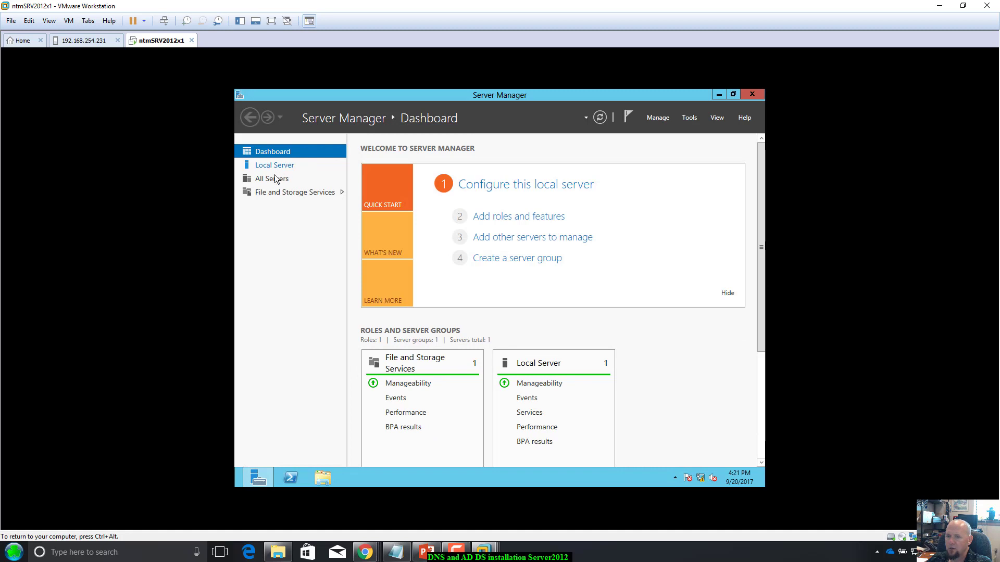
click(278, 166)
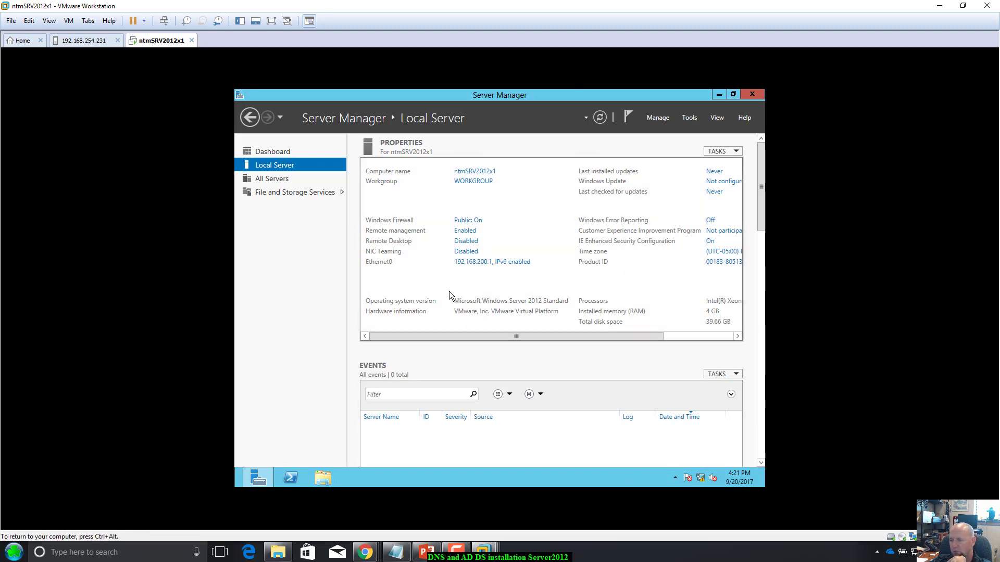
click(679, 336)
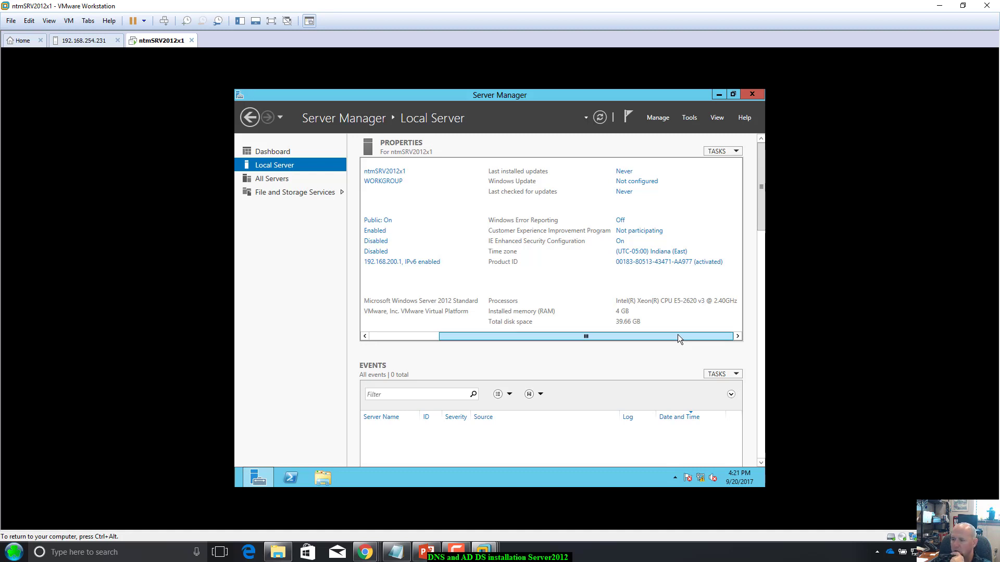
drag(678, 337, 659, 333)
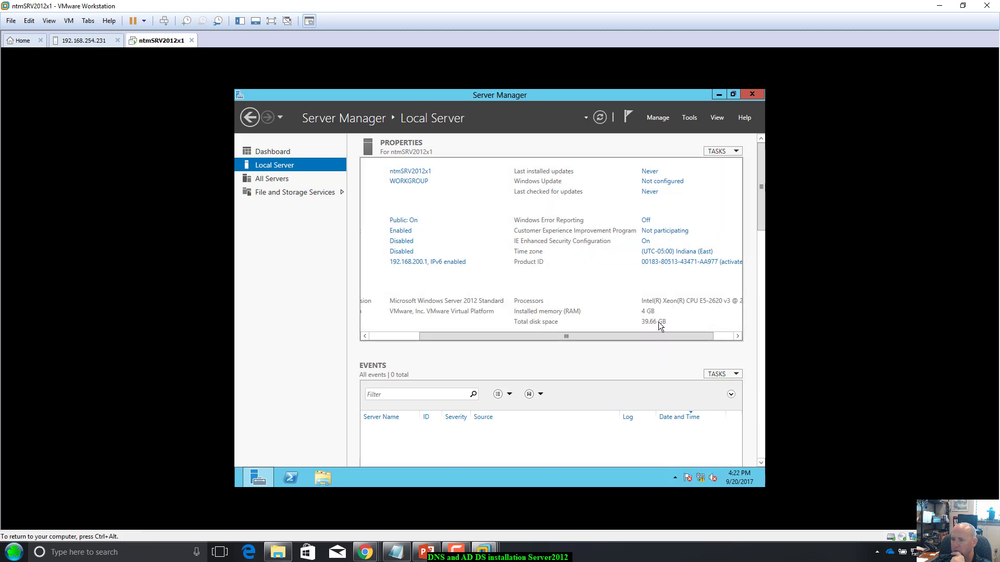
drag(657, 337, 443, 344)
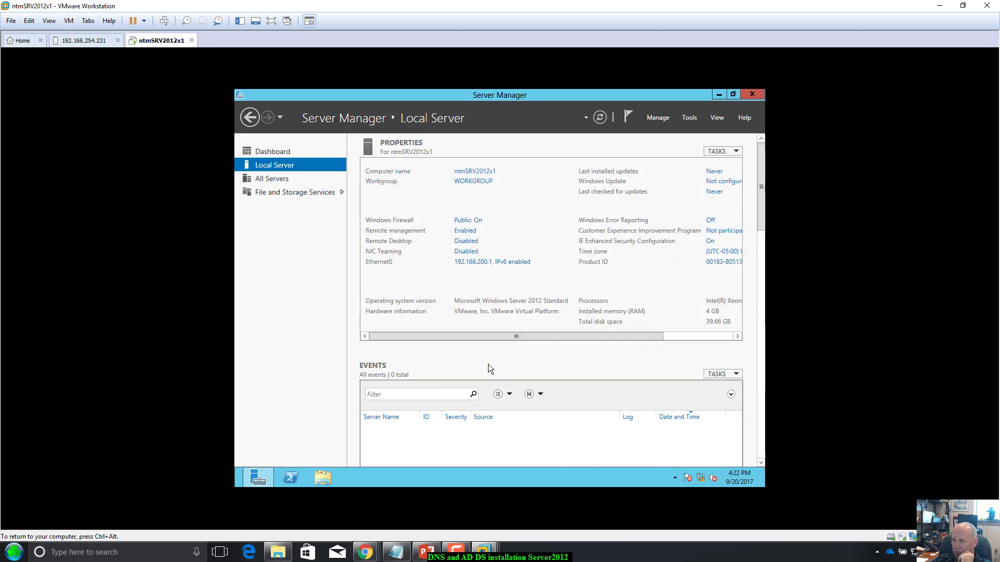
Step: Start Add Roles and Features with a role-based installation targeting ntmSRV2012x1
click(692, 115)
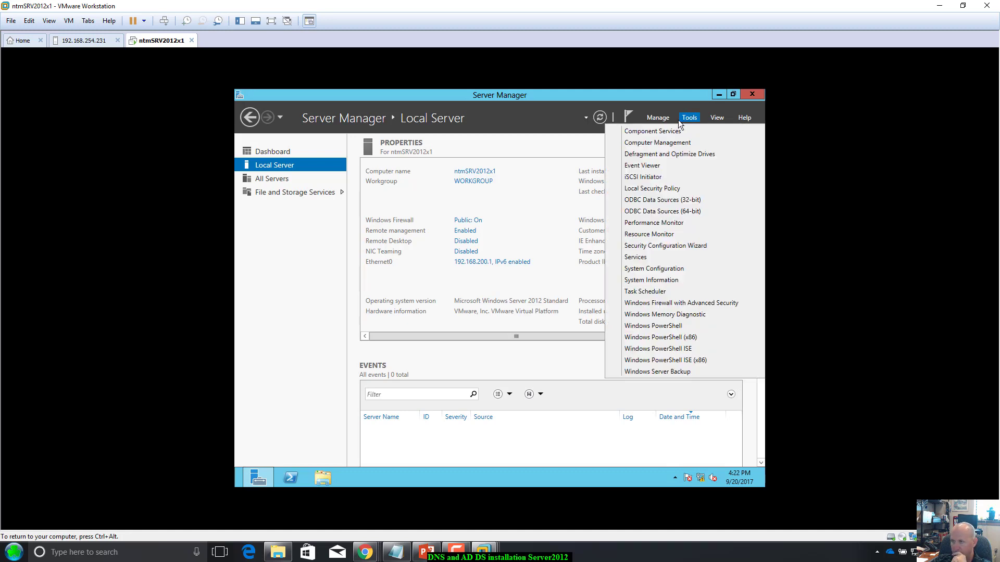
click(670, 120)
click(670, 118)
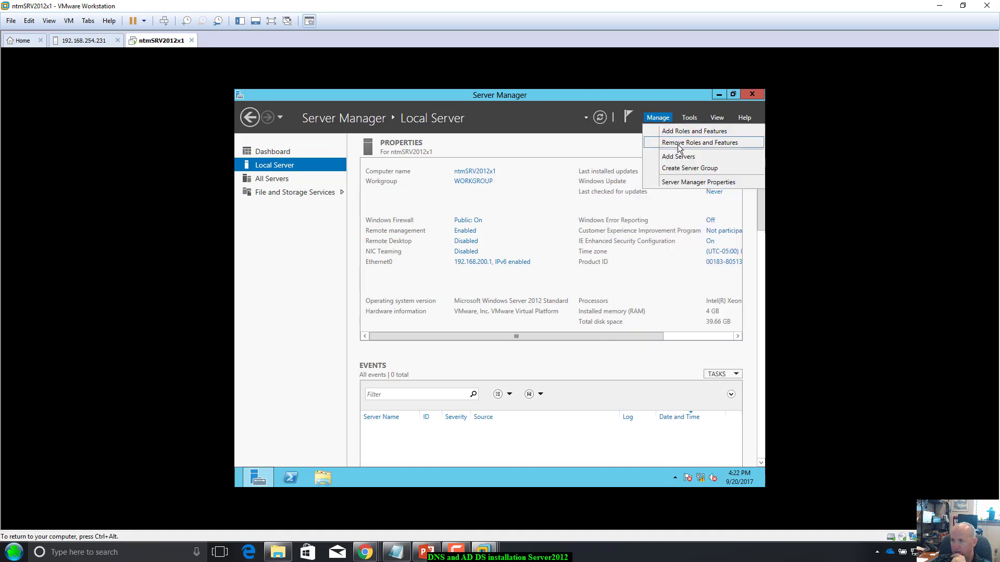
click(683, 133)
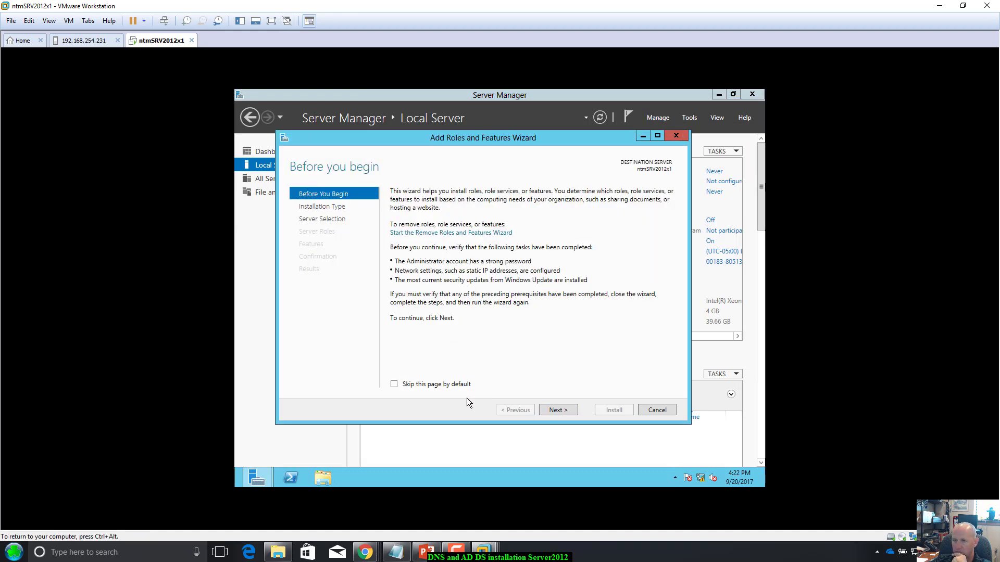
click(557, 412)
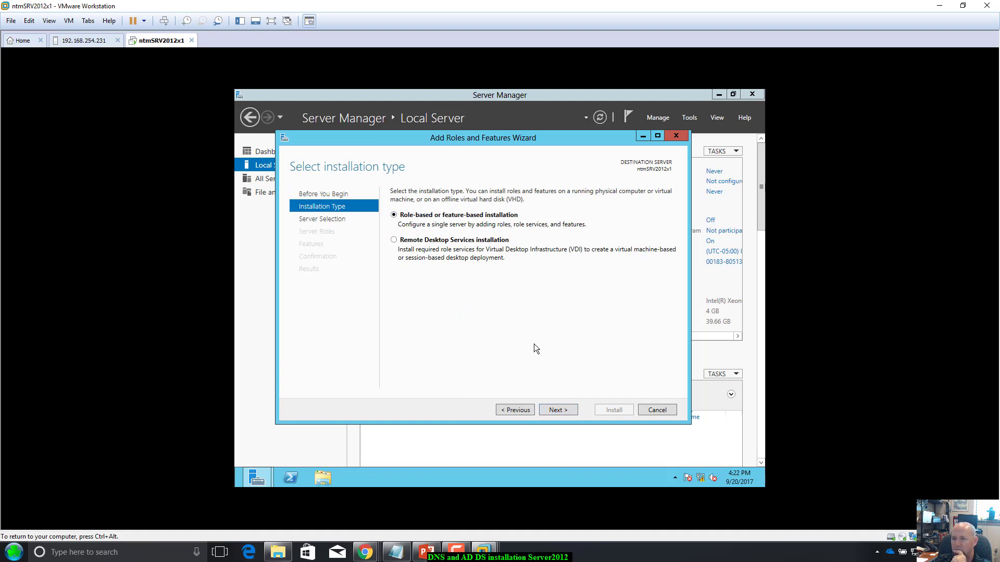
click(557, 410)
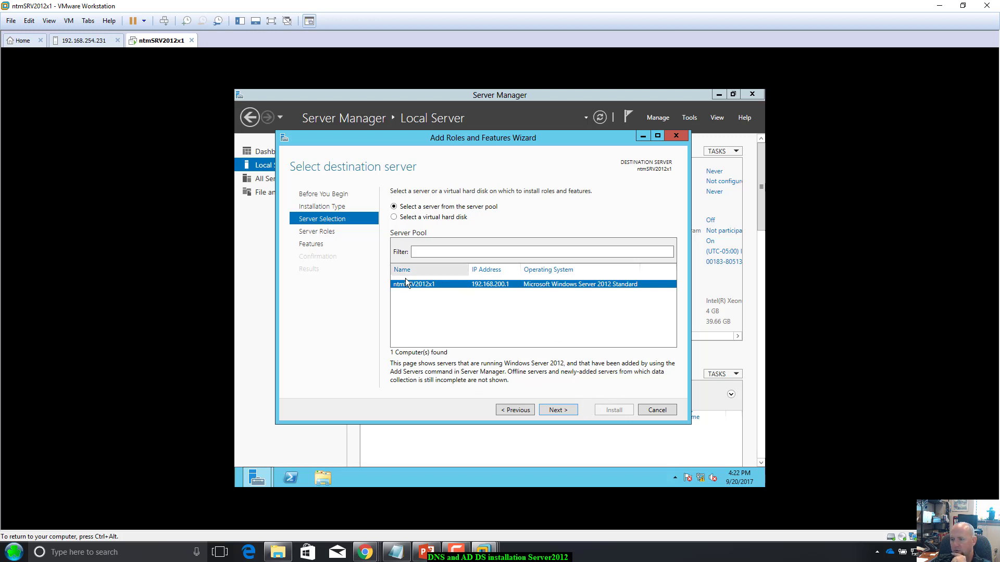
click(565, 411)
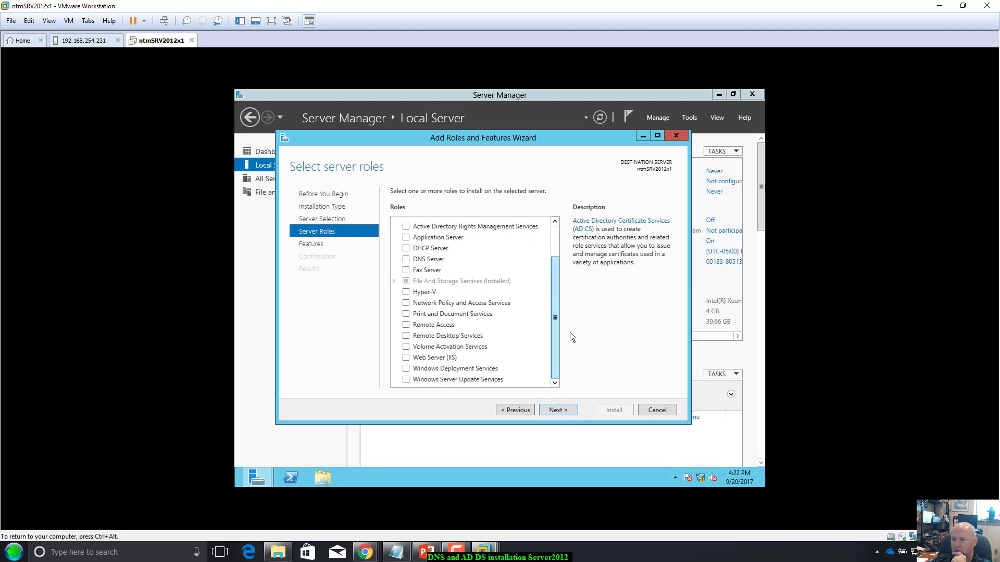
Step: Select the DNS Server role with its management tools, adding no extra features
scroll(561, 267, up, 3)
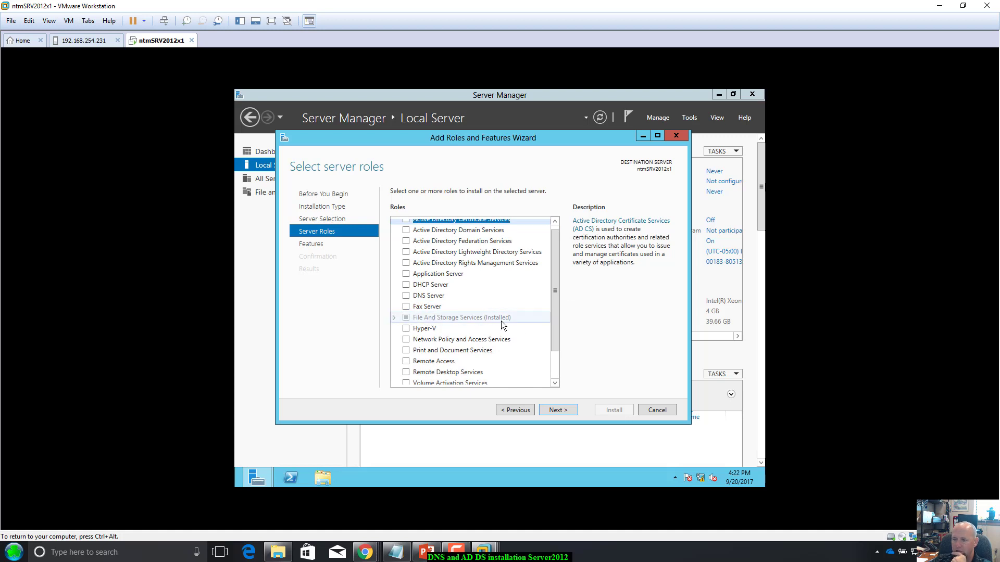
click(406, 296)
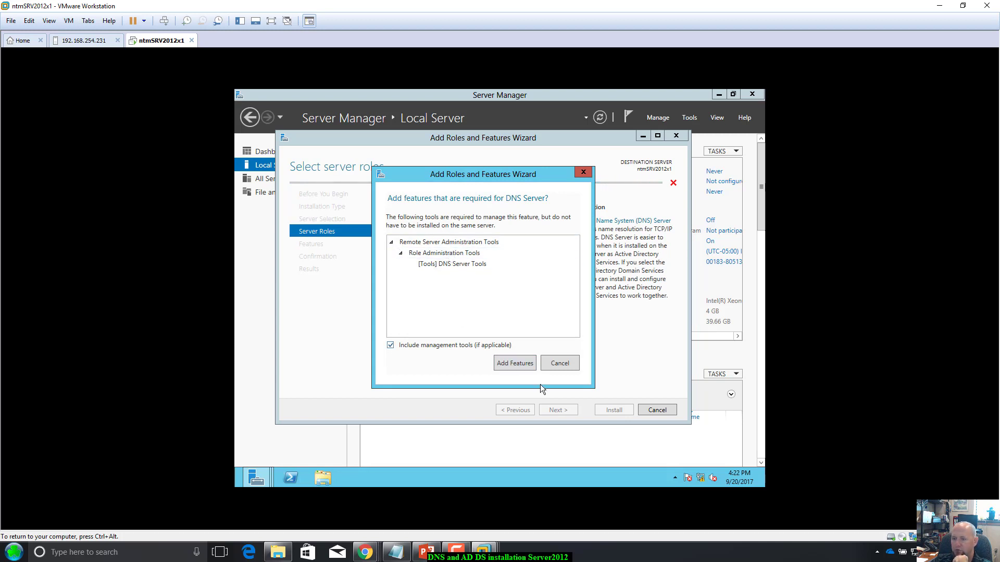
click(515, 364)
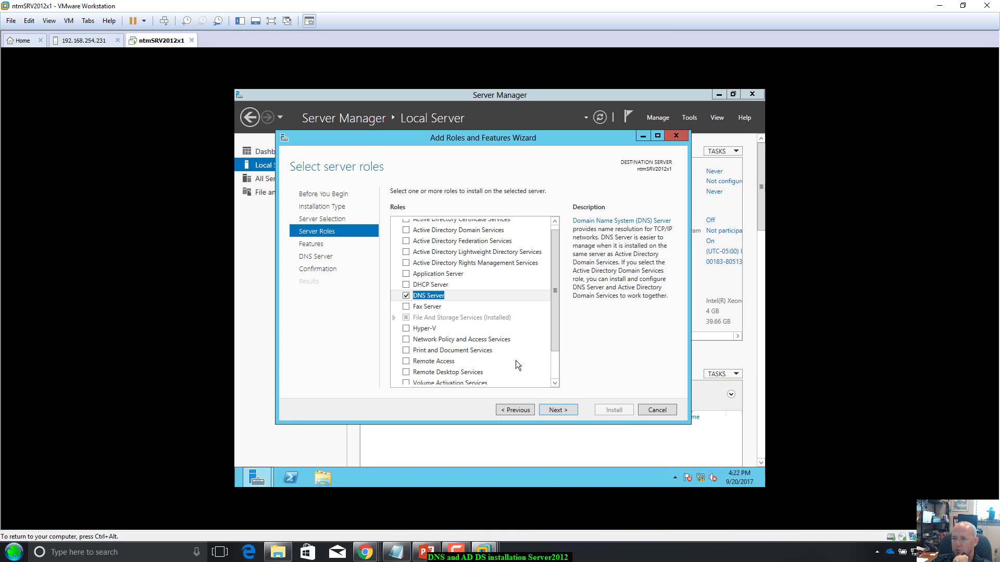
click(562, 412)
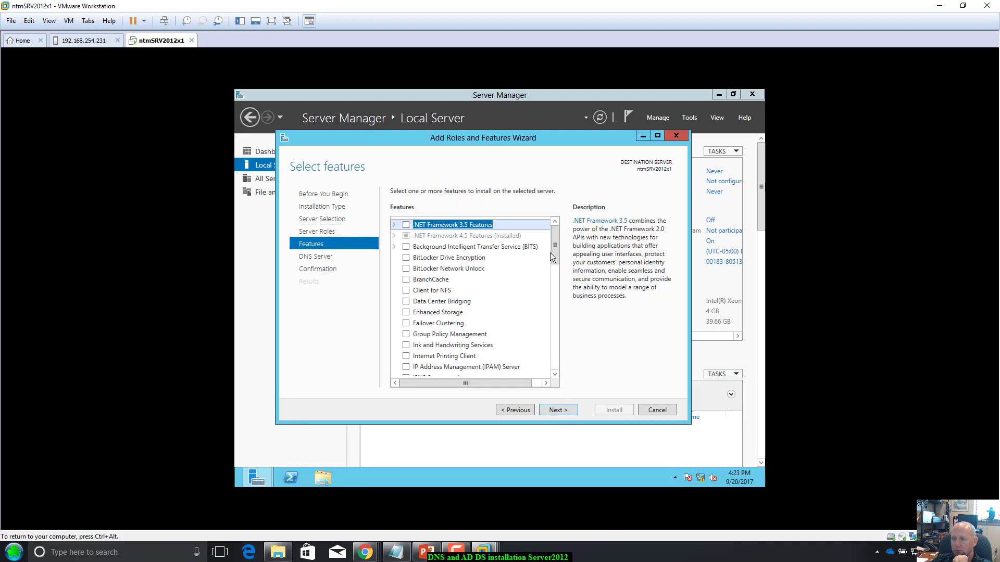
drag(555, 253, 574, 362)
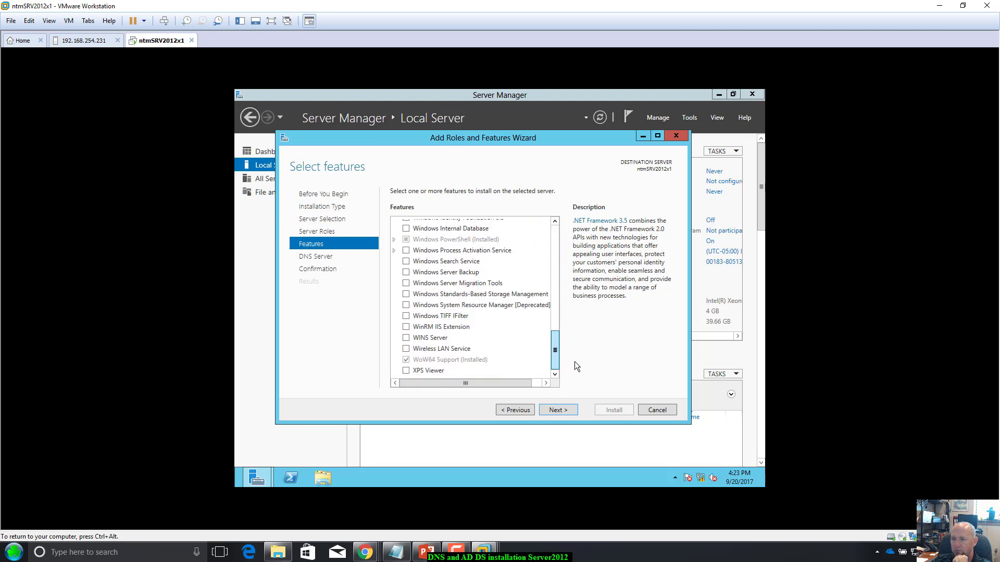
click(556, 407)
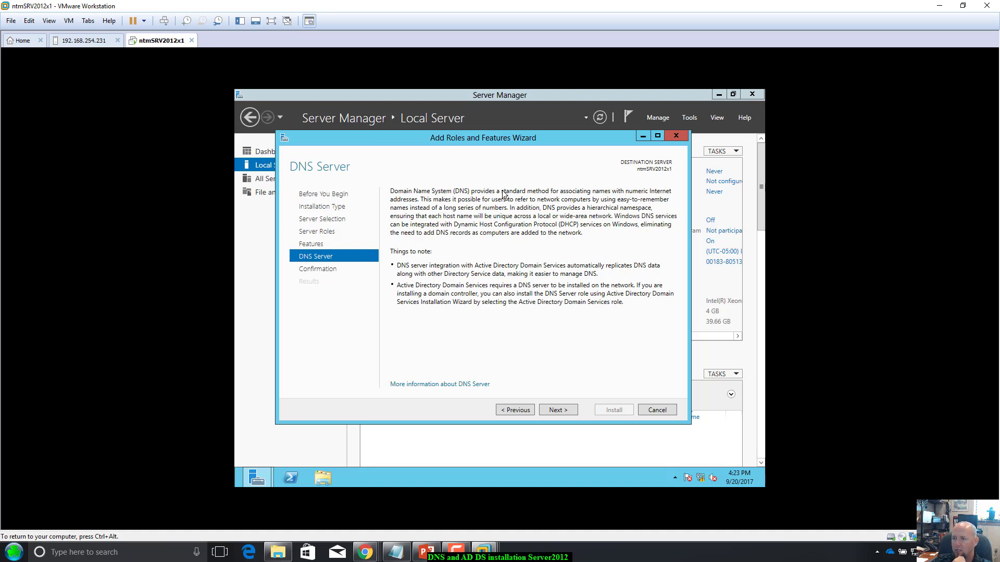
click(554, 410)
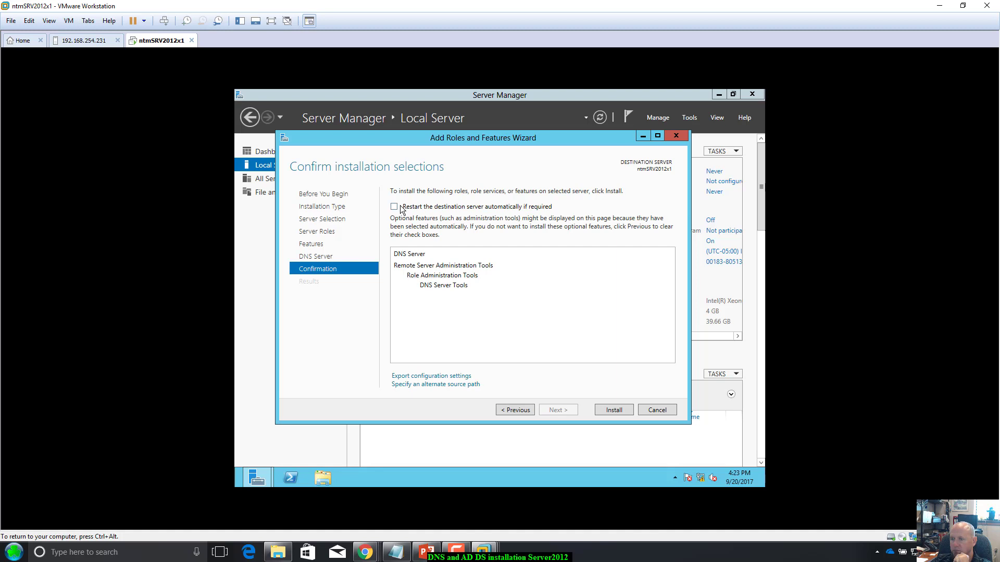
Step: Install the DNS Server role and close the wizard once installation succeeds
click(609, 409)
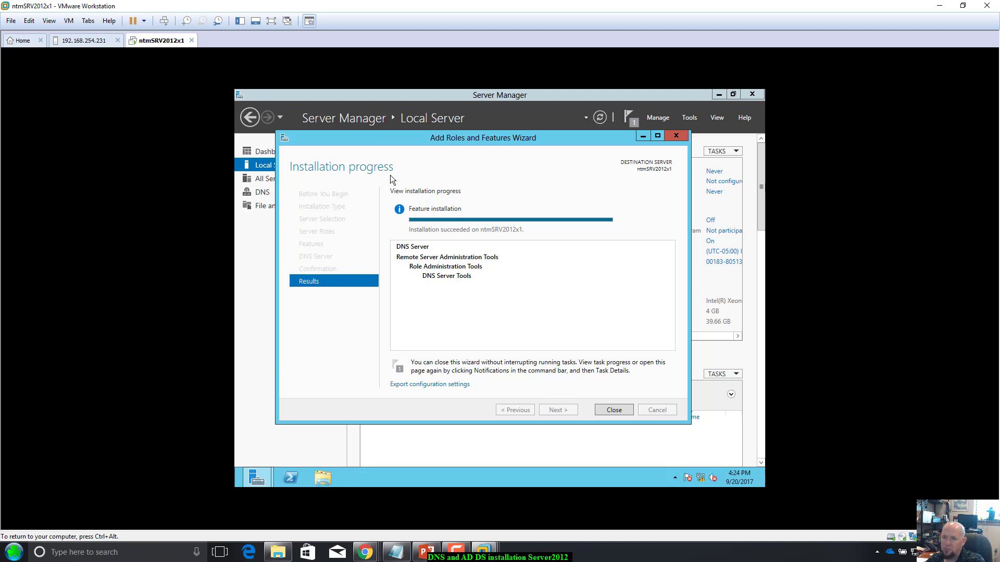
click(618, 410)
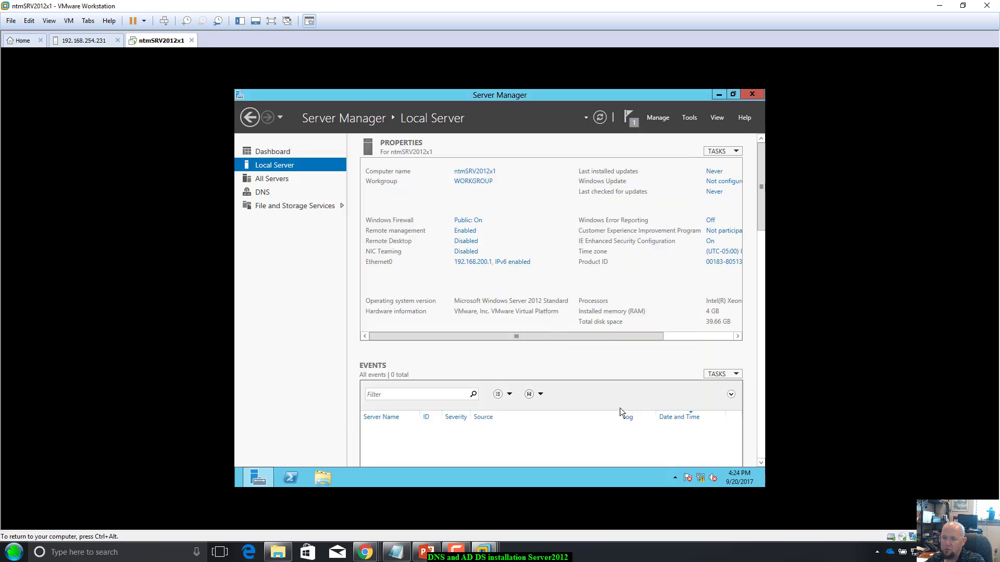
Step: Open DNS Manager and start a new zone under NTMSRV2012X1's Forward Lookup Zones
click(689, 118)
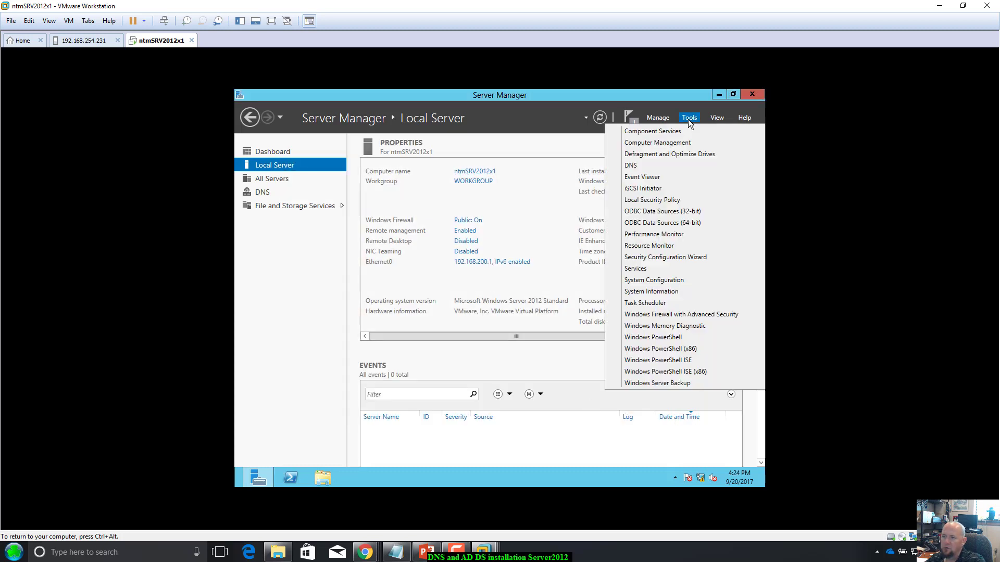
click(632, 166)
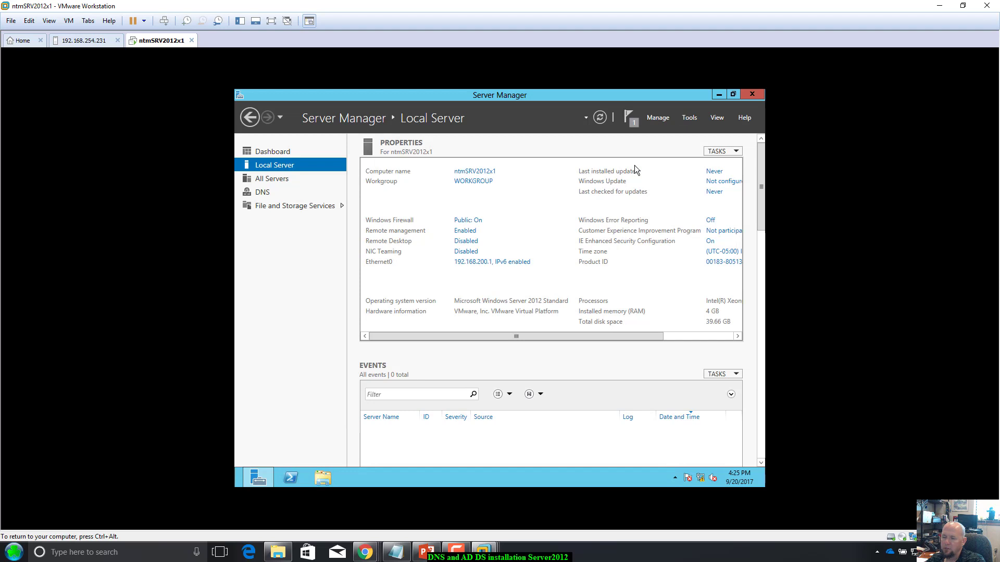
double_click(315, 174)
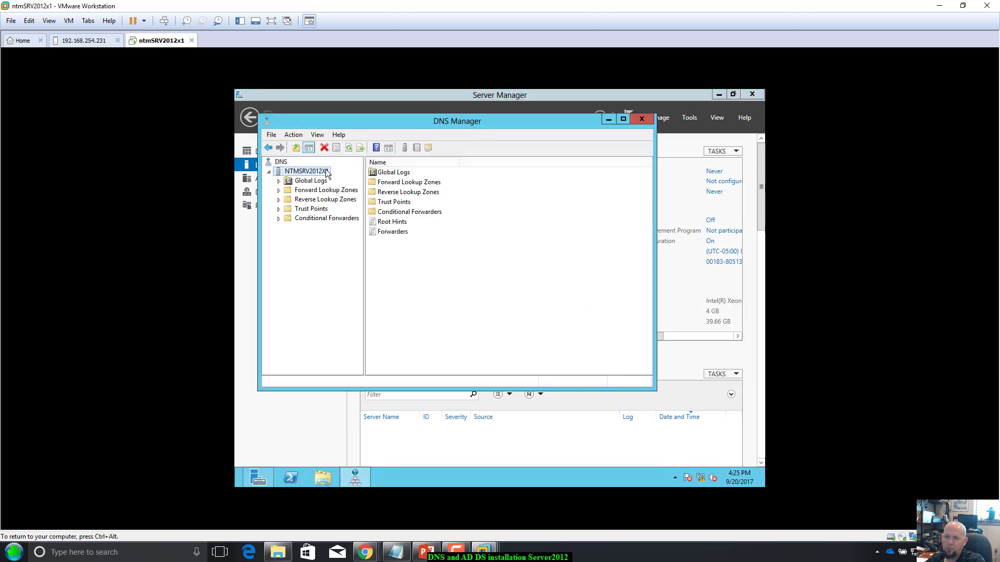
click(306, 192)
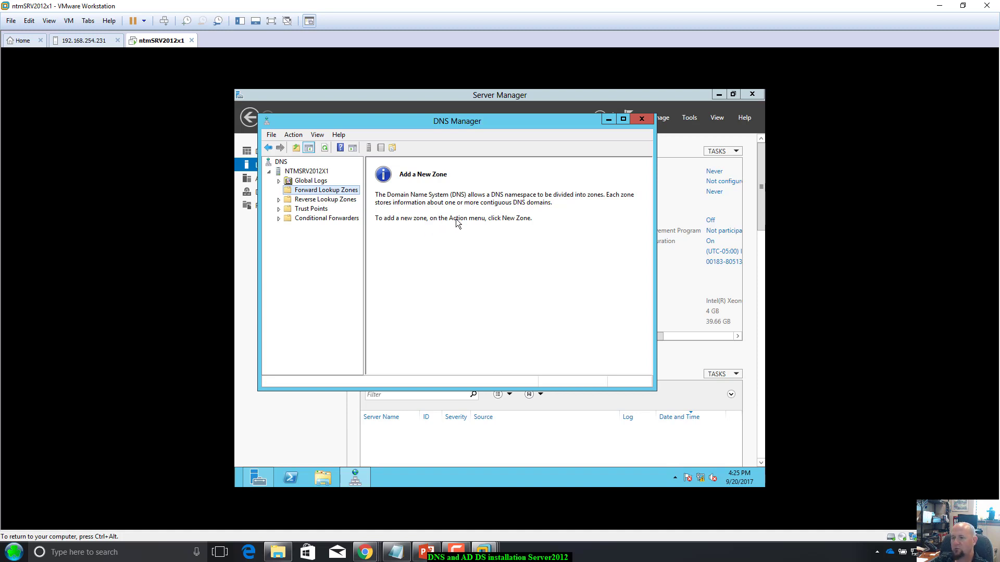
right_click(337, 193)
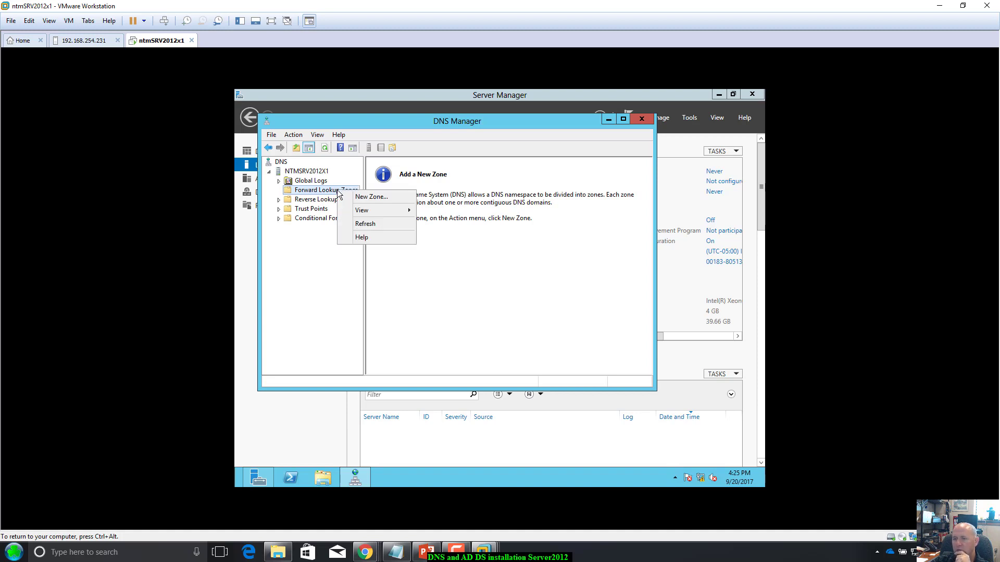
click(368, 197)
Step: Create primary zone myfirstdnszone.ntmserverfarm.local with a new zone file, allowing nonsecure and secure updates
click(458, 314)
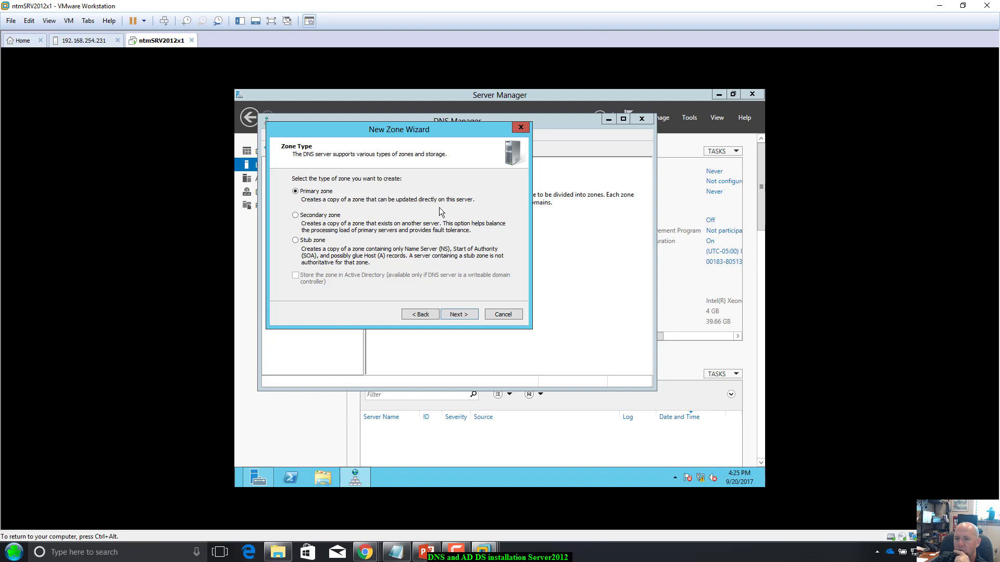
click(451, 315)
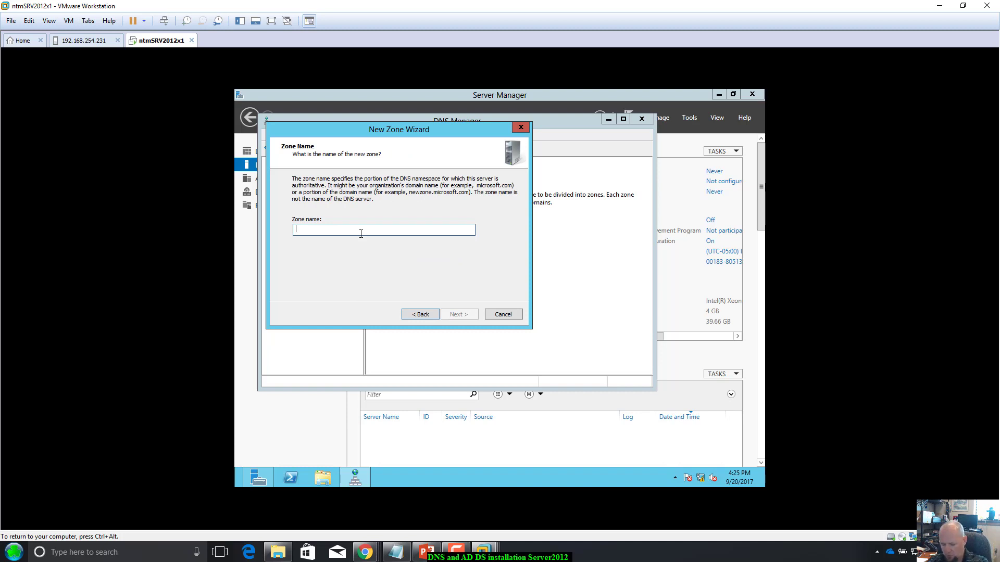
text(myfir)
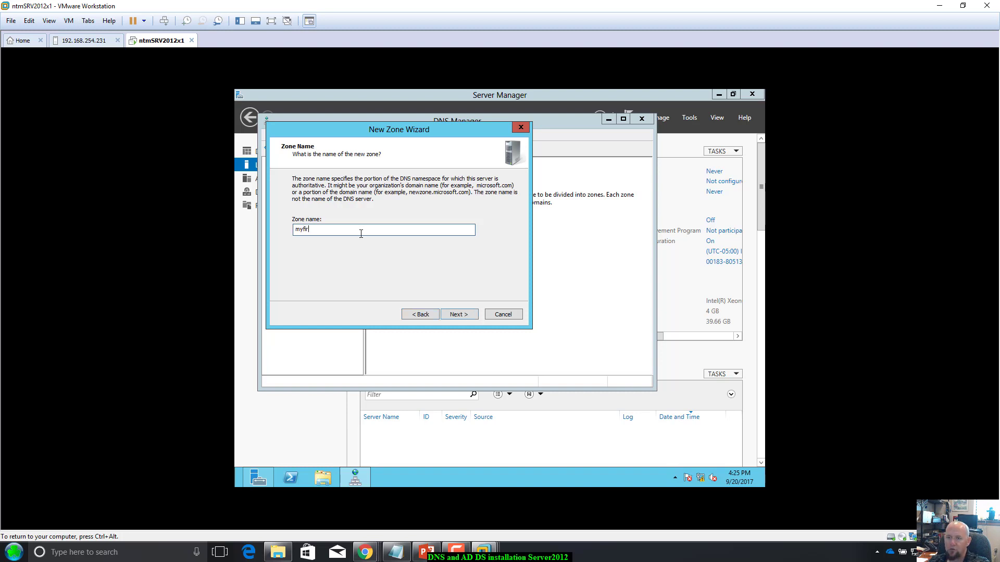
text(st)
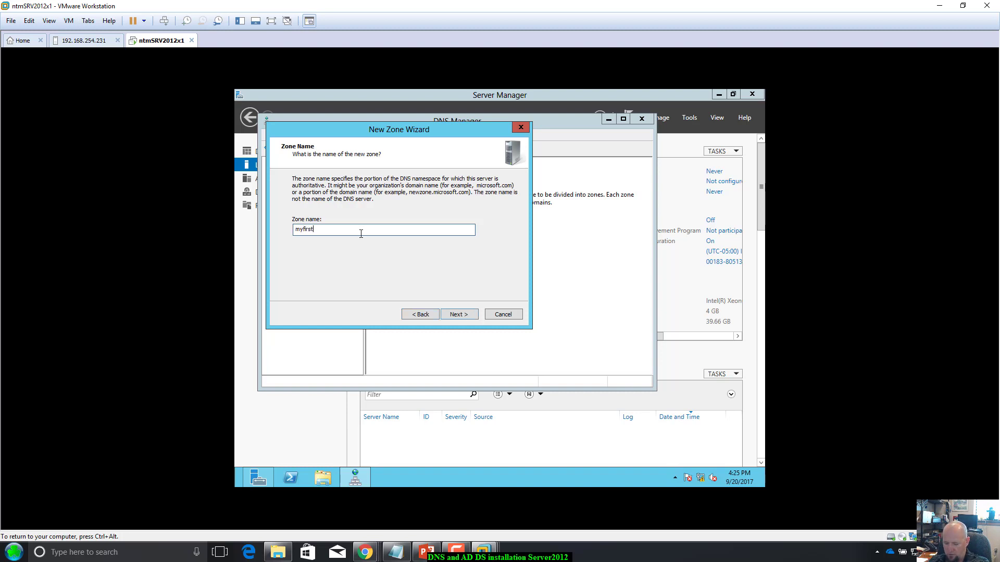
text(dns)
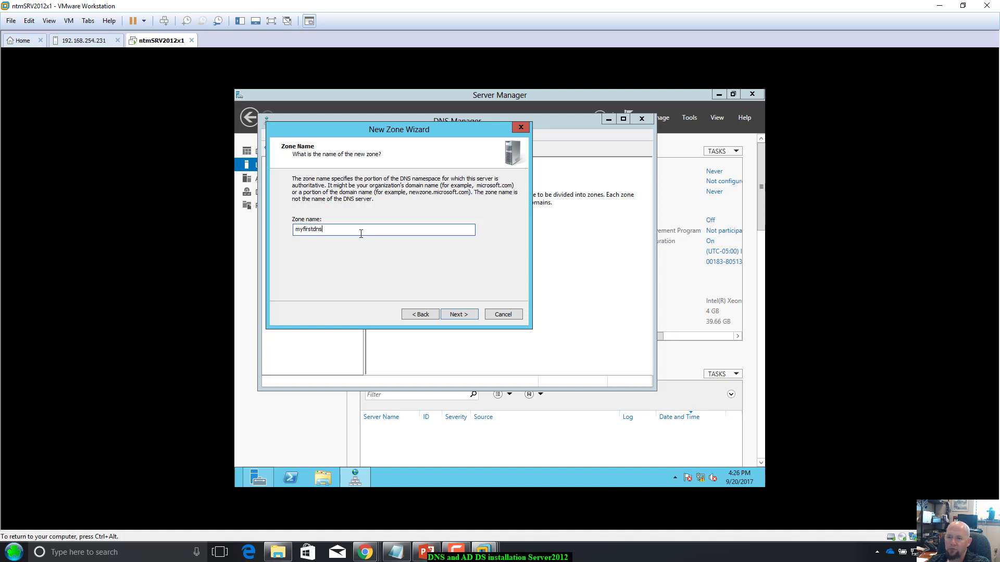
text(zone.)
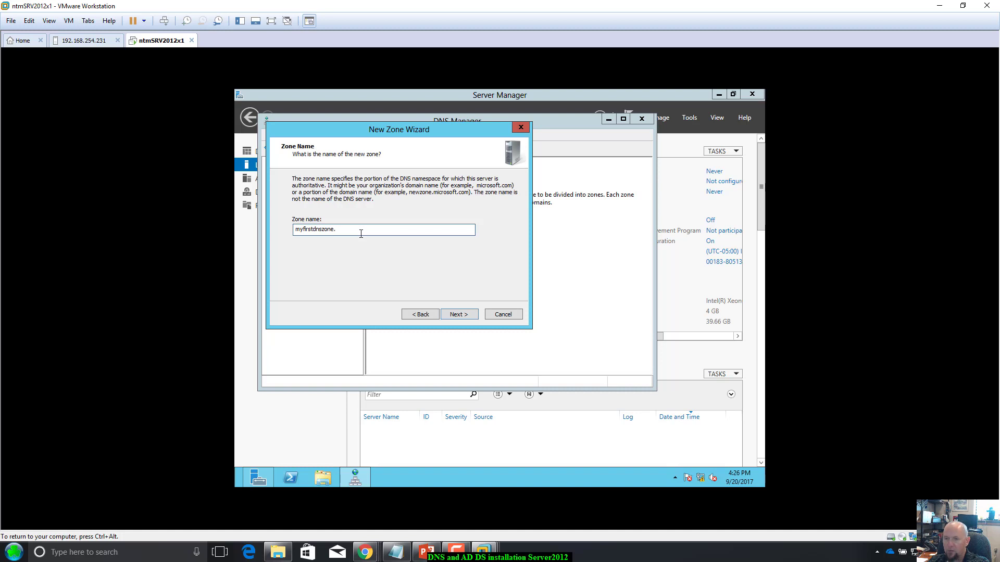
text(serverfarm.local)
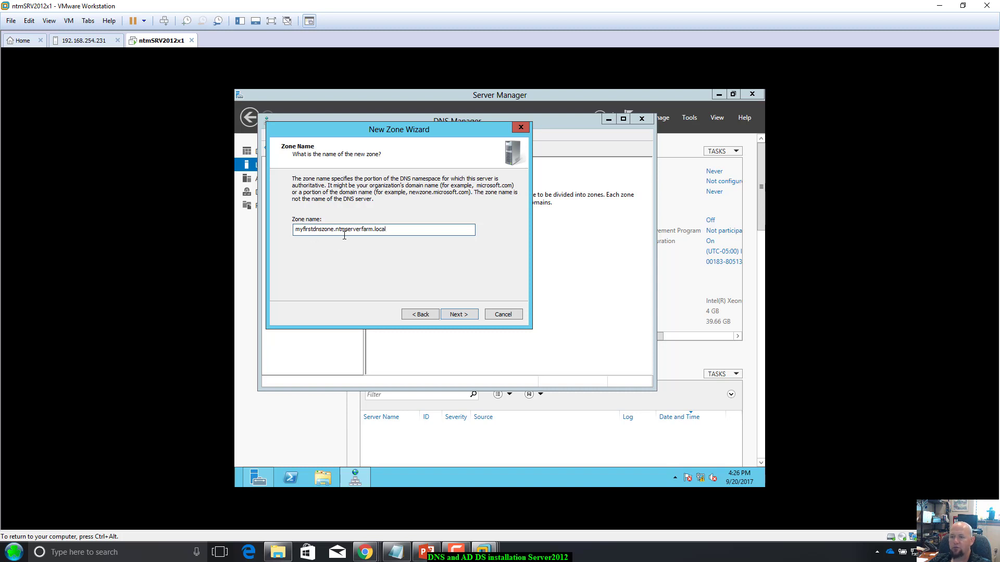
click(466, 315)
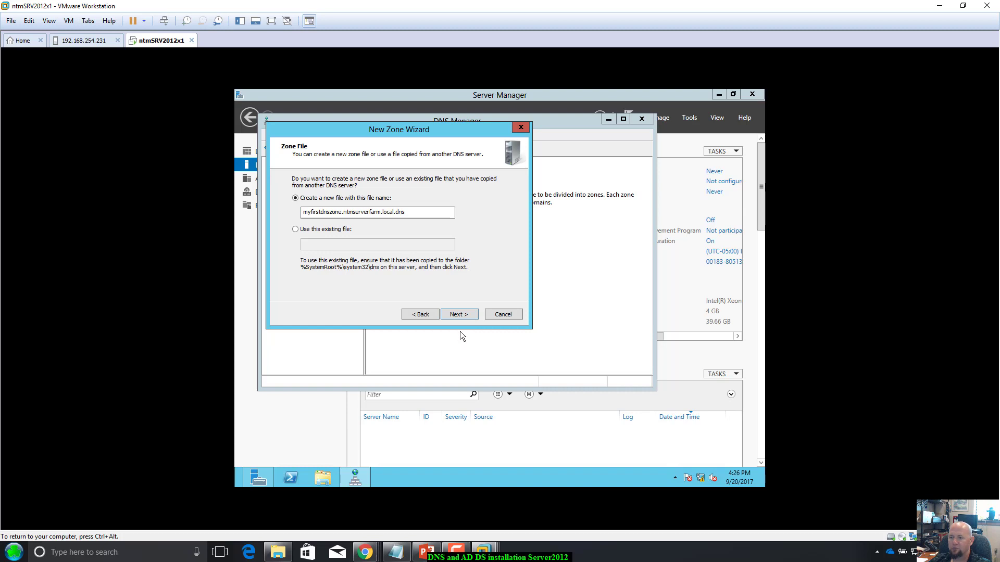
click(467, 316)
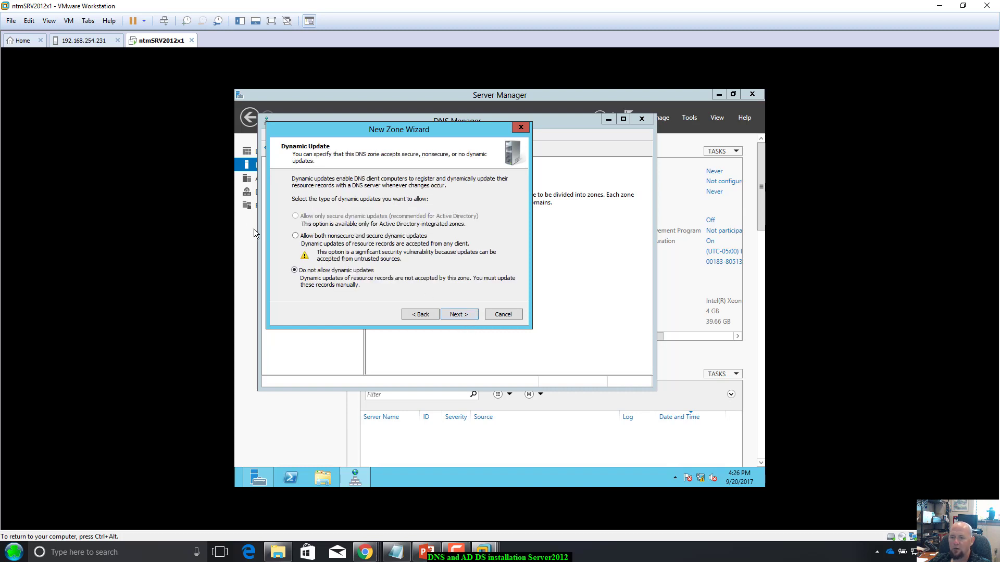
click(296, 237)
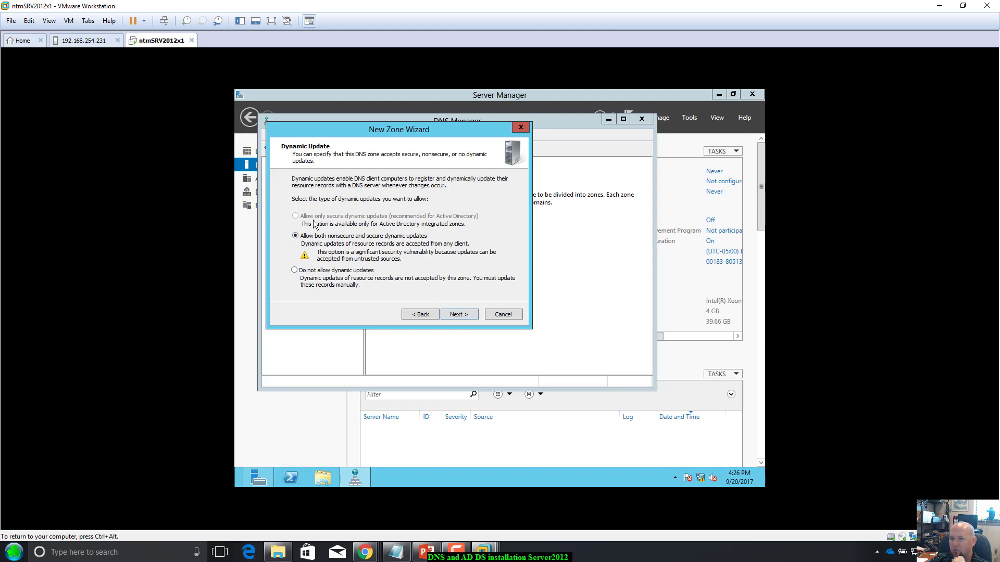
click(467, 315)
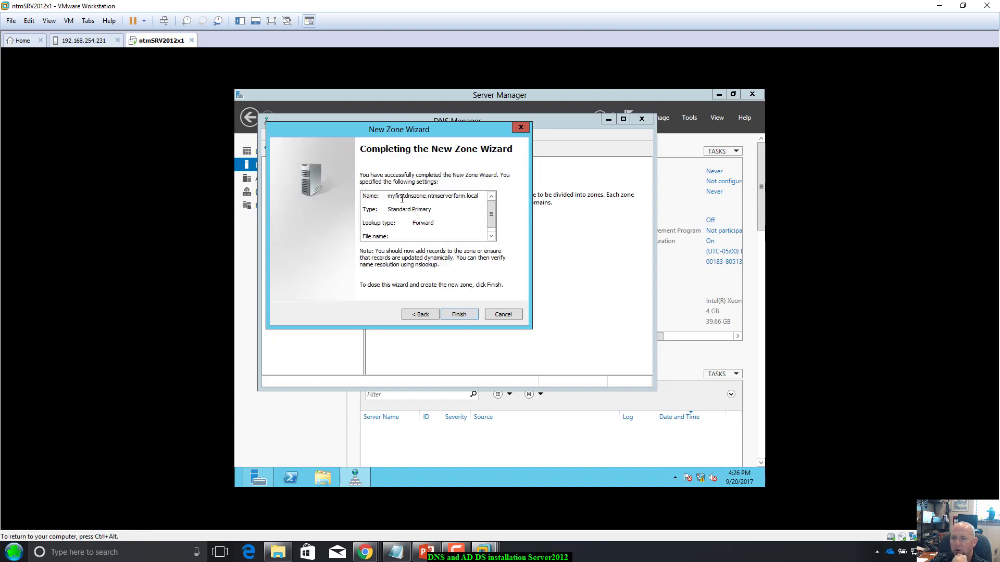
click(471, 314)
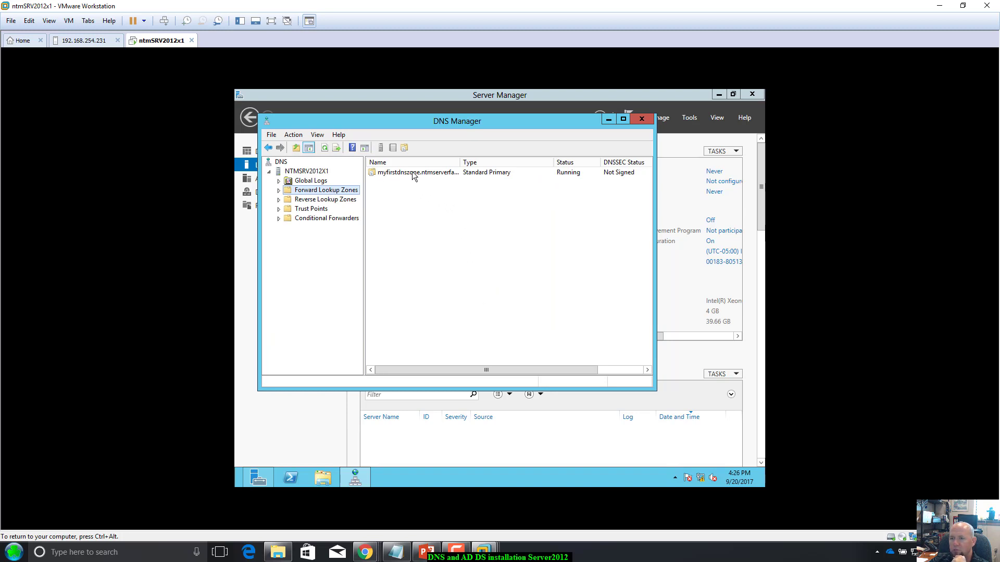
Step: Start a new primary IPv4 zone under Reverse Lookup Zones
drag(463, 162, 498, 158)
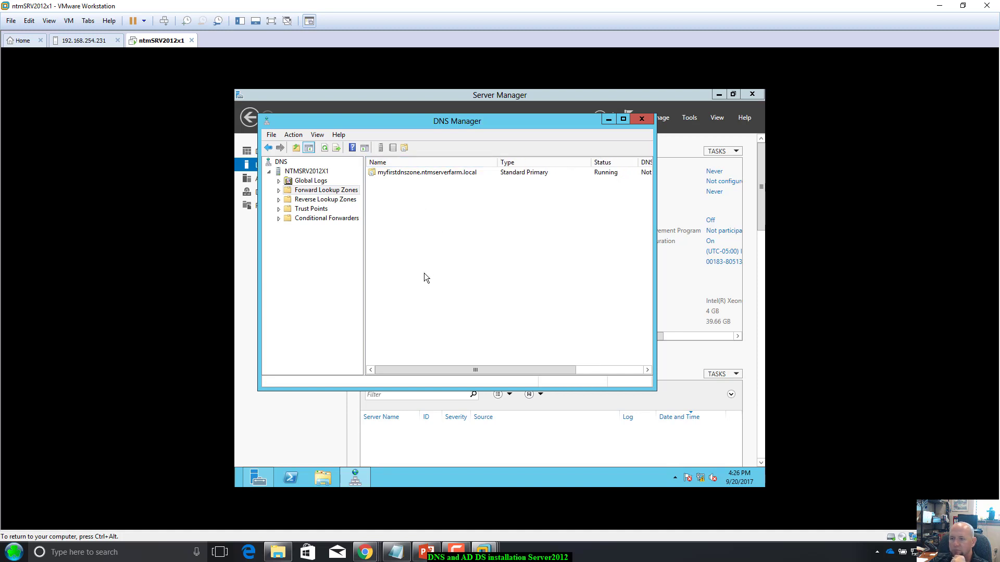
click(327, 196)
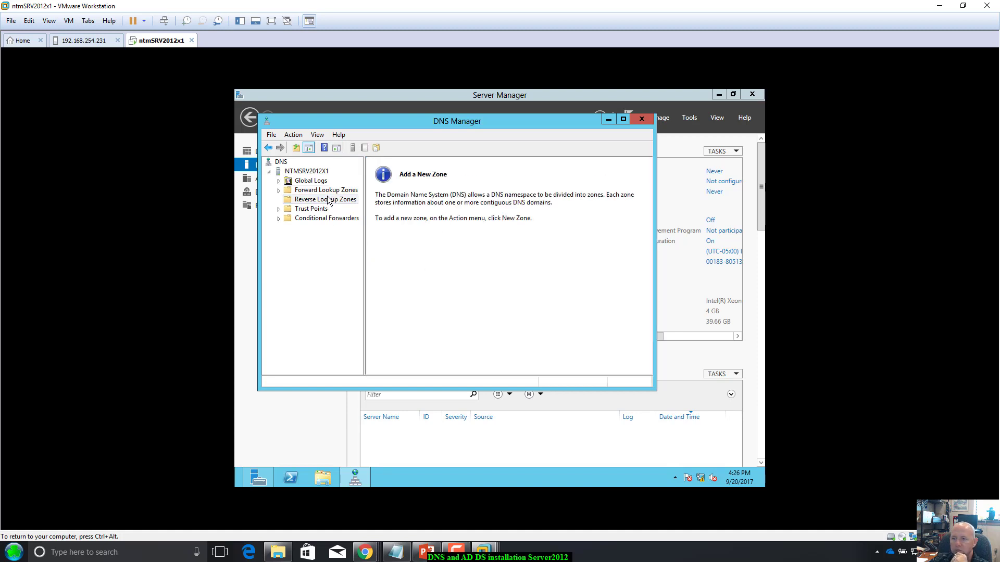
right_click(334, 205)
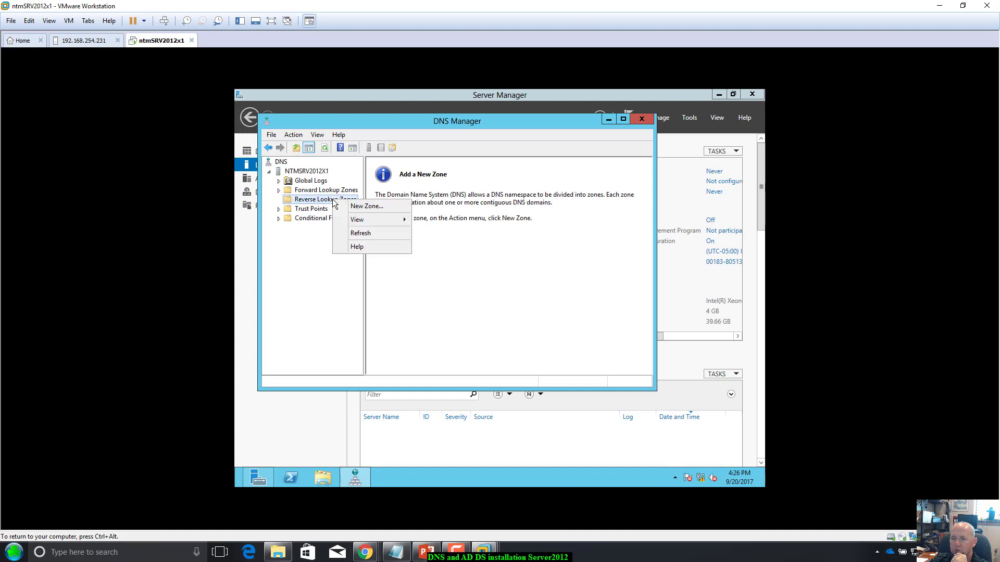
click(367, 207)
click(466, 317)
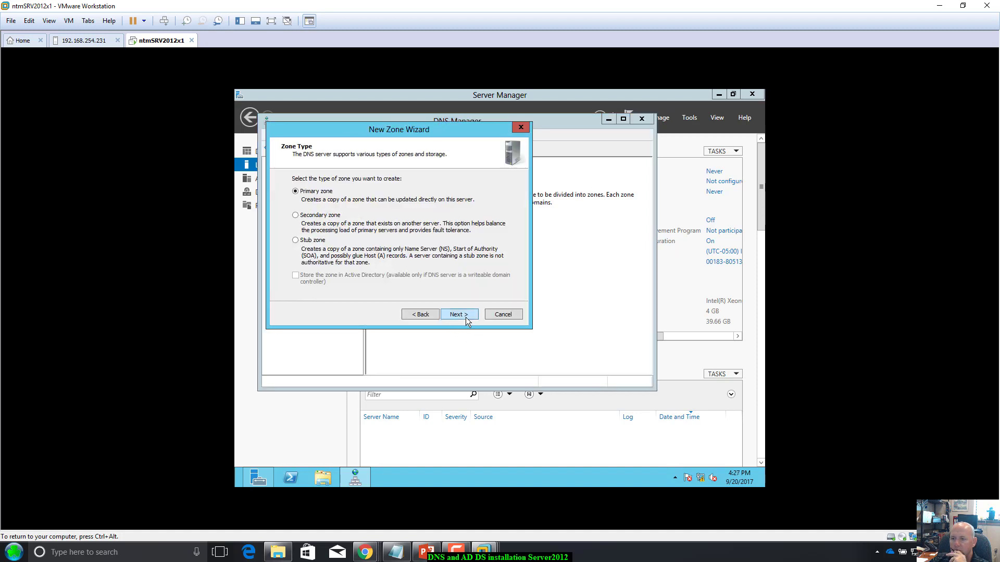
click(465, 315)
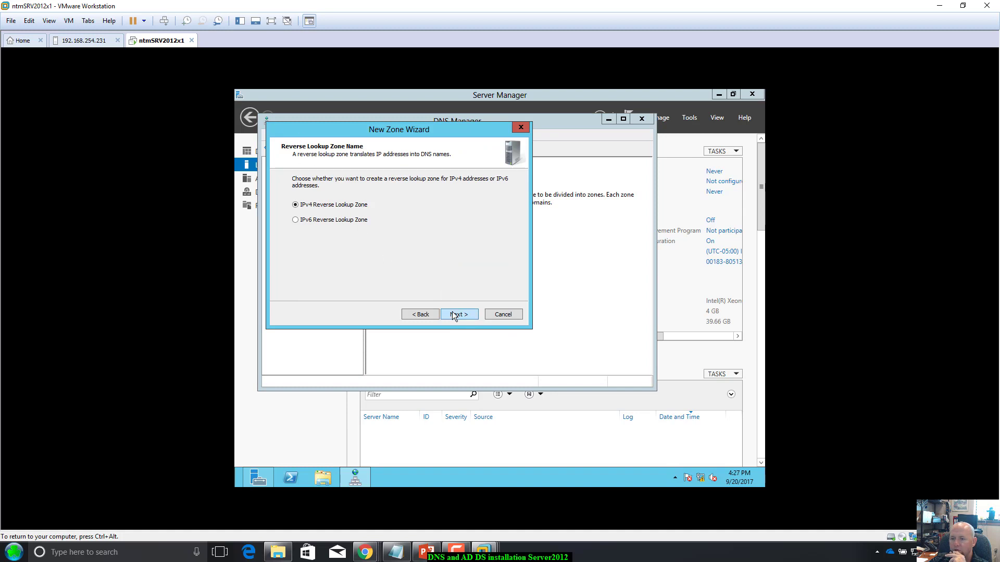
click(452, 313)
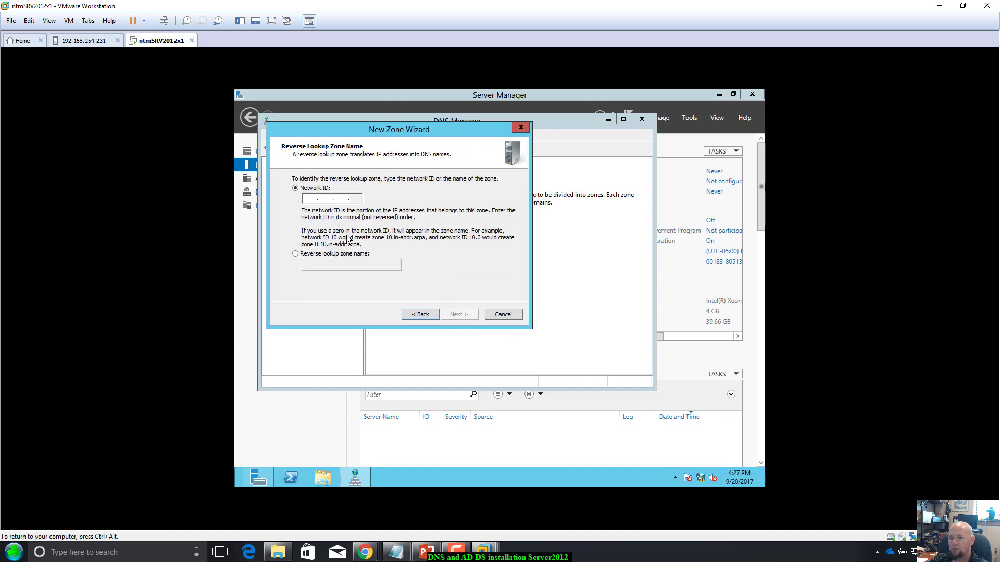
Step: Finish the reverse zone for network ID 192.168.200, allowing nonsecure and secure dynamic updates
text(192.1)
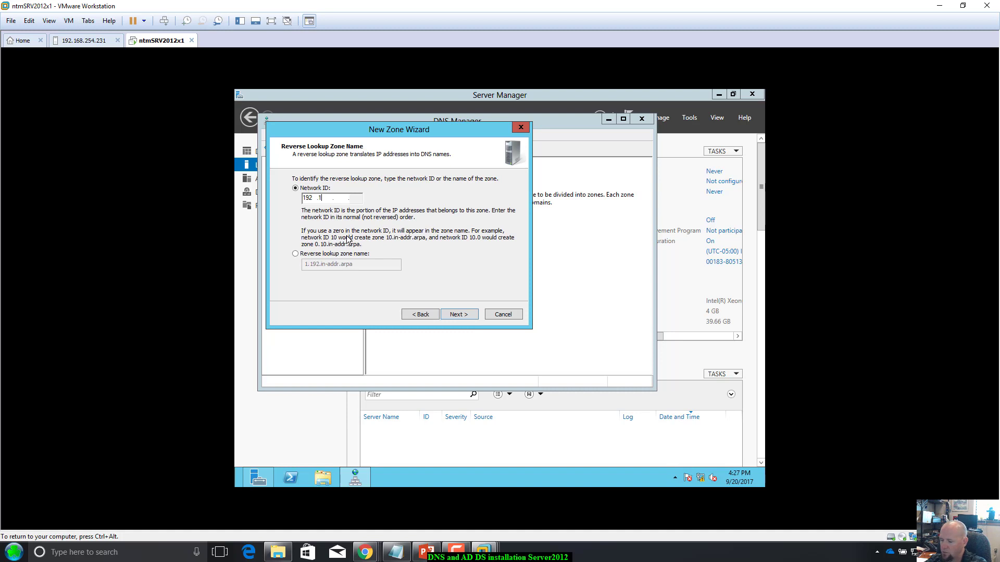
text(68.200)
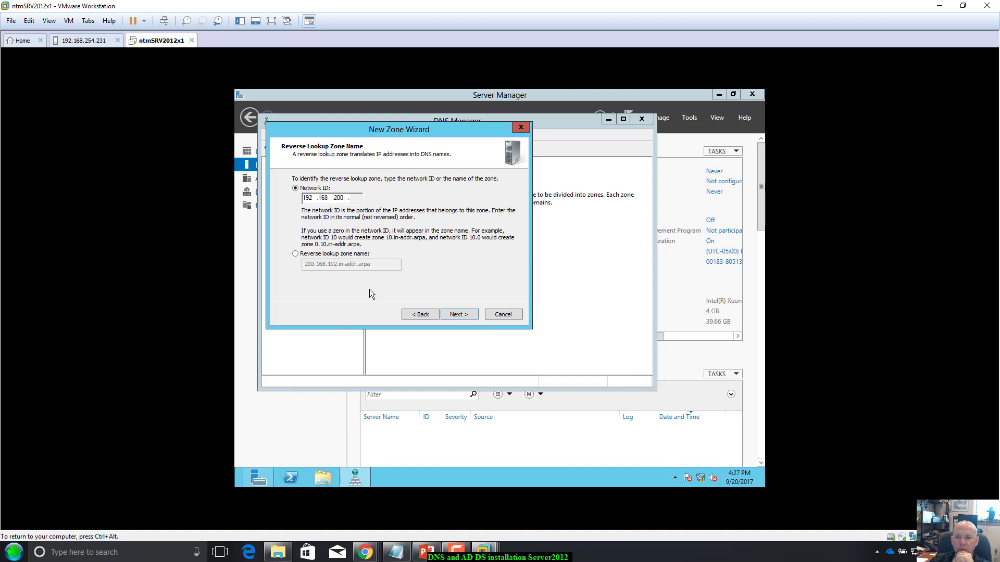
key(ctrl+alt)
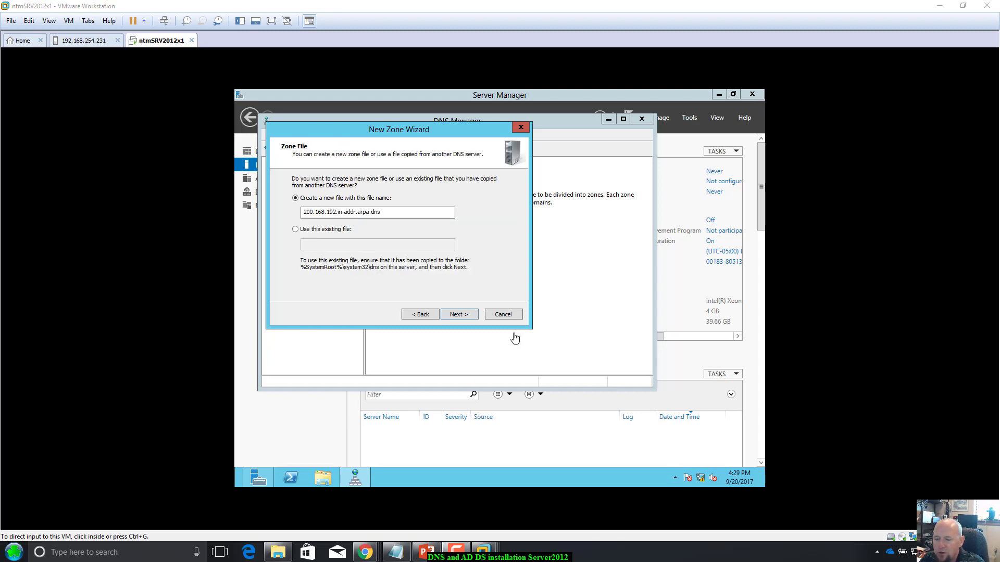
click(428, 136)
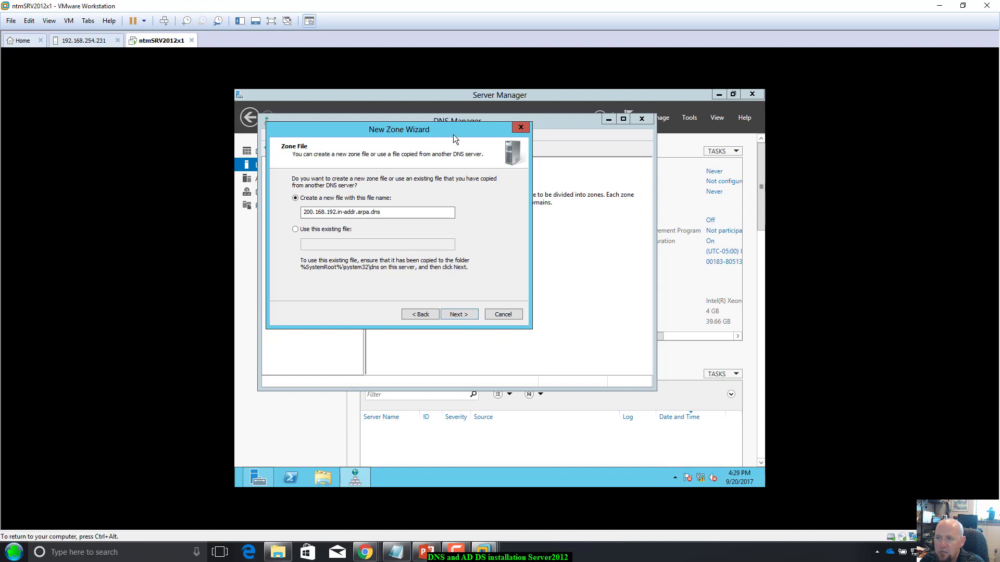
click(466, 314)
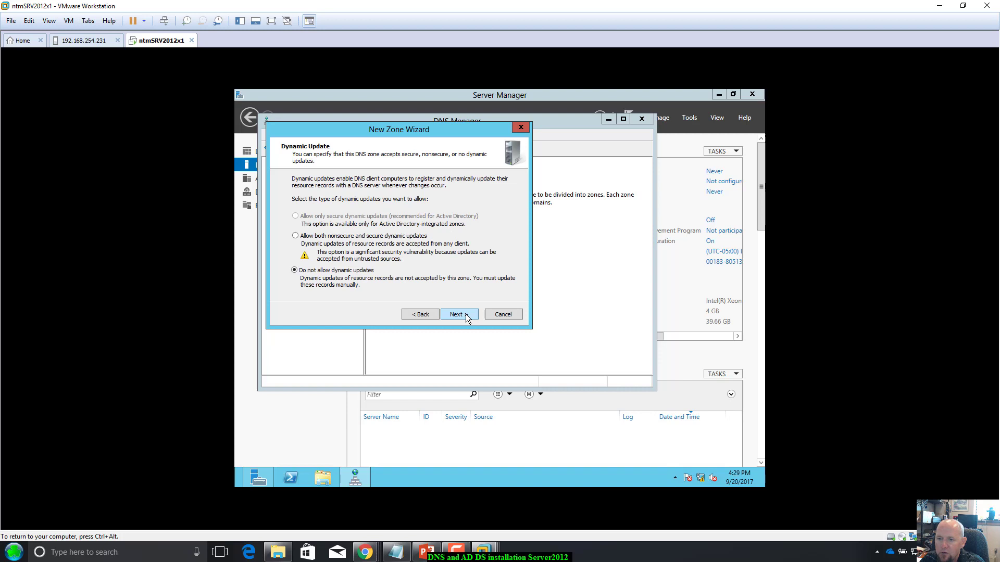
click(295, 236)
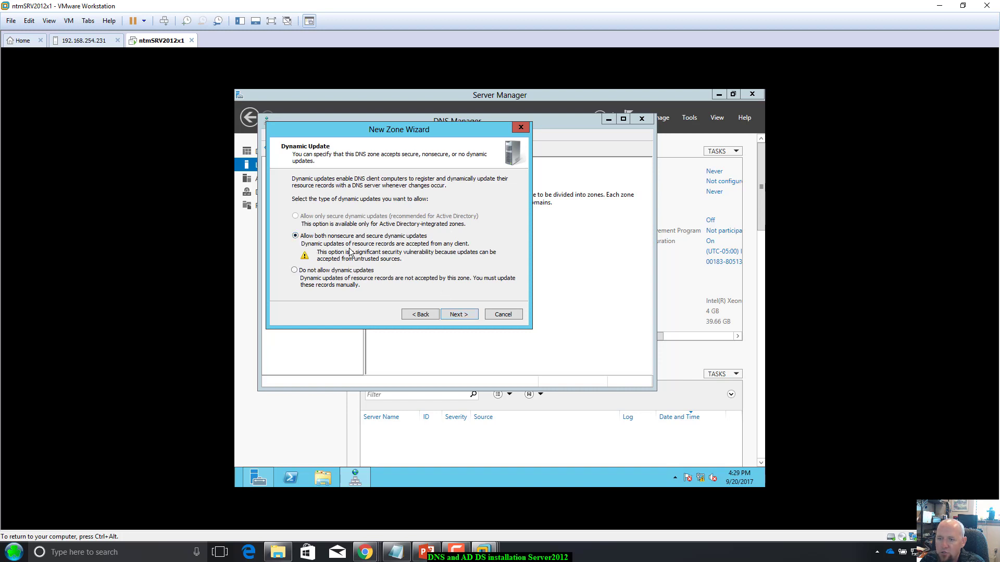
click(454, 316)
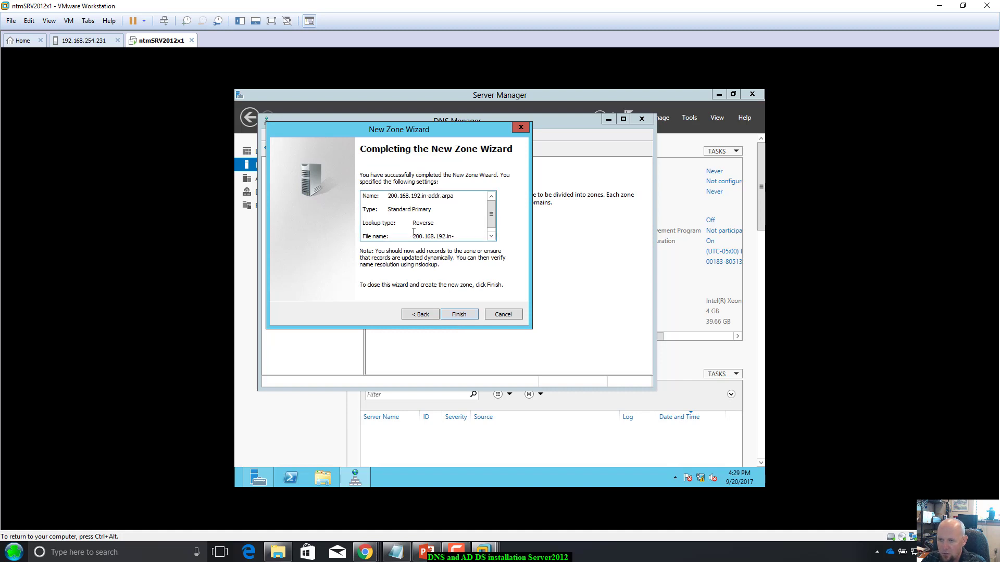
click(455, 312)
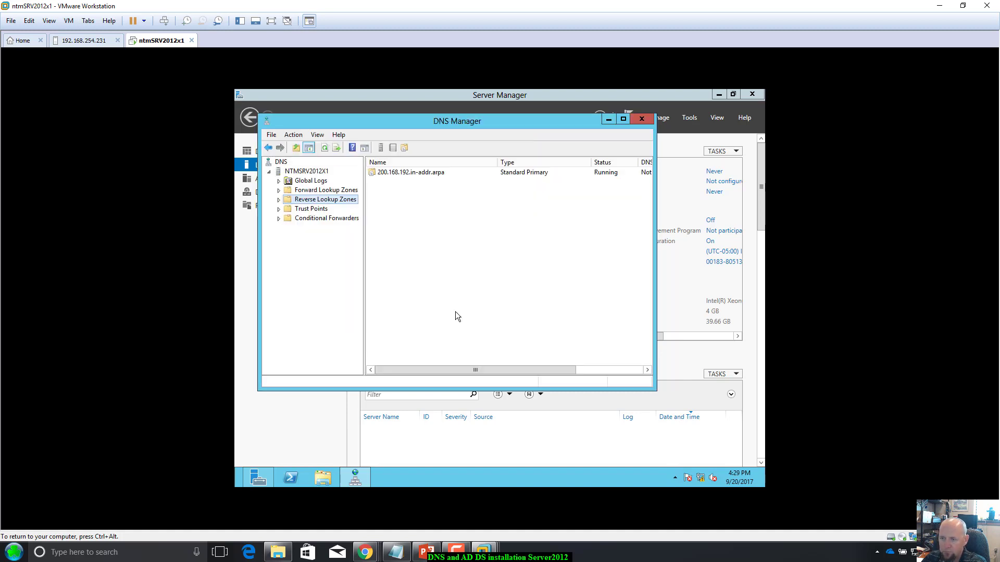
Step: Check myfirstdnszone.ntmserverfarm.local and the reverse lookup zone, then close DNS Manager
click(279, 190)
click(331, 202)
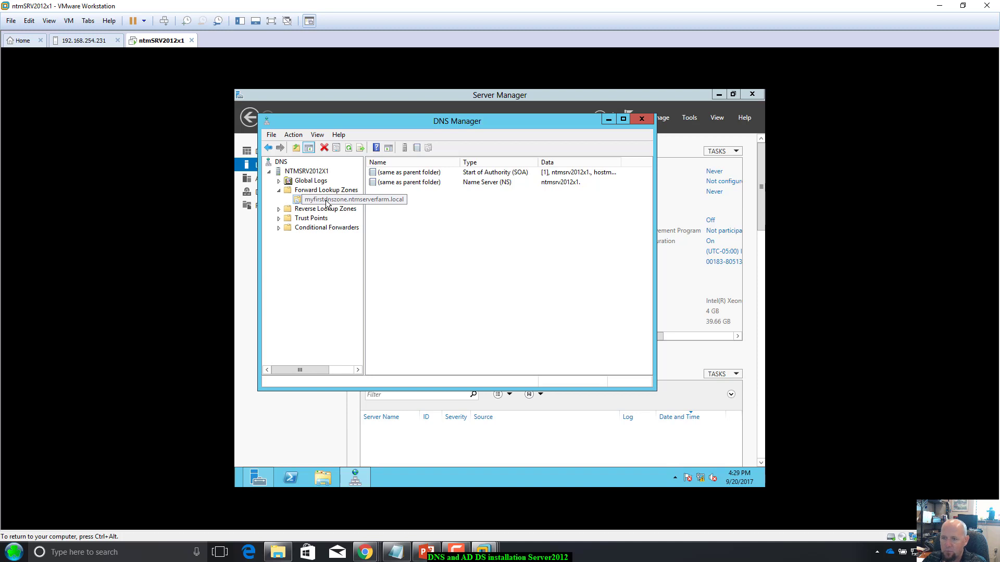
click(325, 210)
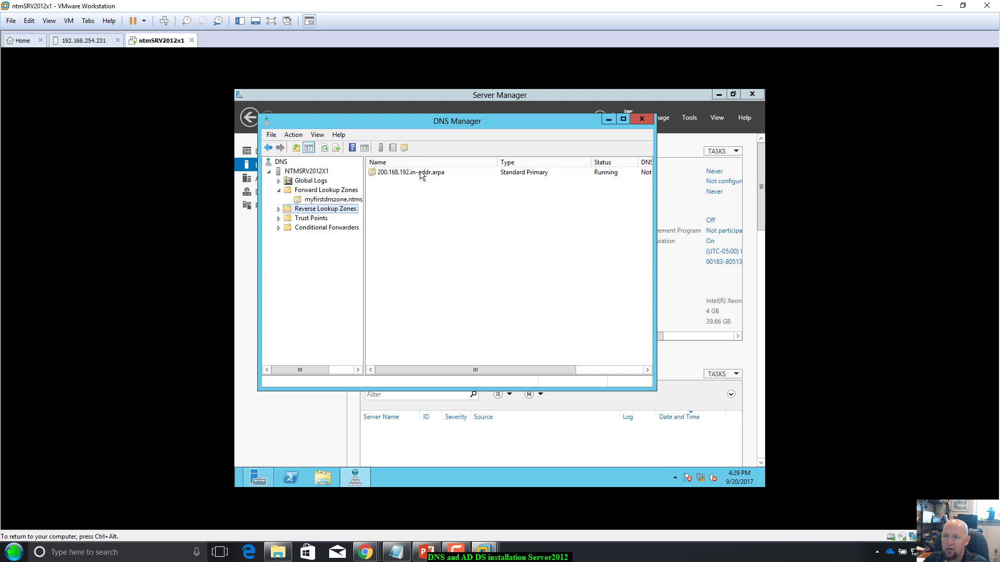
drag(430, 121, 444, 132)
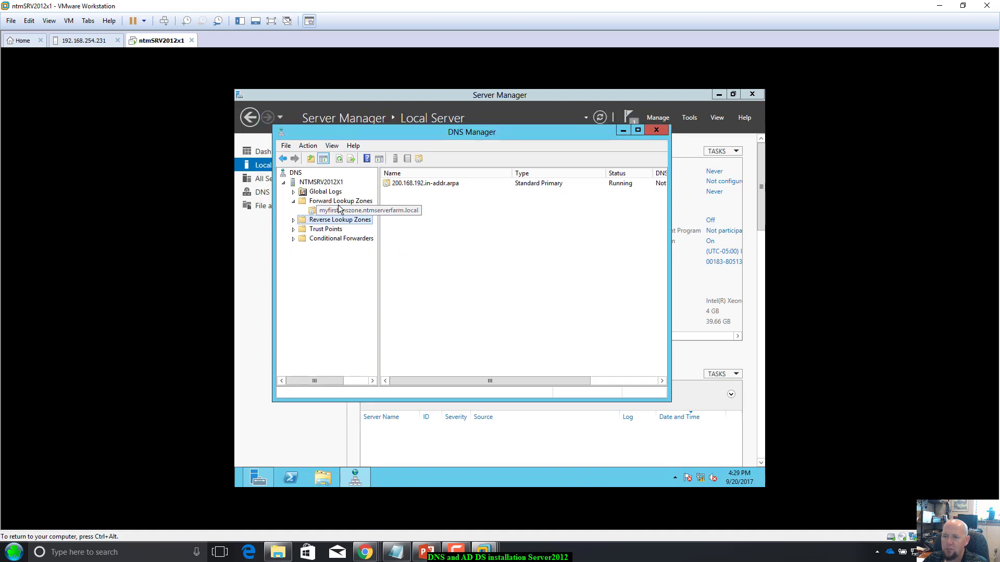
right_click(338, 201)
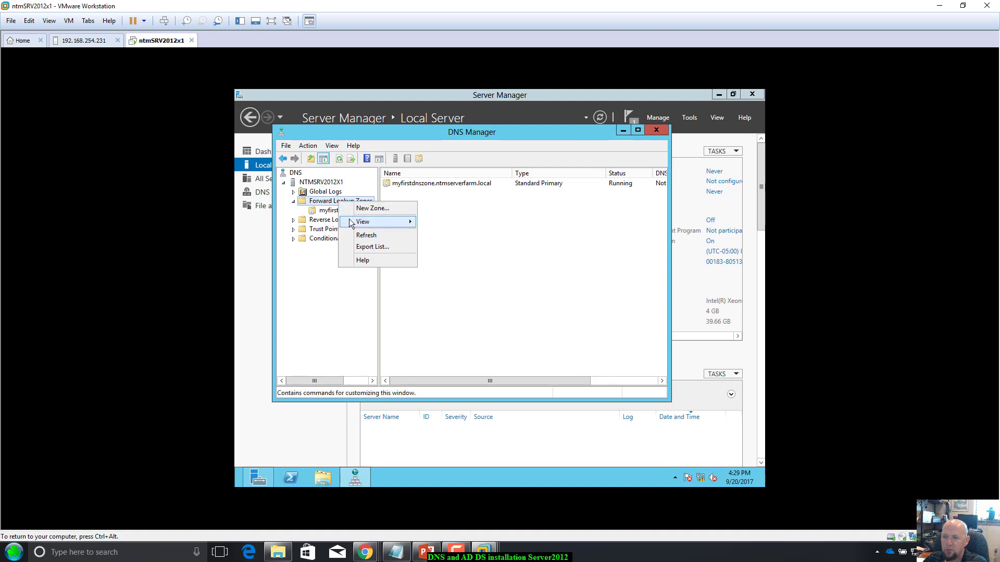
click(480, 367)
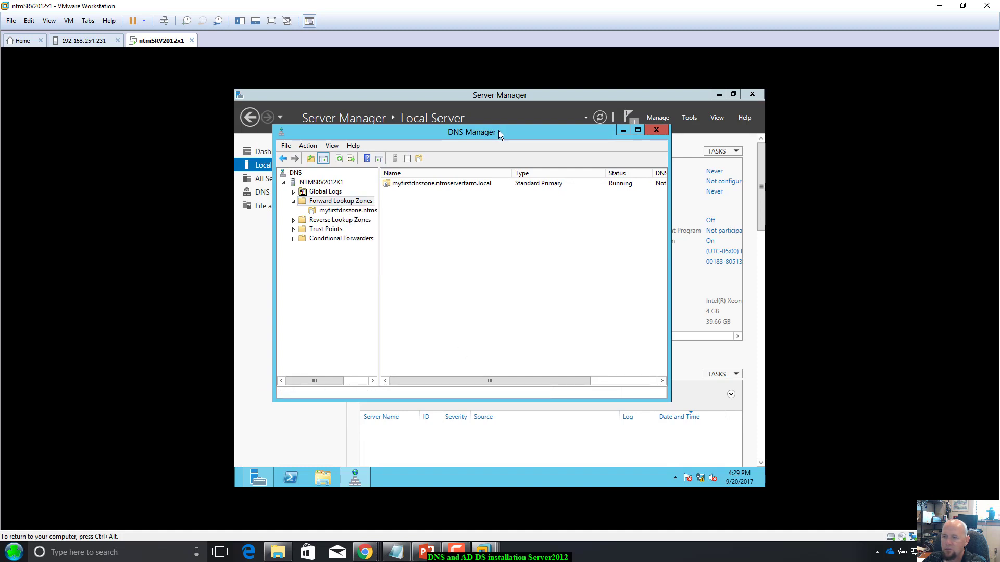
drag(499, 130, 493, 135)
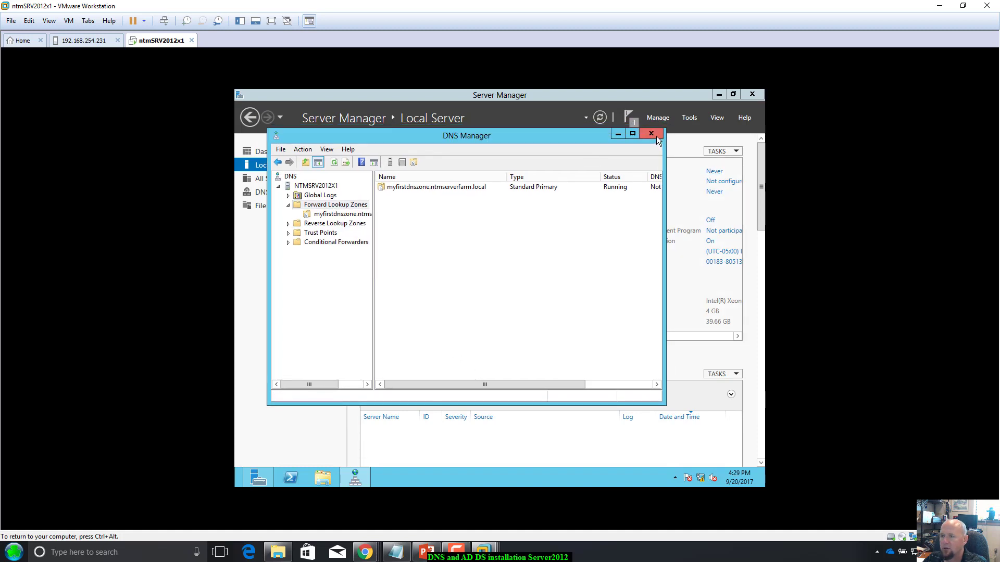
click(651, 135)
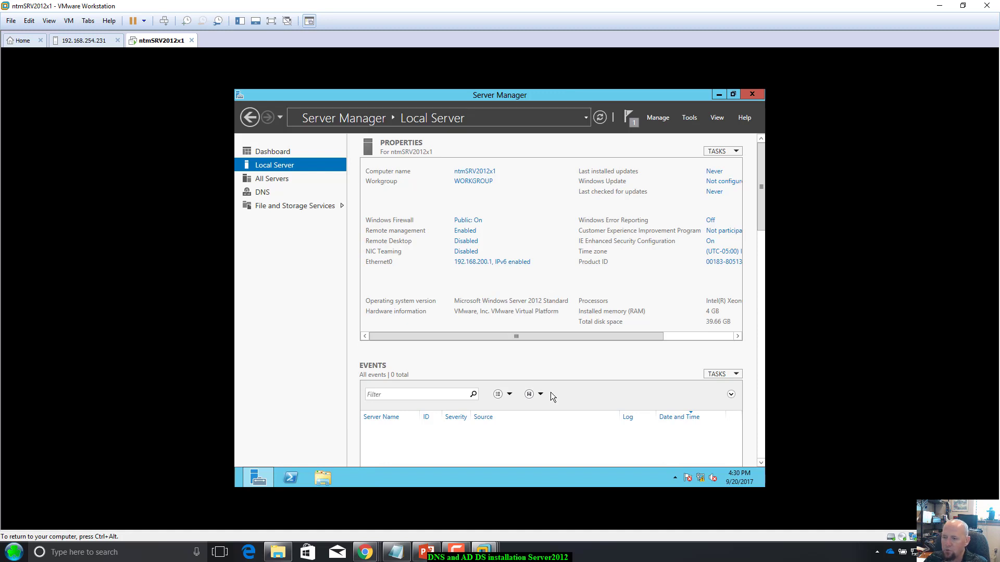
Step: Open the jsuttonWIN7x1 Windows 7 client console from the host's virtual machine list
key(ctrl+alt)
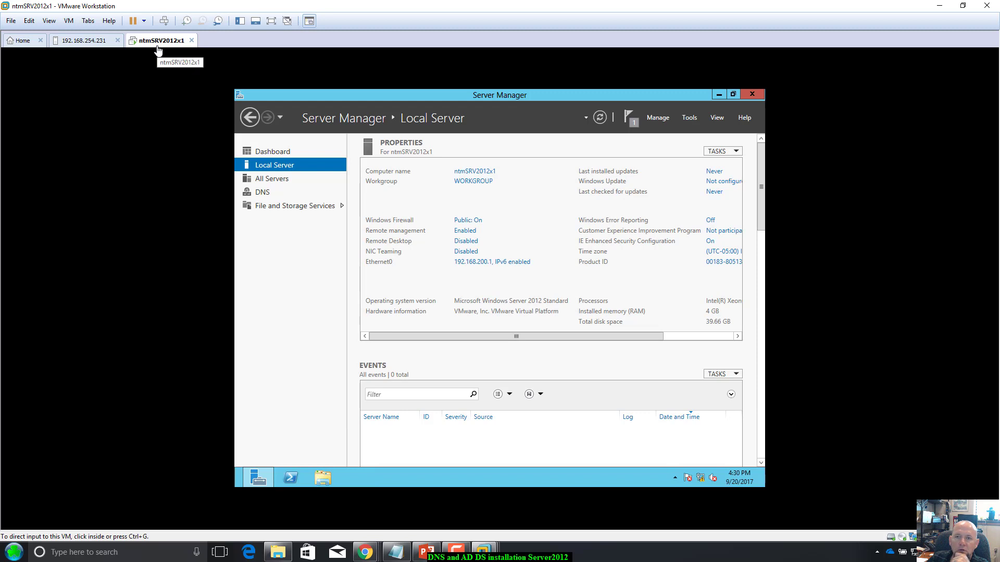
click(88, 41)
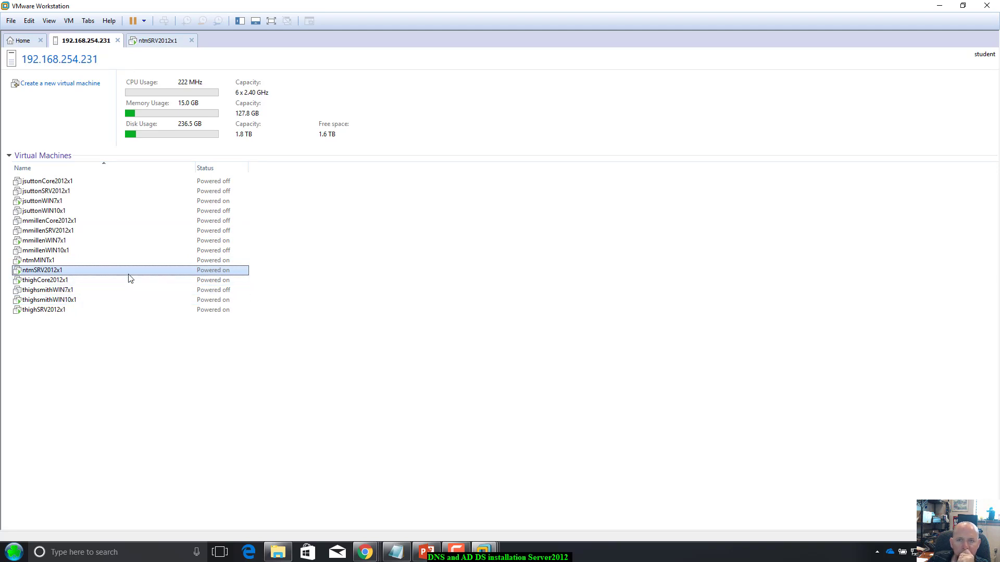
click(159, 42)
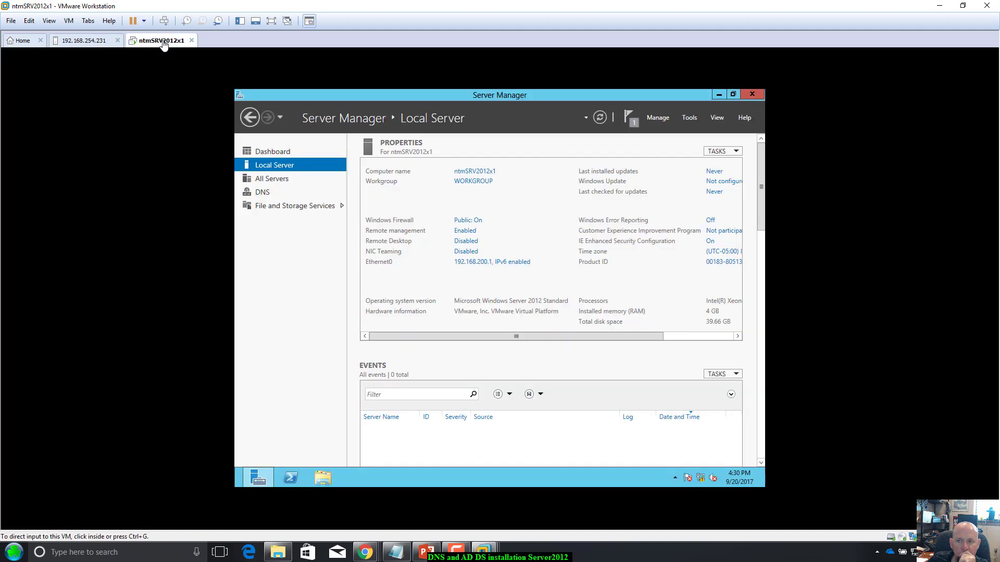
click(83, 40)
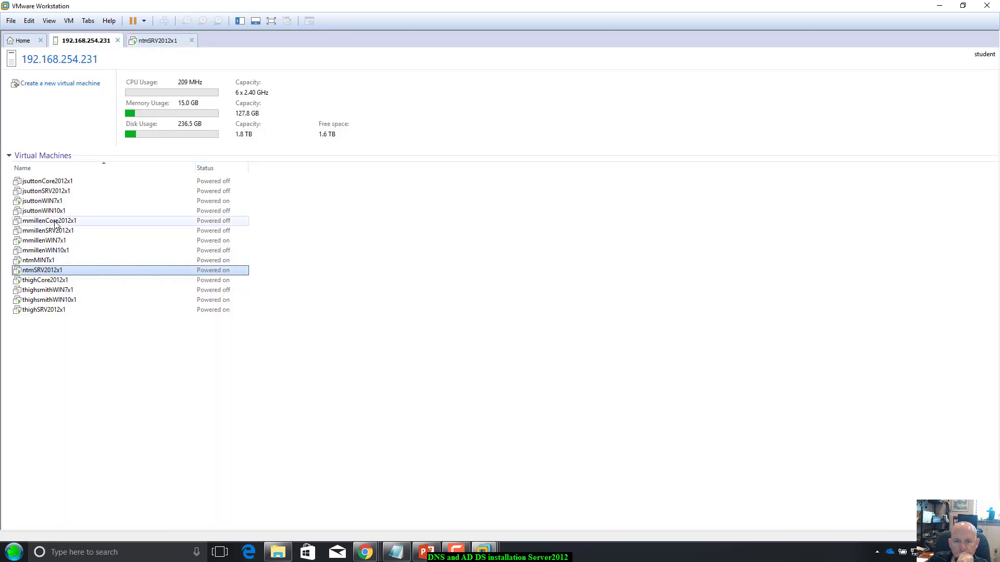
click(55, 202)
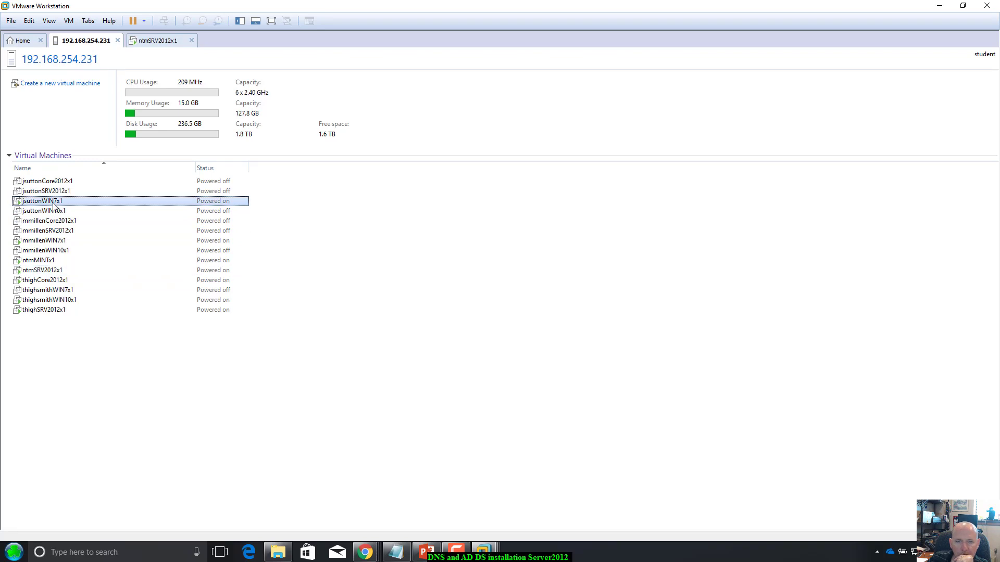
double_click(54, 202)
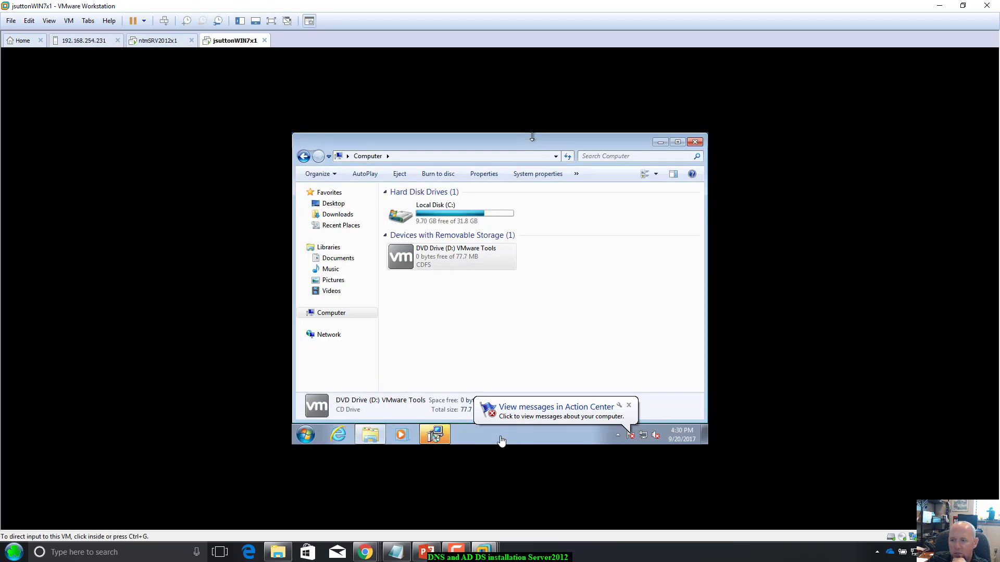
Step: Start a Typical VMware Tools installation in the Windows 7 VM
click(440, 432)
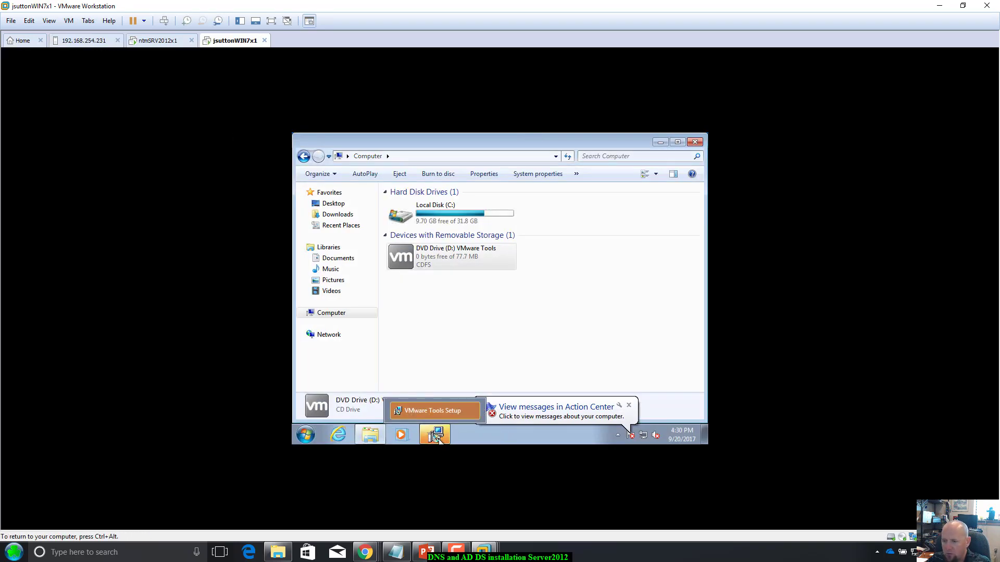
click(437, 434)
click(560, 366)
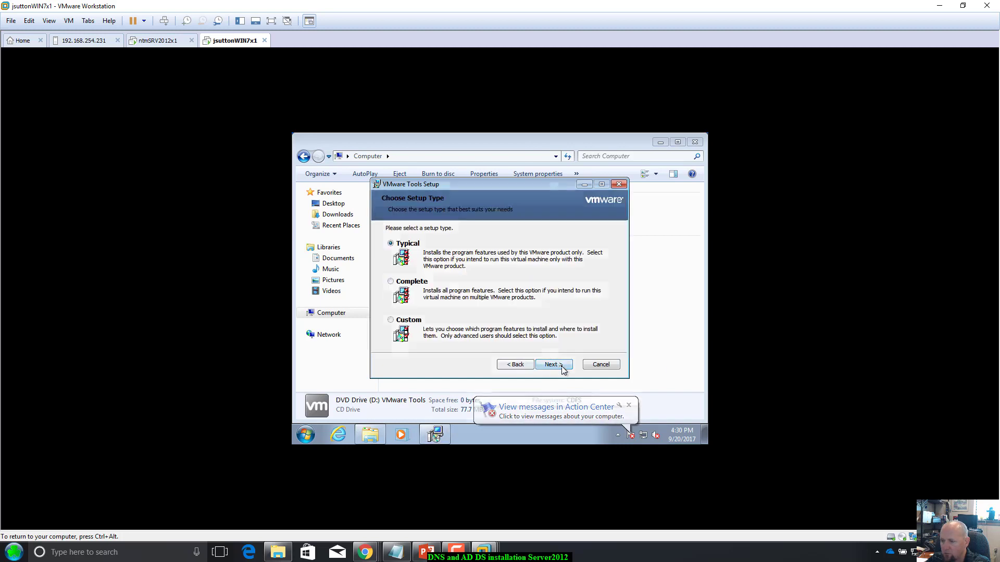
click(561, 366)
click(561, 366)
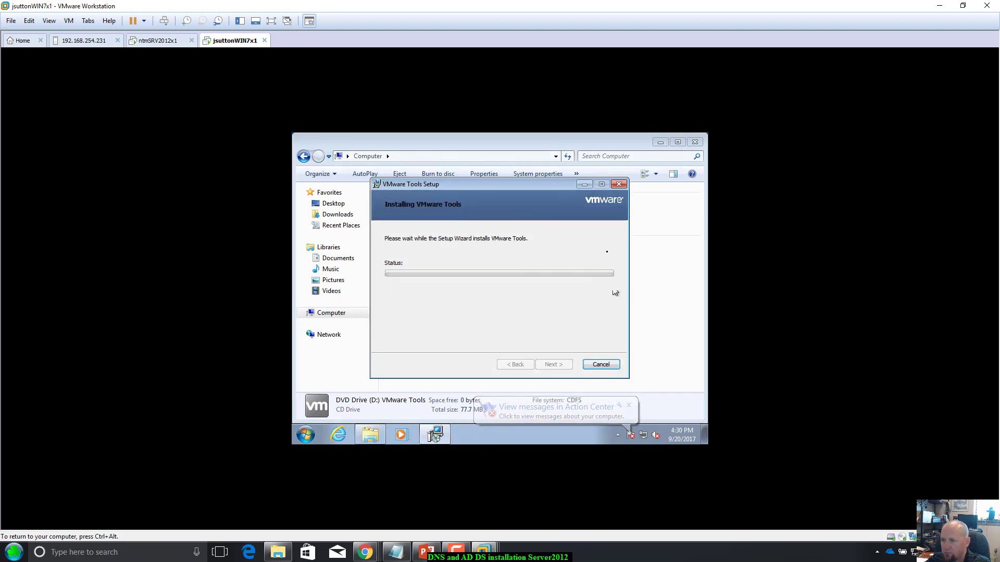
Step: Close the Windows 7 Explorer window, then close the jsuttonWIN7x1 tab
click(612, 142)
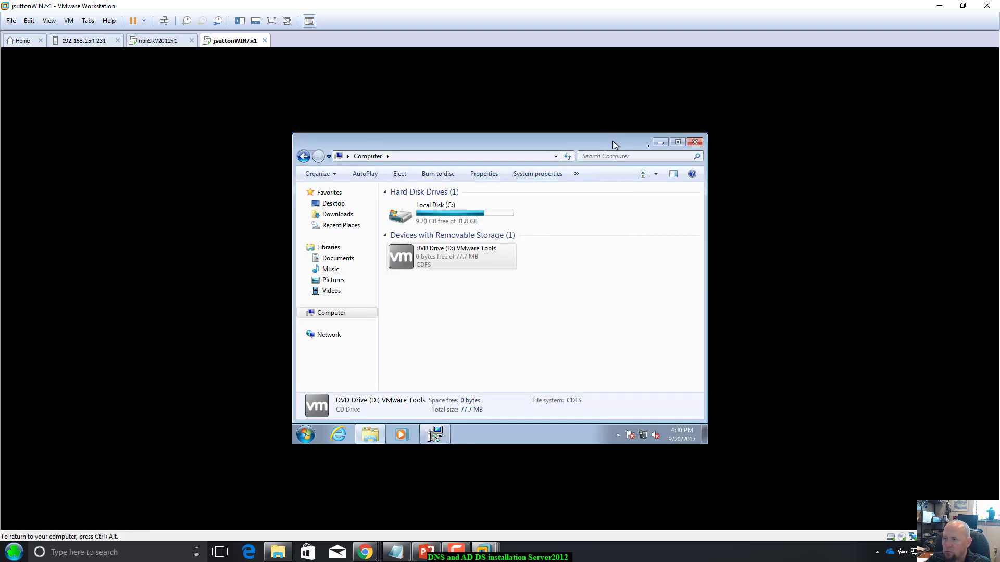
click(696, 142)
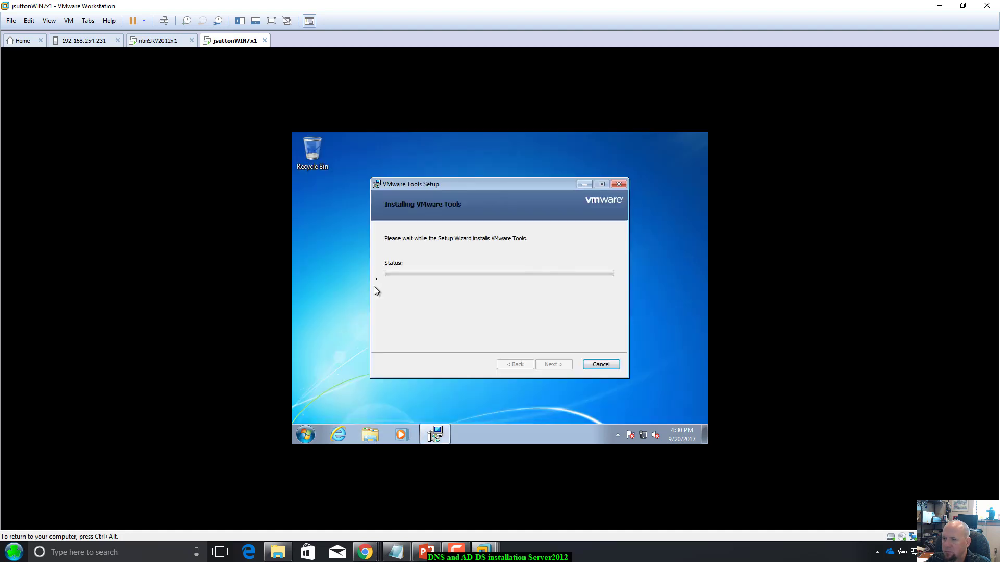
drag(448, 190, 463, 189)
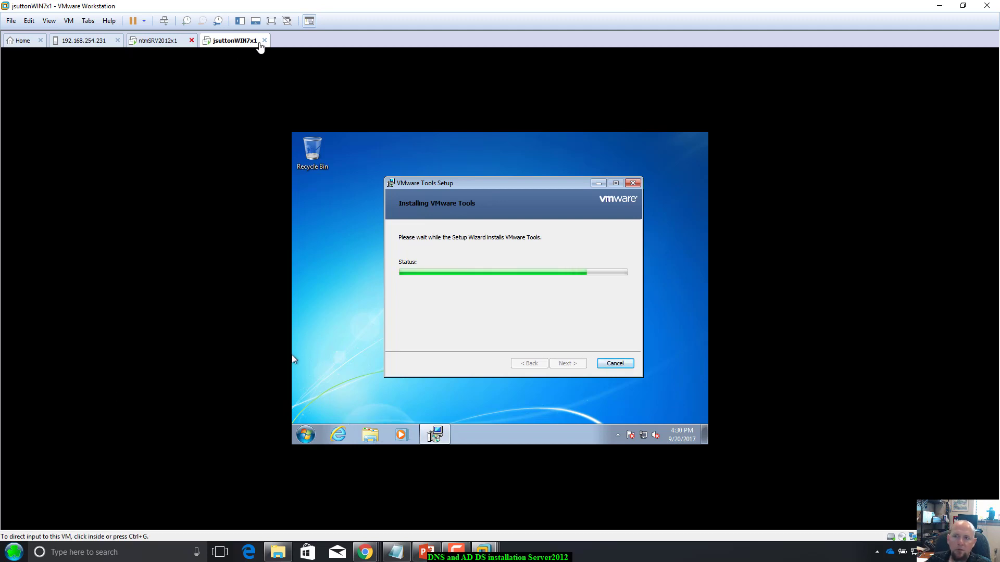
click(265, 41)
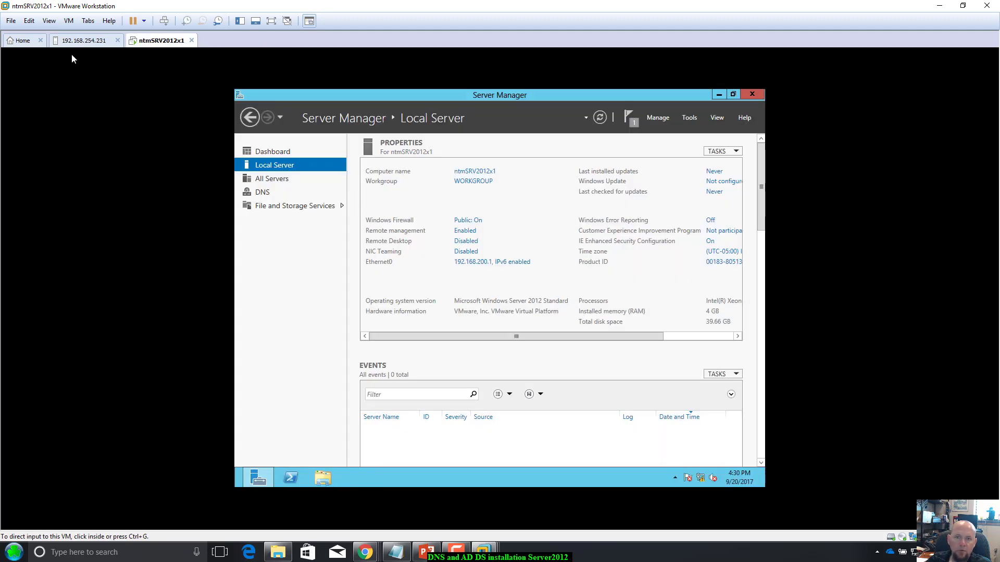
Step: Go to the Workstation 12 Pro Home page and start connecting to a remote server
click(30, 42)
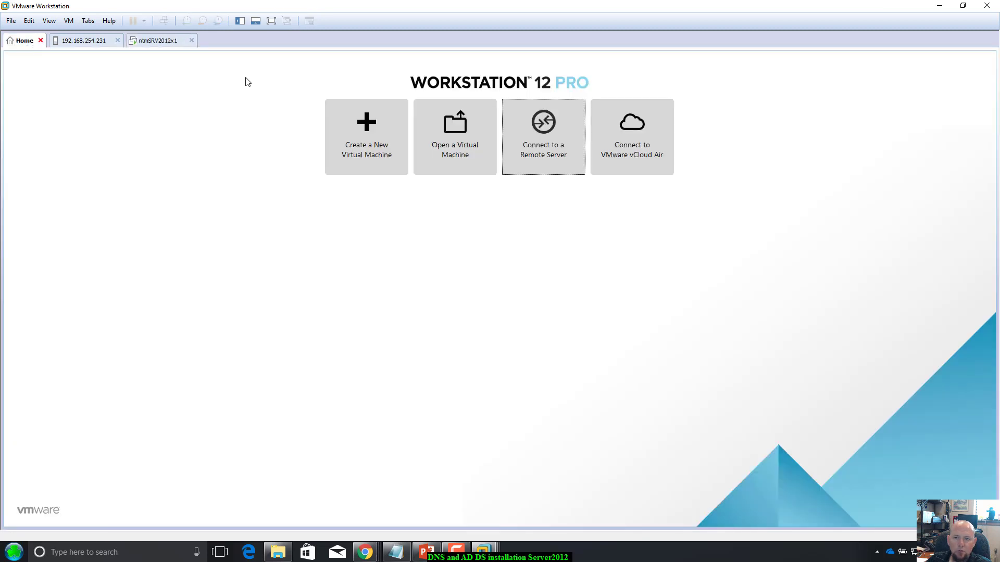
click(91, 40)
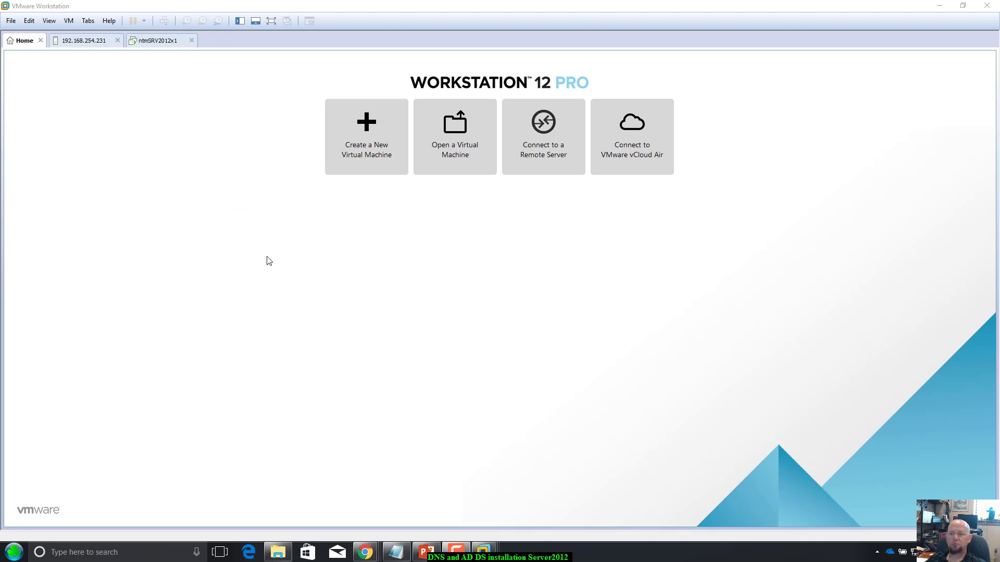
click(547, 129)
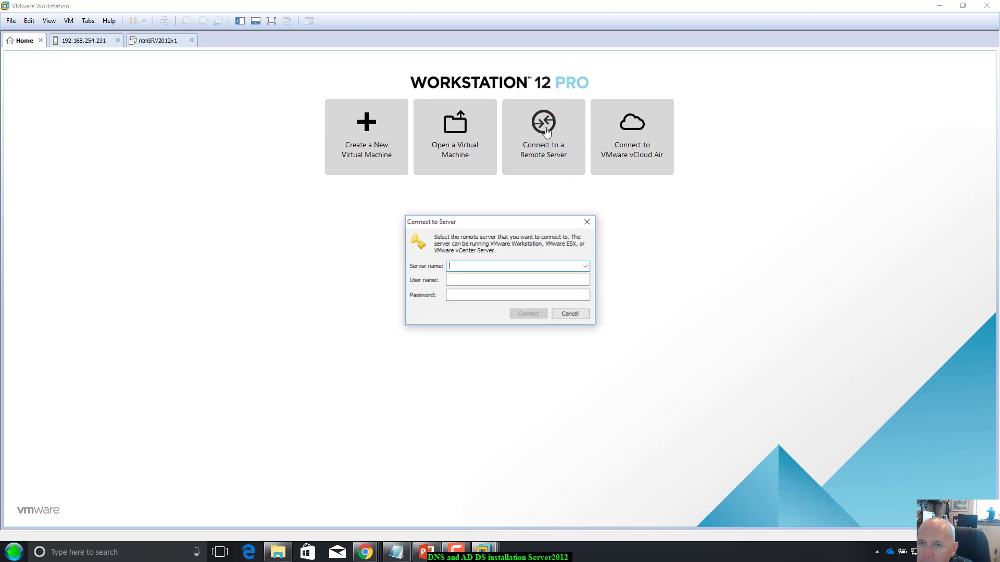
Step: Cancel the connect dialog and power on the thighsmithWIN7x1 VM from host 192.168.254.231
click(570, 315)
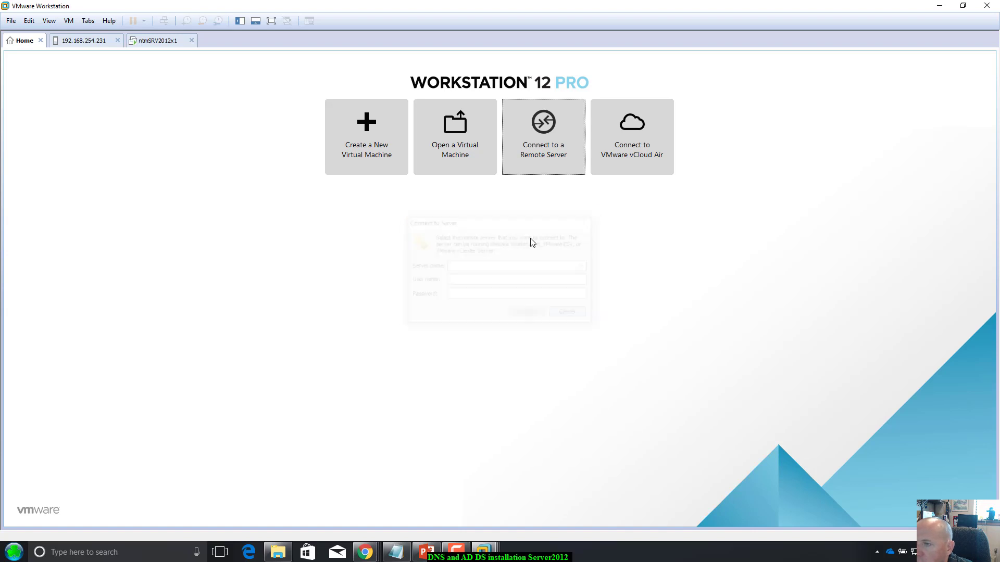
click(85, 41)
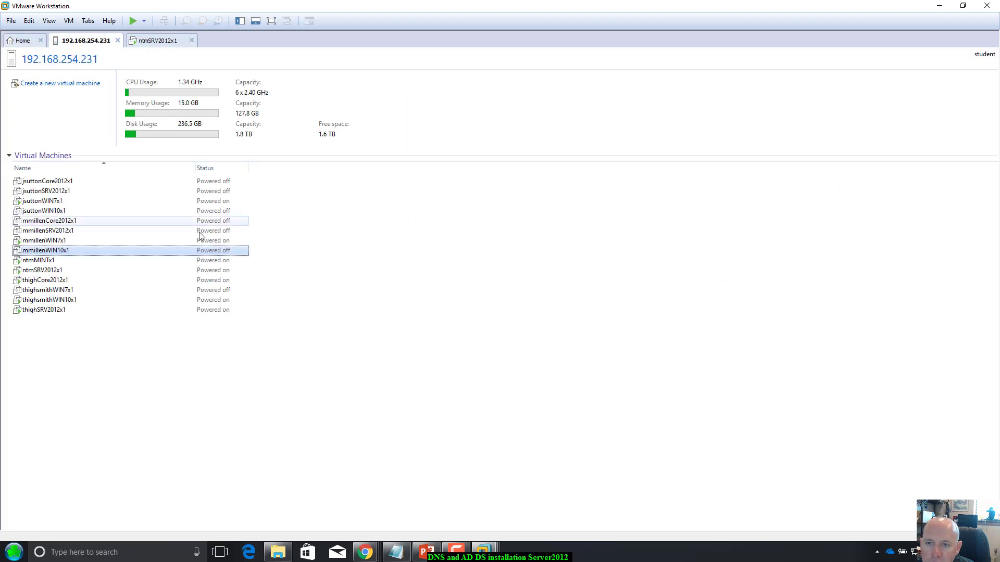
double_click(144, 294)
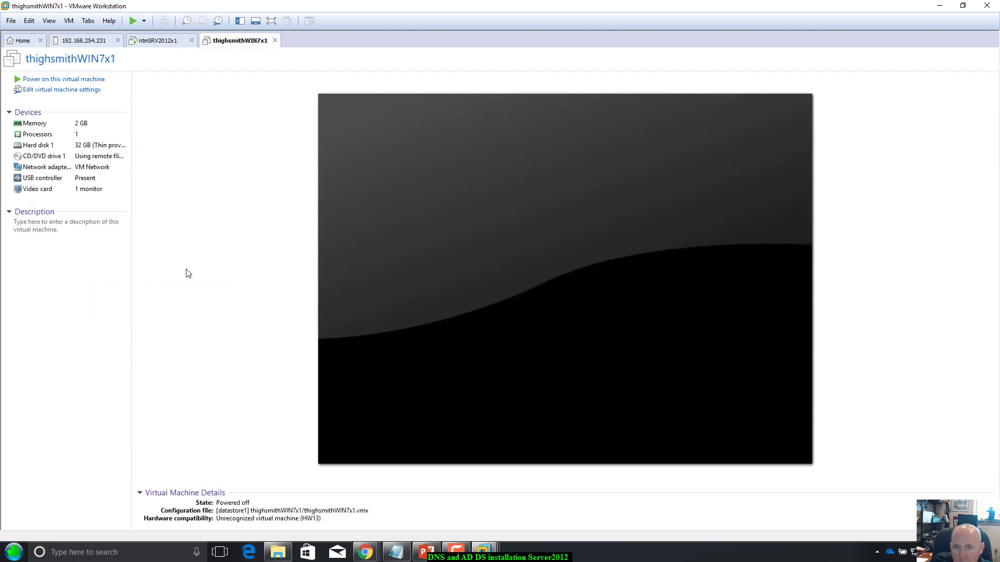
click(79, 80)
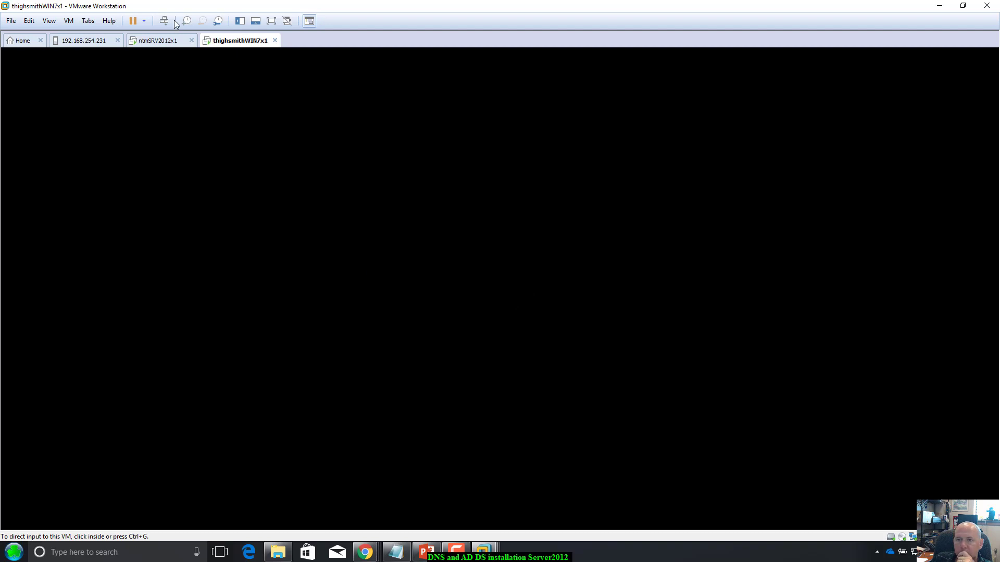
click(163, 45)
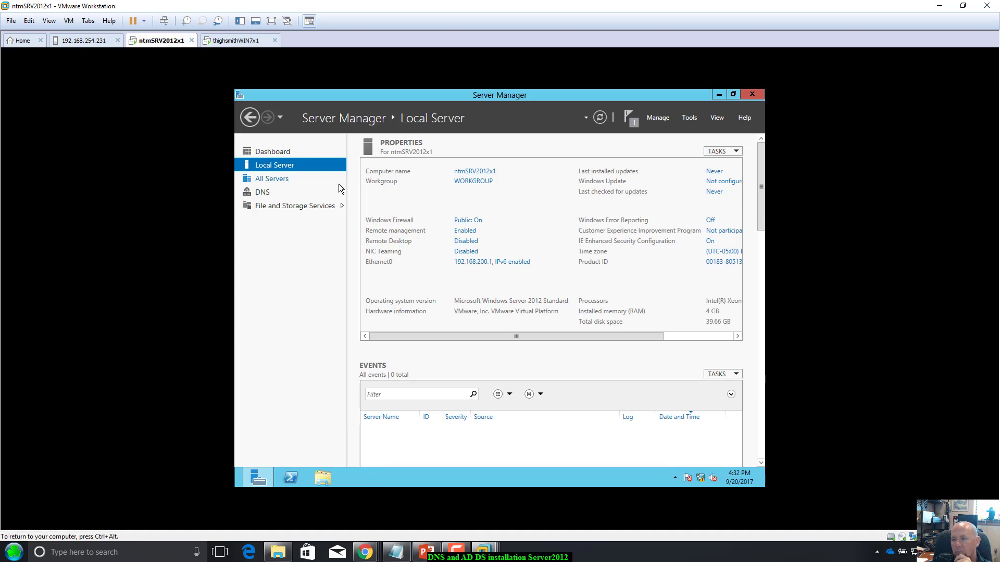
click(289, 479)
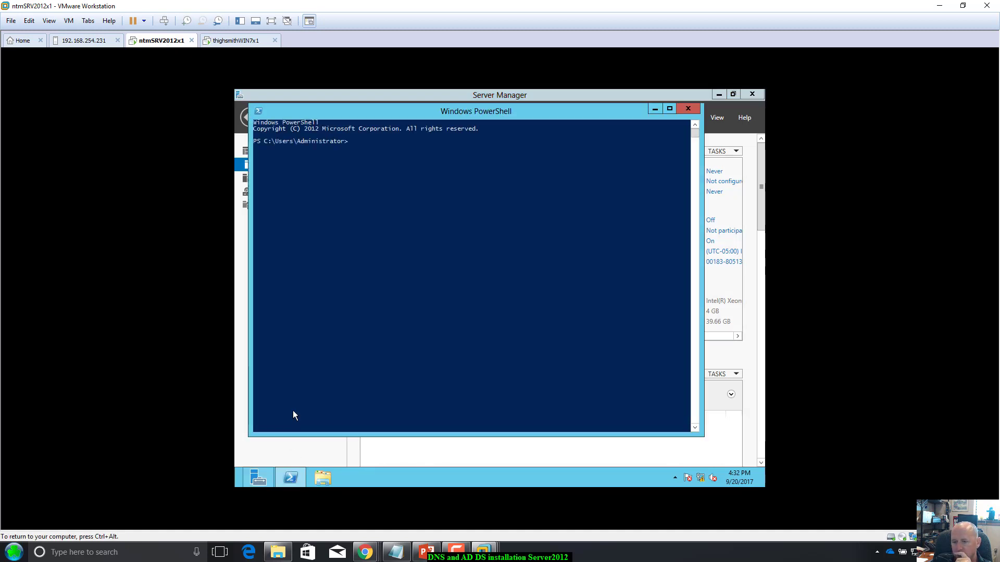
click(339, 292)
text(ipconfig)
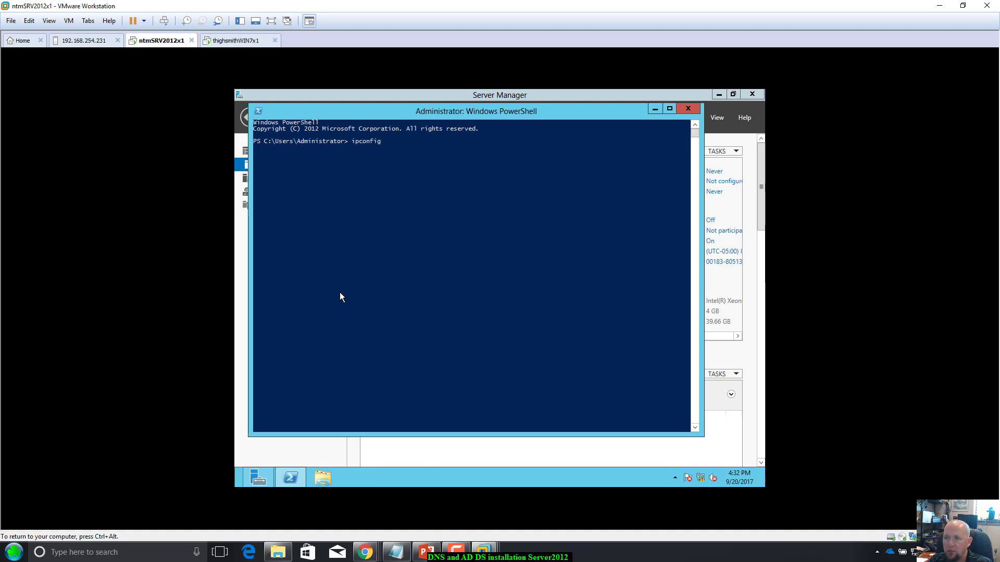
key(Return)
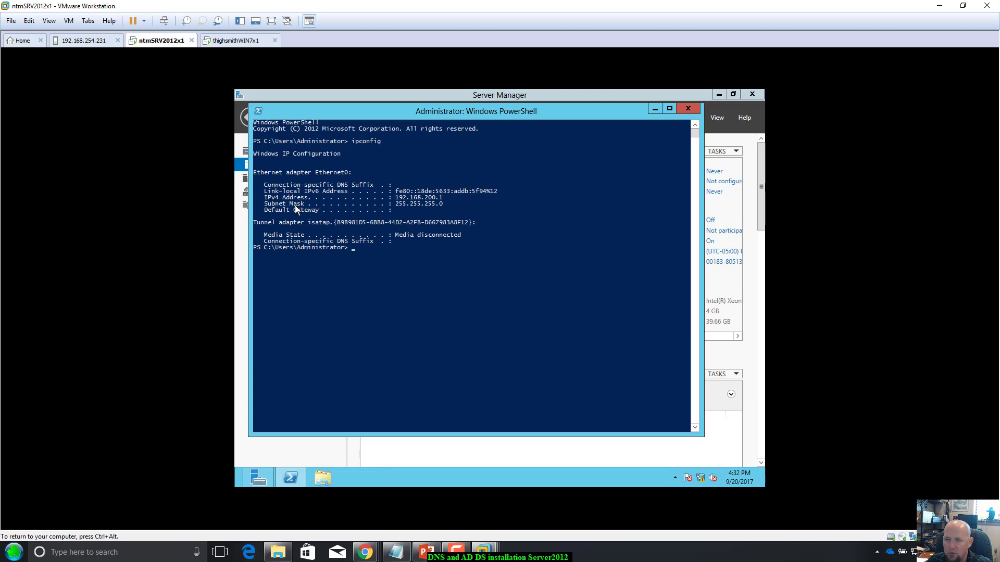
click(688, 109)
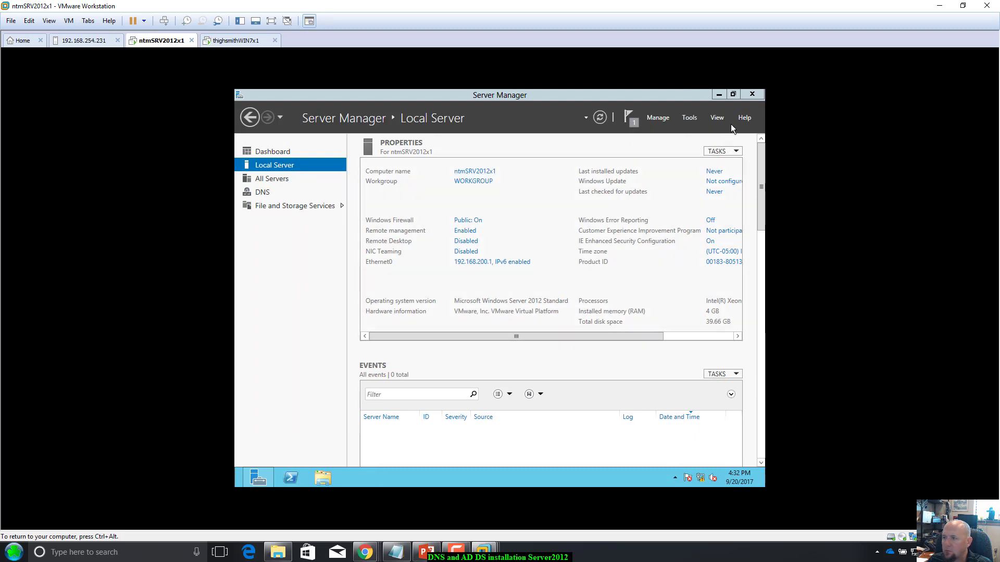
click(671, 99)
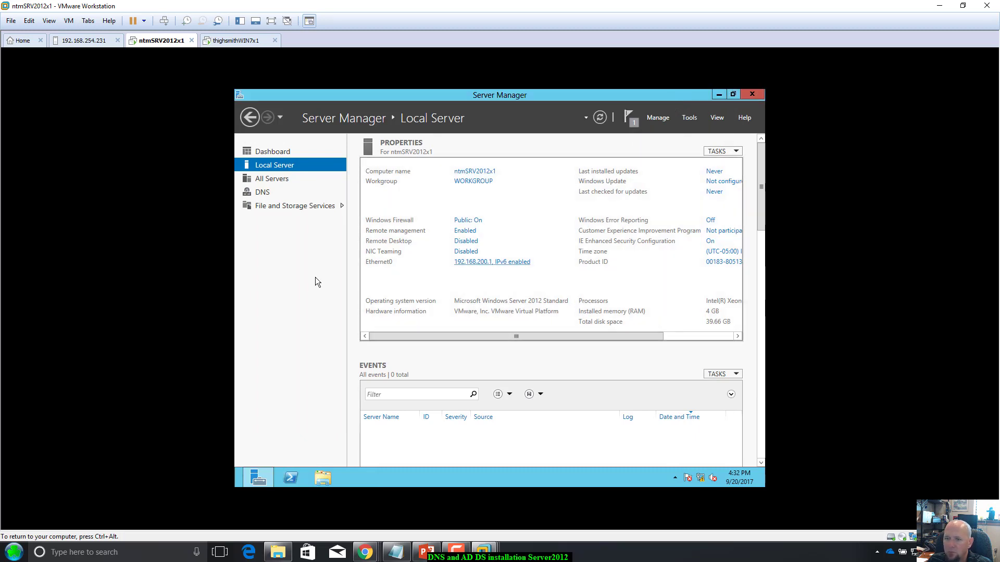
click(289, 480)
text(get-s)
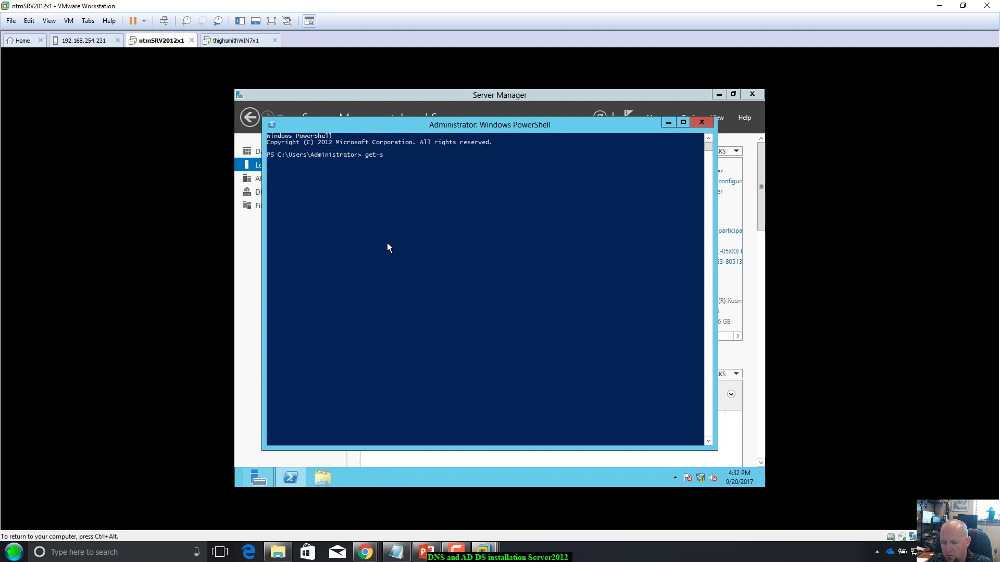
text(ervice)
key(Return)
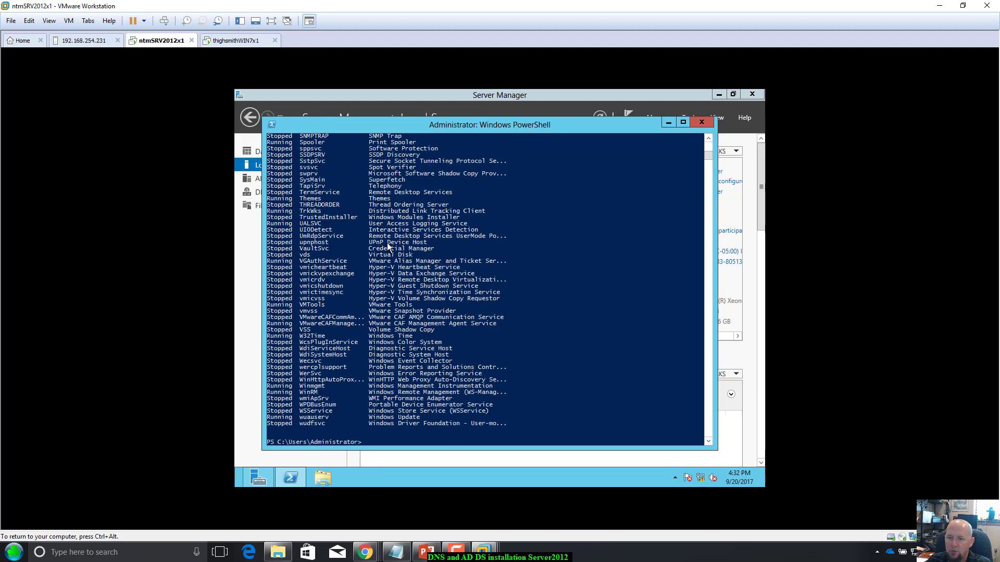
scroll(337, 398, up, 20)
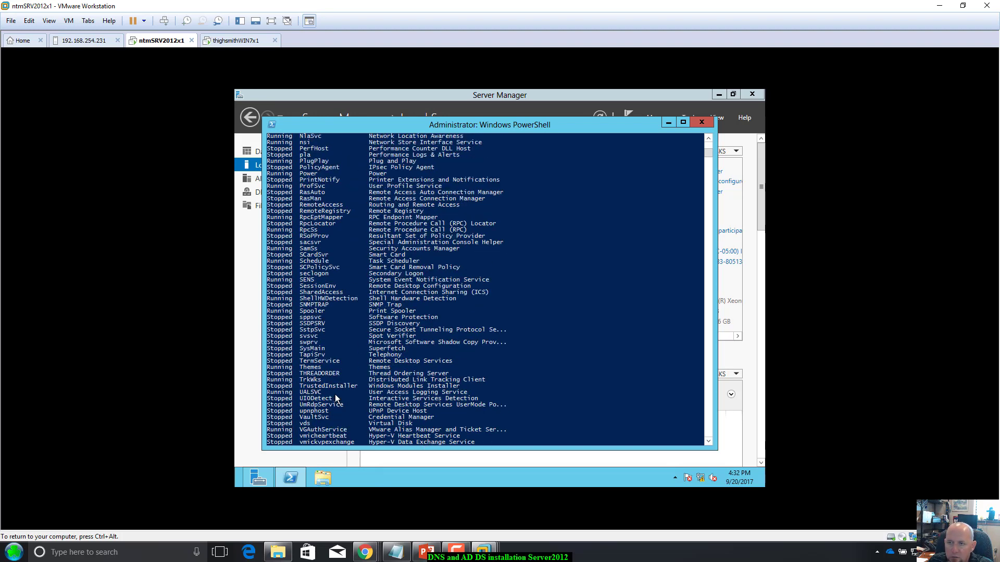
scroll(343, 297, up, 7)
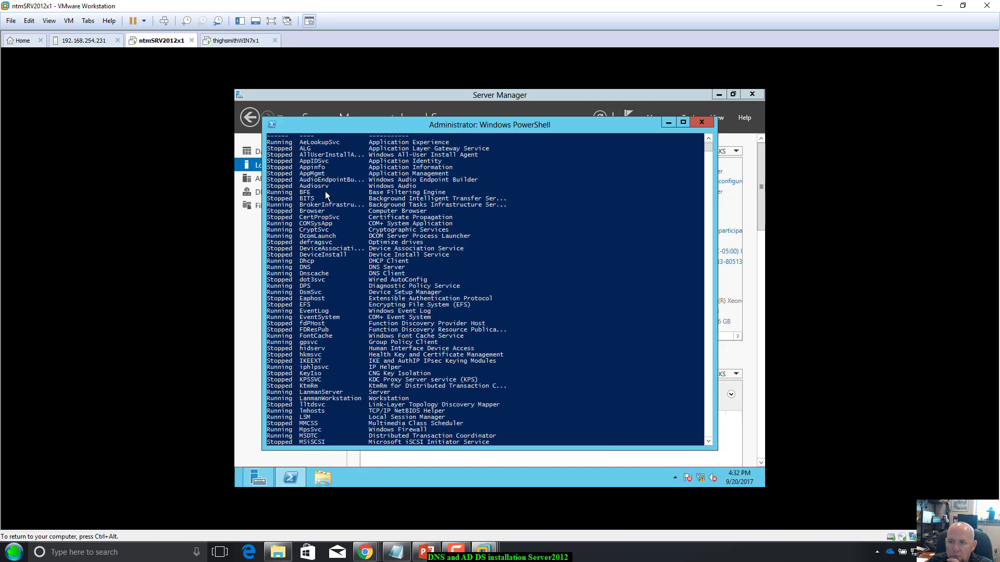
click(382, 270)
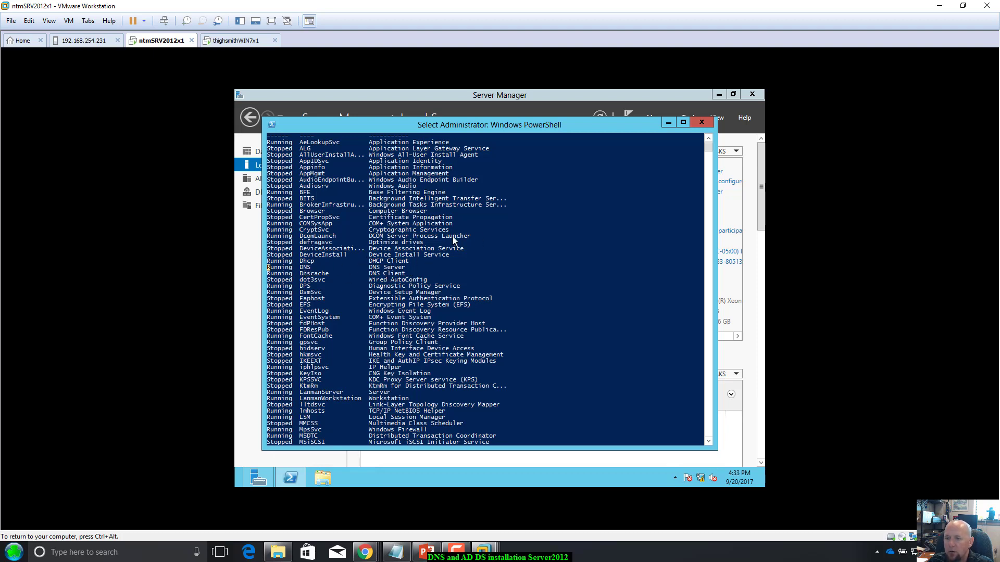
click(702, 123)
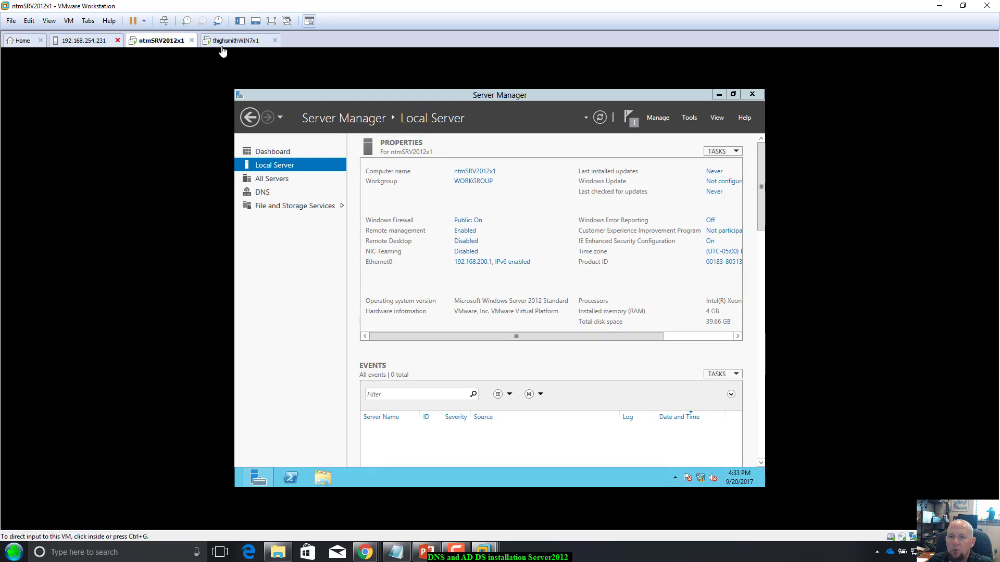
Step: Log in to the thighsmithWIN7x1 Windows 7 VM with the account password and wait for its desktop
click(225, 43)
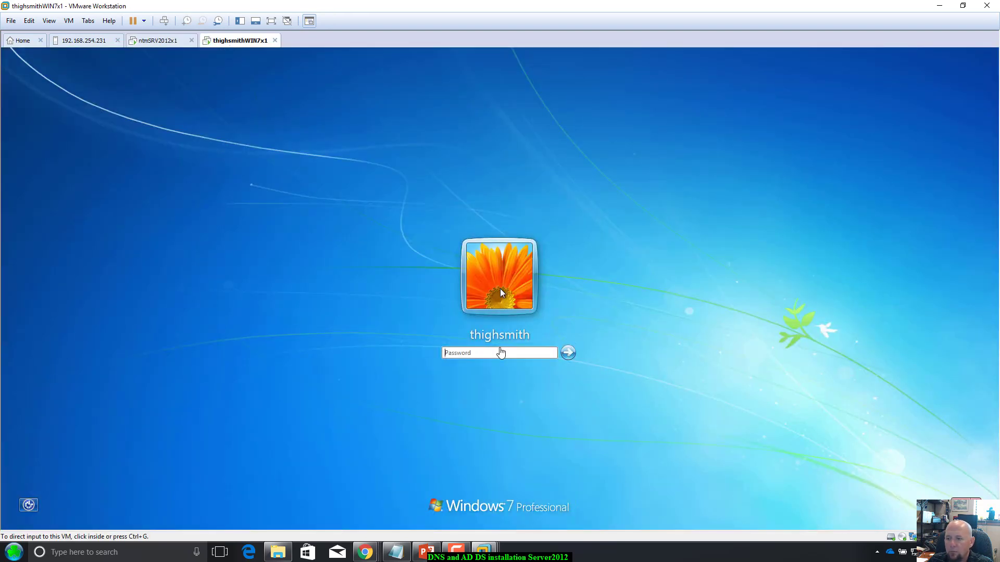
click(495, 354)
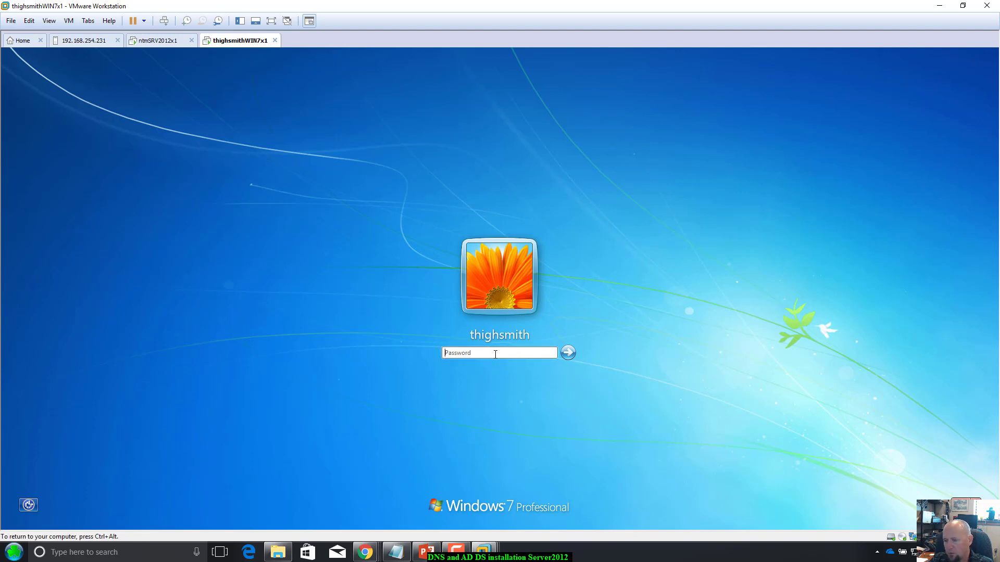
text(Pa)
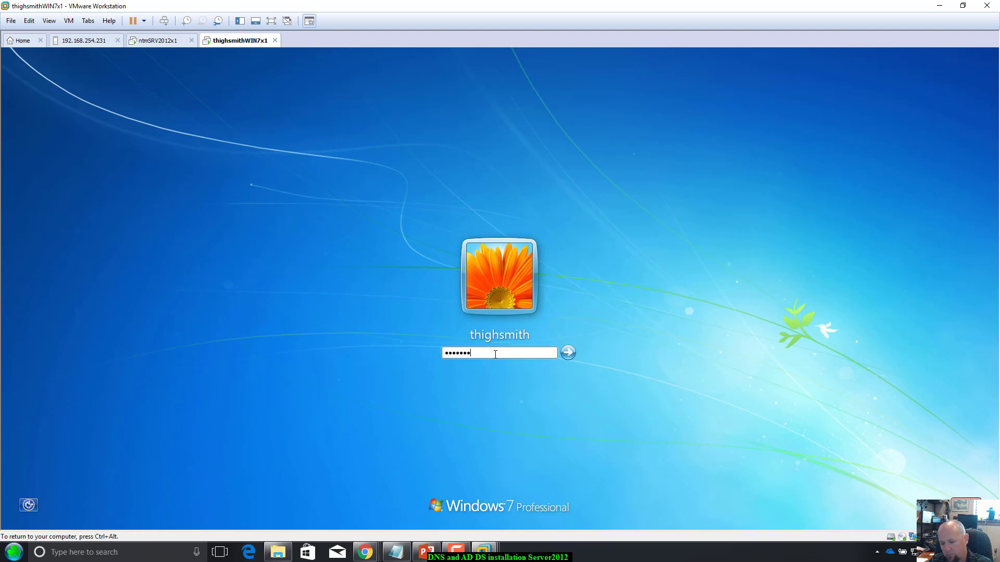
key(Return)
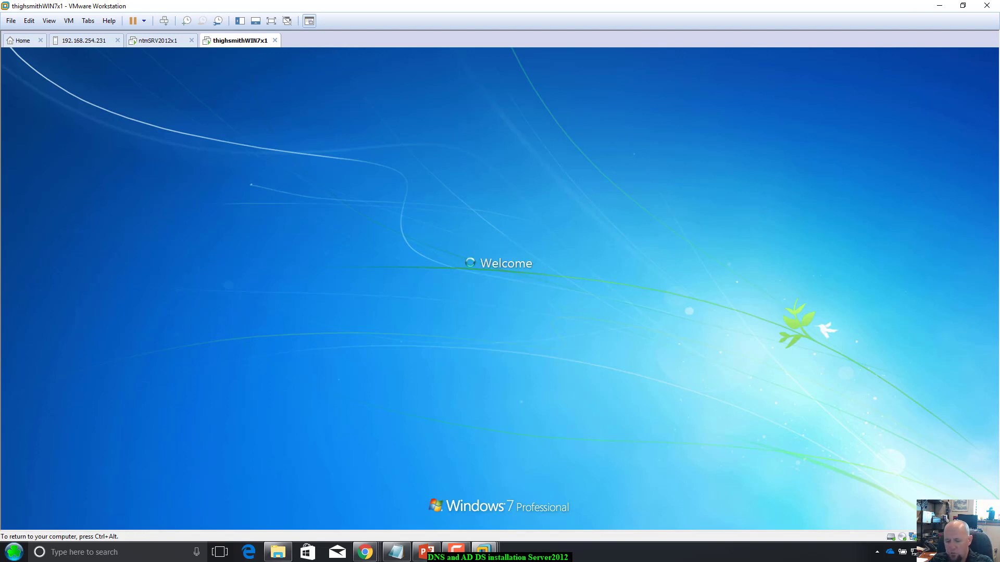
key(ctrl+alt)
click(151, 40)
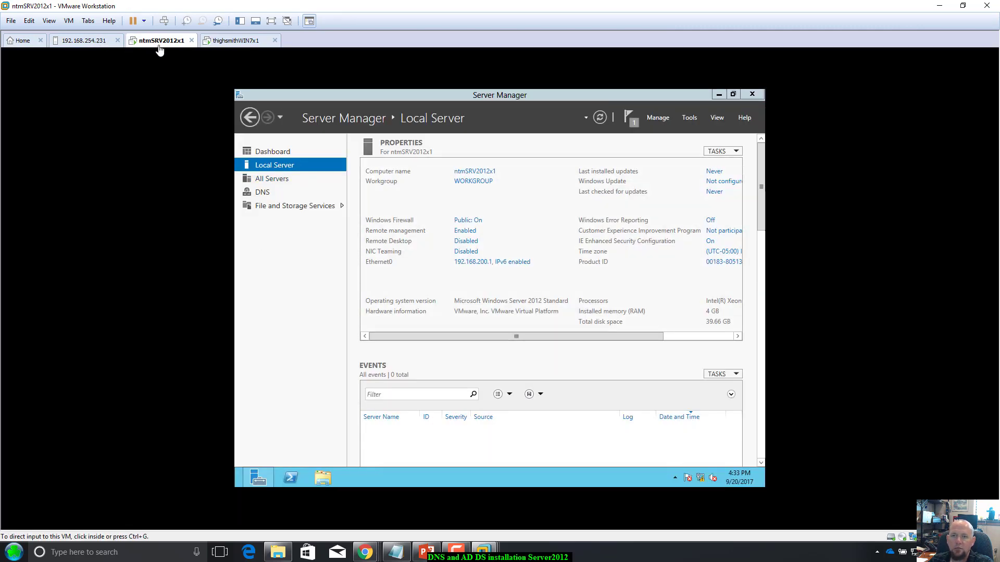
click(239, 48)
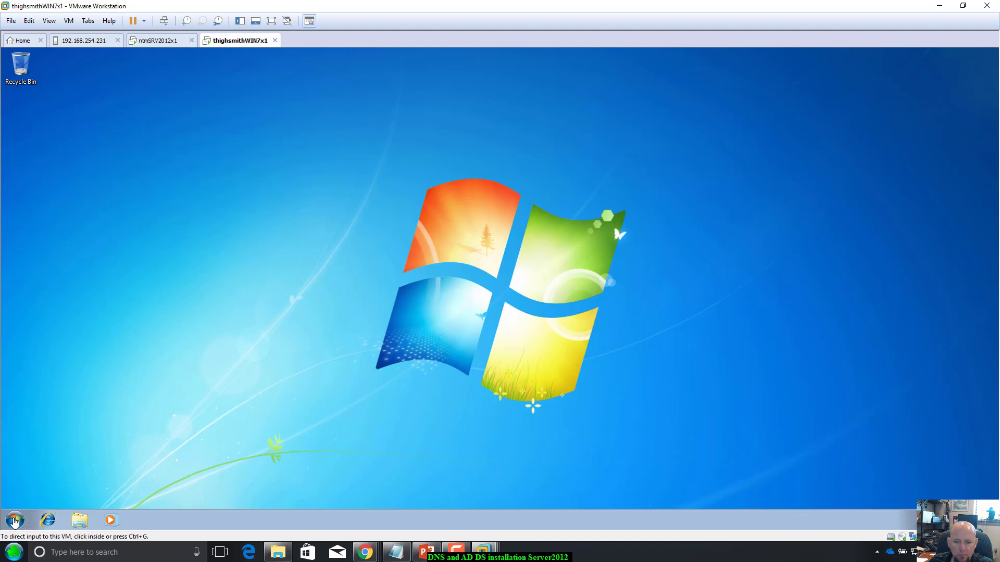
Step: Open the network adapter list via Control Panel's Network and Sharing Center
click(14, 523)
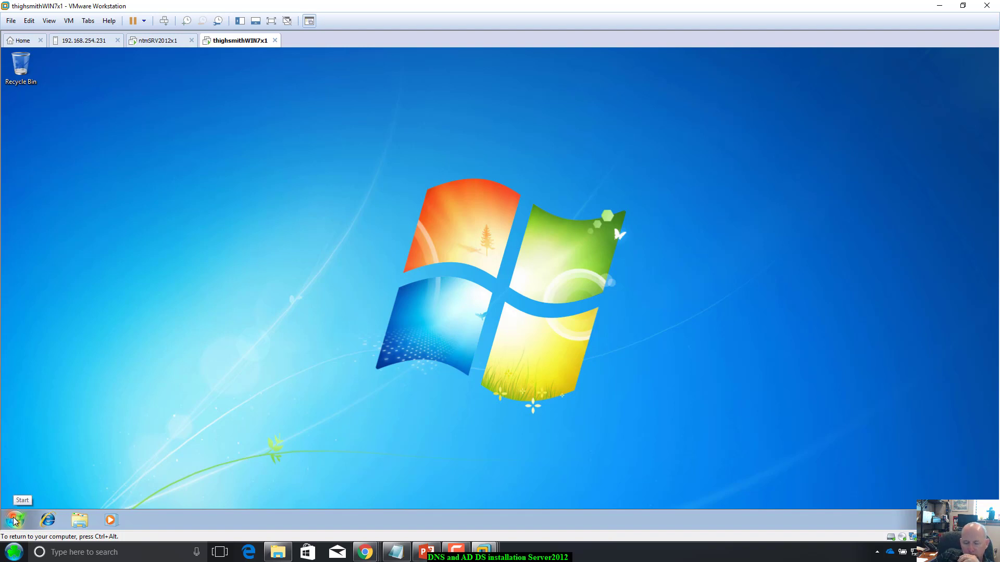
click(15, 521)
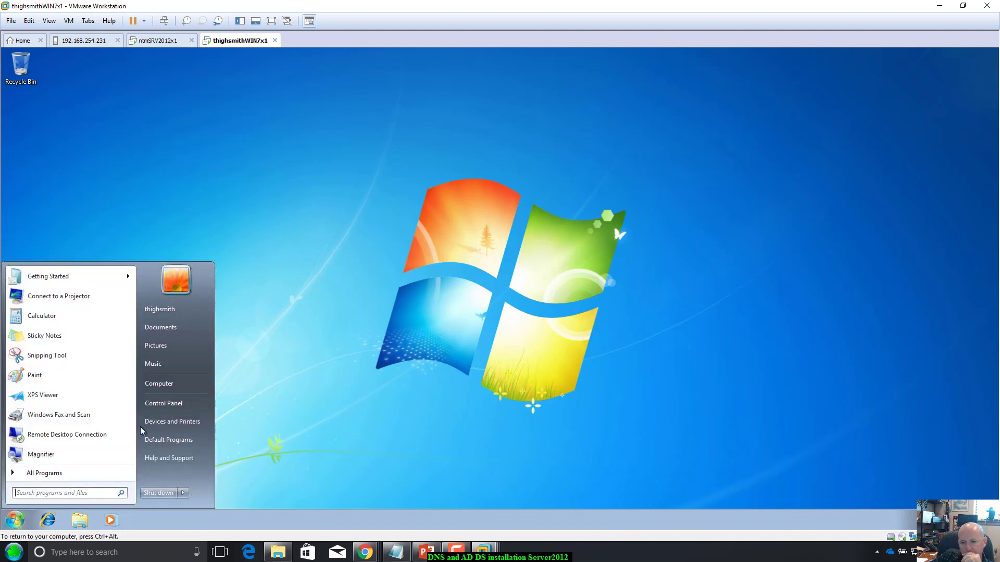
click(166, 408)
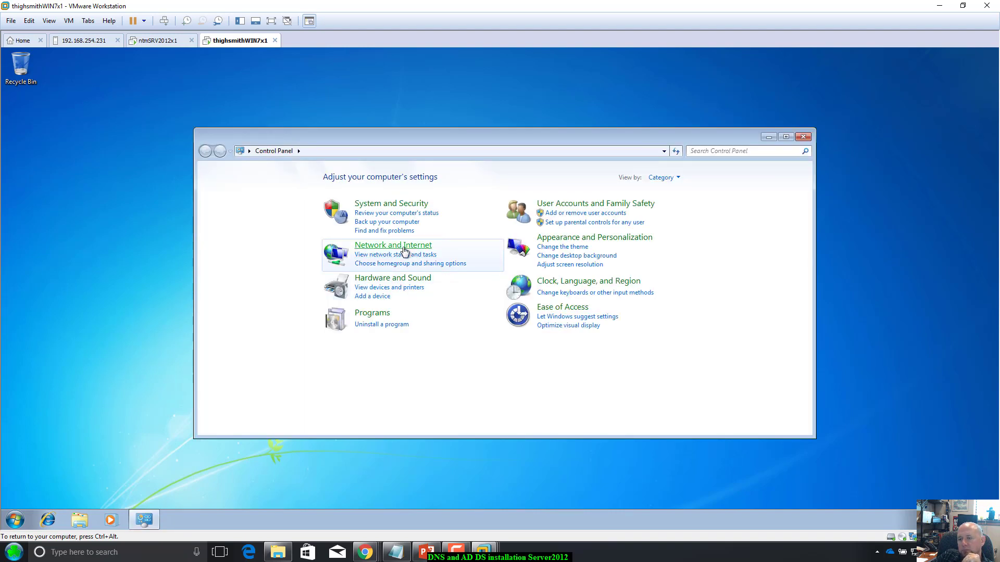
click(408, 203)
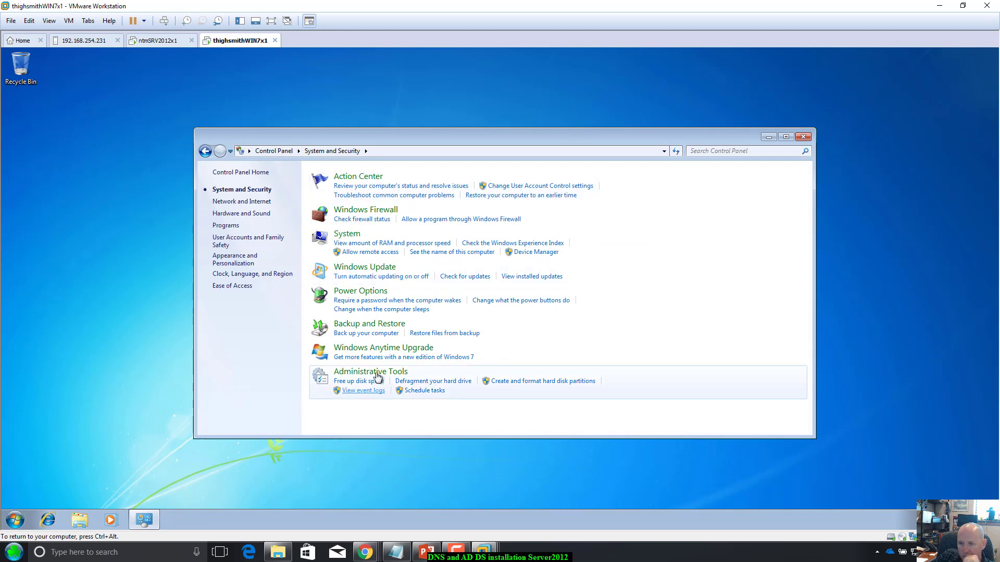
click(249, 204)
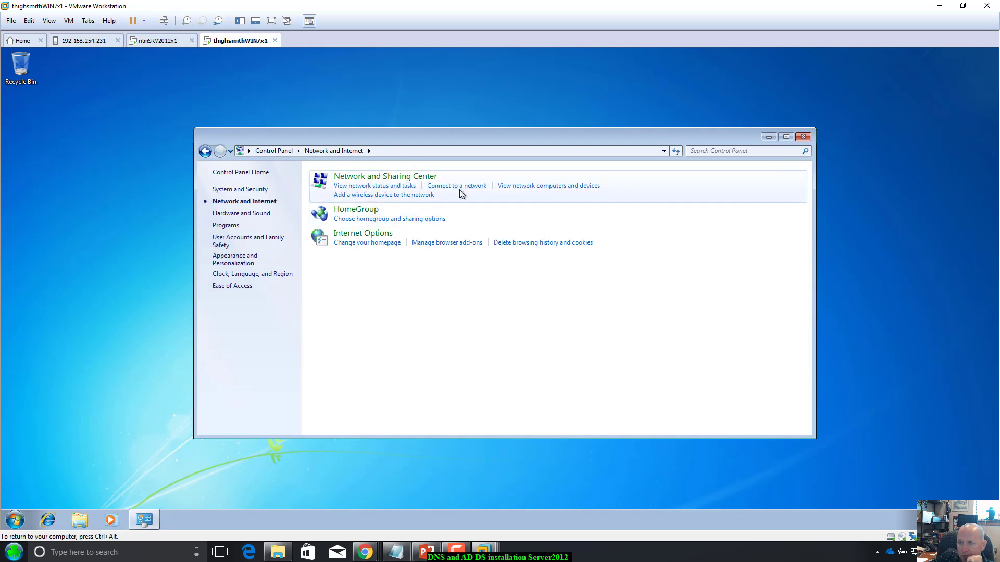
click(379, 187)
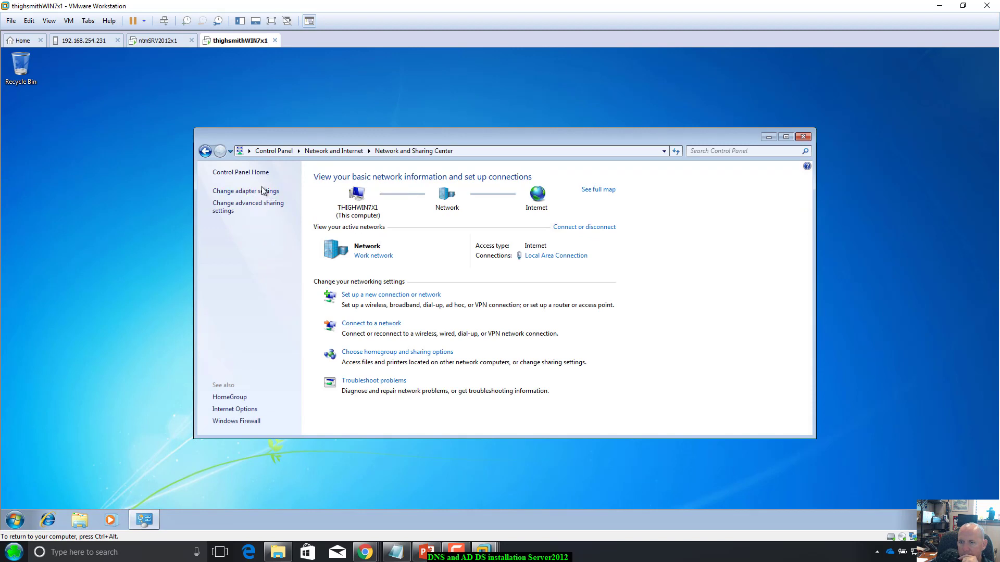
click(262, 191)
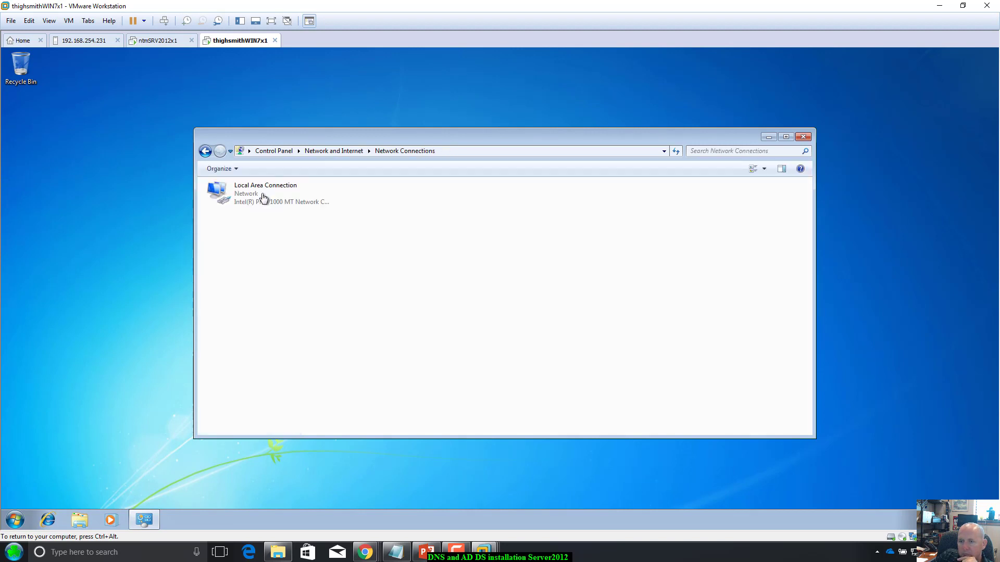
Step: Put a Local Area Connection shortcut on the desktop and return to System and Security
drag(336, 136, 433, 165)
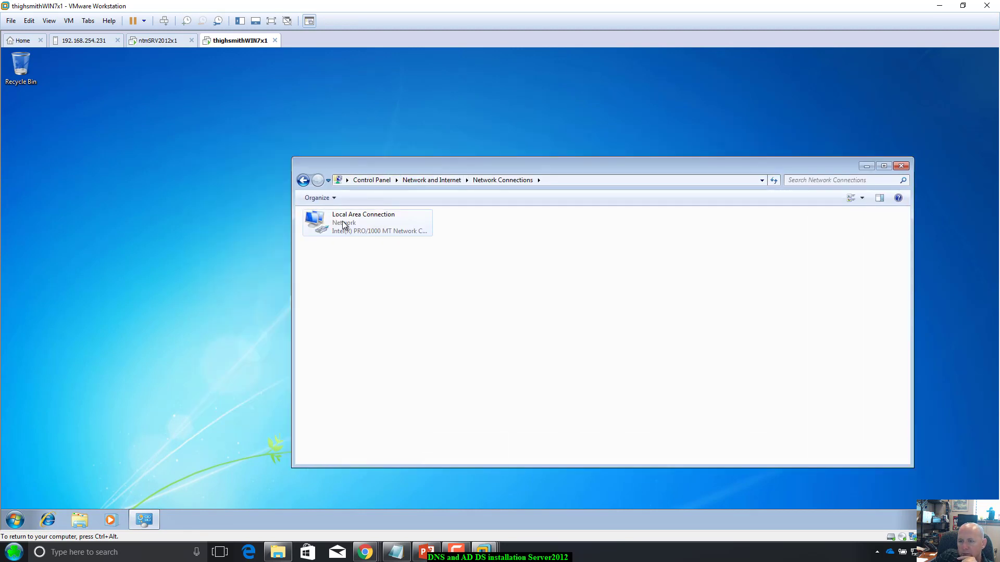
drag(342, 221, 34, 155)
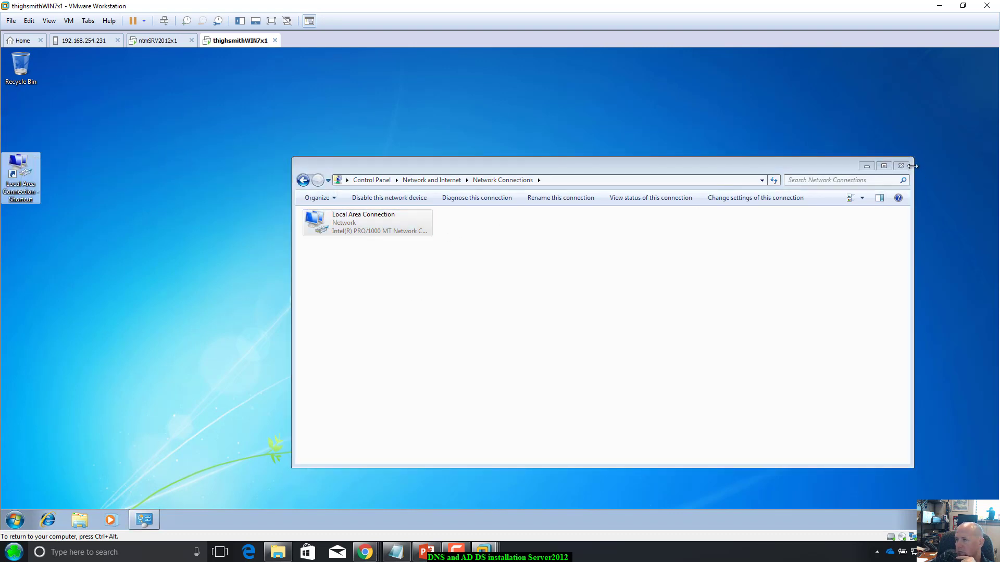
click(303, 180)
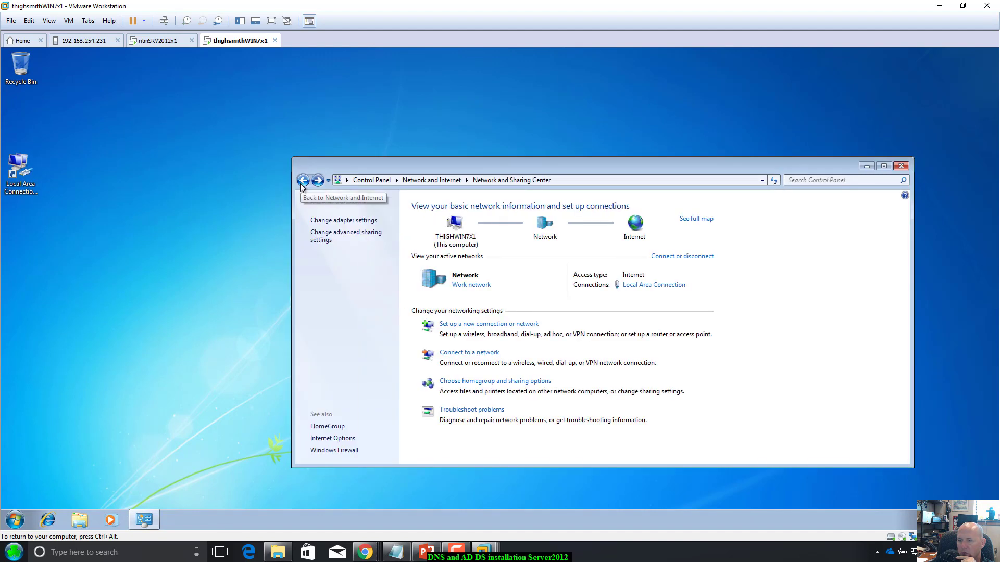
click(302, 181)
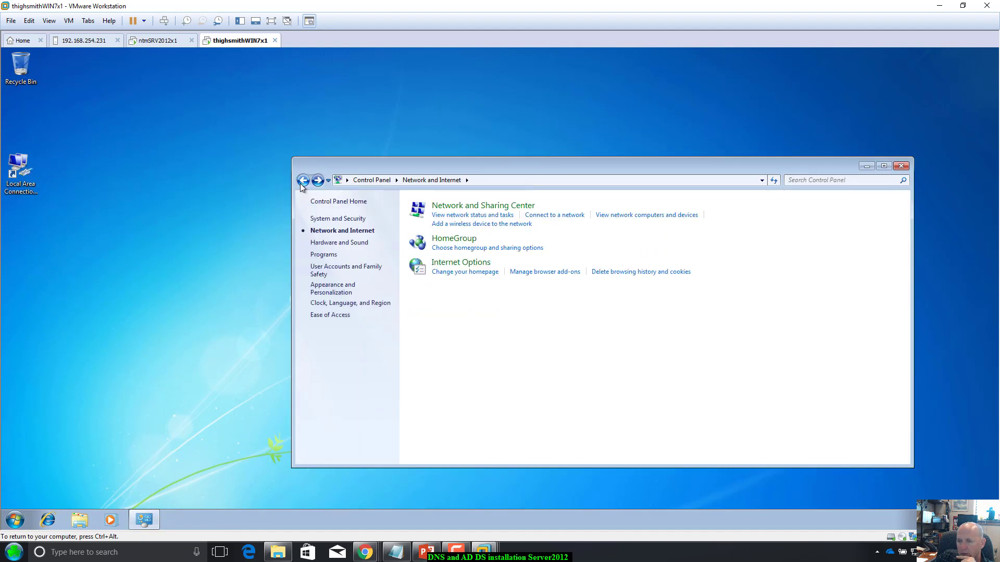
click(302, 182)
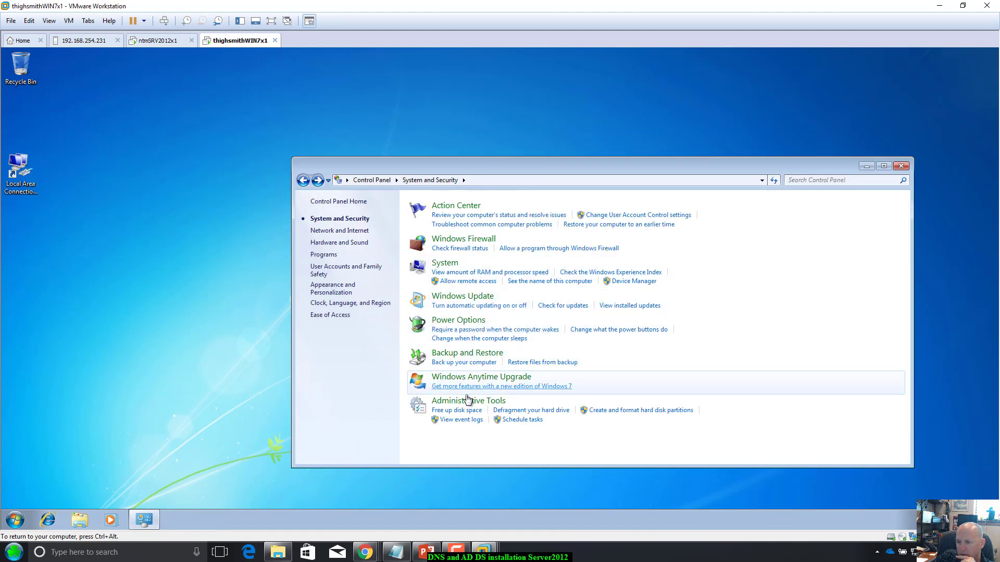
Step: Open the System page and its computer name settings in System Properties
click(445, 264)
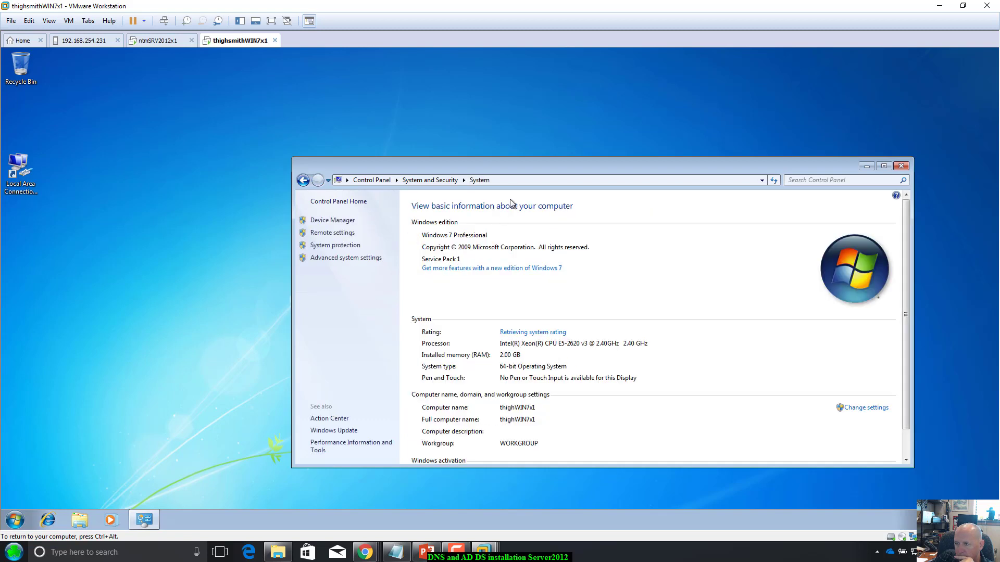
drag(525, 168, 533, 110)
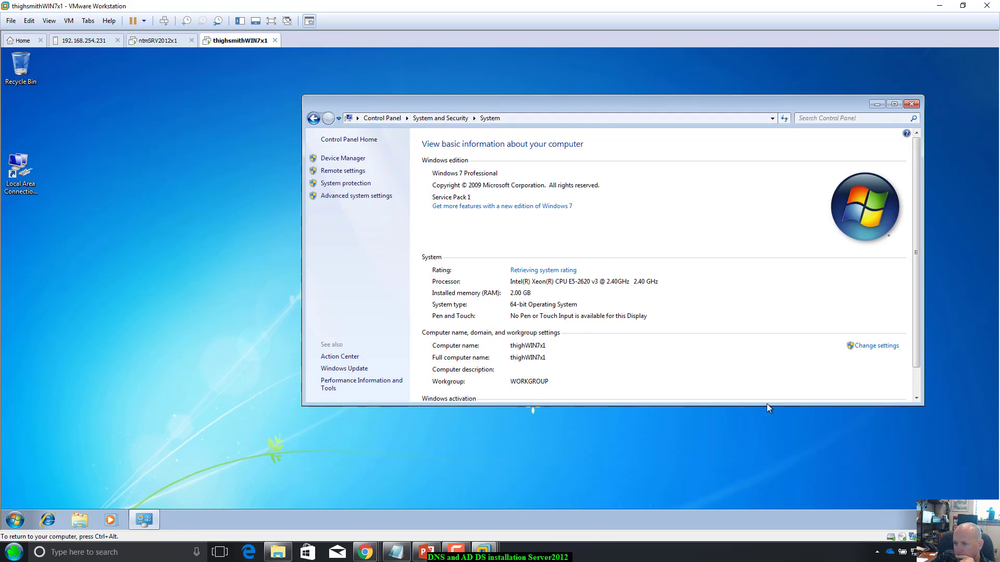
scroll(700, 339, down, 1)
scroll(700, 339, down, 1)
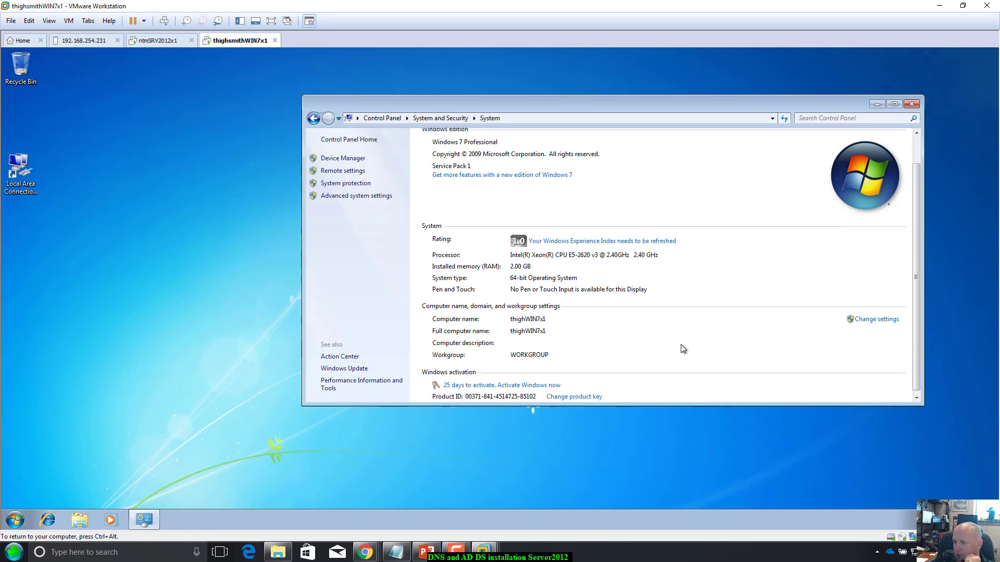
click(893, 322)
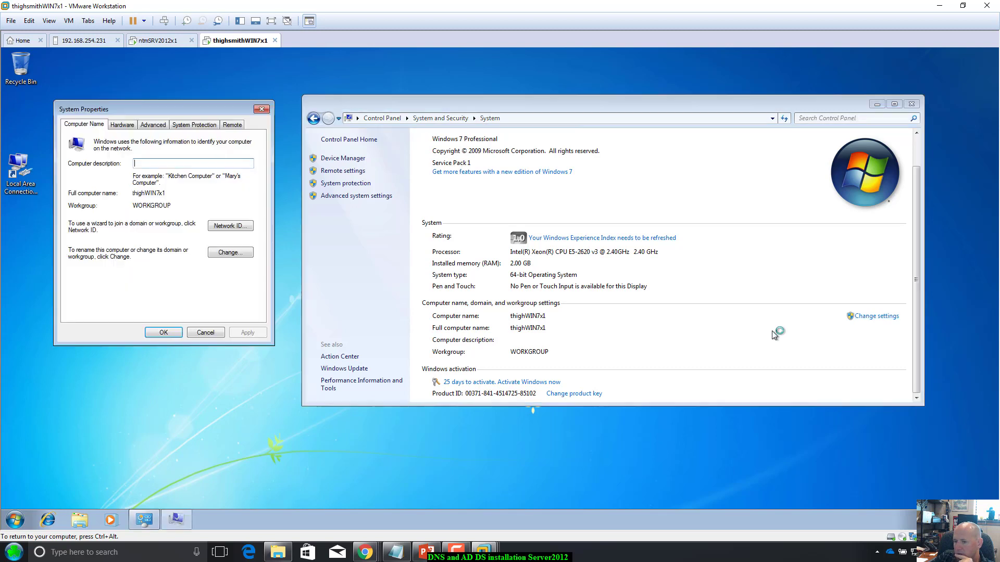
drag(164, 108, 214, 138)
Step: Set the primary DNS suffix to myfirstdns.ntmserverfarm.local and confirm the restart notice
click(289, 283)
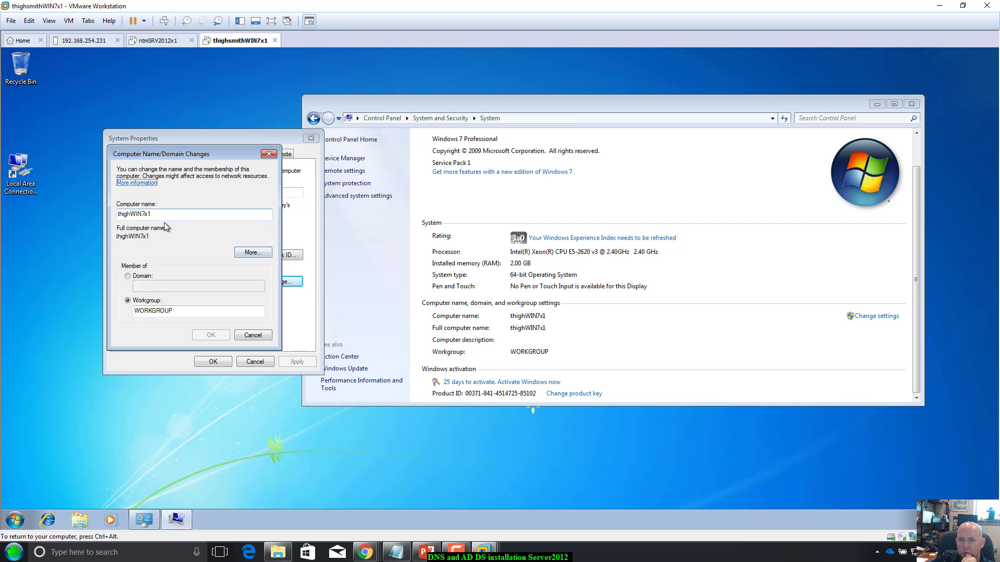
click(264, 255)
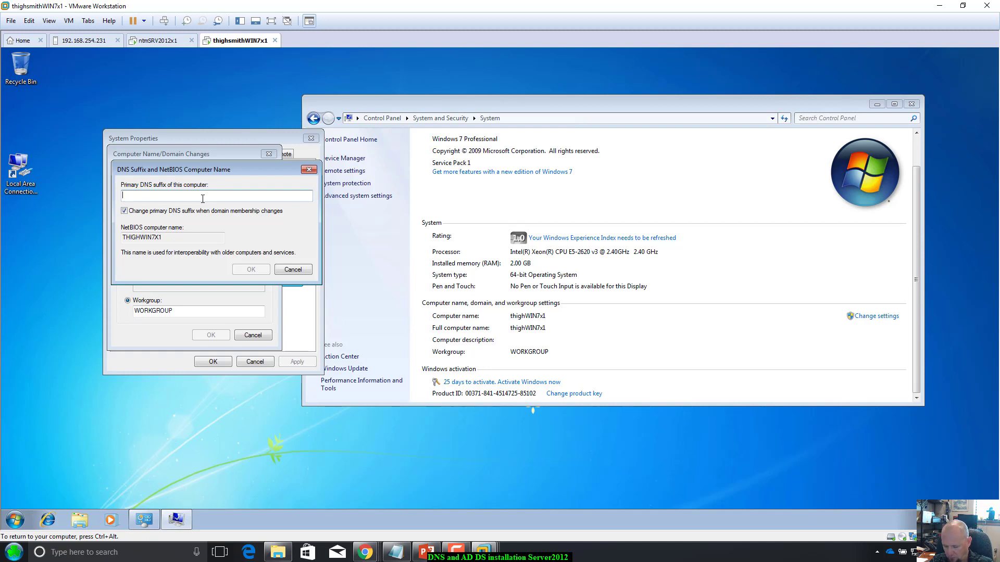
text(myfi)
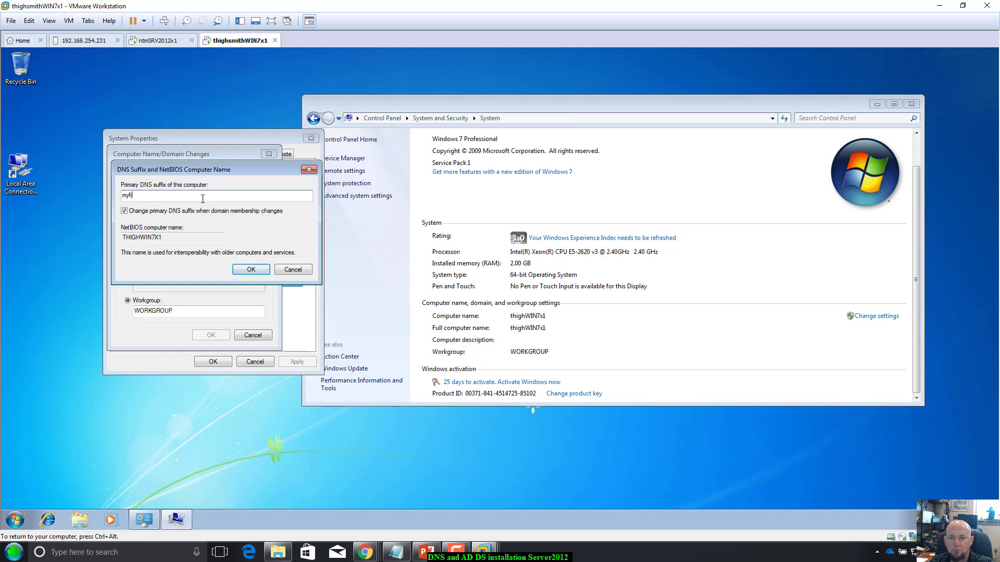
text(rstdns)
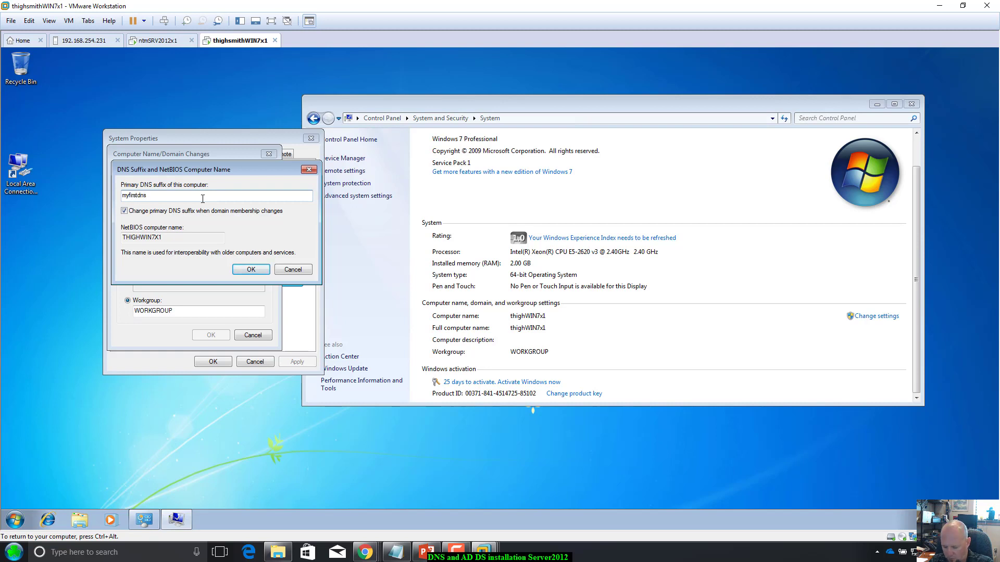
text(.nt)
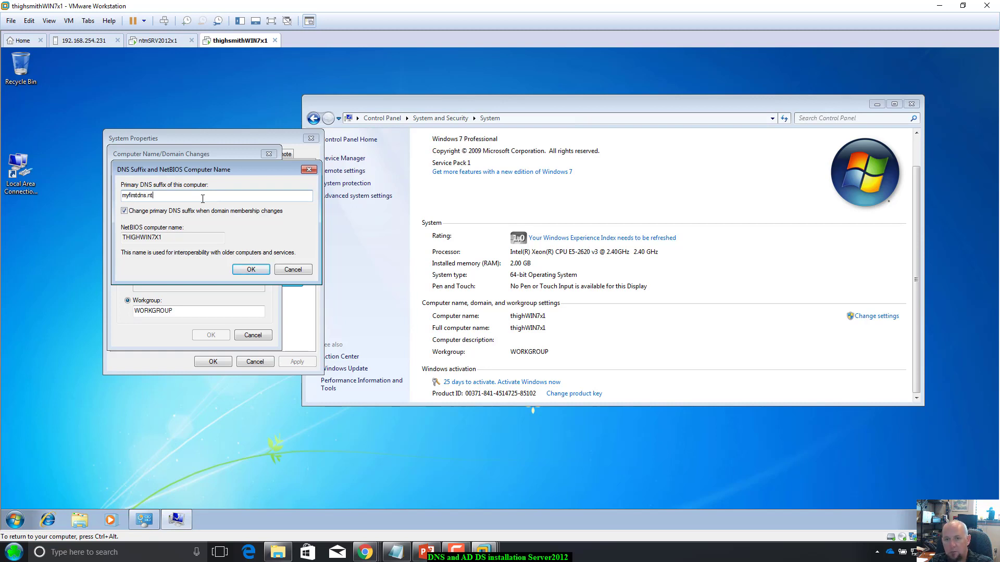
text(mse)
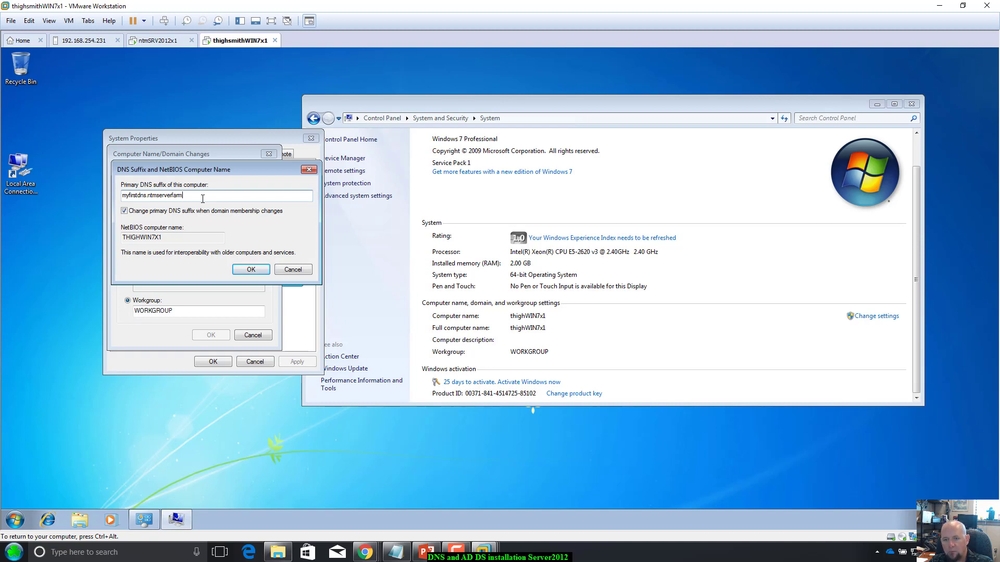
text(rverfarm.local)
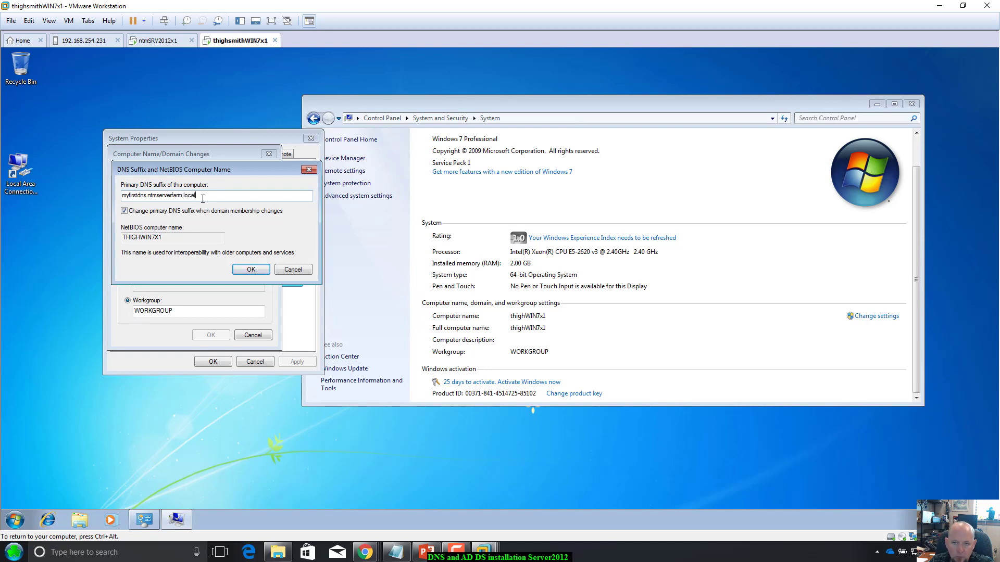
click(262, 272)
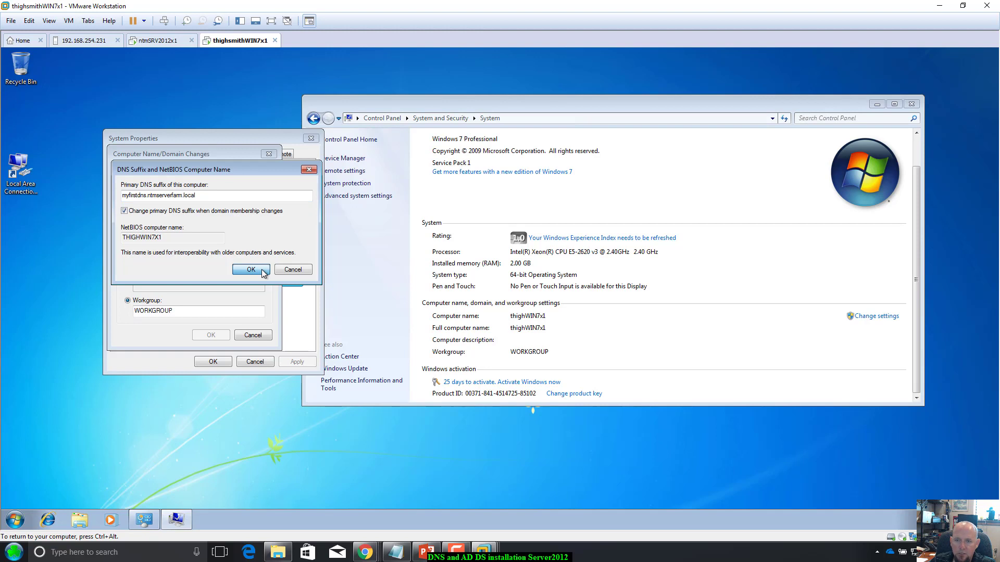
click(261, 273)
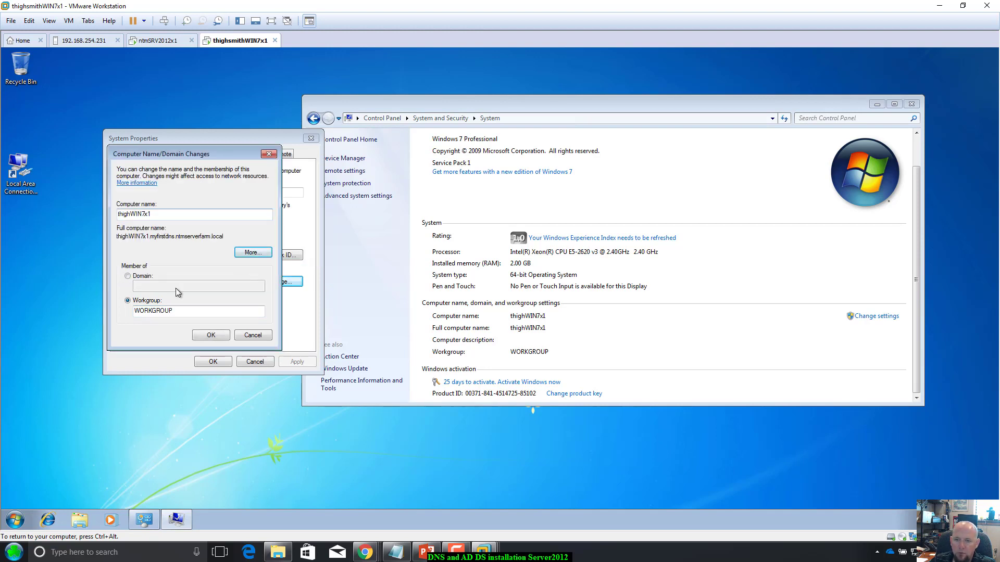
click(211, 335)
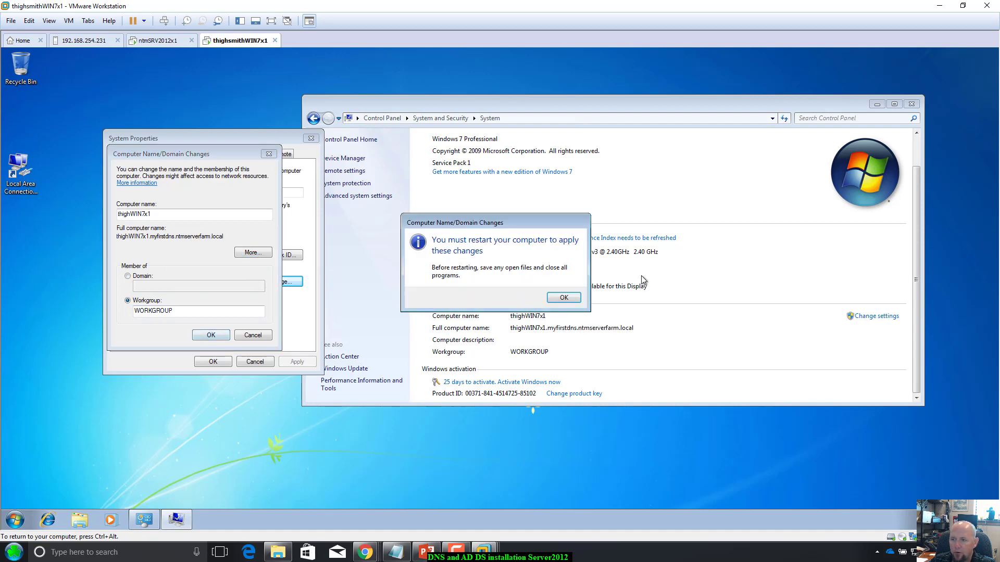
click(567, 300)
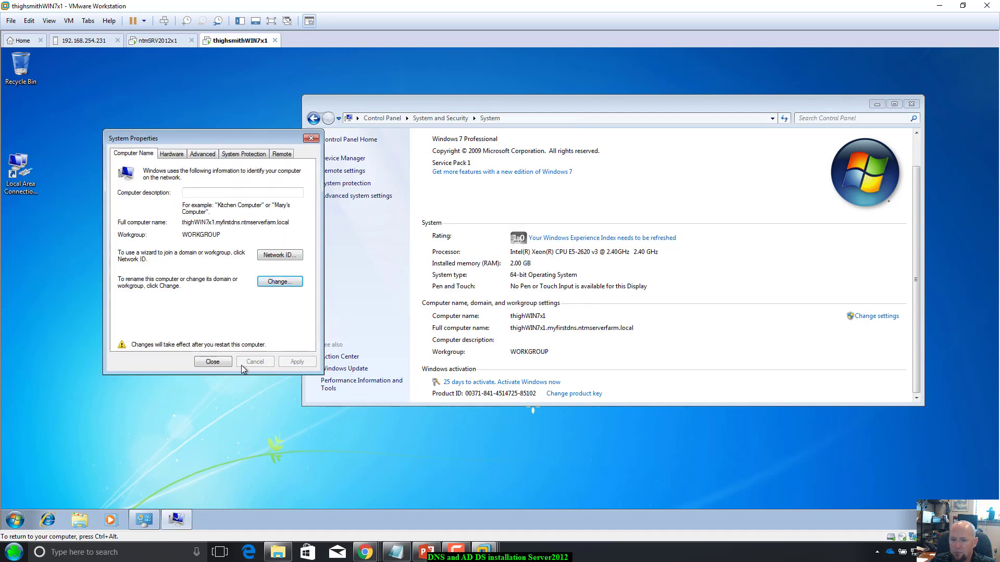
Step: Close System Properties, leave the restart prompt pending, and open the Local Area Connection status
click(212, 361)
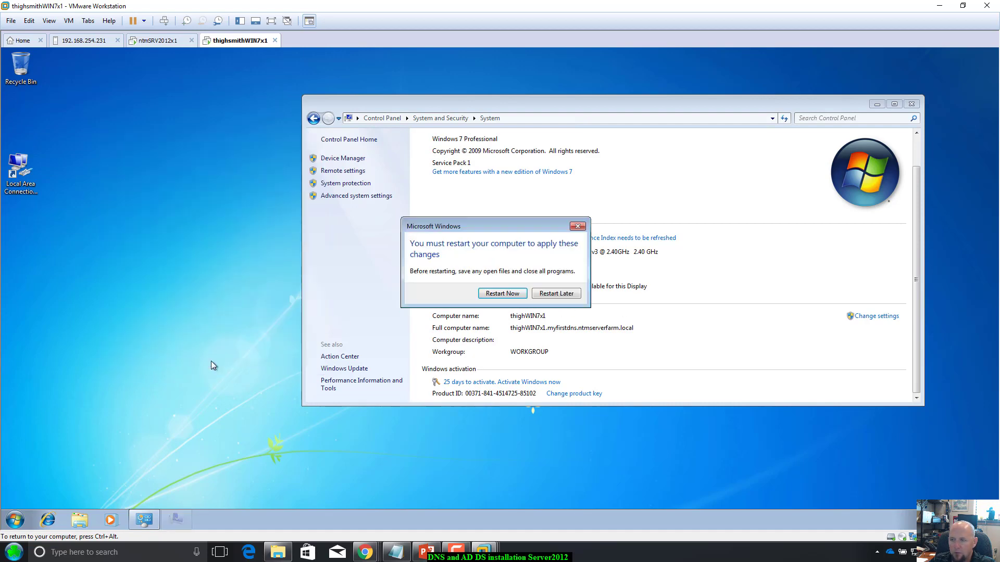
drag(536, 229, 698, 88)
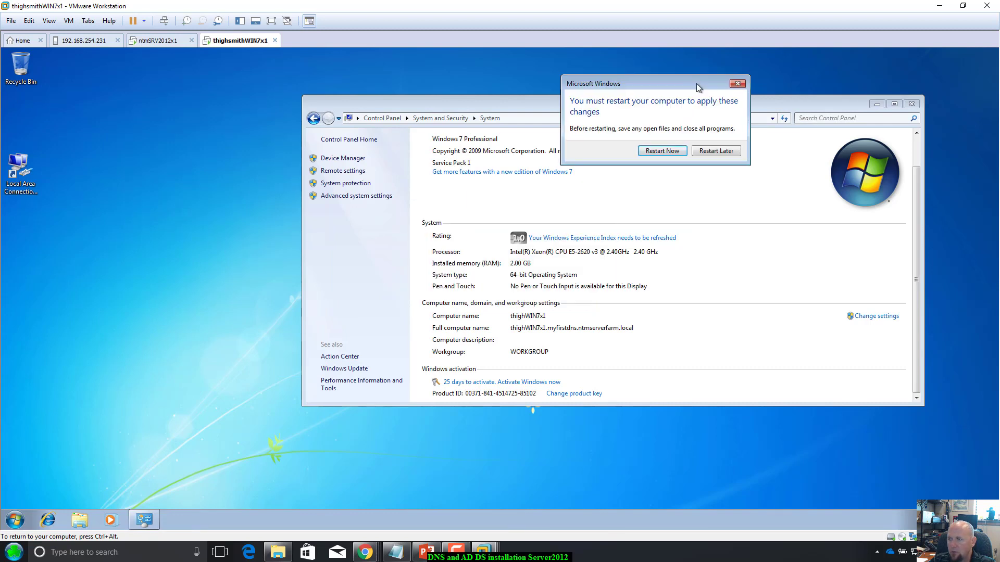
click(23, 171)
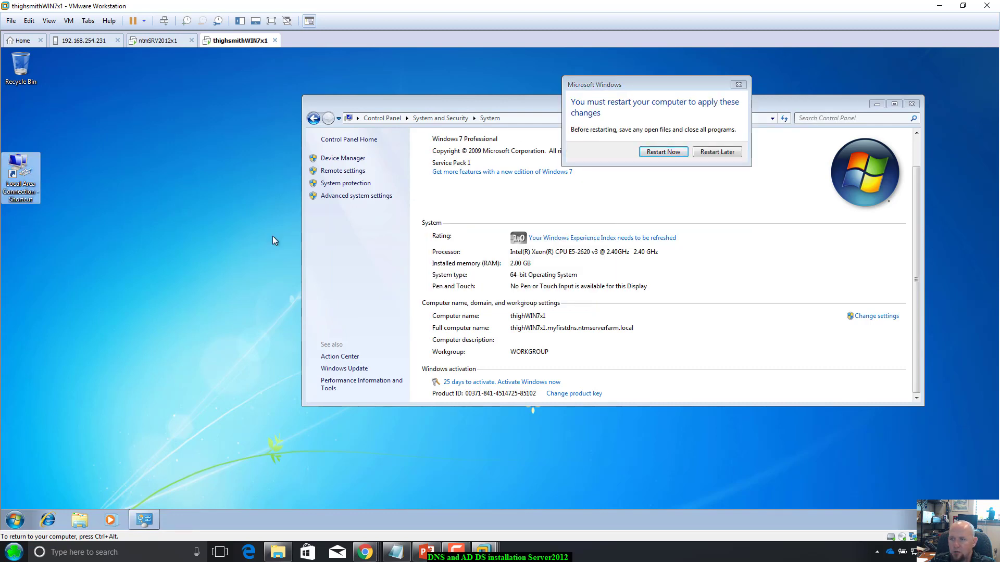
drag(479, 103, 486, 128)
double_click(21, 174)
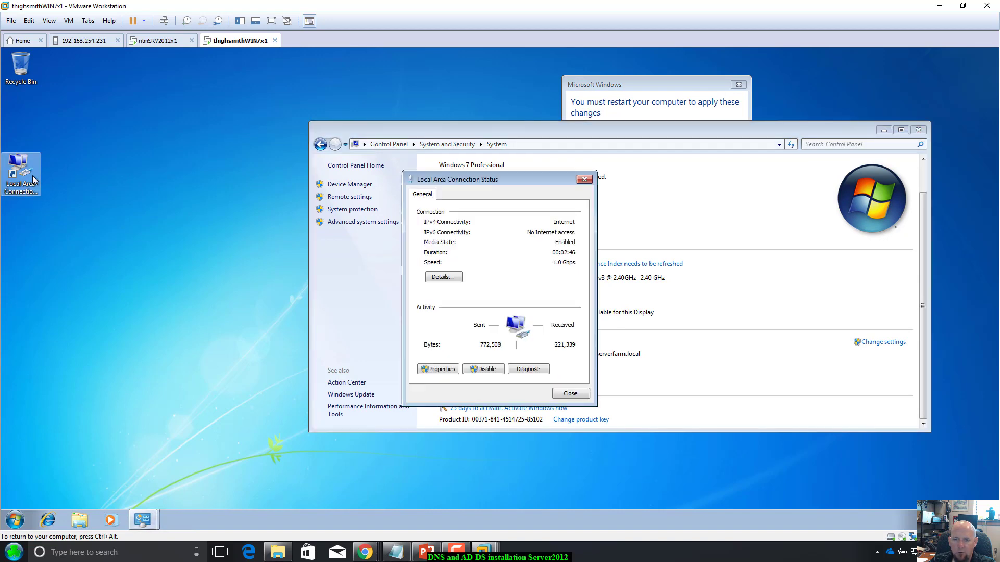
Step: Open the Local Area Connection's IPv4 properties and choose a manually set address
click(440, 369)
click(500, 305)
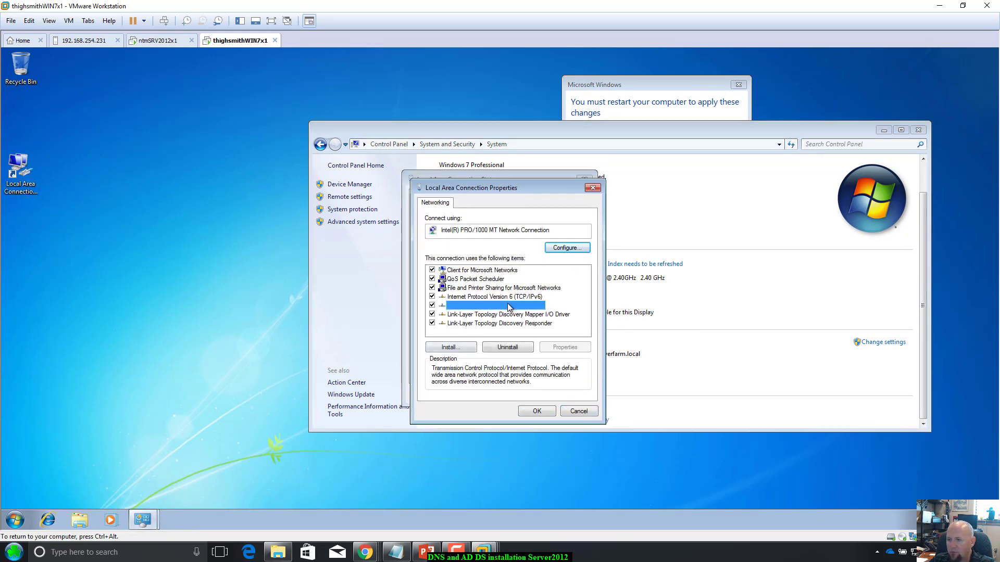
click(566, 347)
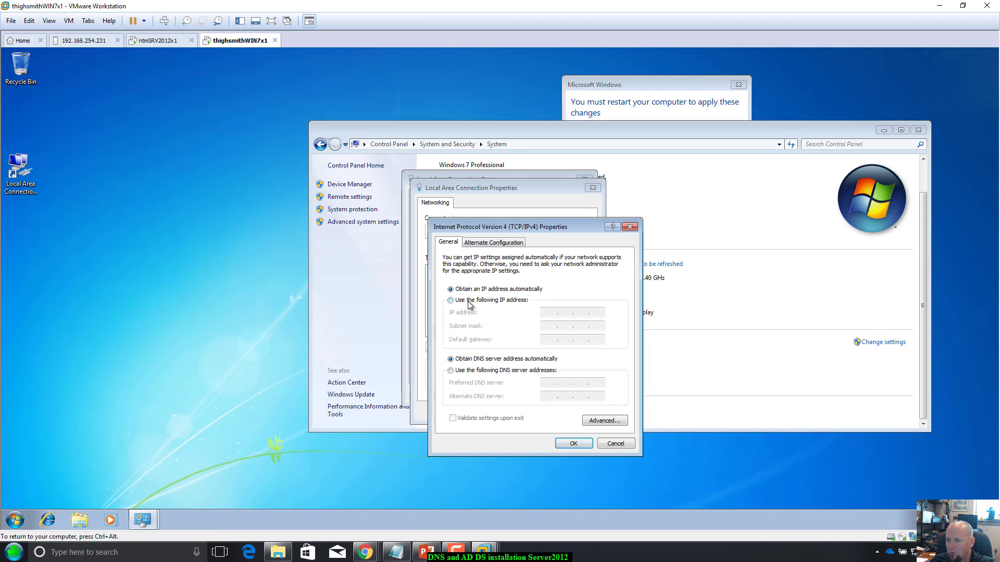
click(472, 302)
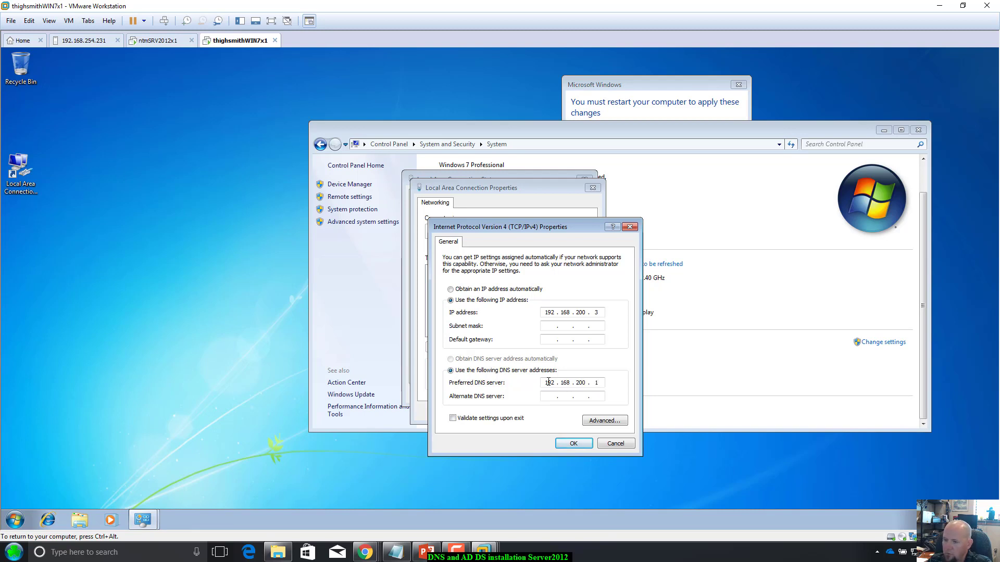
click(159, 40)
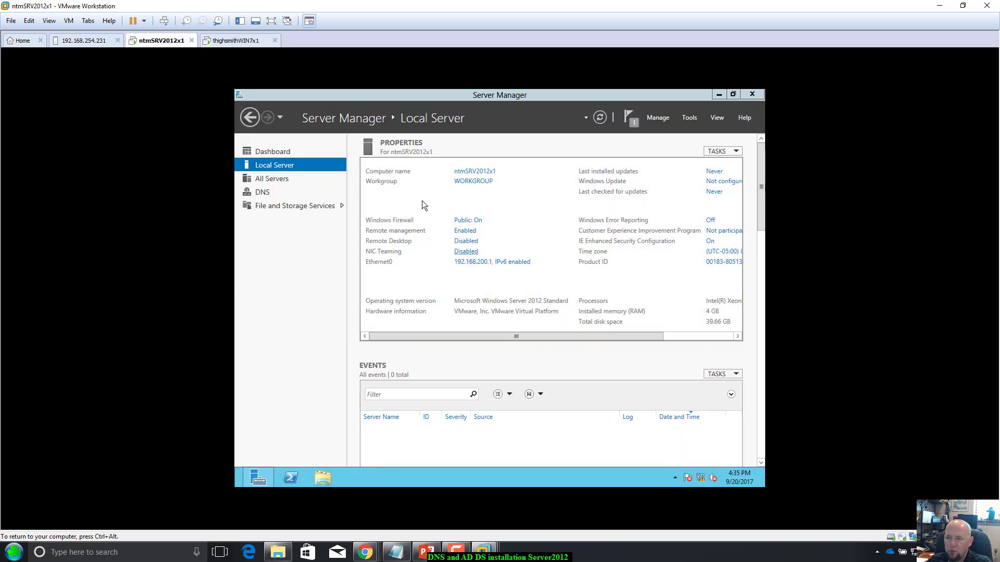
click(217, 40)
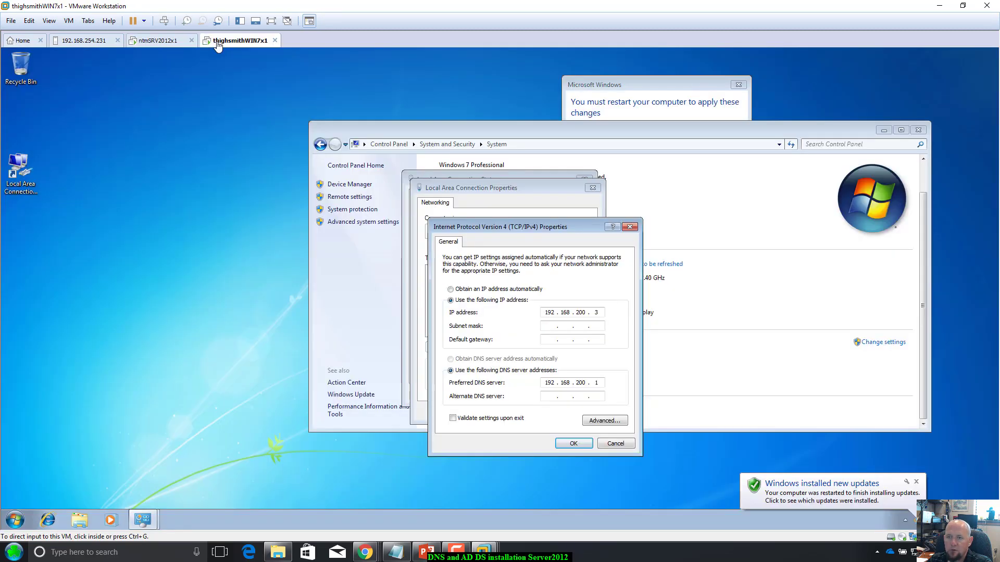
Step: Apply static IP 192.168.200.3, mask 255.255.255.0, DNS 192.168.200.1, and close the network and System windows
click(573, 443)
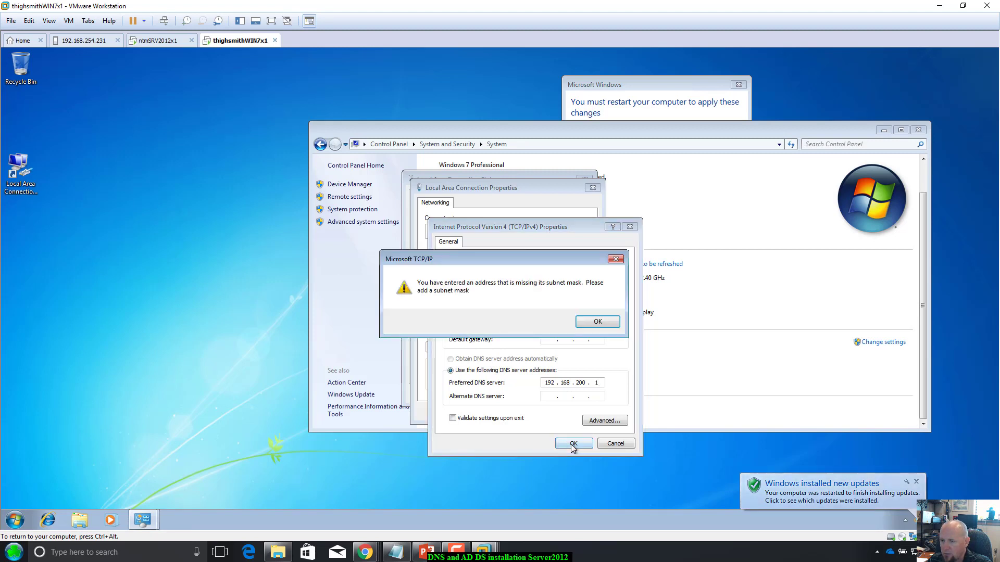
click(593, 322)
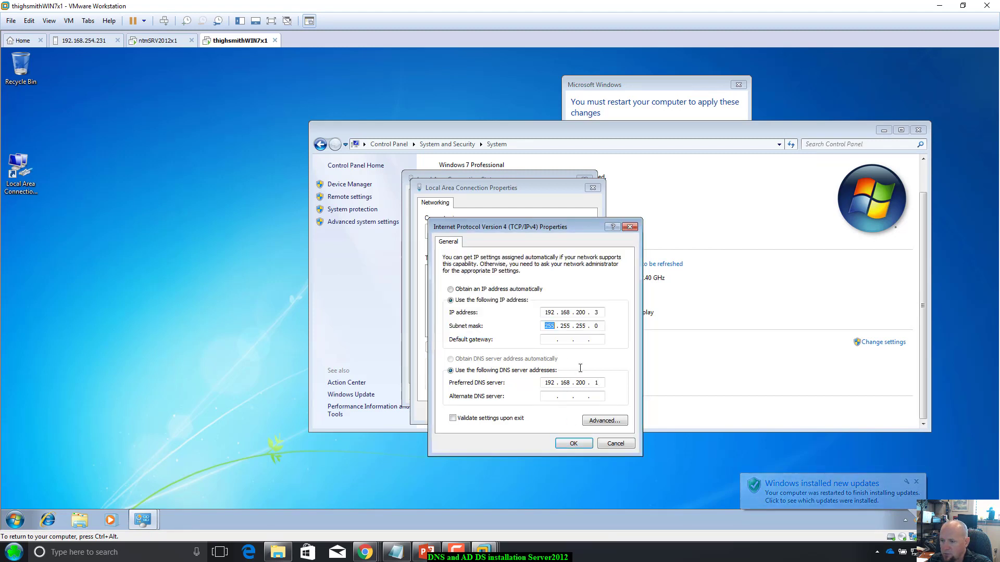
click(552, 339)
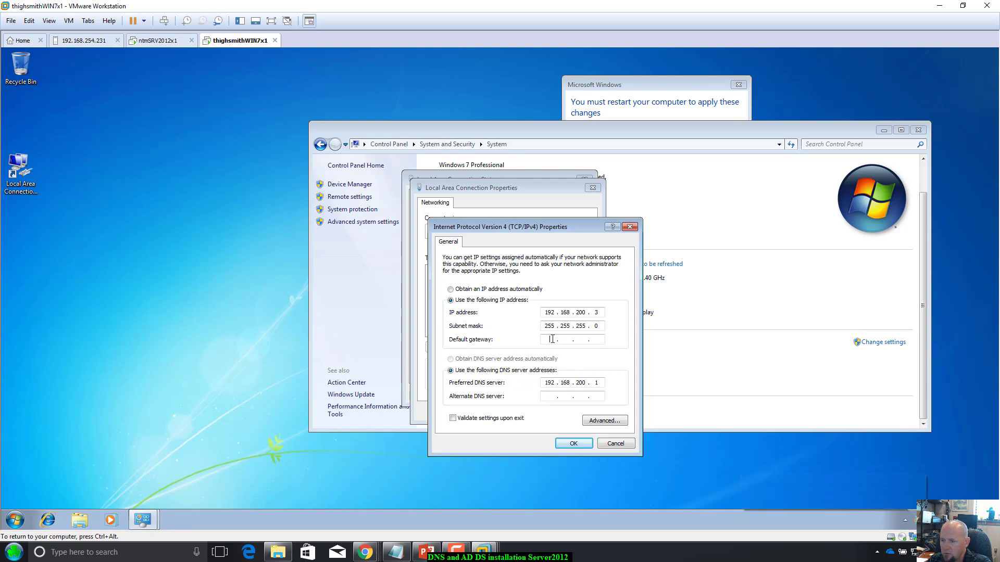
click(568, 444)
click(533, 412)
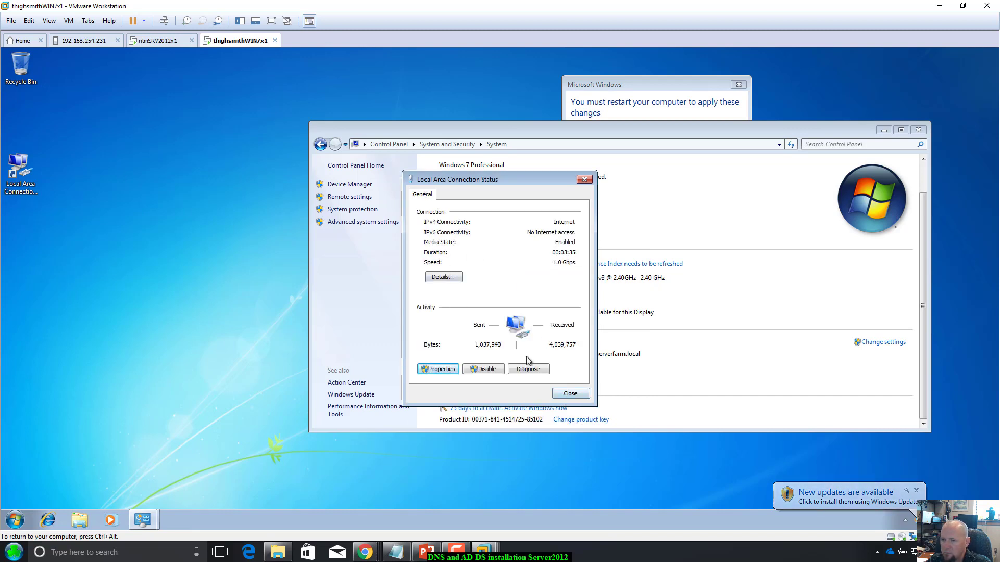
click(571, 394)
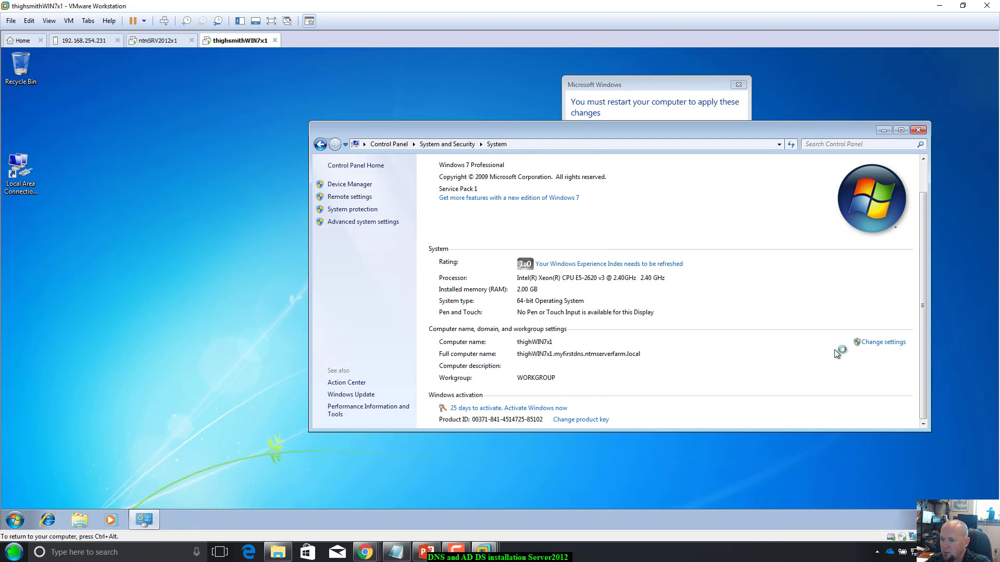
click(918, 129)
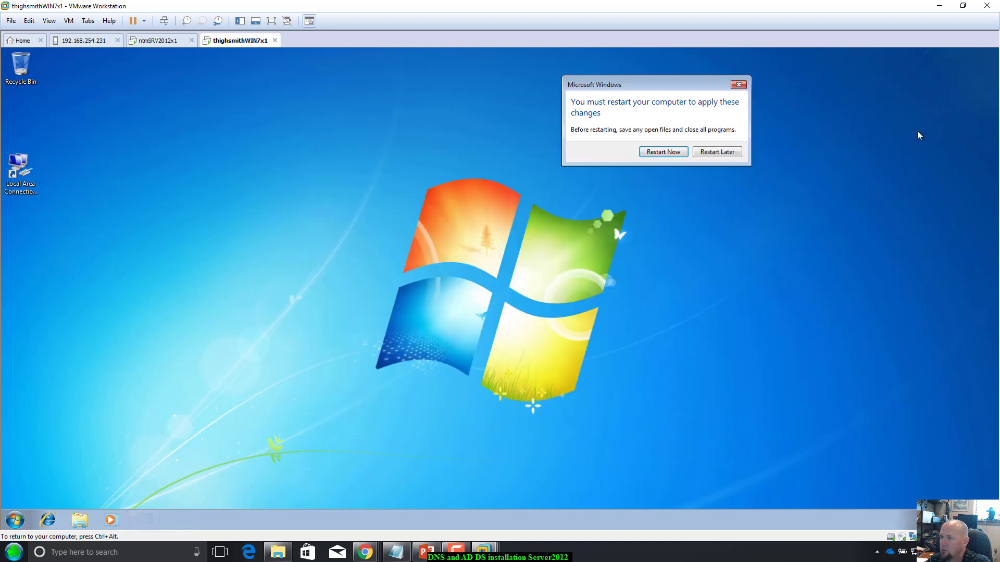
Step: Restart the Windows 7 VM and open the DNS page in the server's Server Manager
click(654, 155)
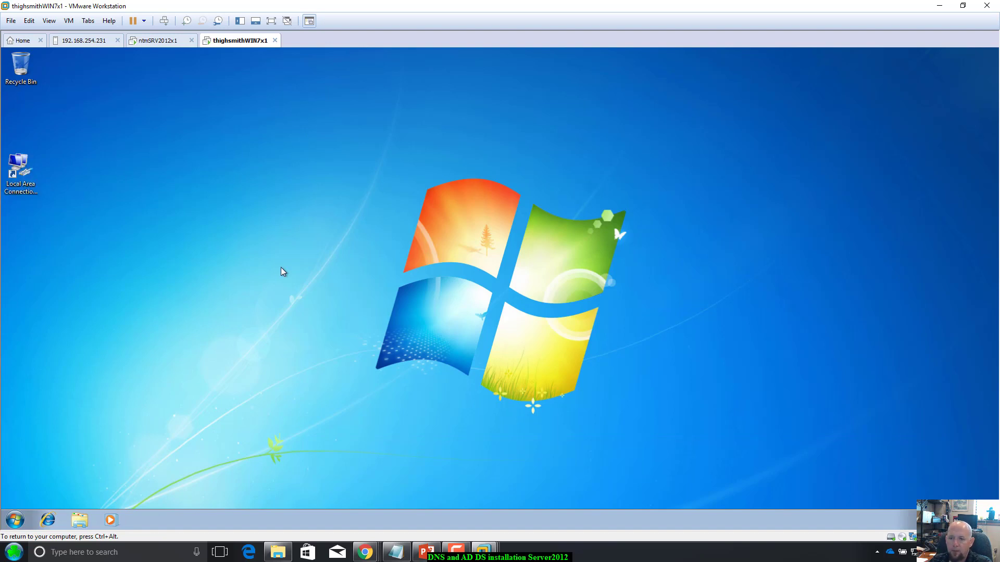
click(160, 41)
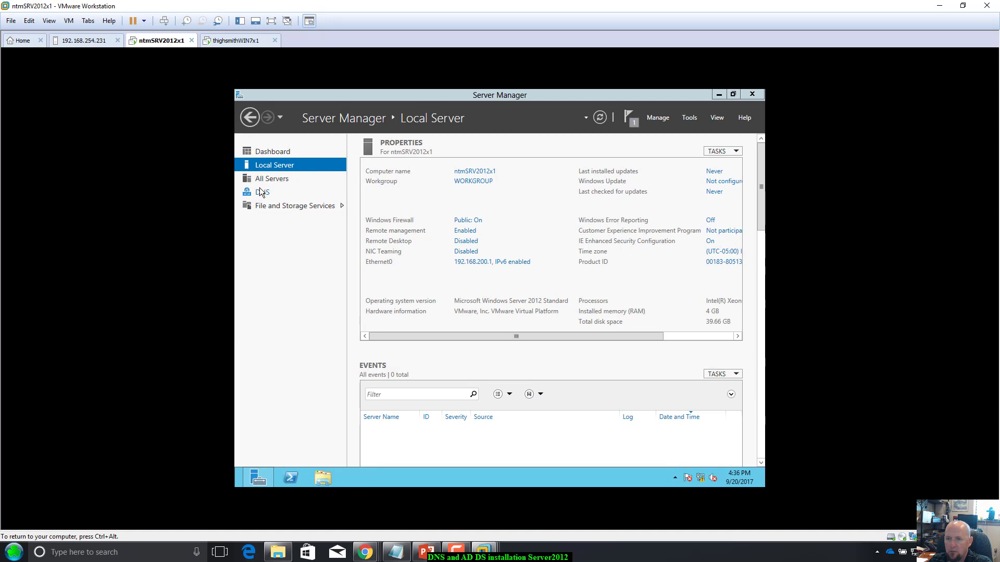
click(262, 192)
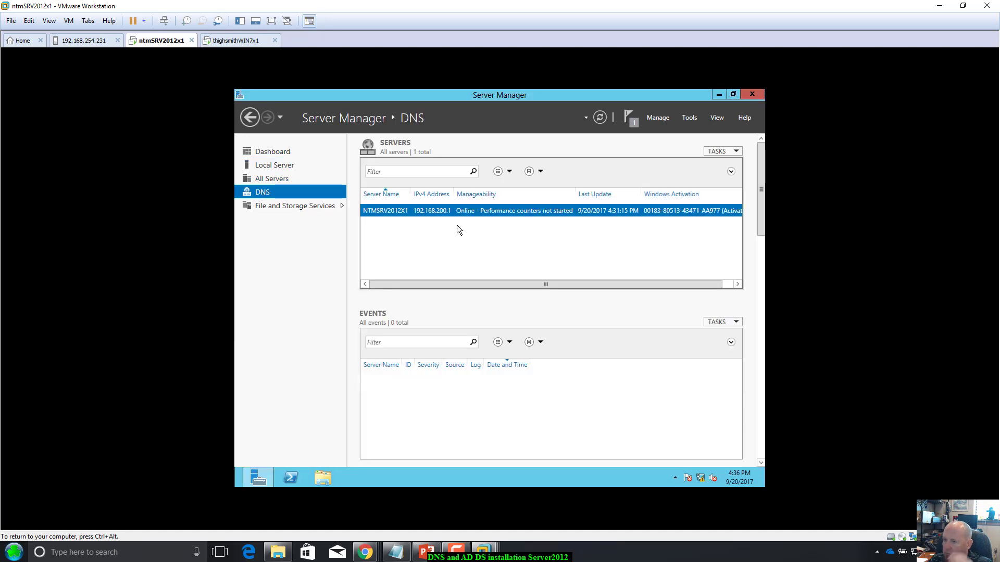
Step: Launch DNS Manager and show the myfirstdnszone.ntmserverfarm.local zone's SOA and NS records
click(689, 118)
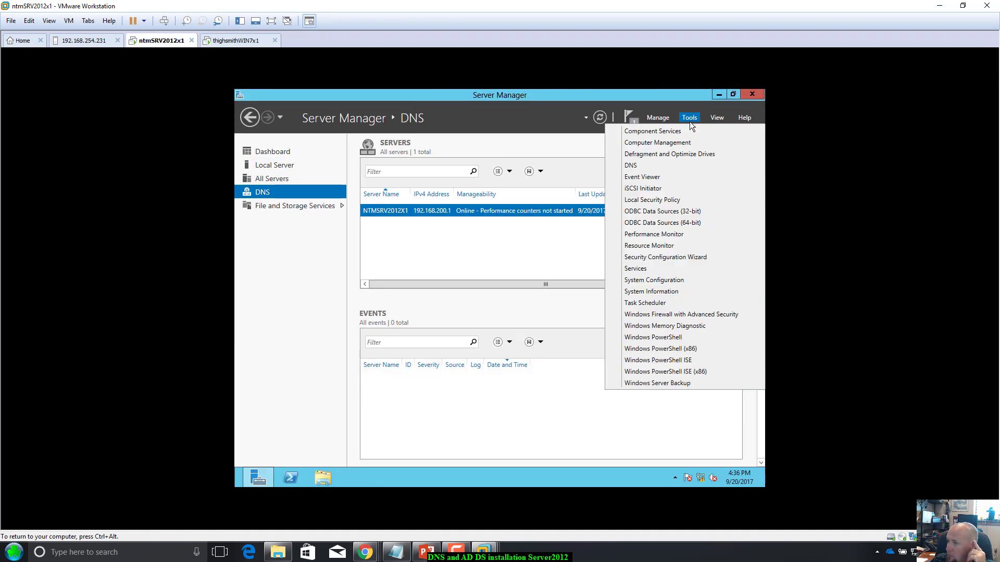
click(635, 165)
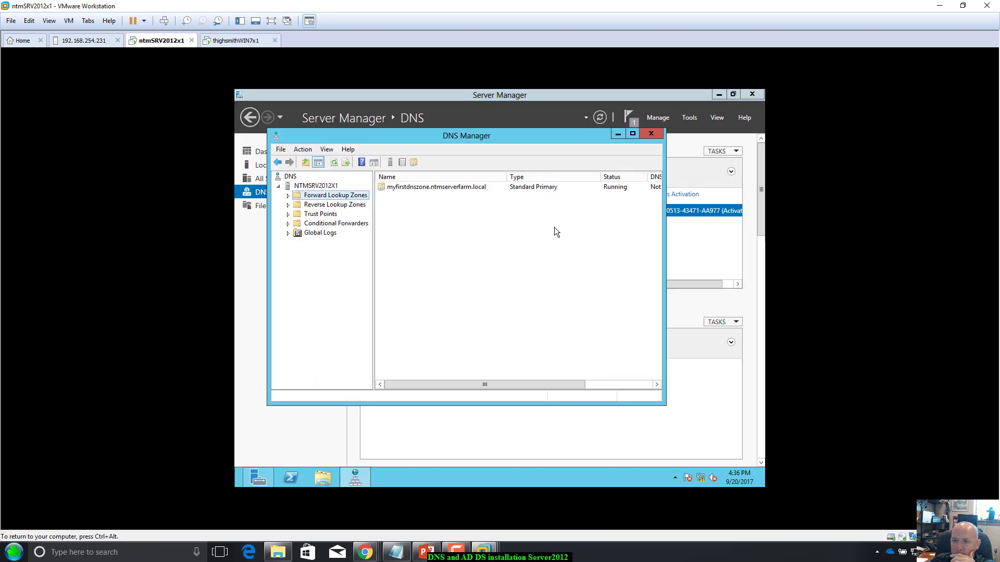
double_click(316, 197)
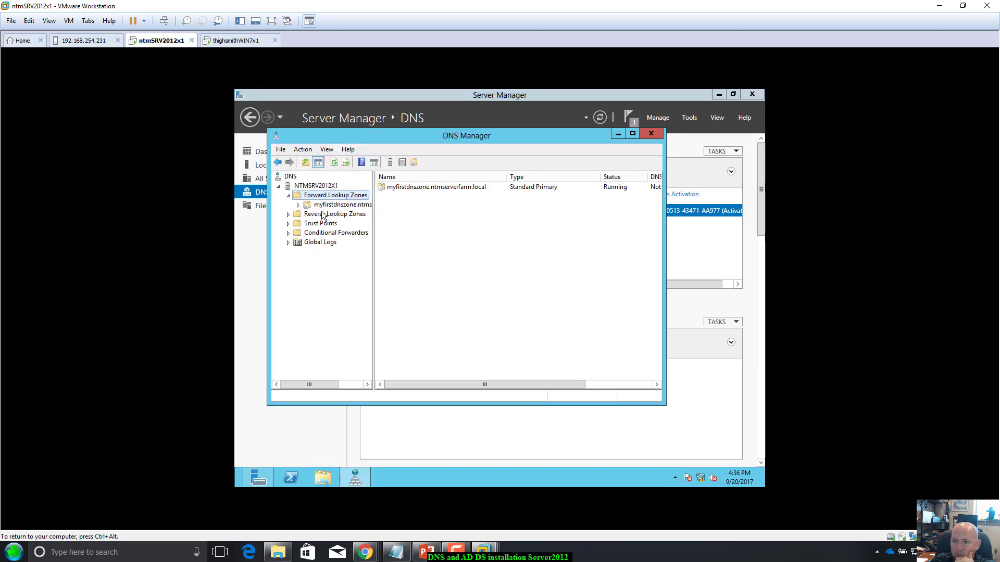
click(336, 205)
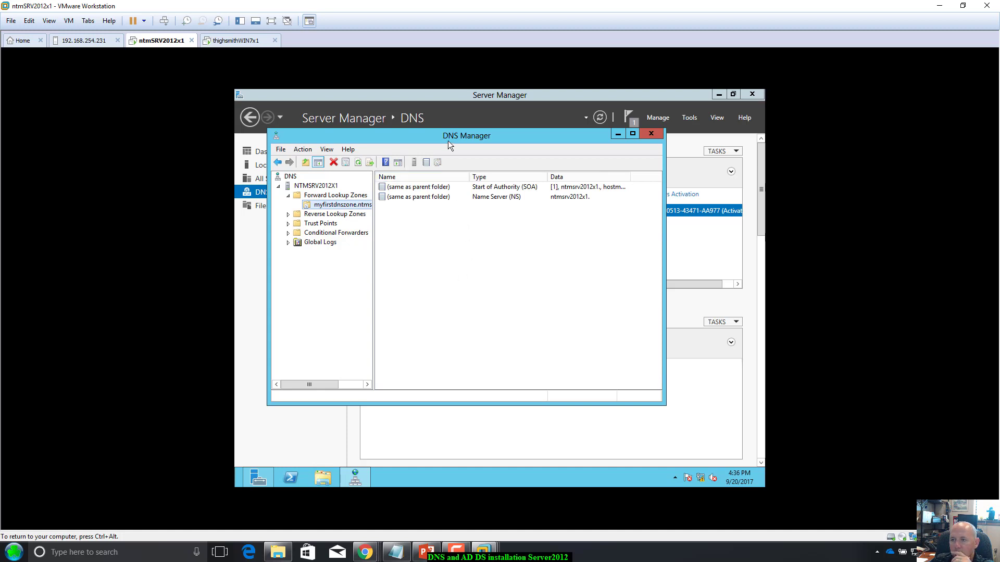
drag(449, 139, 451, 134)
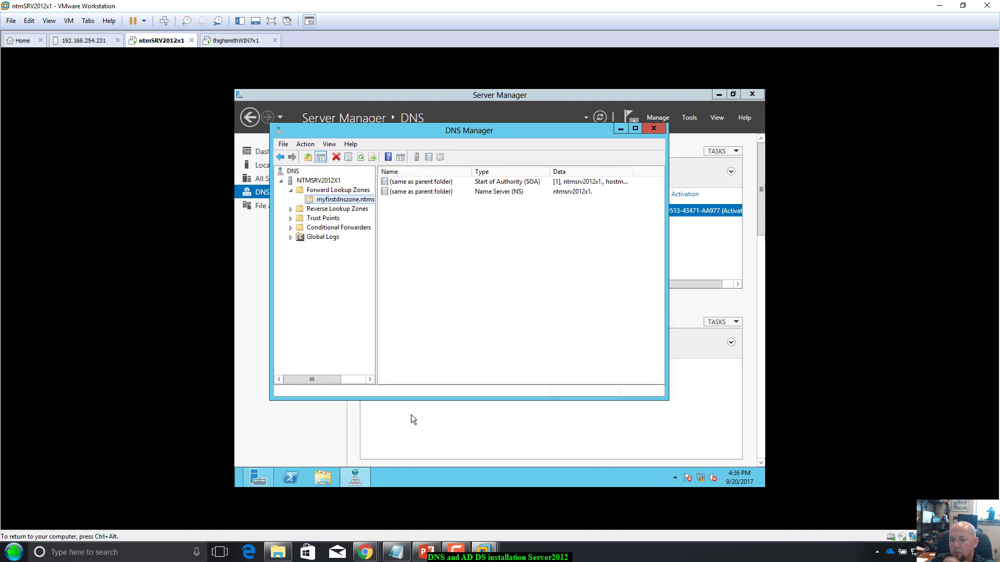
Step: Launch Control Panel with 'control panel' in the server's PowerShell and open System and Security > System
click(296, 480)
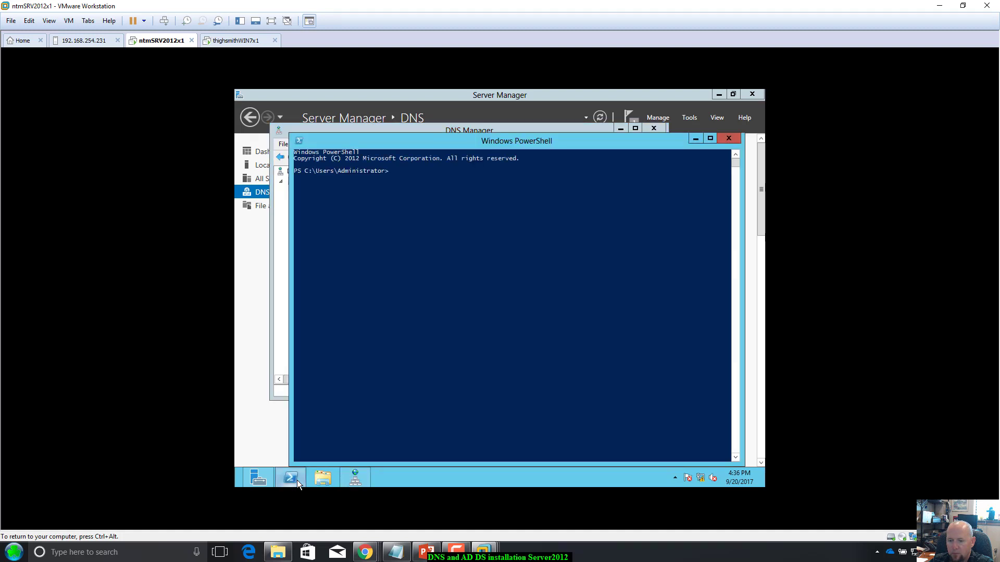
click(367, 313)
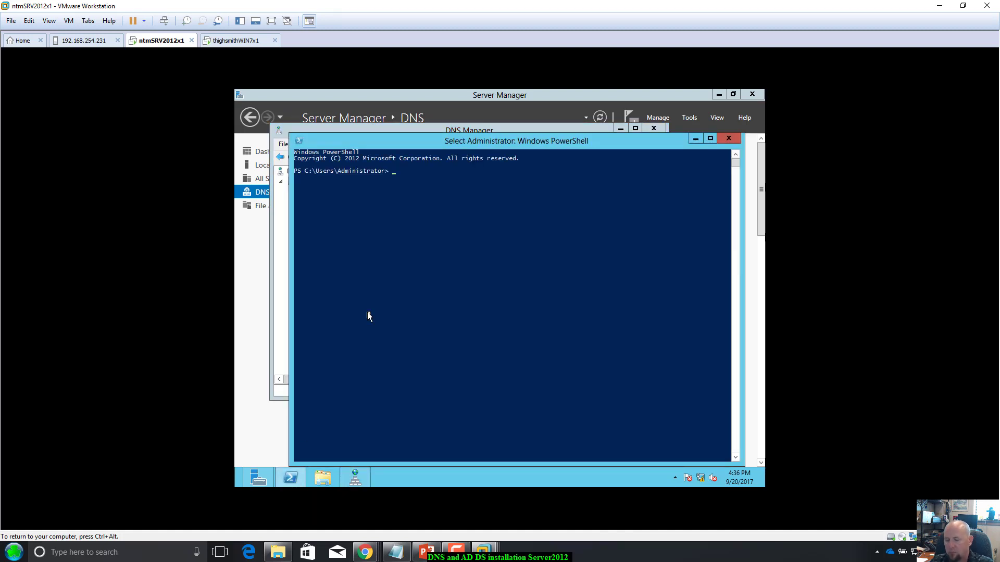
text(contr)
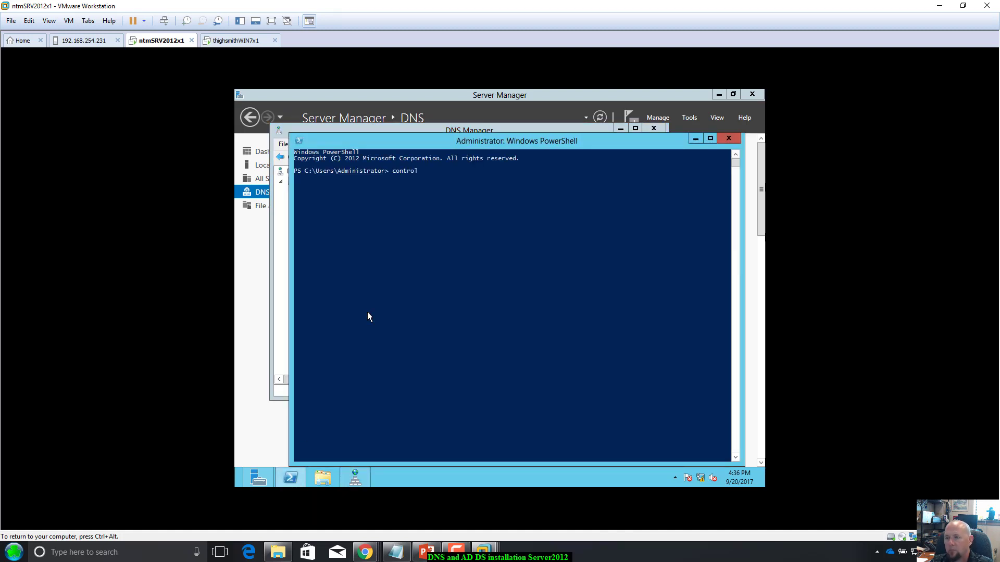
text(ol)
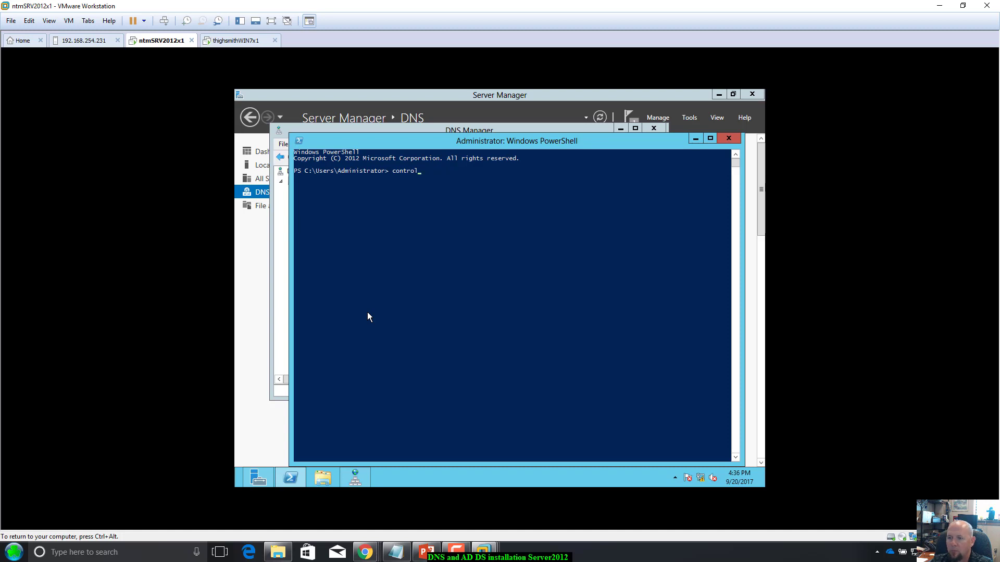
text(panel)
key(Return)
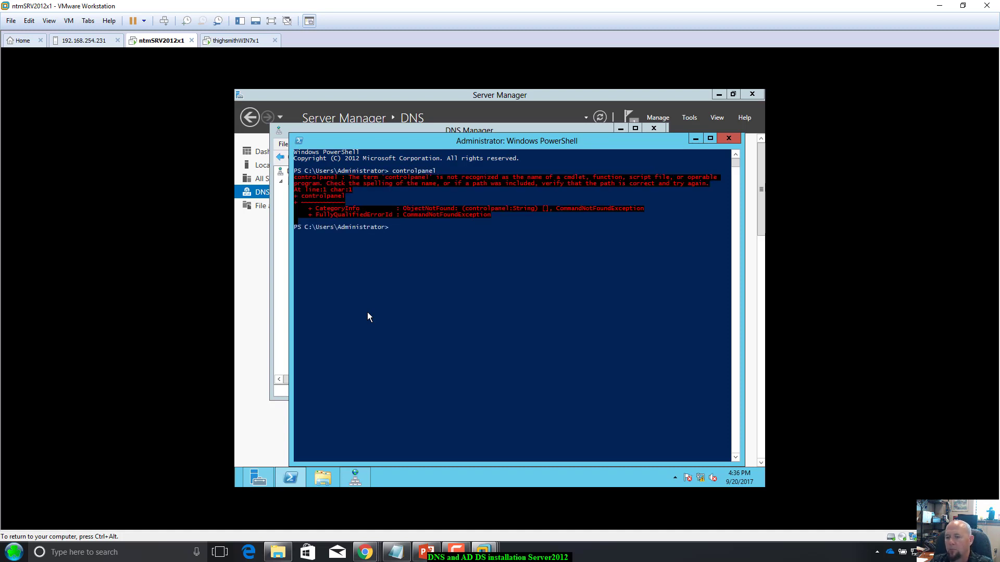
text(cont)
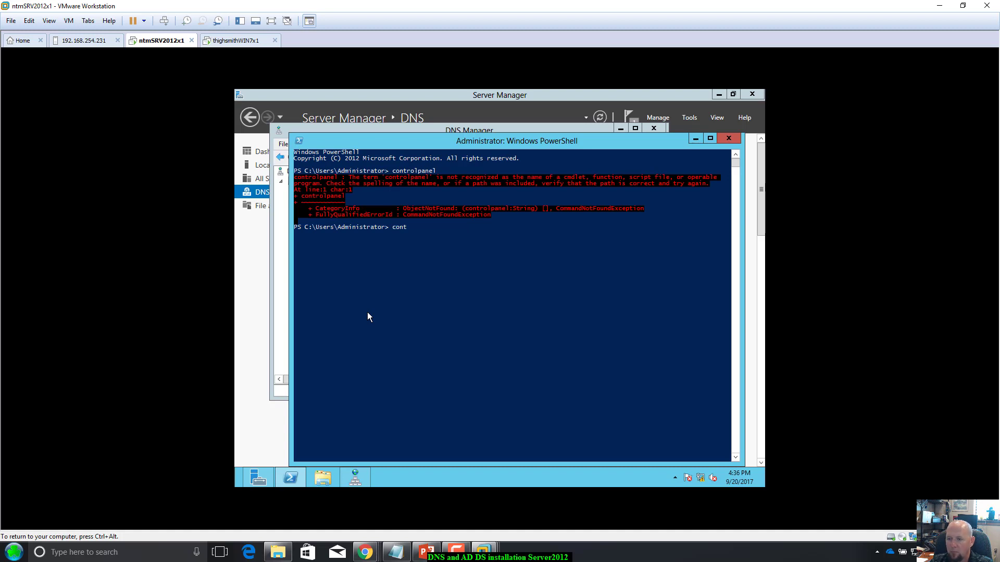
text(or)
key(BackSpace)
key(BackSpace)
text(rol panel)
key(Return)
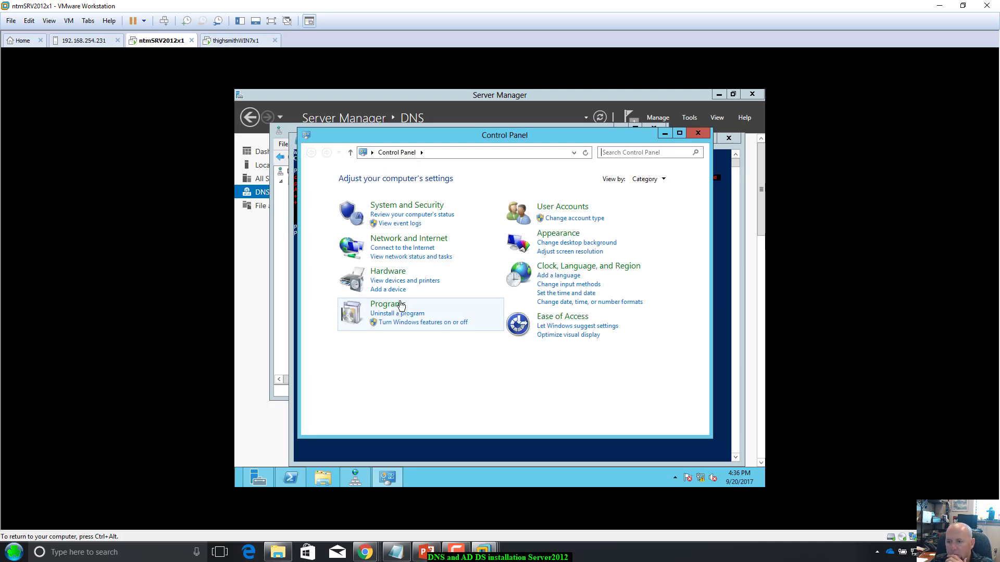
click(400, 204)
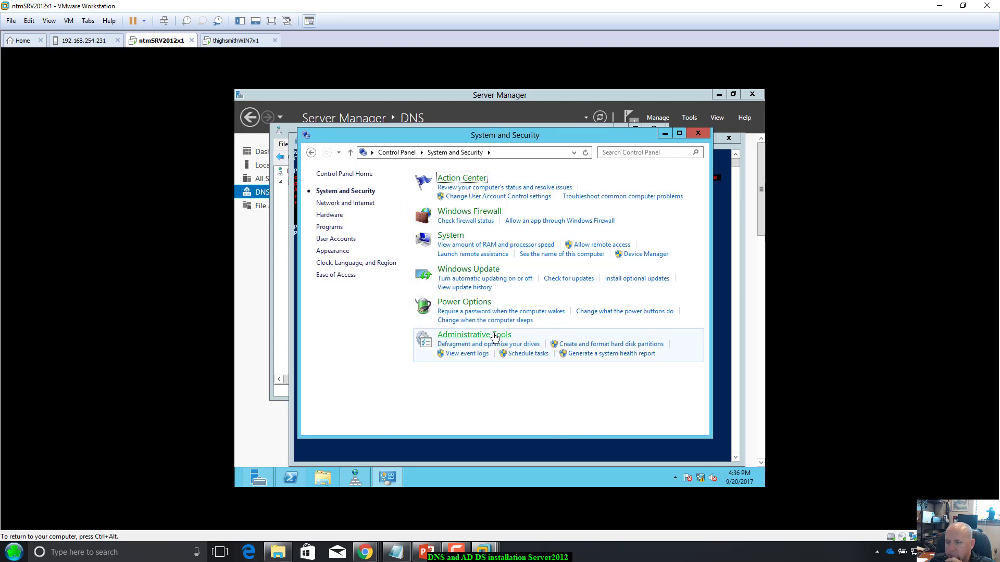
click(456, 239)
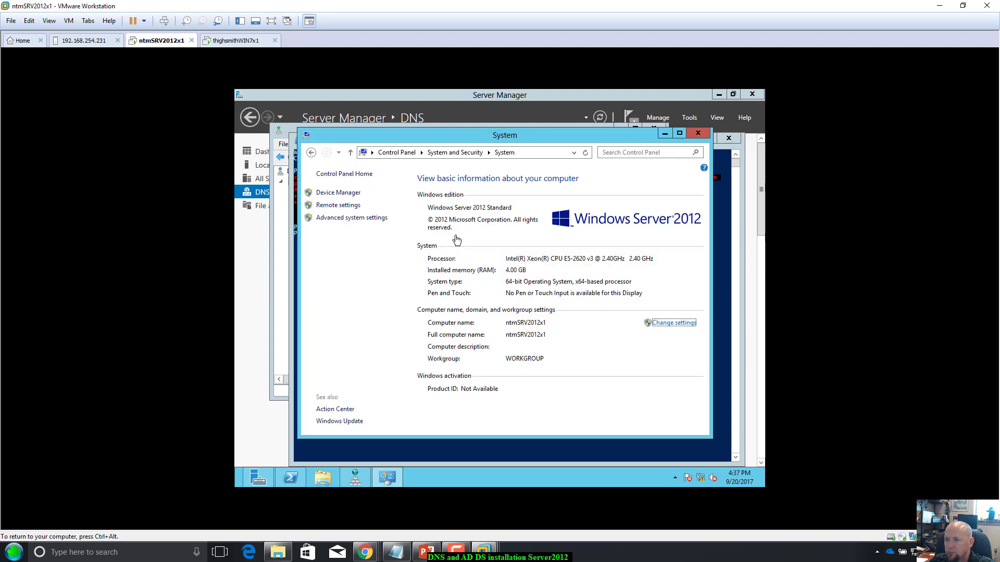
Step: Change the server's primary DNS suffix to myfirstdns.ntmserverfarm.local
click(667, 326)
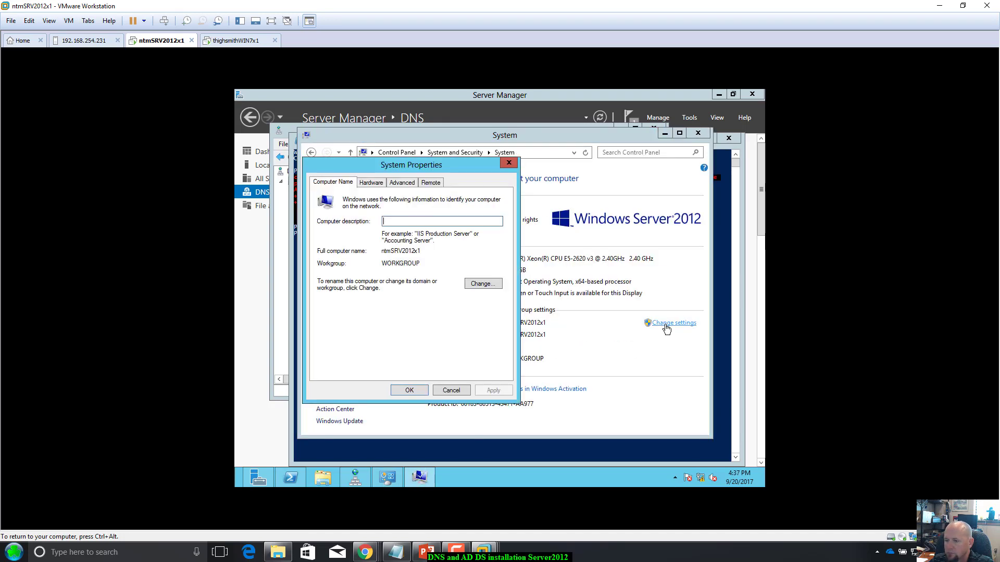
click(472, 288)
click(448, 285)
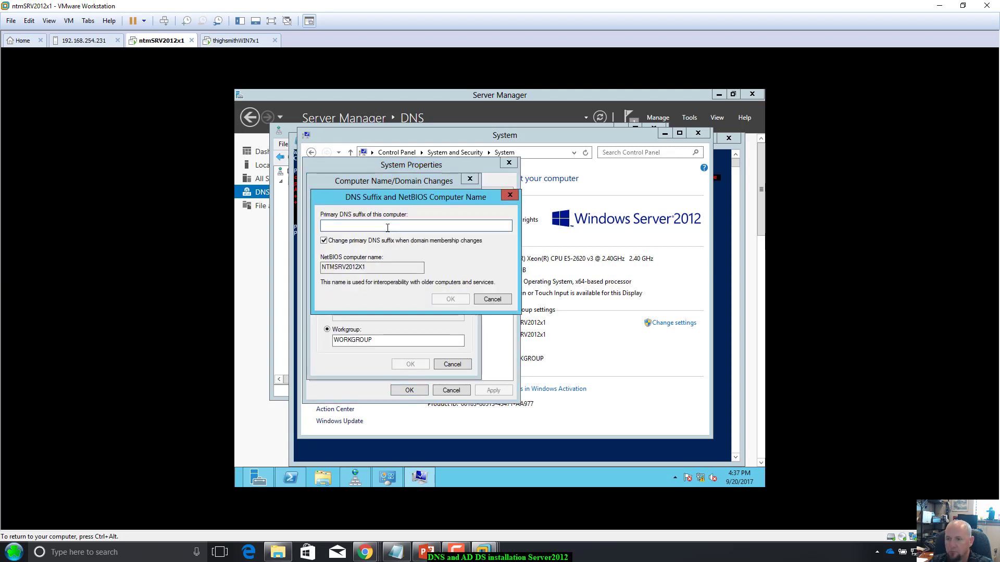
text(ntm)
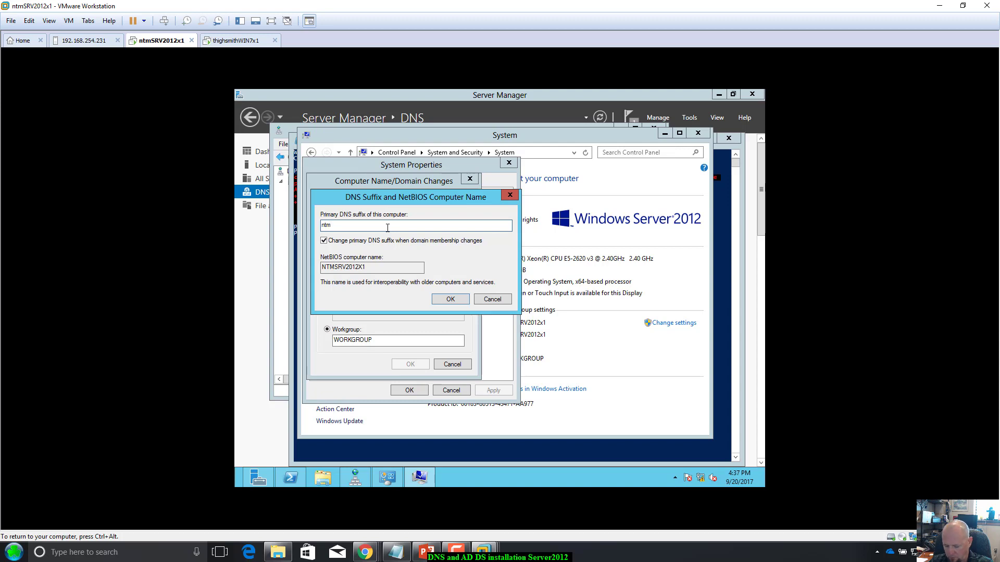
text(serverfarm.l)
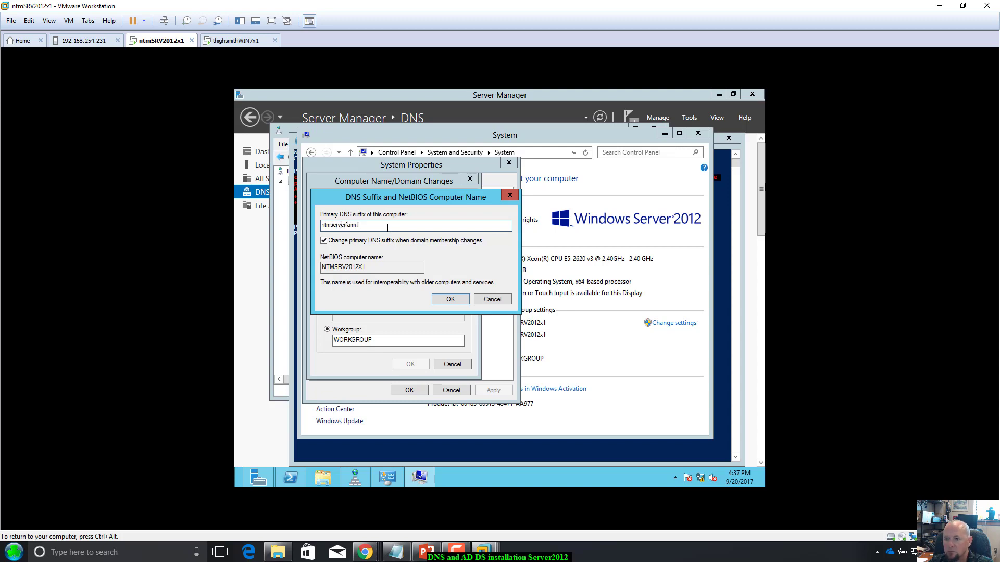
text(ocal)
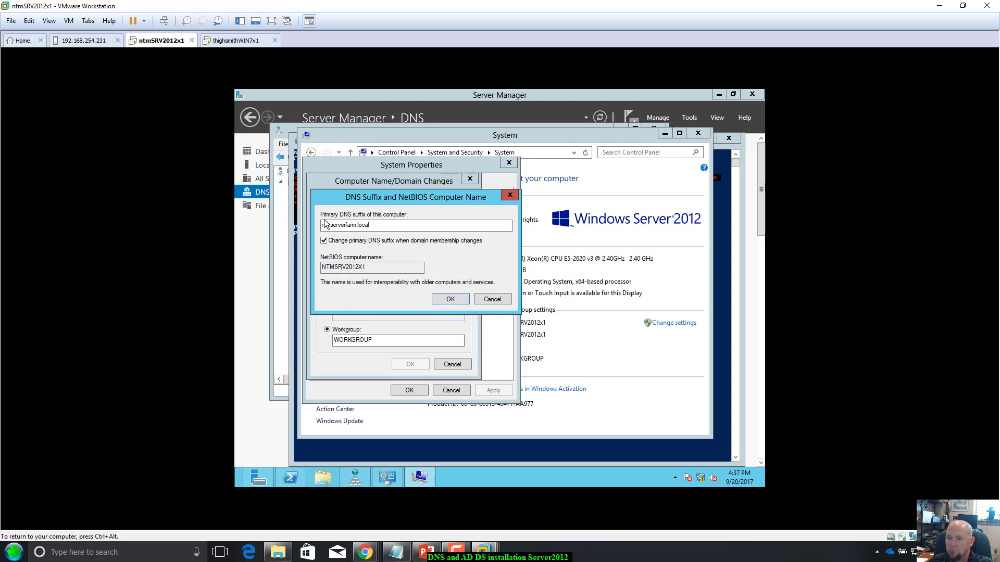
drag(344, 202, 353, 207)
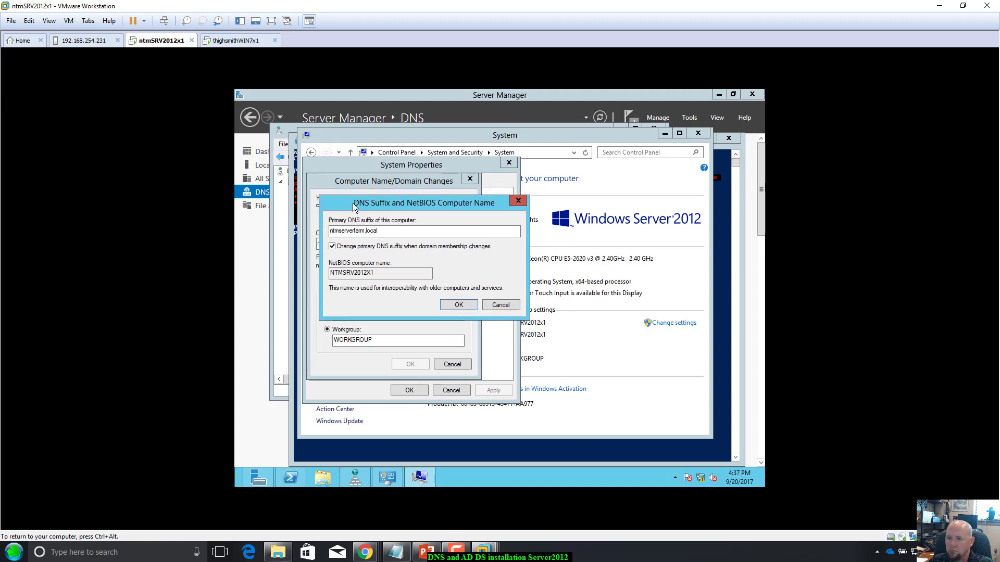
click(331, 233)
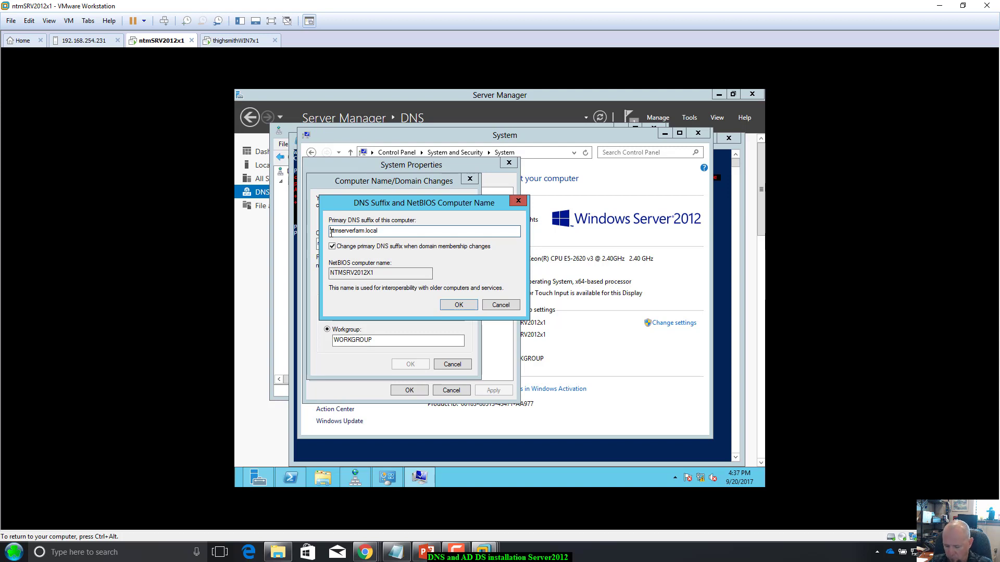
text(myfirstd)
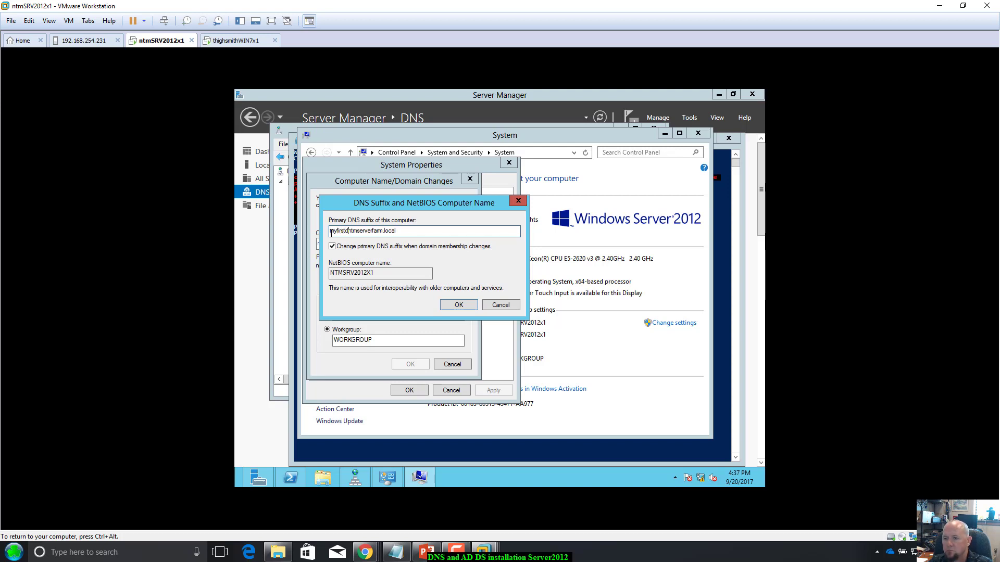
text(ns.)
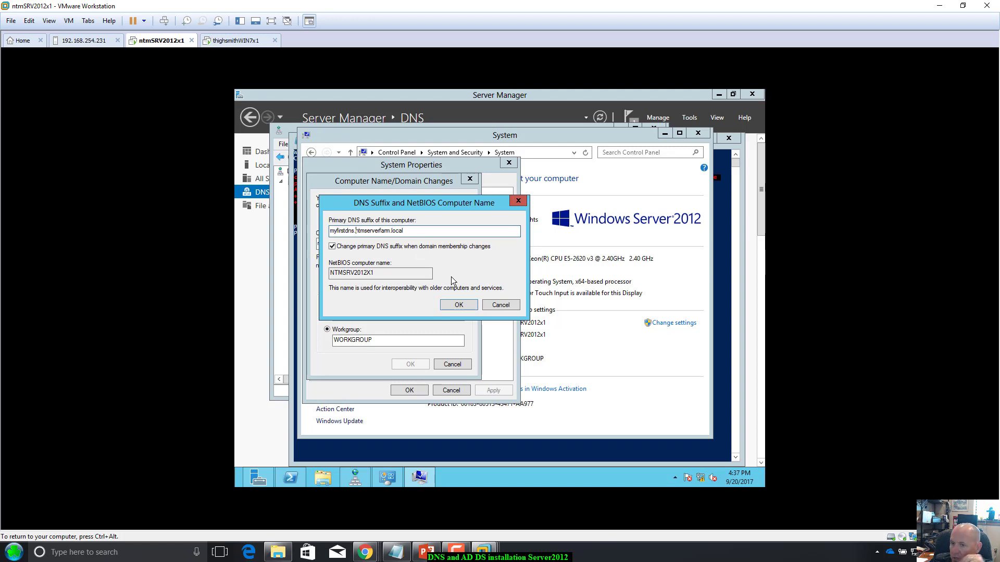
click(458, 308)
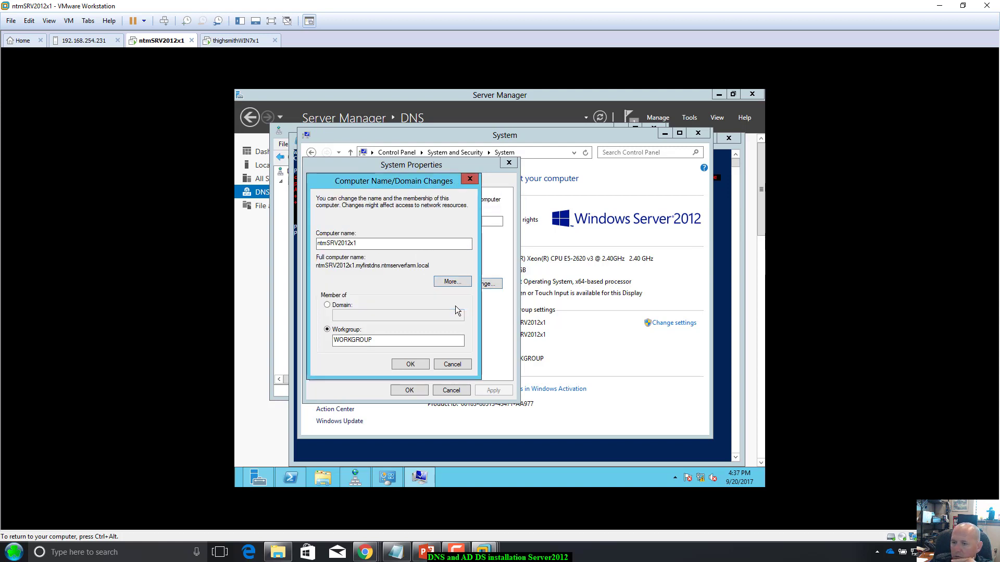
Step: Accept the name change, restart the server now, and return to the Windows 7 login screen
click(414, 364)
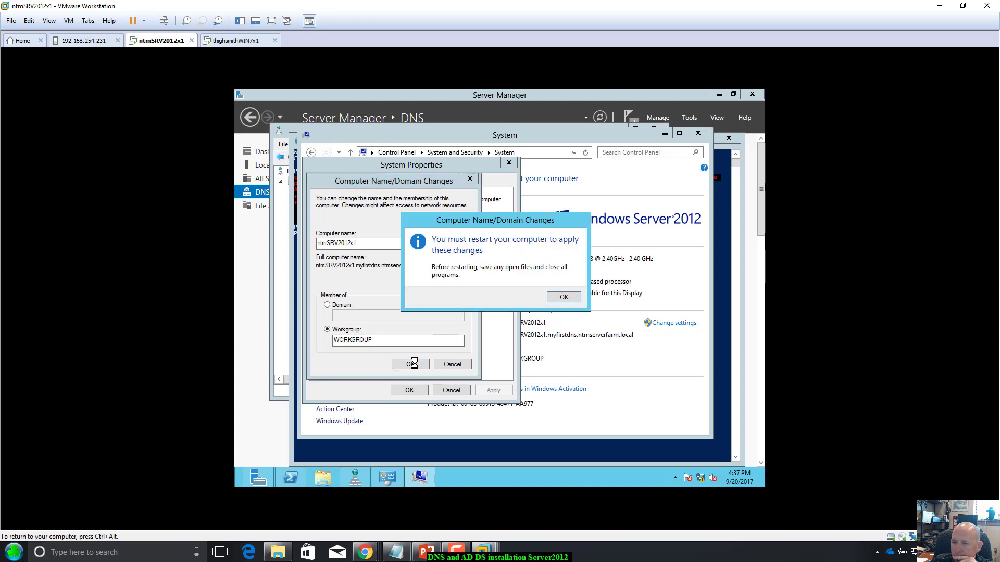
click(565, 298)
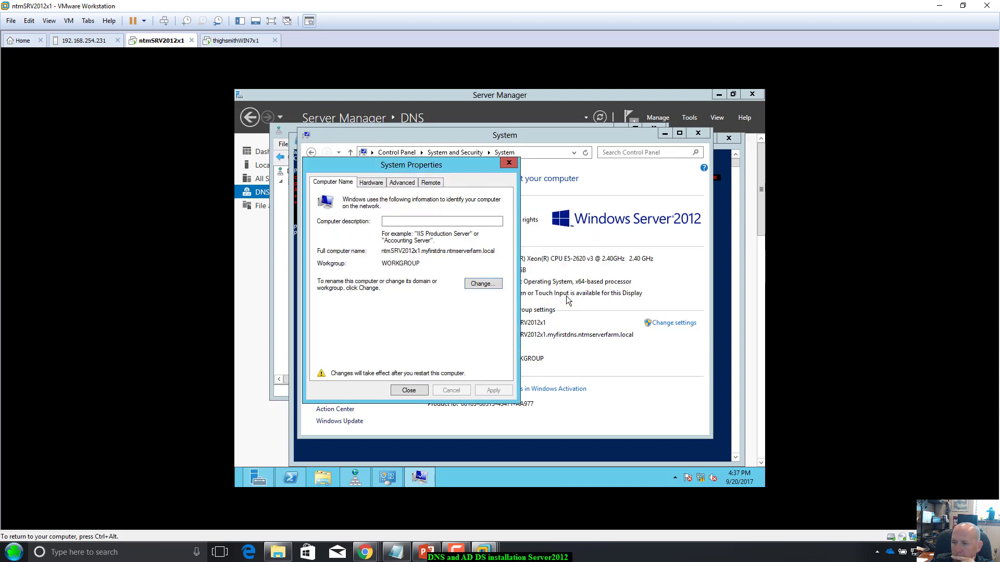
click(412, 394)
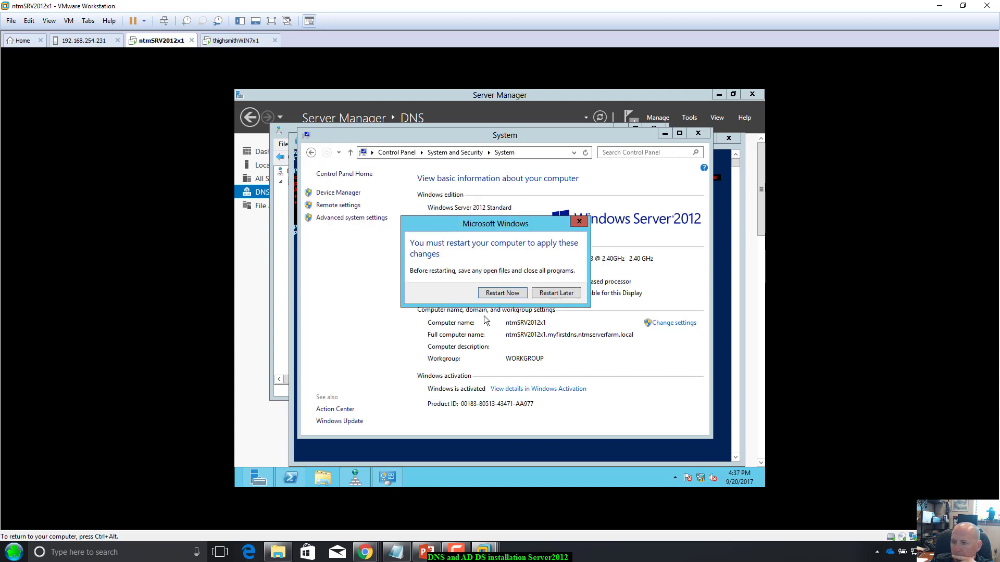
click(499, 291)
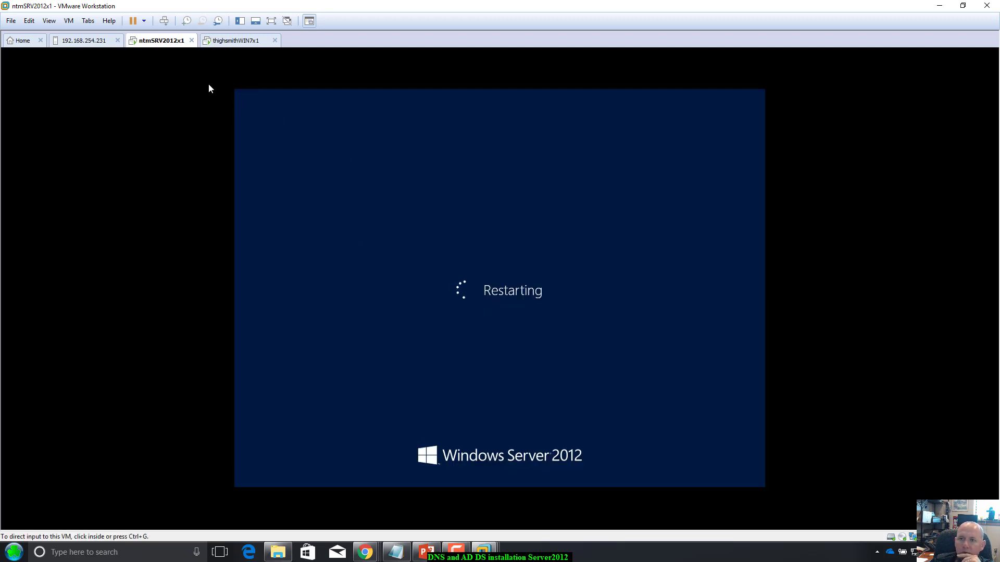
click(235, 41)
click(455, 353)
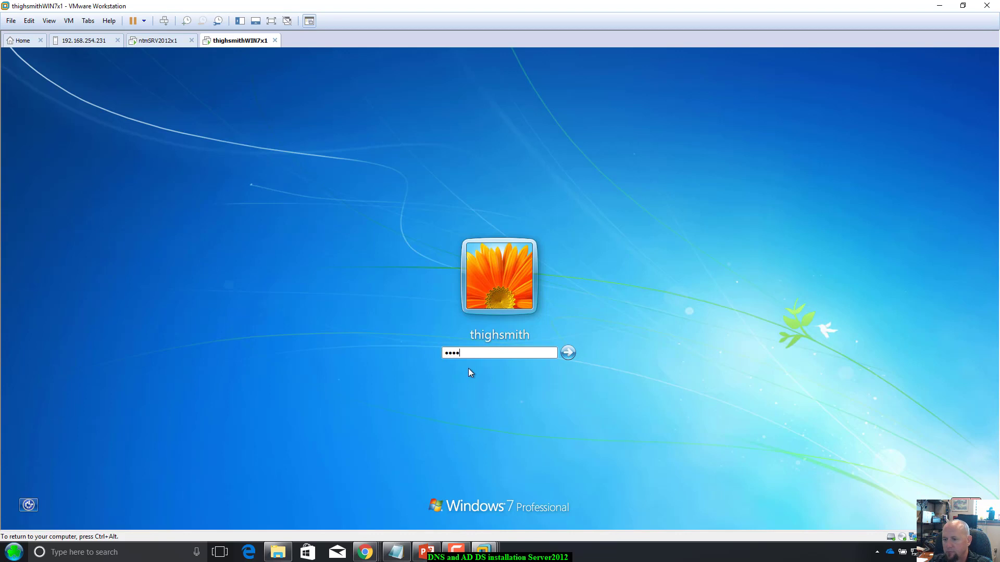
Step: Sign in to Windows 7, choose Restart anyway on the server, and return to the Win7 desktop
text(••••••••)
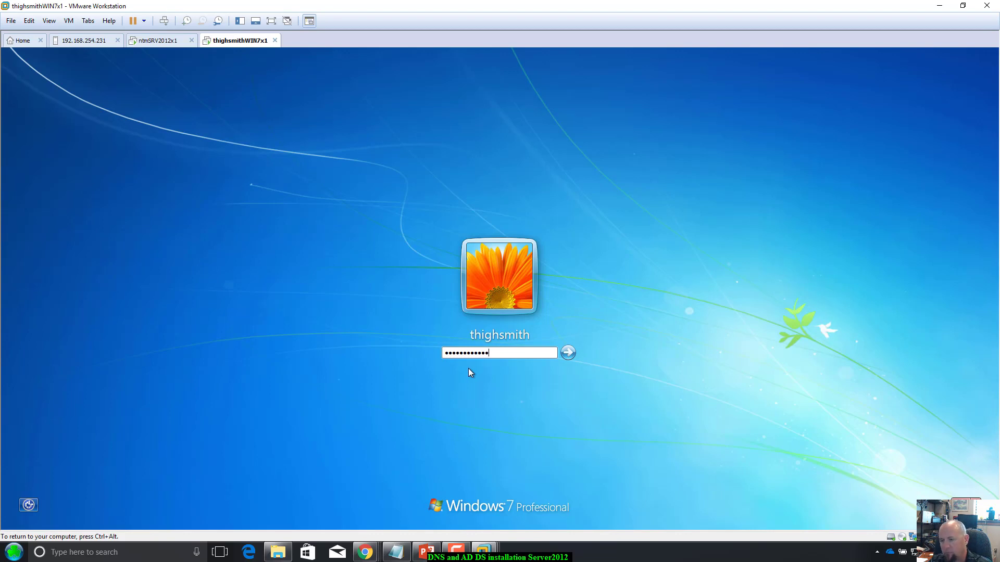
key(Return)
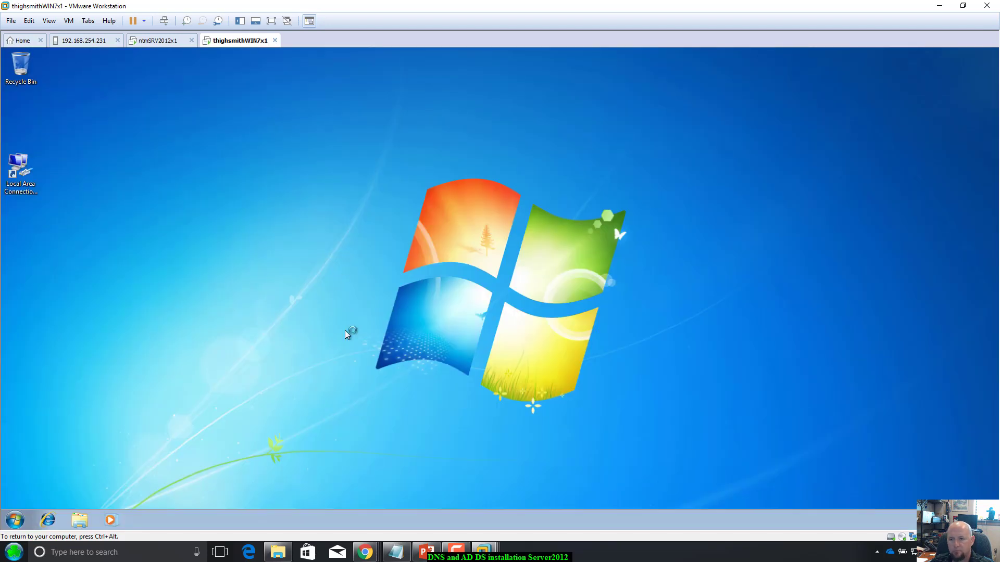
click(180, 41)
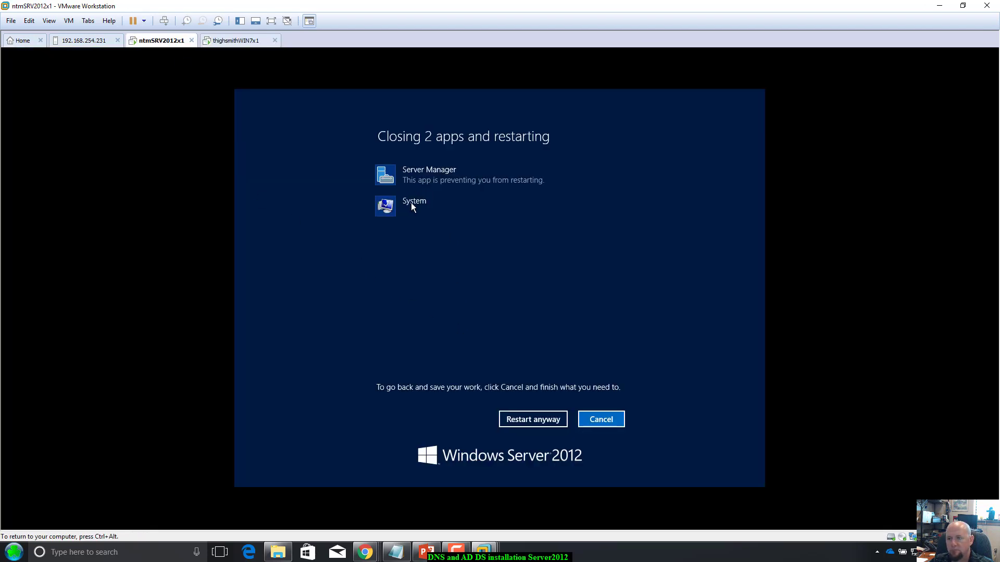
click(542, 420)
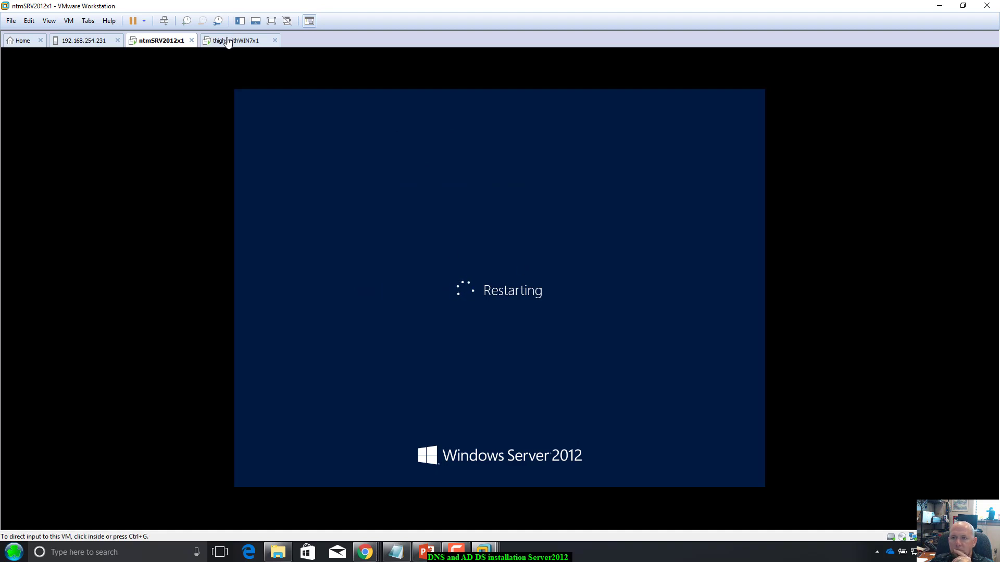
click(228, 41)
click(226, 51)
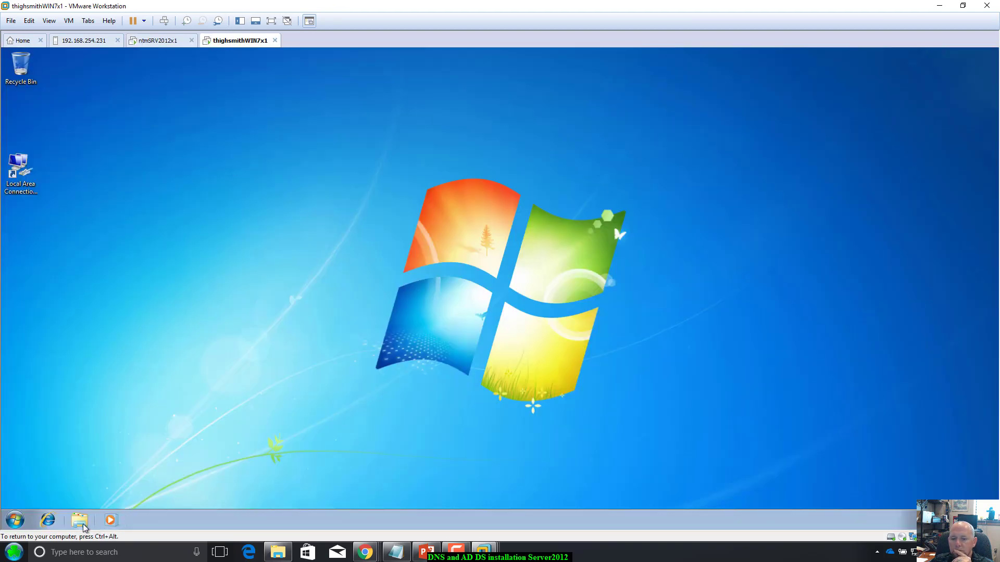
click(15, 520)
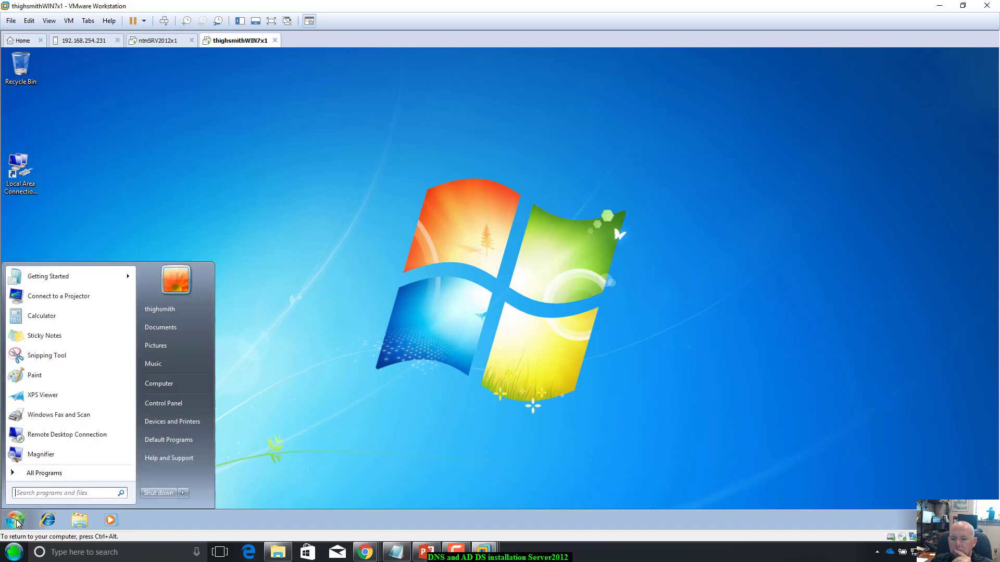
click(43, 495)
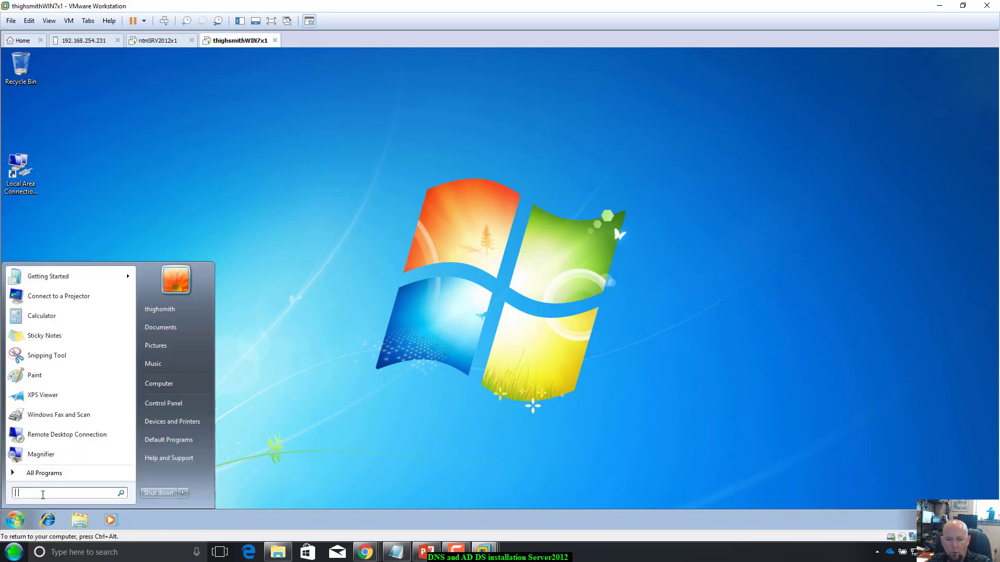
text(cmd)
key(Return)
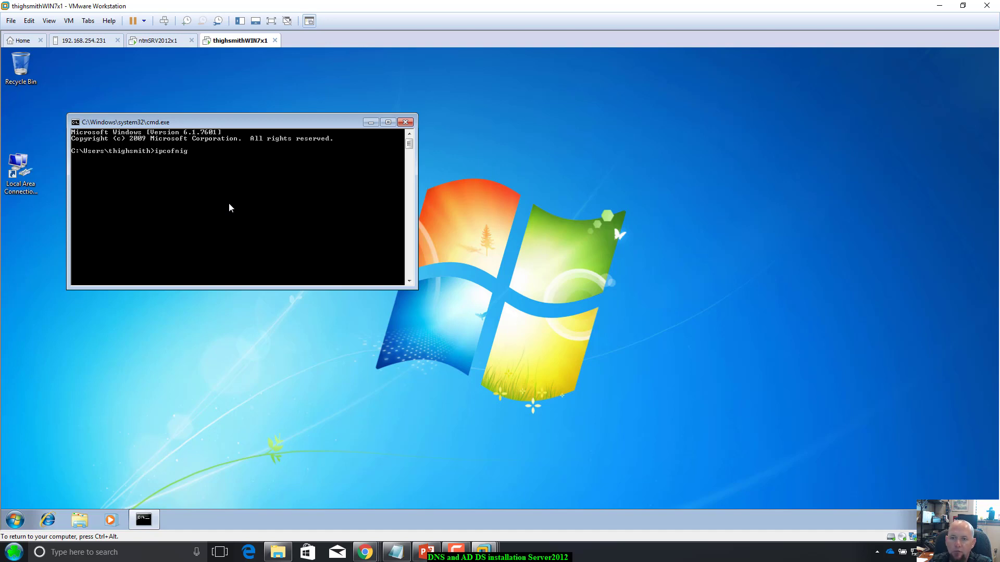
key(BackSpace)
key(BackSpace)
key(BackSpace)
key(BackSpace)
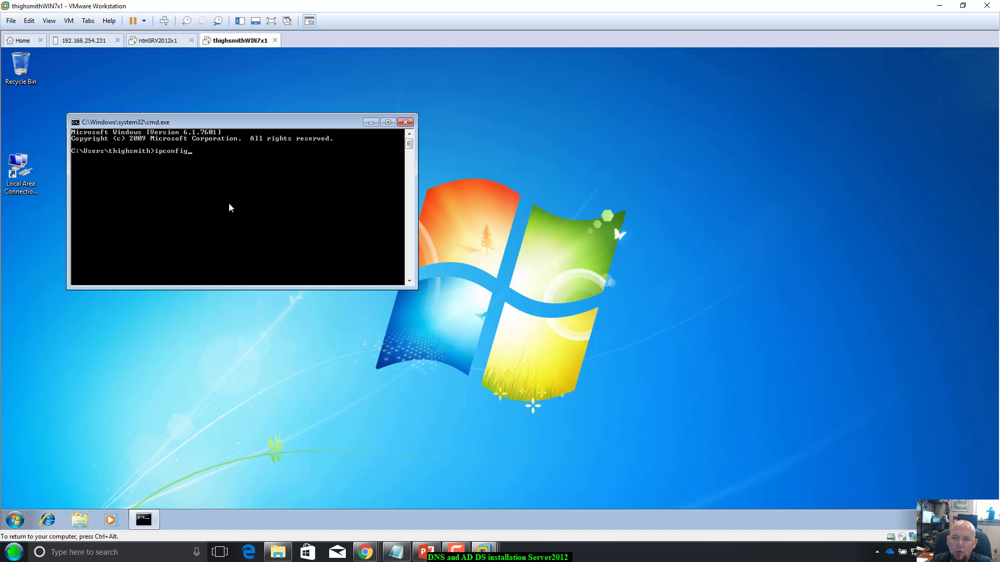
key(Return)
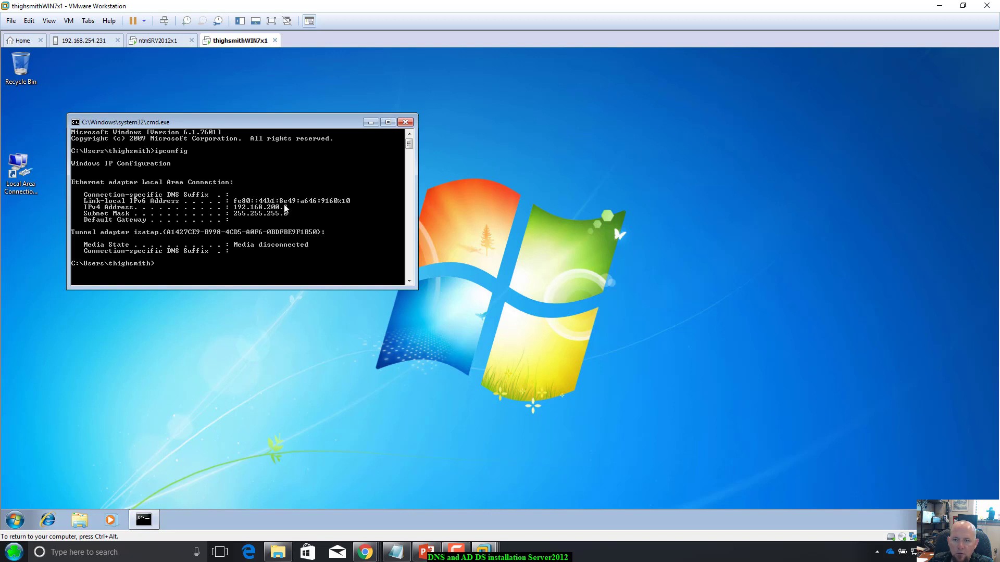
click(406, 121)
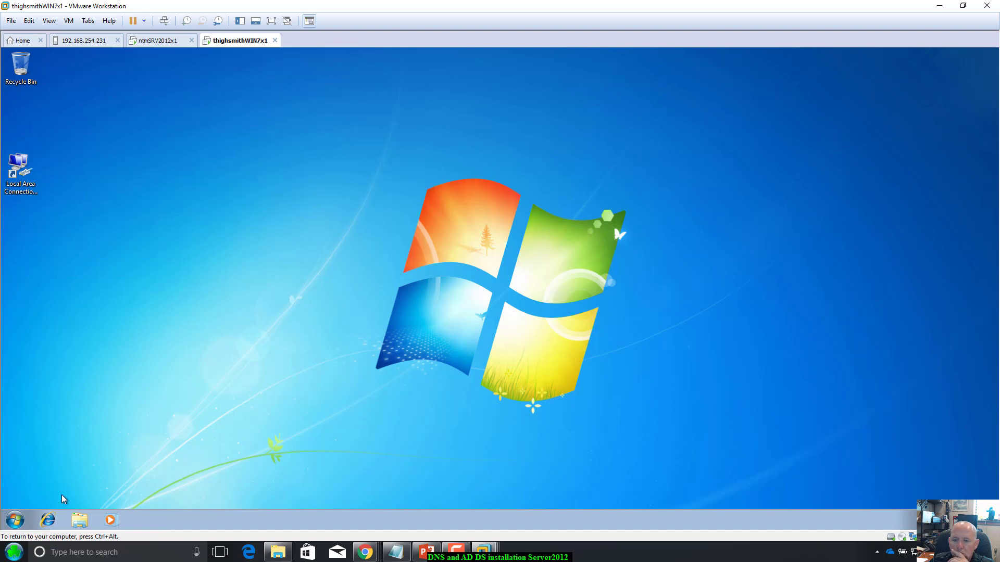
Step: Search the Win7 Start menu for Control Panel and open System and Security's System page
click(15, 520)
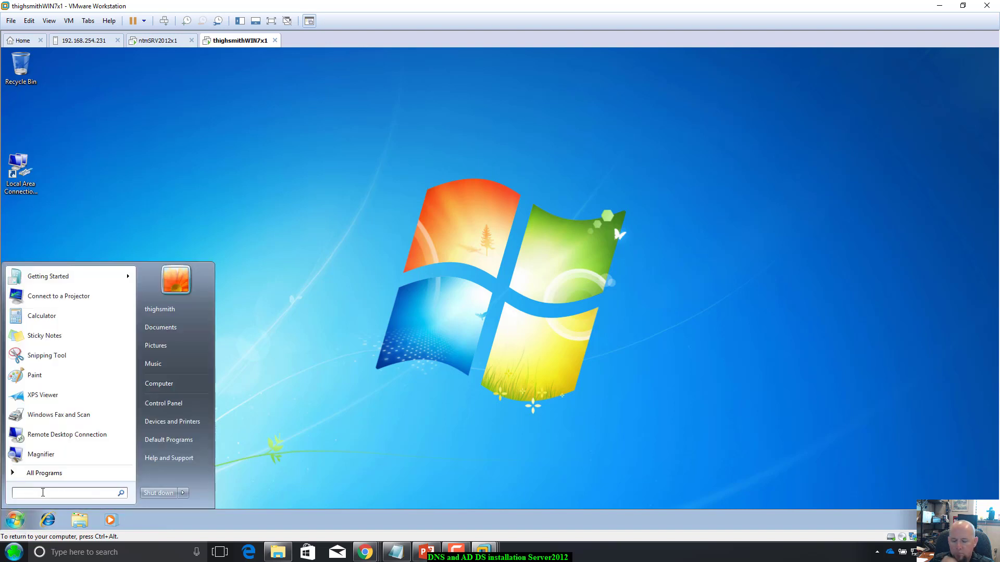
text(contorl)
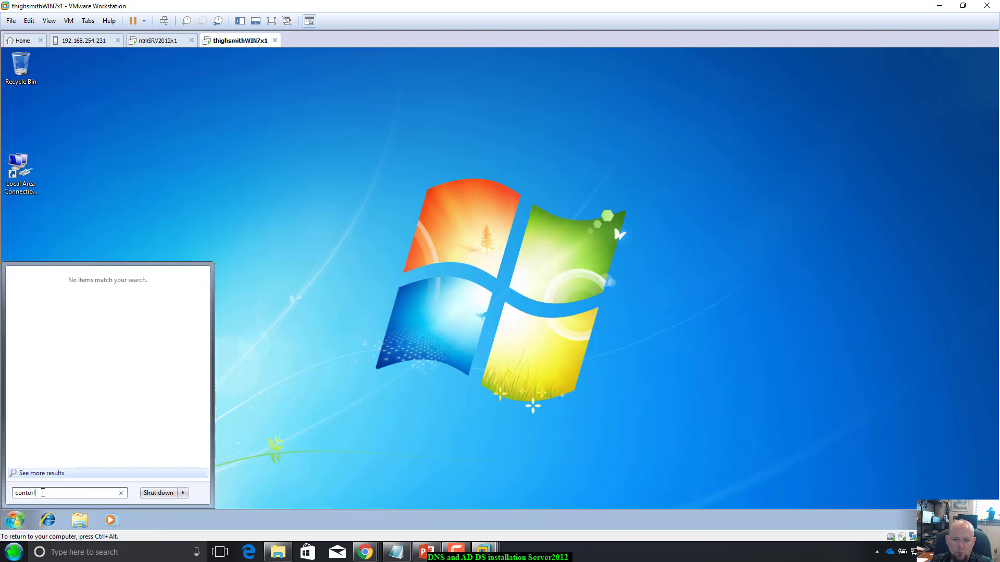
key(BackSpace)
key(BackSpace)
key(BackSpace)
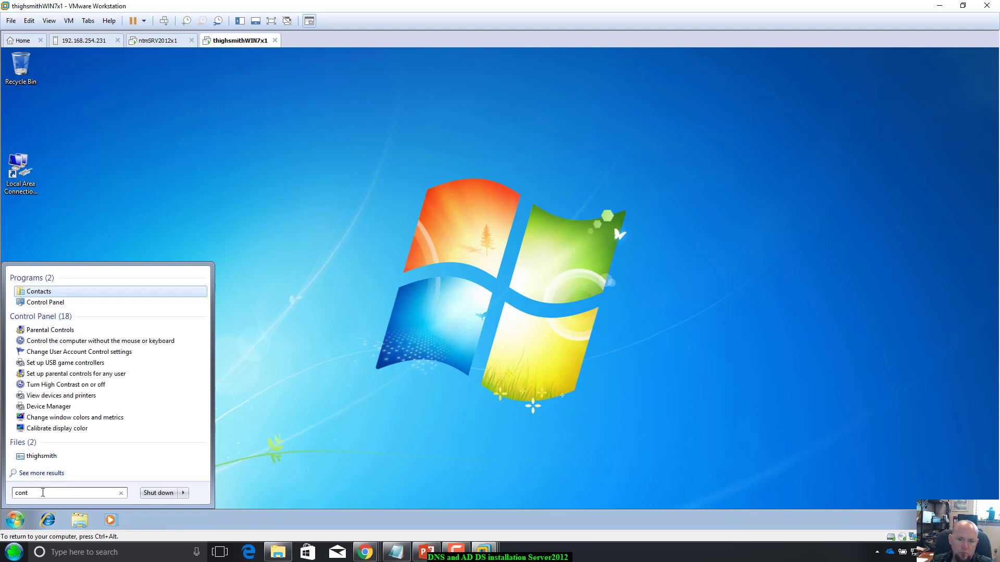
key(Down)
key(Return)
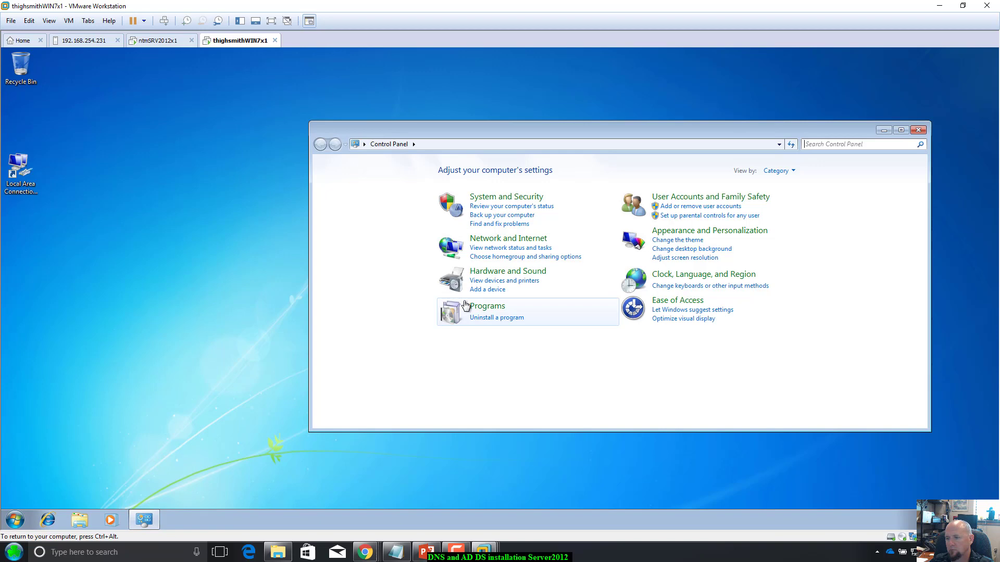
click(494, 198)
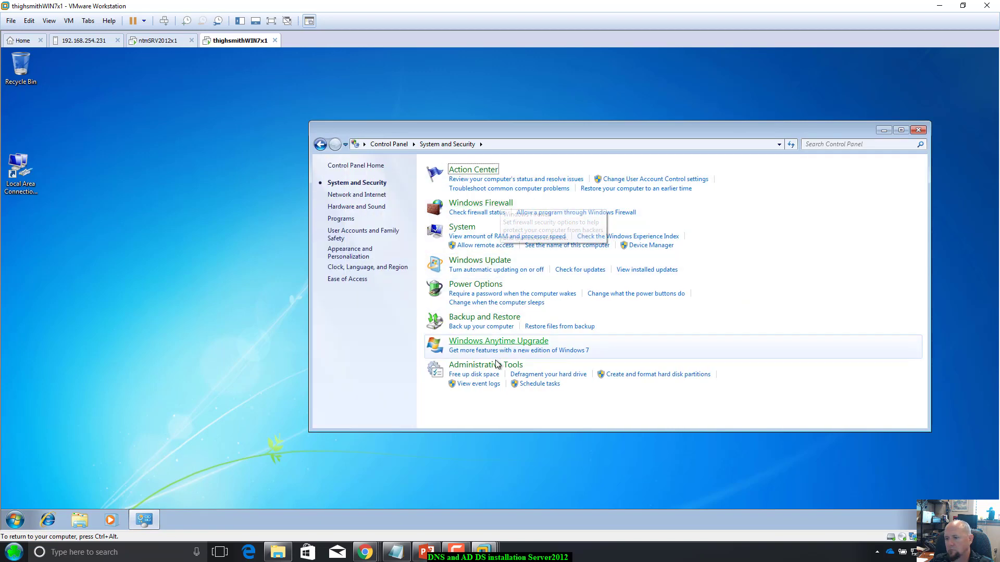
click(475, 227)
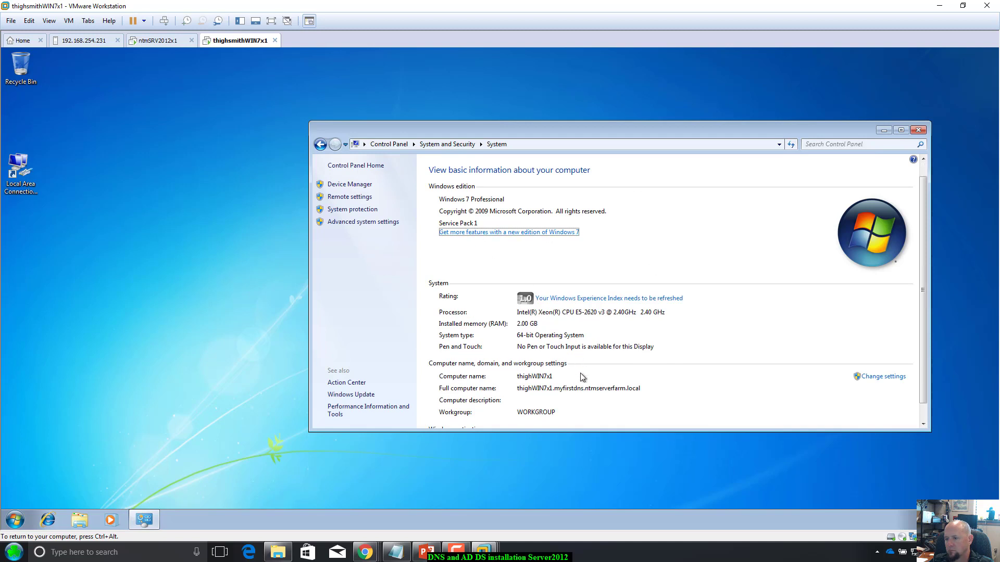
Step: Scroll to the full computer name thighWIN7x1.myfirstdns.ntmserverfarm.local, then view the booting server
scroll(581, 377, down, 1)
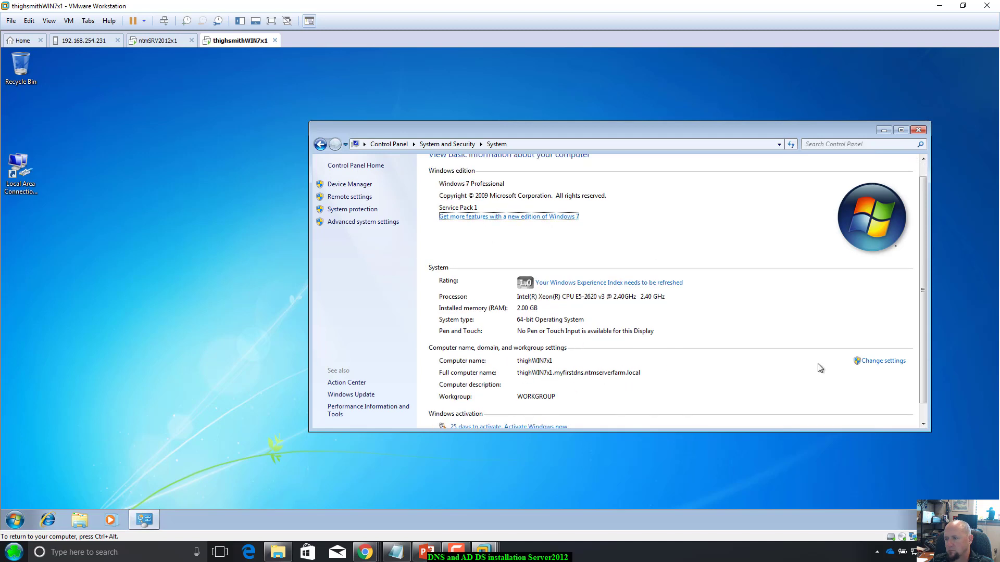
scroll(740, 364, down, 1)
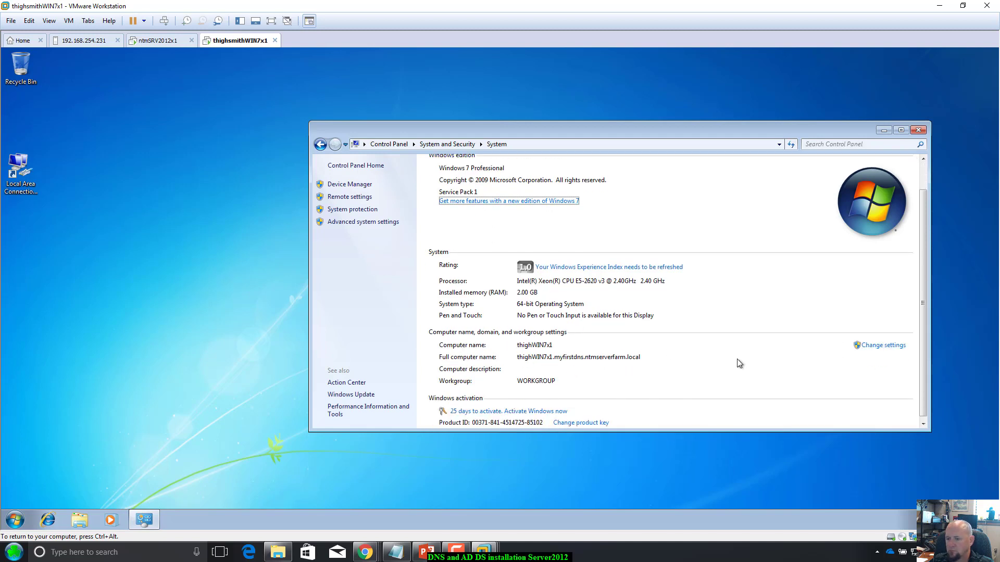
scroll(739, 363, down, 1)
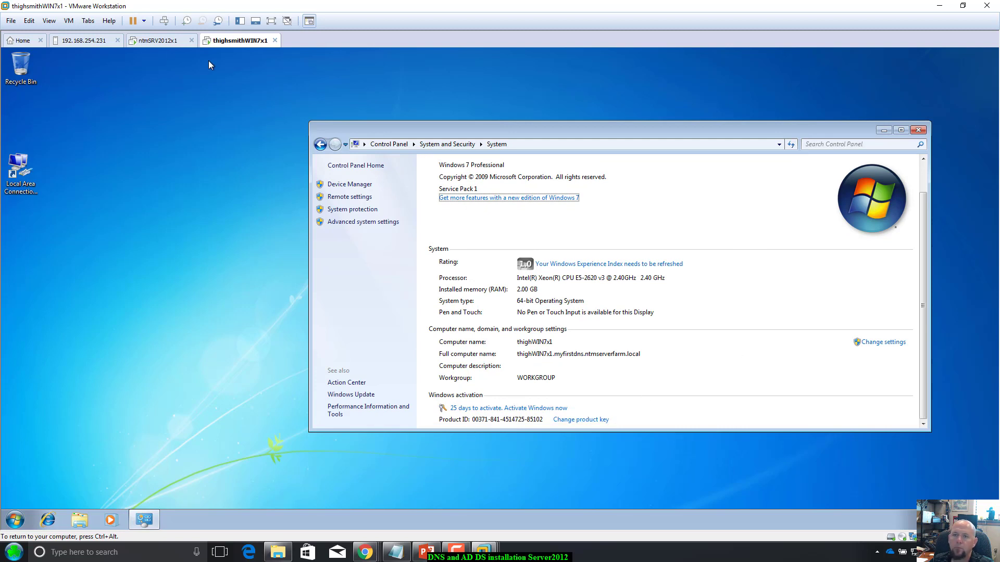
click(158, 42)
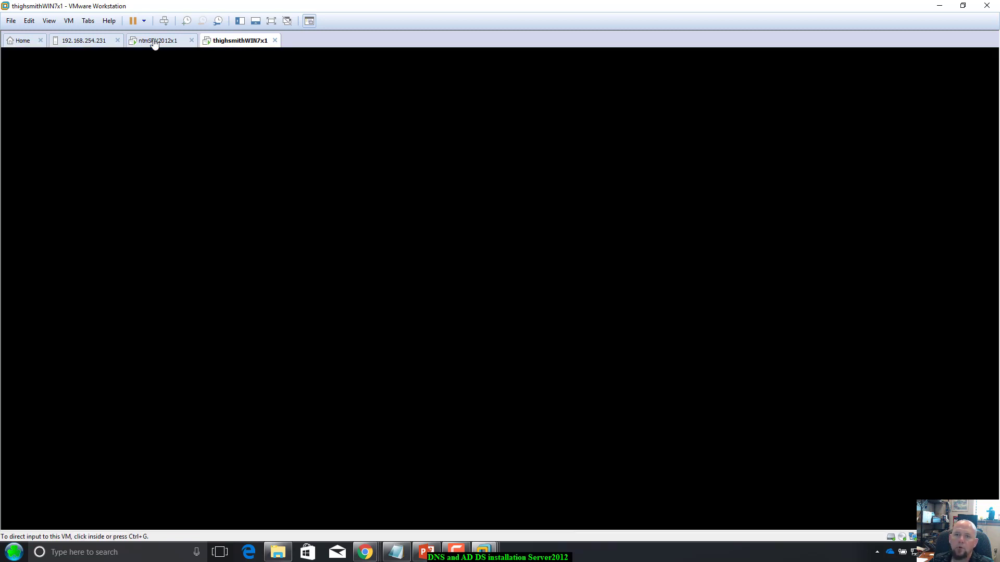
Step: Bring up the server's sign-in prompt with Ctrl+Alt+Insert and try an Administrator password
click(237, 43)
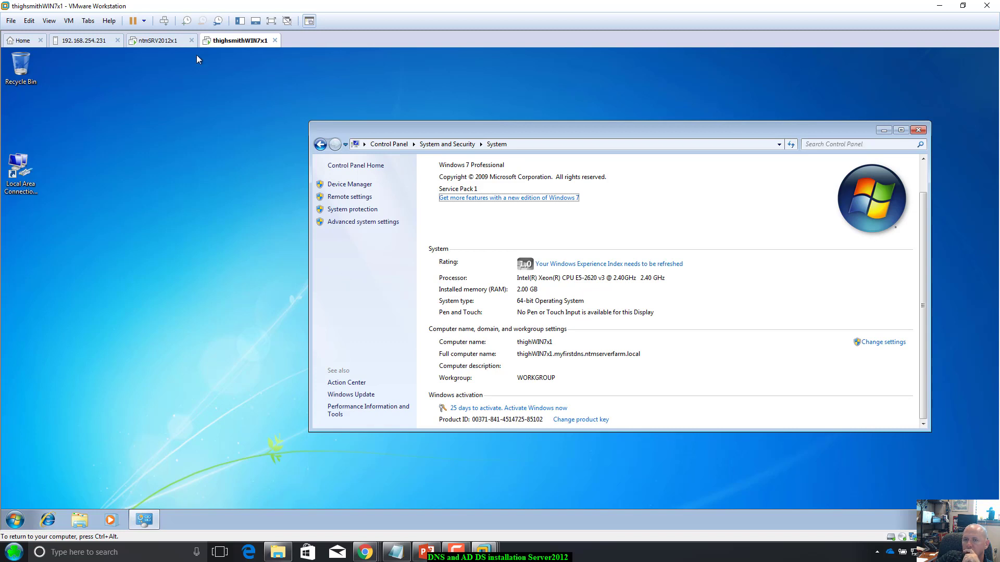
click(174, 41)
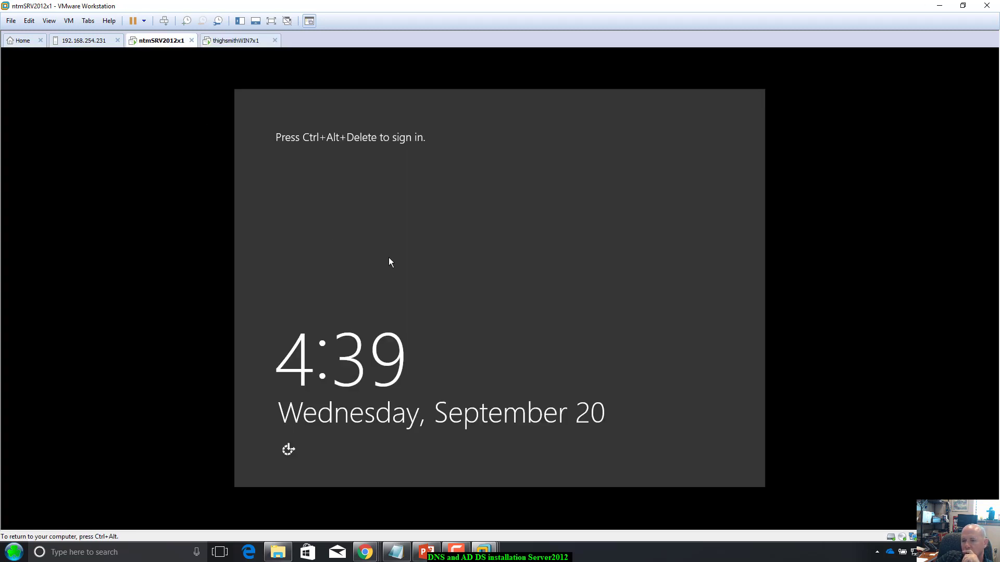
key(ctrl+alt+Insert)
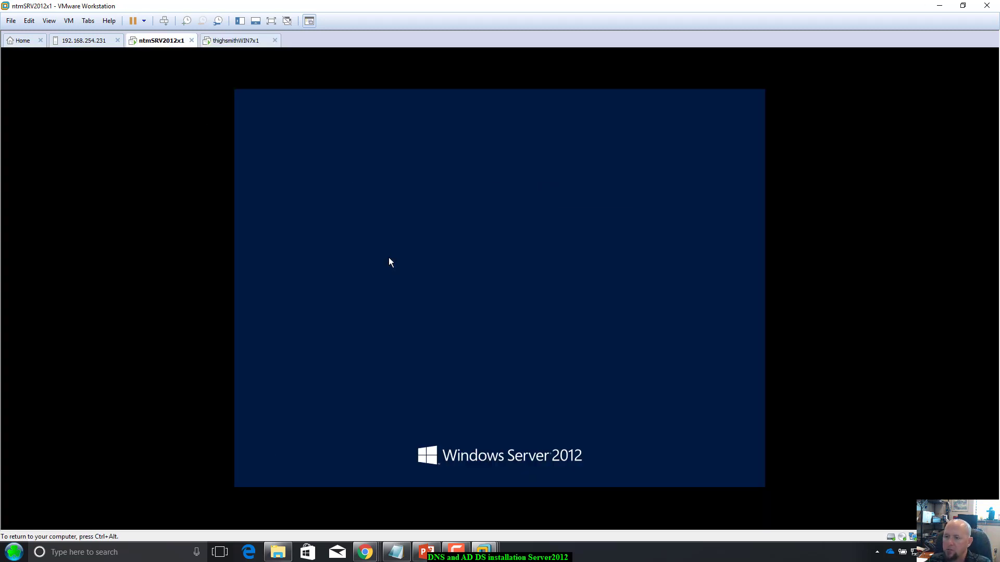
text(P@s)
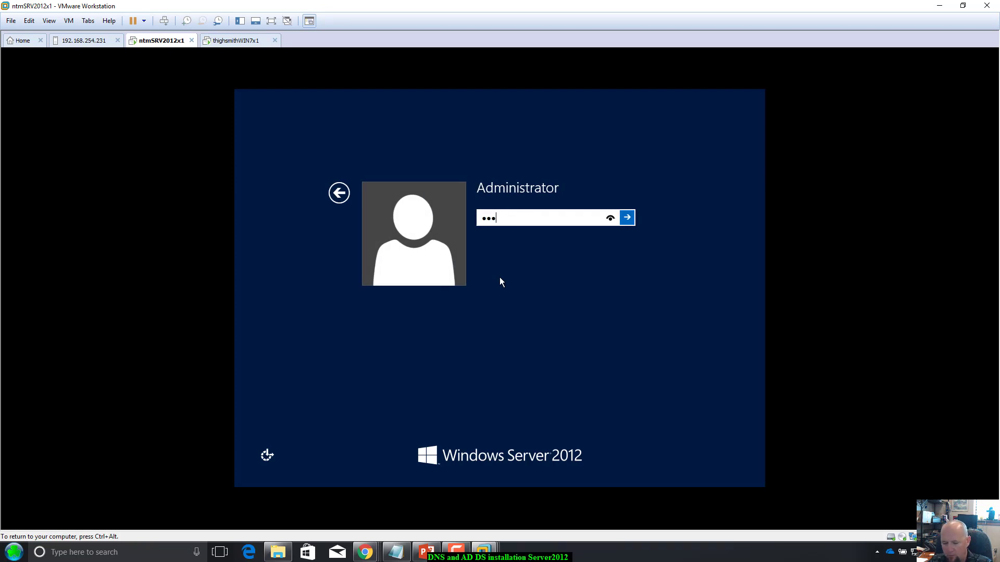
text(sw0rd1234)
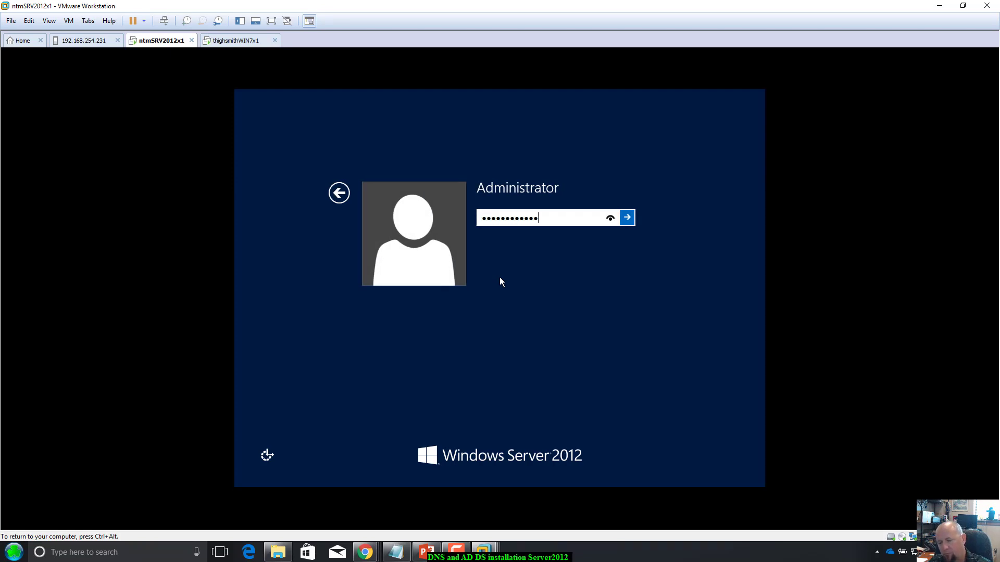
key(Return)
Step: Retry several Administrator passwords after each incorrect-password message
click(516, 237)
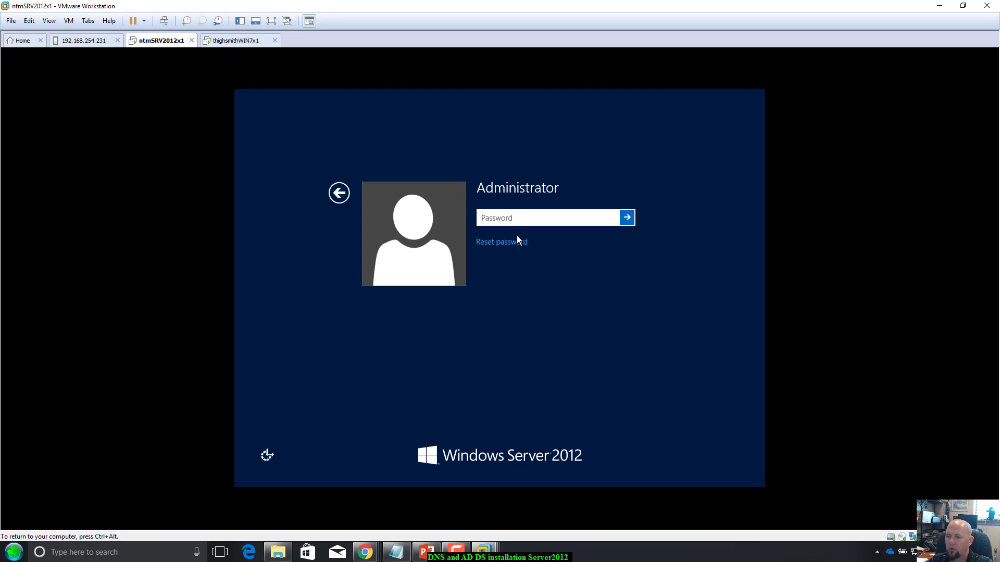
text(P)
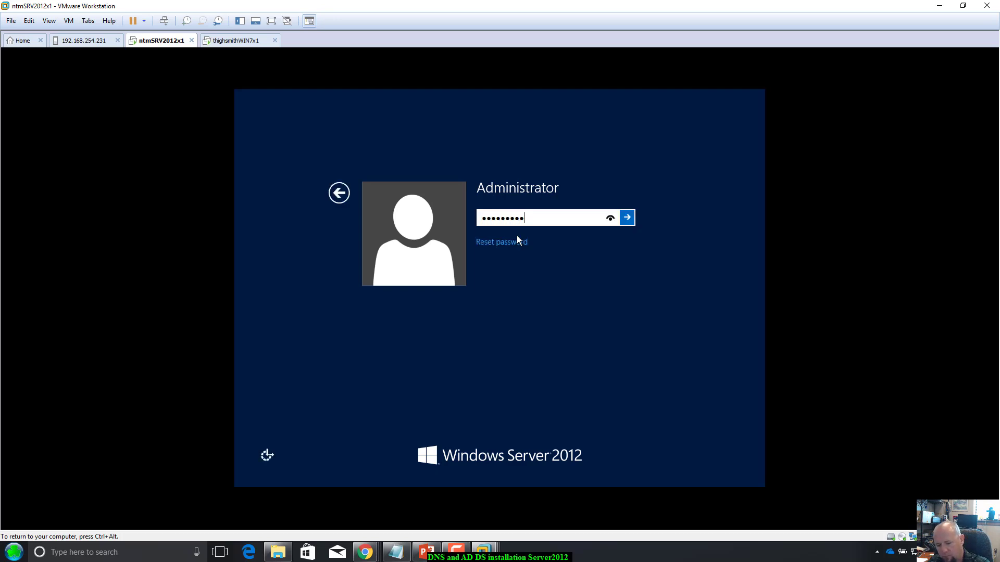
text(assw0rd1234)
key(Return)
click(516, 235)
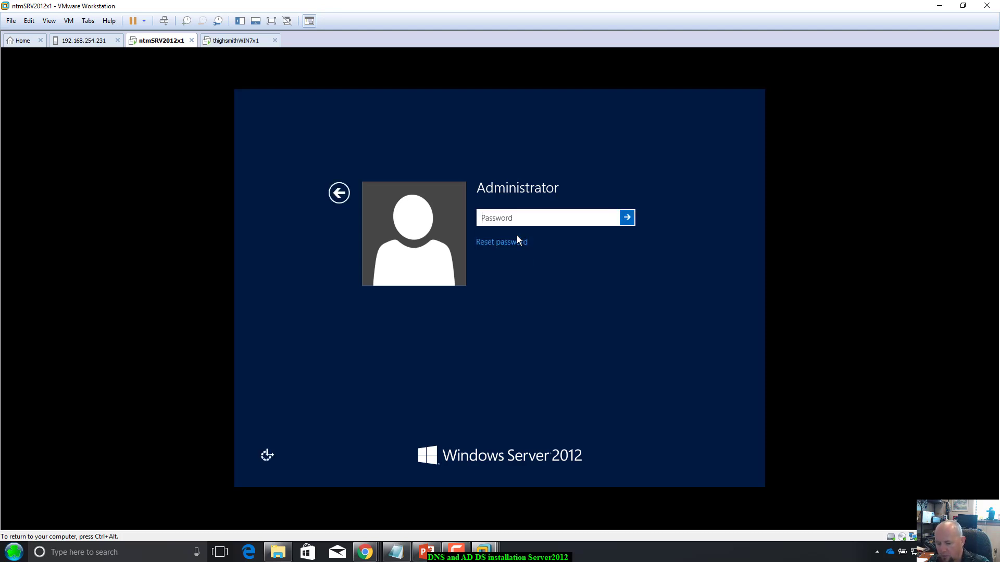
text(P)
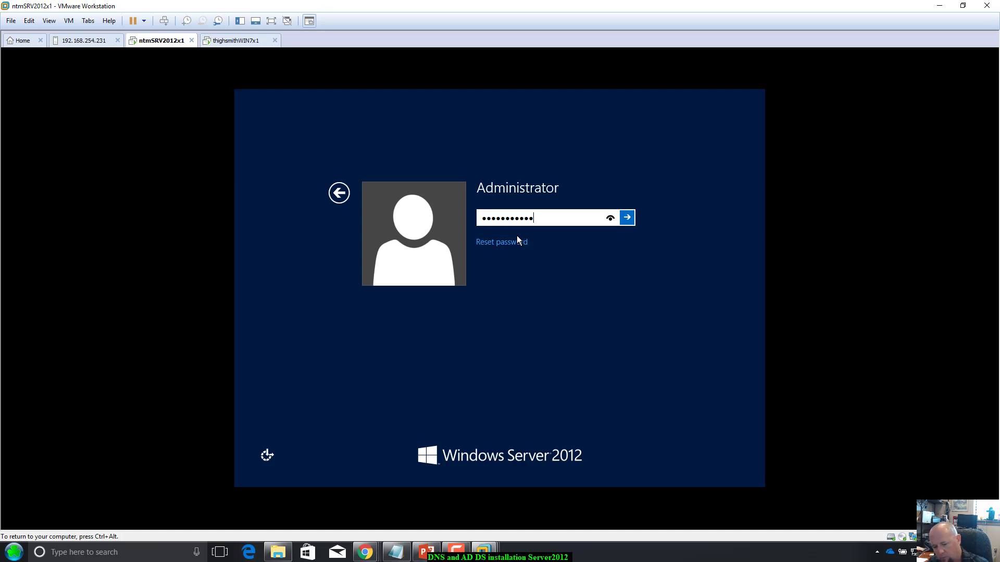
key(Return)
key(Return)
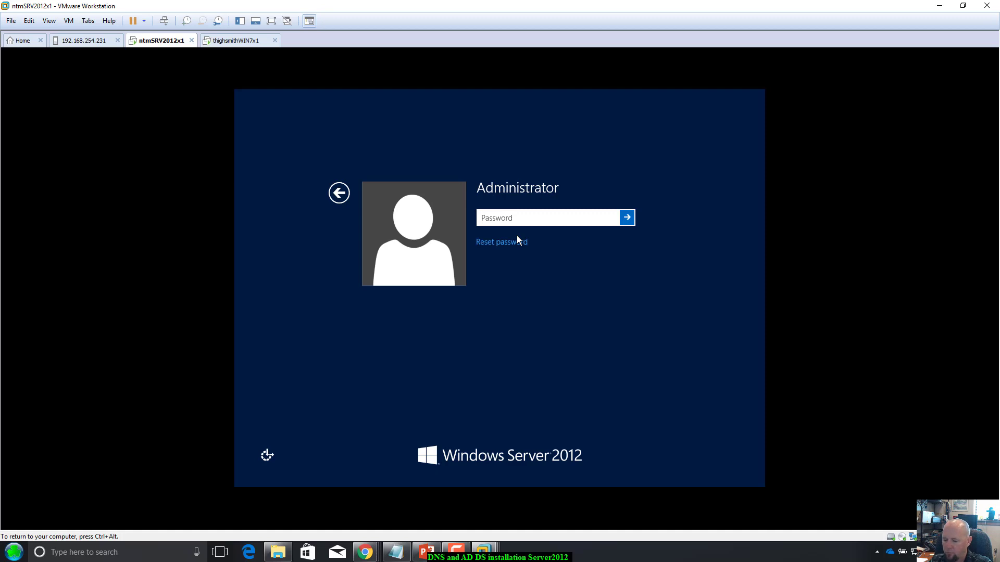
text(Pa$$w0rd)
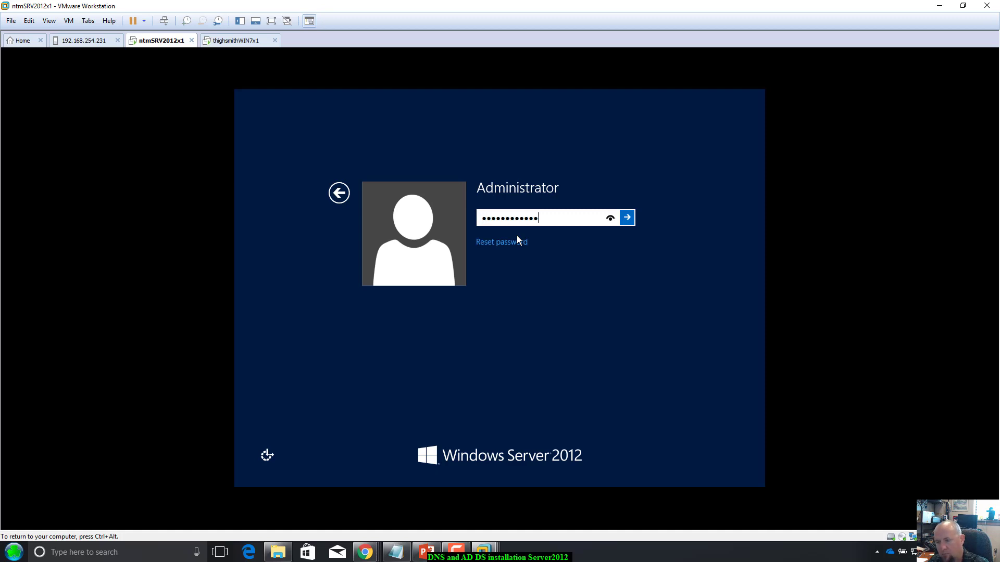
key(Return)
key(Return)
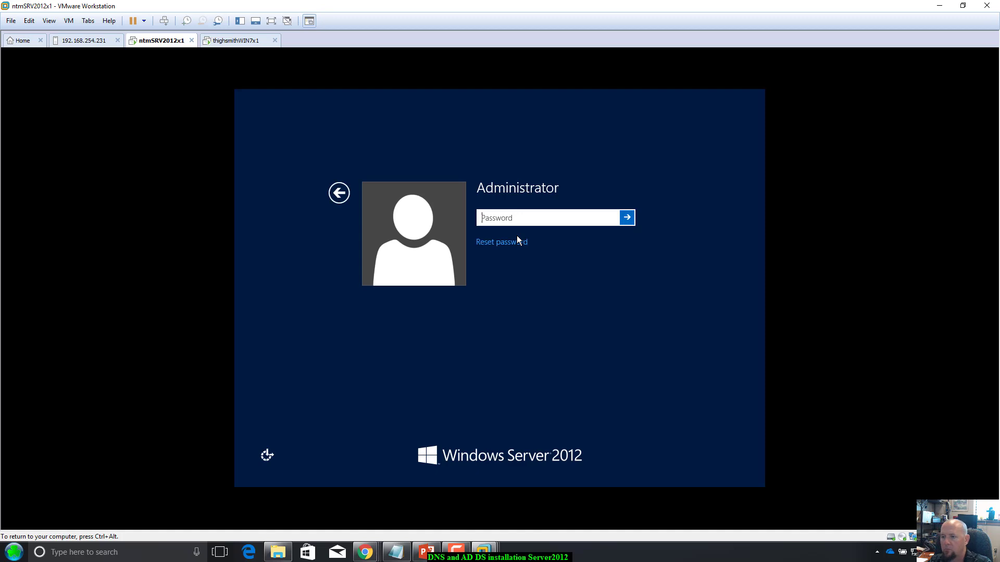
Step: Reopen the sign-in prompt and enter the correct Administrator password to reach the Server 2012 desktop
click(339, 193)
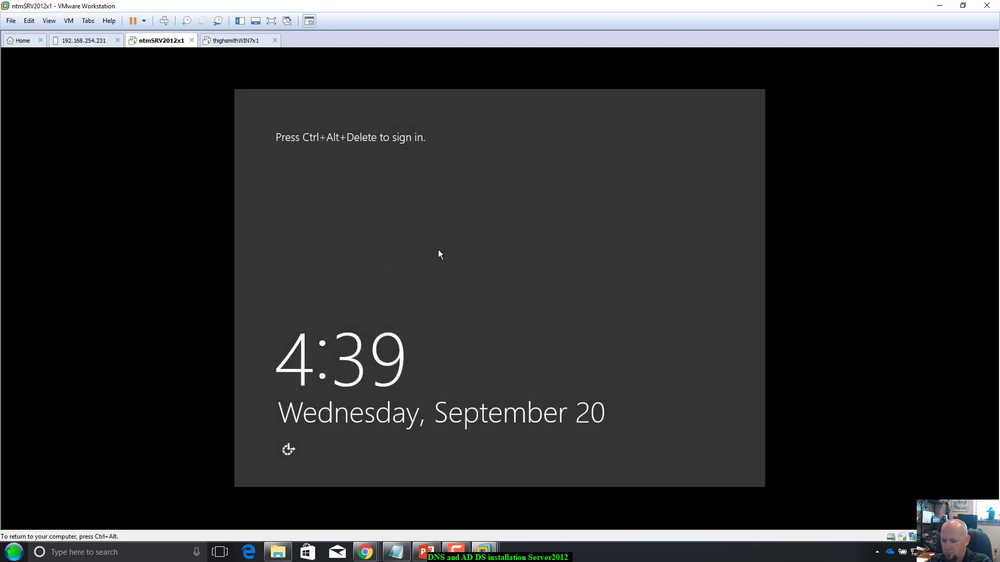
key(ctrl+alt+Insert)
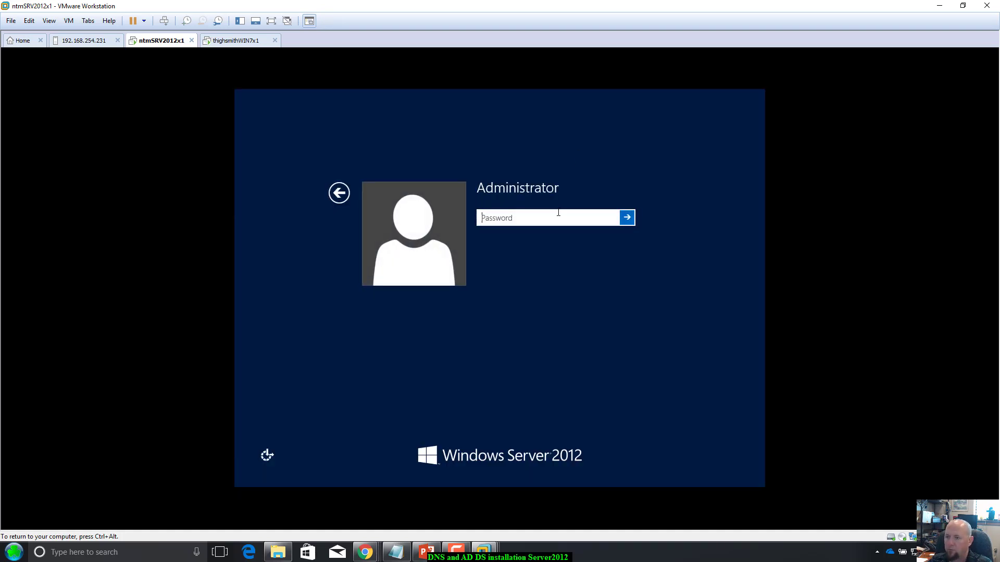
click(491, 218)
key(Return)
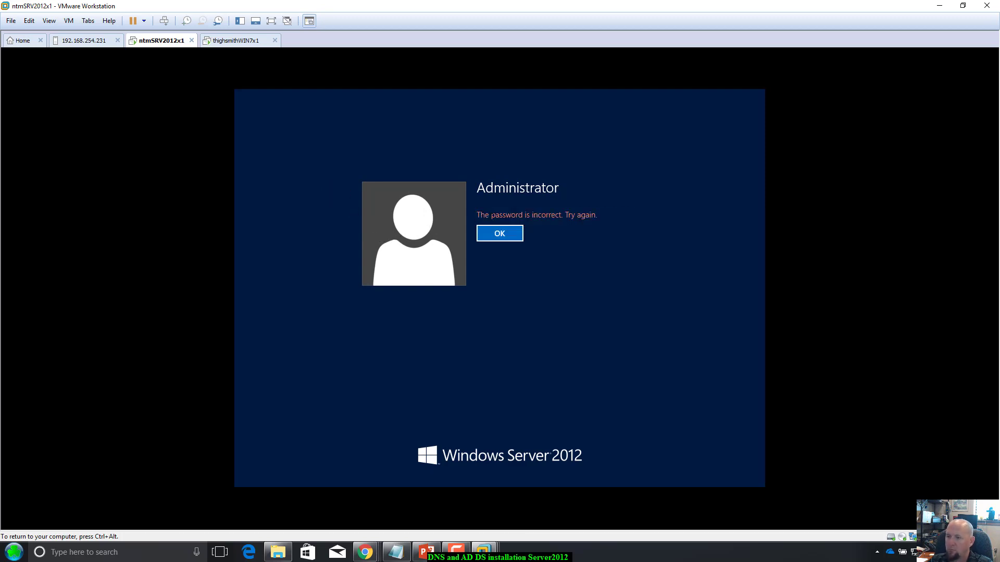
click(499, 232)
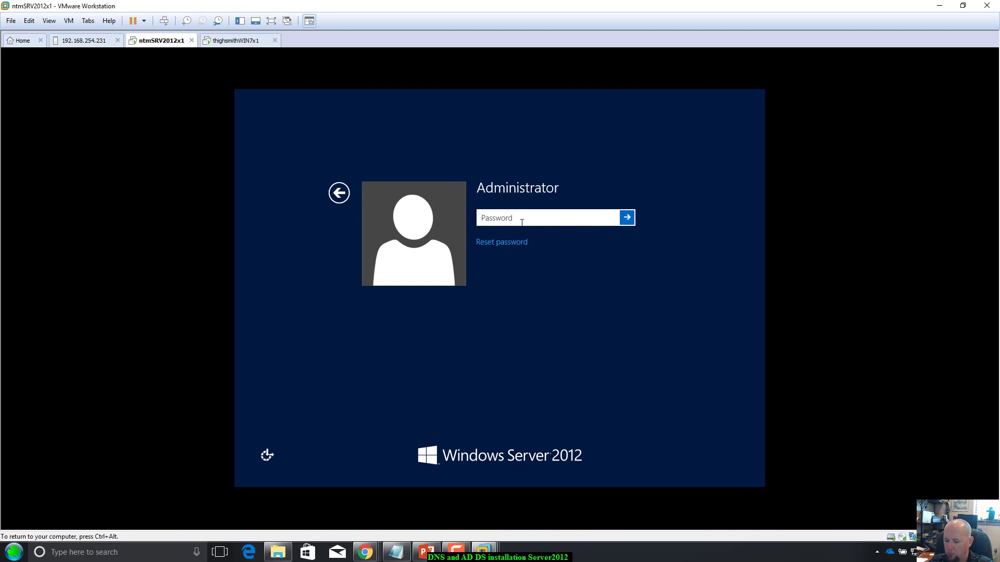
text(•••••••)
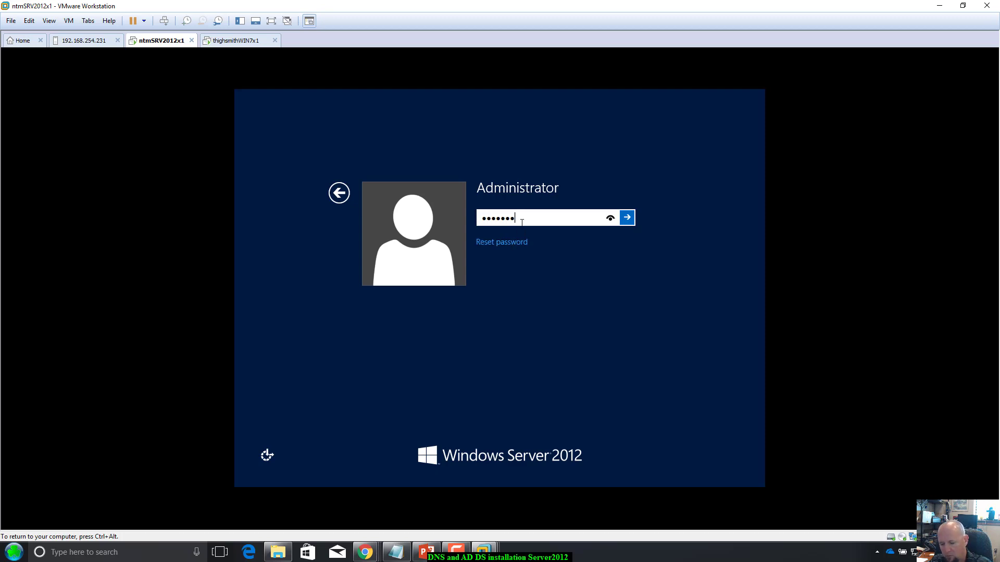
text(•••••)
key(Return)
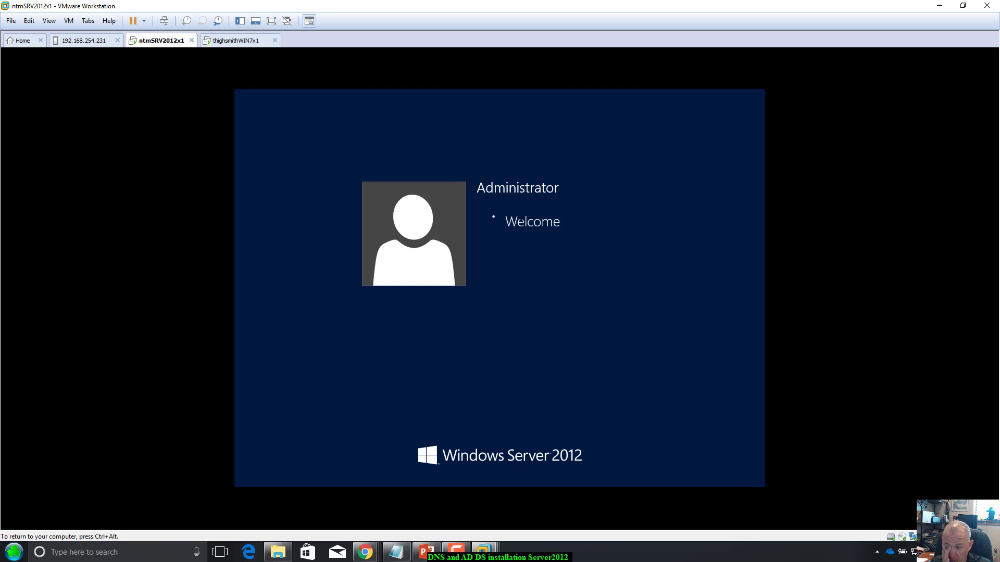
key(ctrl+alt)
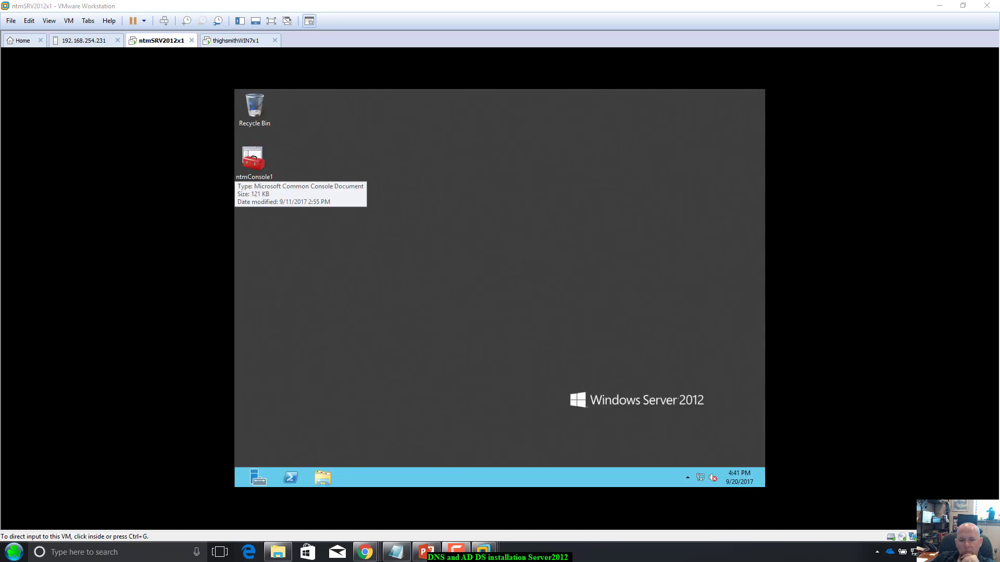
Step: Shut down the Windows 7 client from its Start menu, then return to the server's Server Manager
click(343, 303)
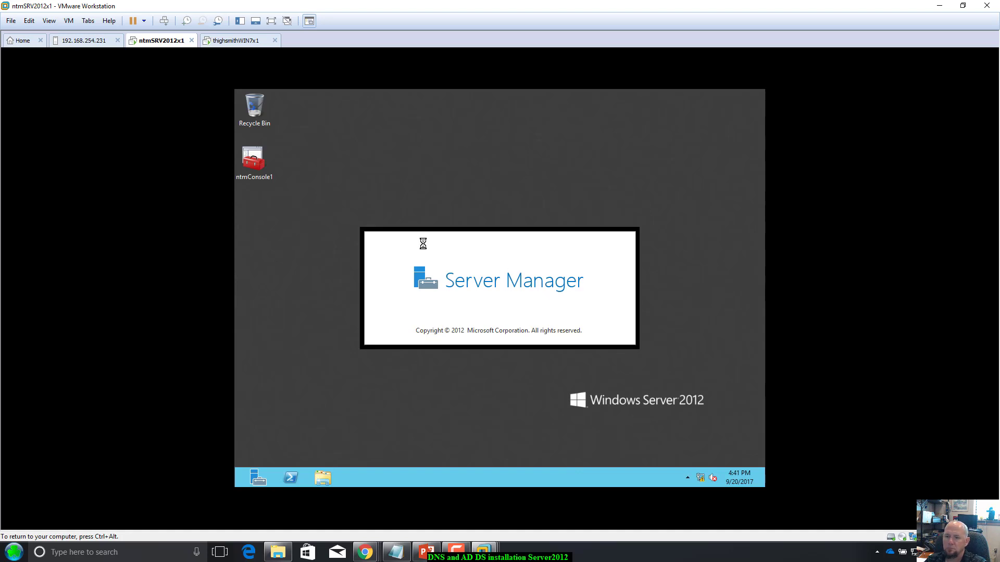
click(249, 42)
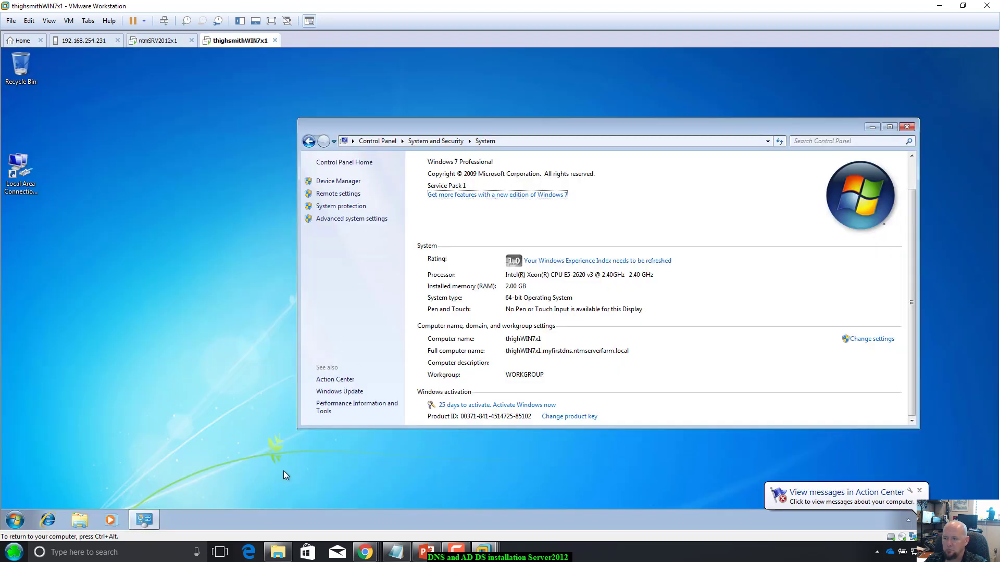
click(14, 520)
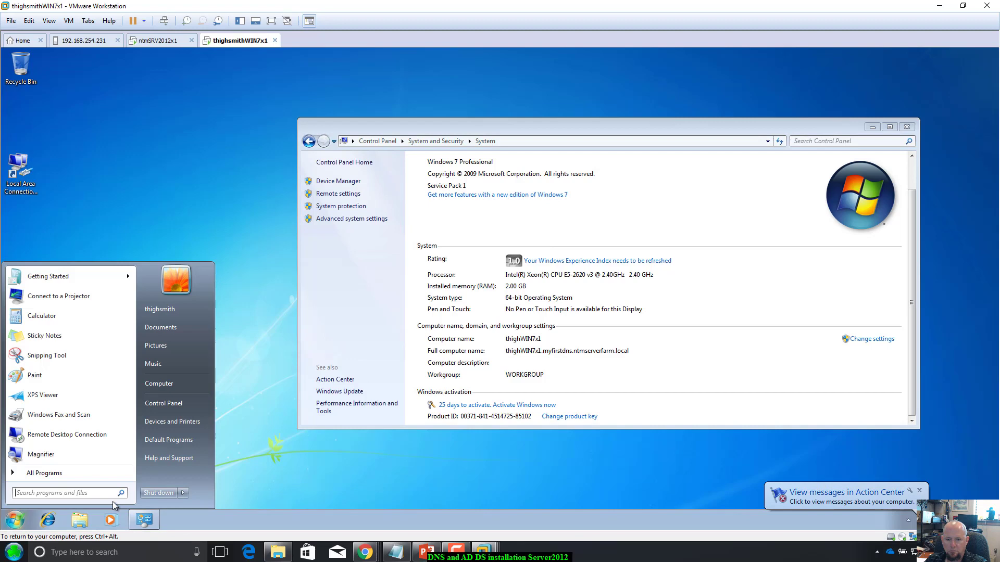
click(185, 493)
click(210, 479)
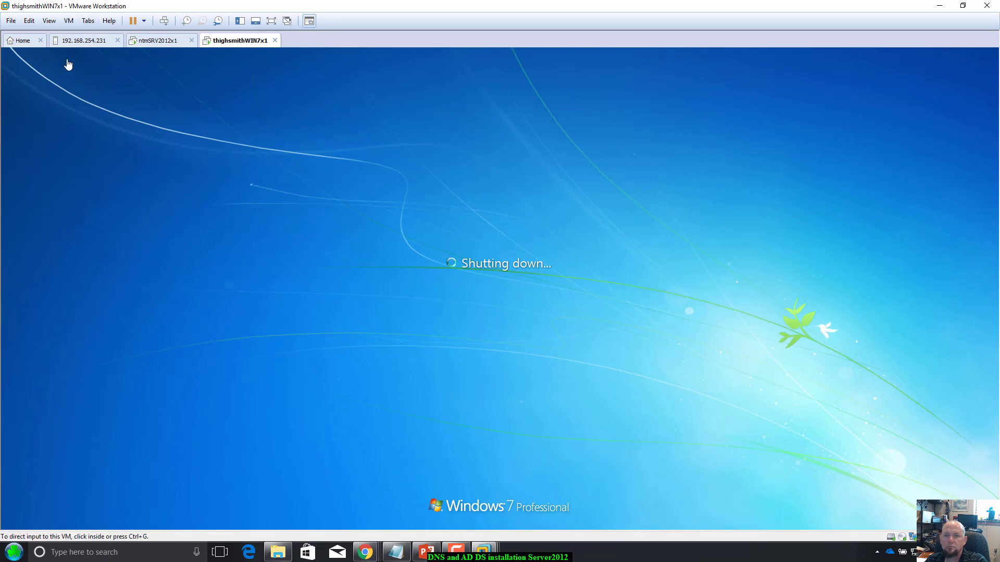
click(140, 42)
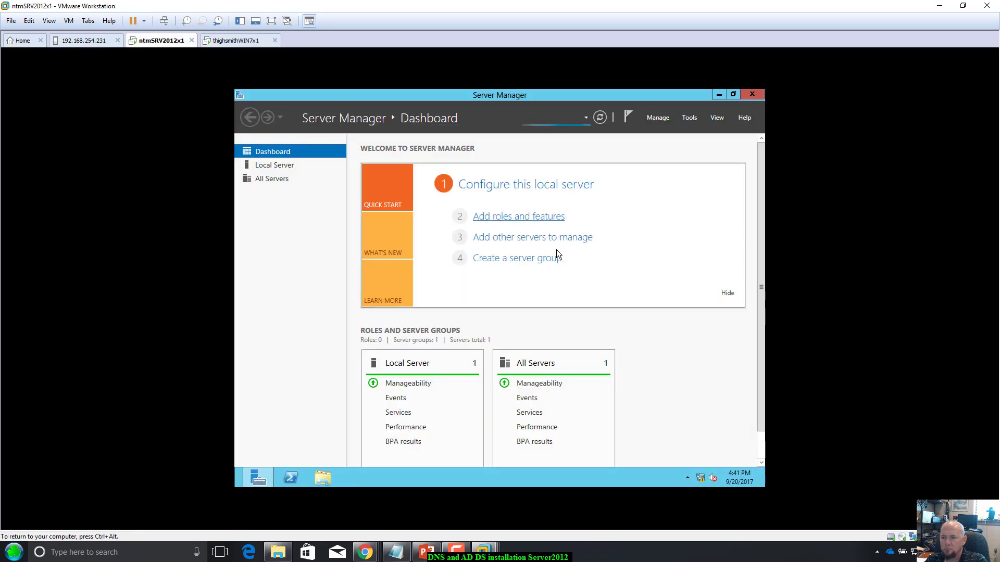
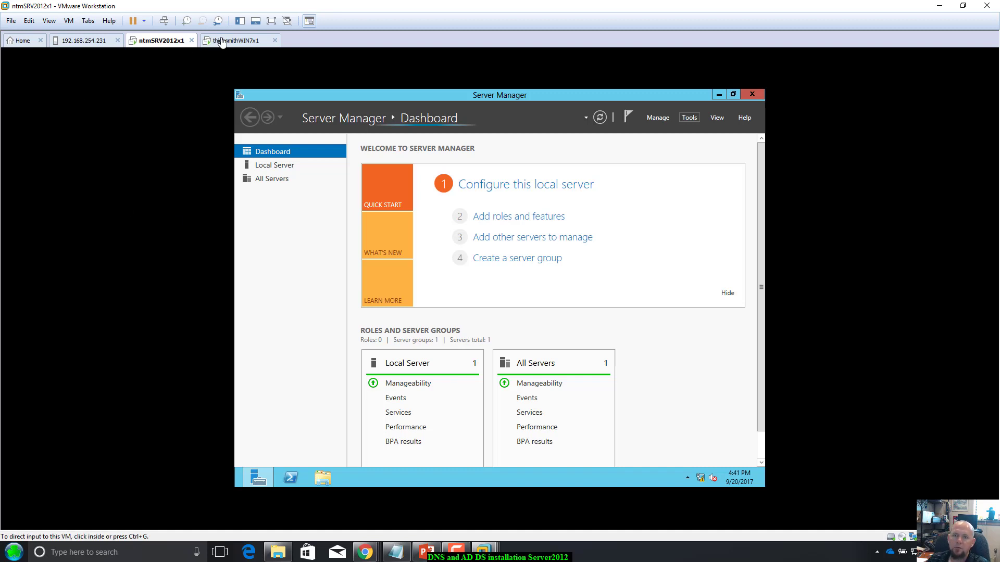
Step: Glance at the Windows 7 client, then open the server's DNS role page showing NTMSRV2012X1 online
click(225, 40)
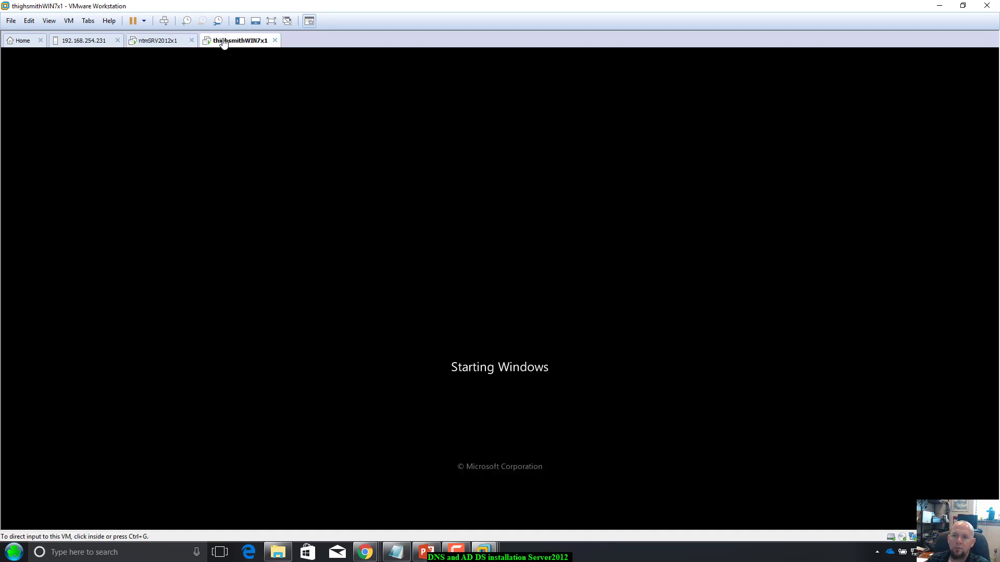
click(158, 41)
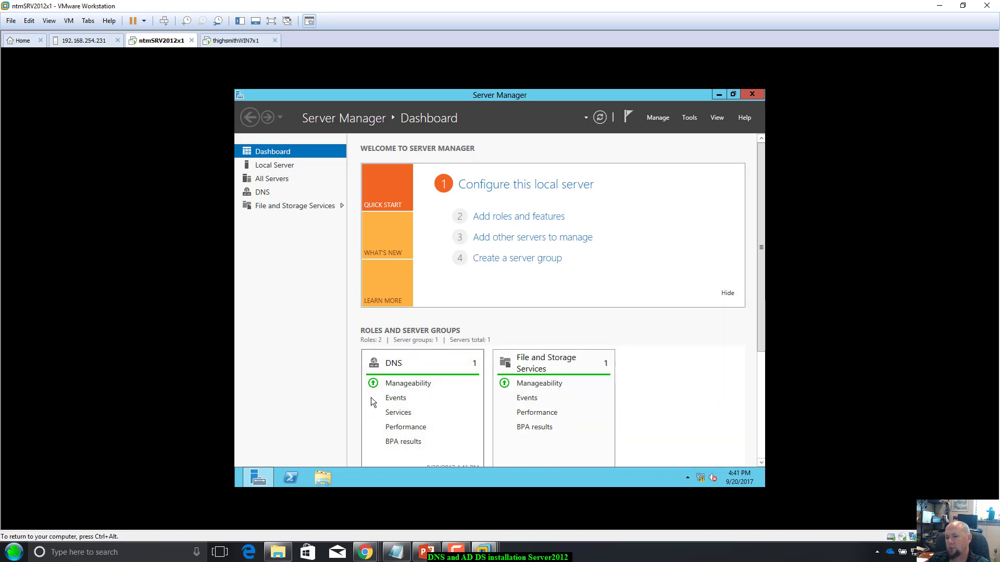
scroll(411, 425, down, 5)
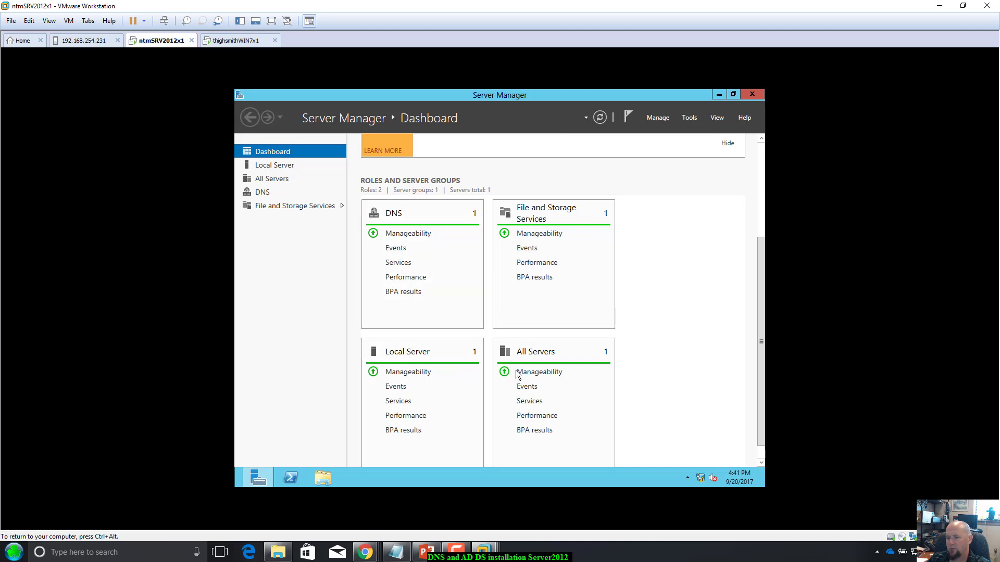
scroll(521, 375, up, 5)
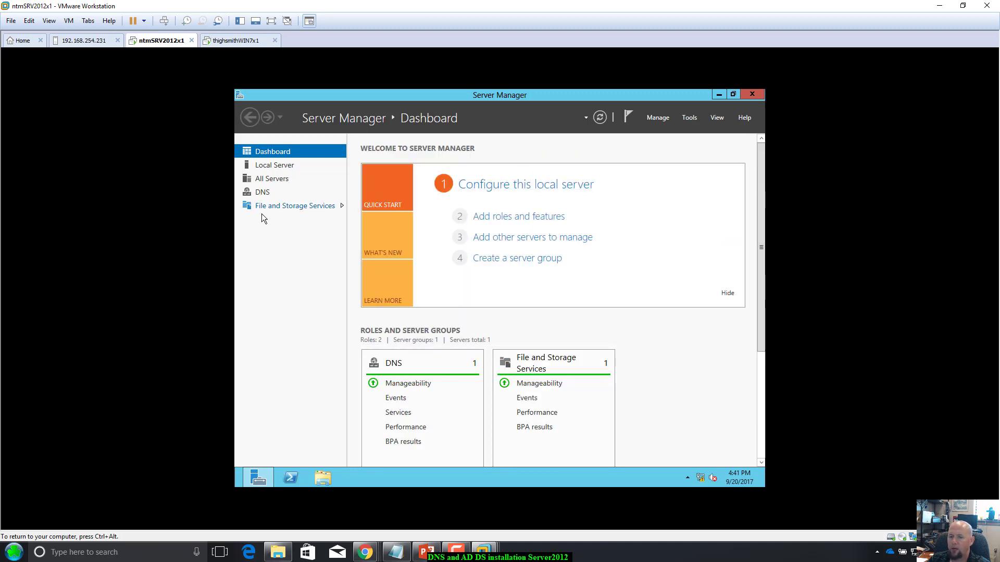
click(265, 192)
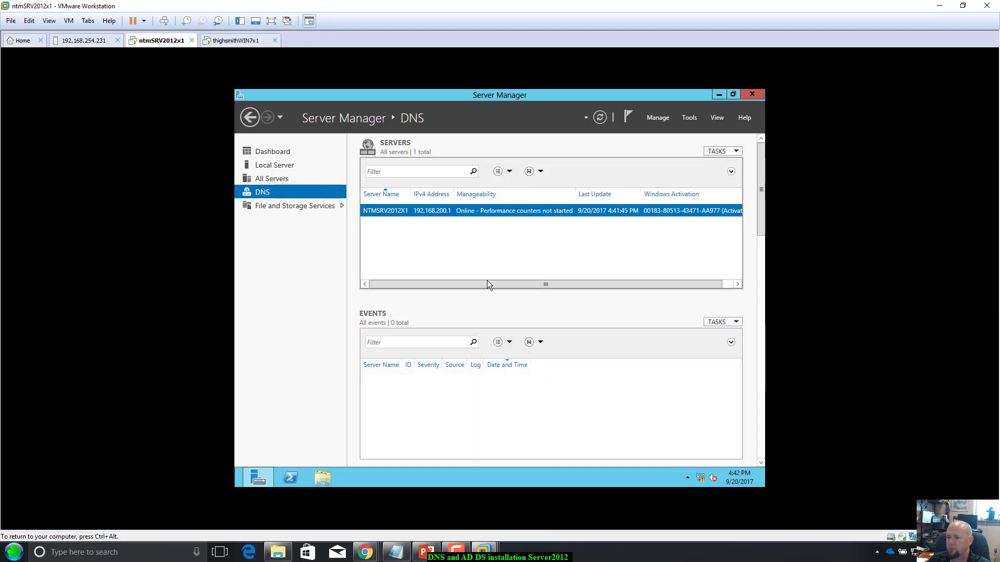
Step: Launch DNS Manager and view myfirstdnszone's records and the 200.168.192.in-addr.arpa reverse zone
right_click(488, 212)
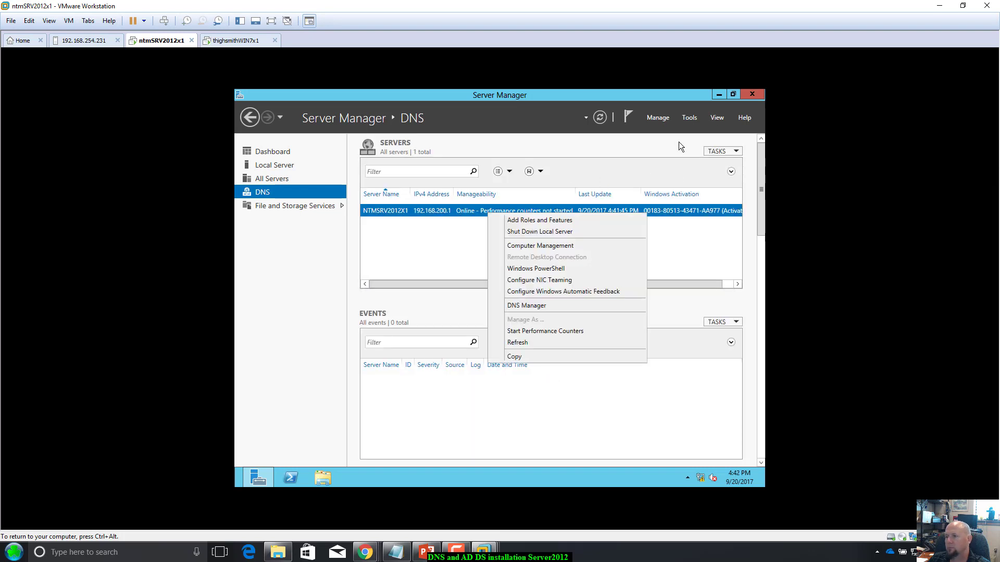
click(536, 308)
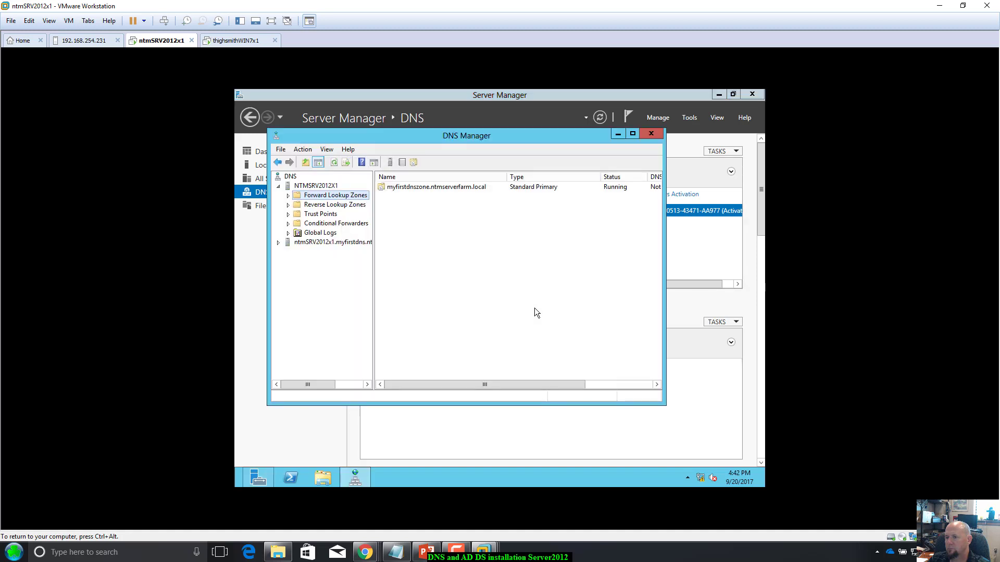
double_click(421, 188)
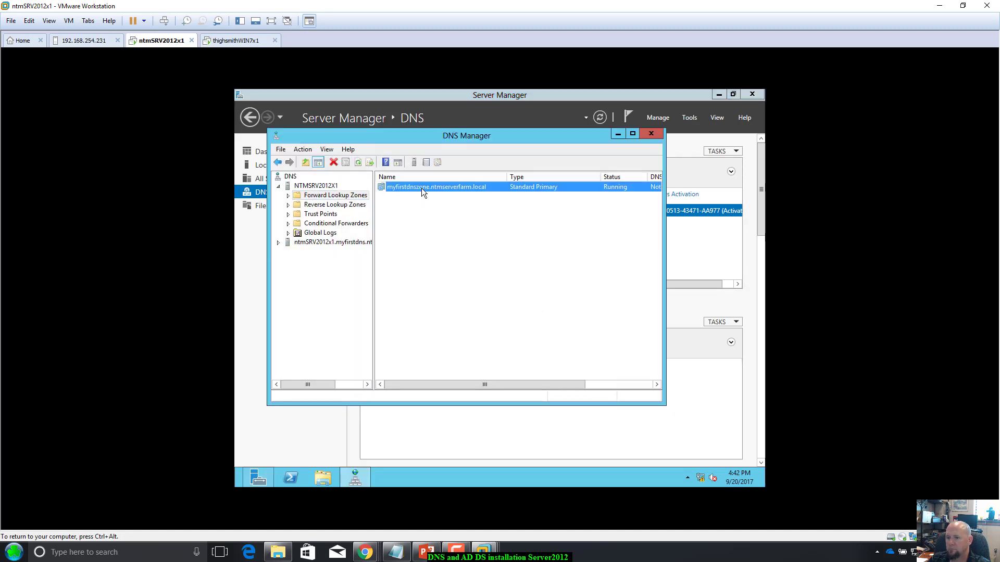
click(338, 195)
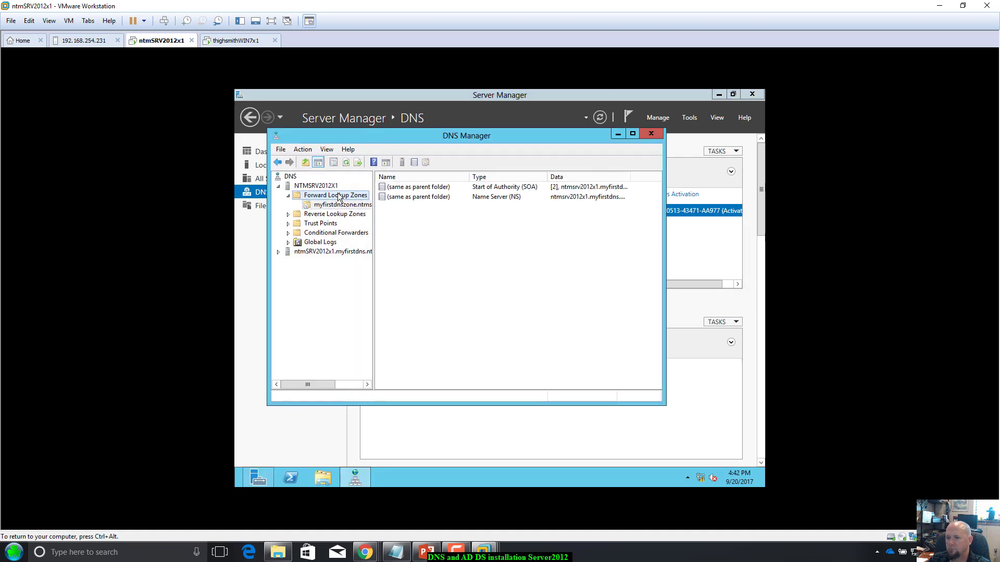
click(341, 204)
click(343, 214)
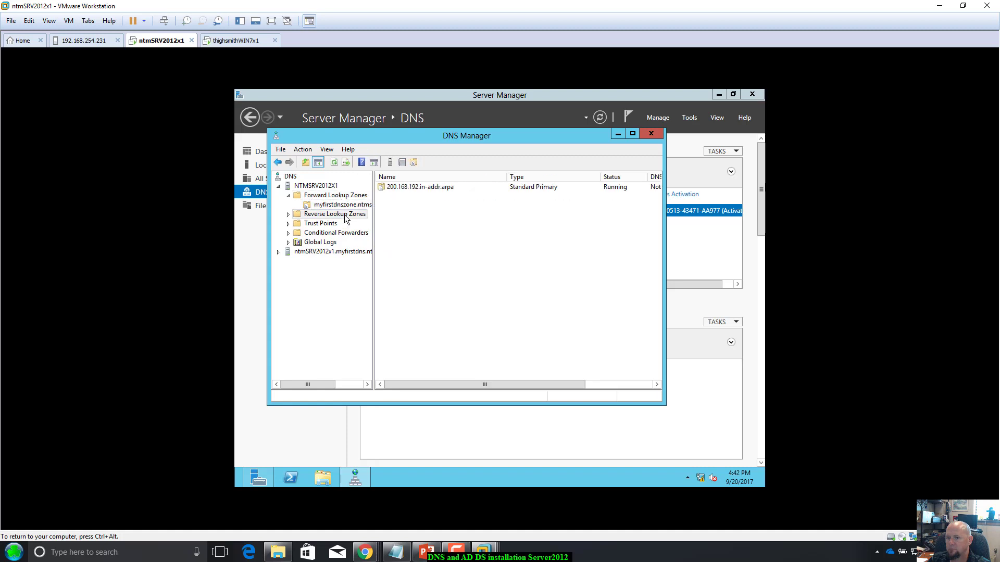
double_click(398, 187)
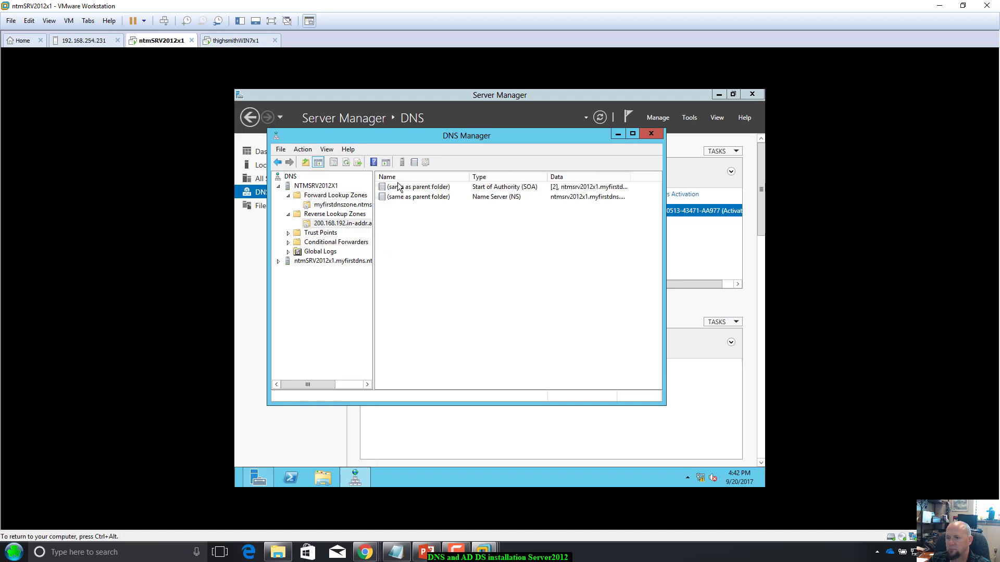
click(341, 205)
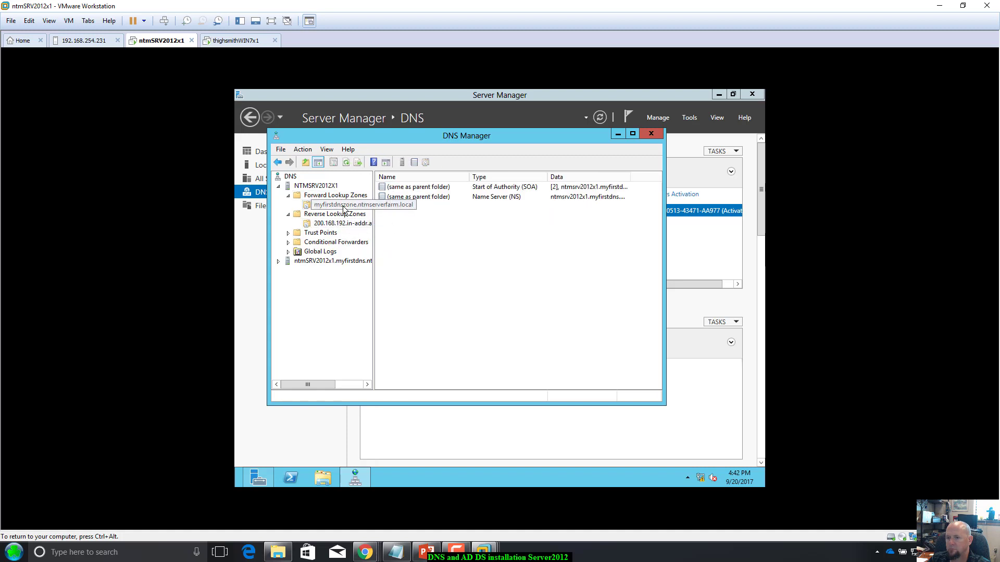
Step: Open myfirstdnszone under the second server entry, arrange the windows, and switch to Windows 7
click(315, 262)
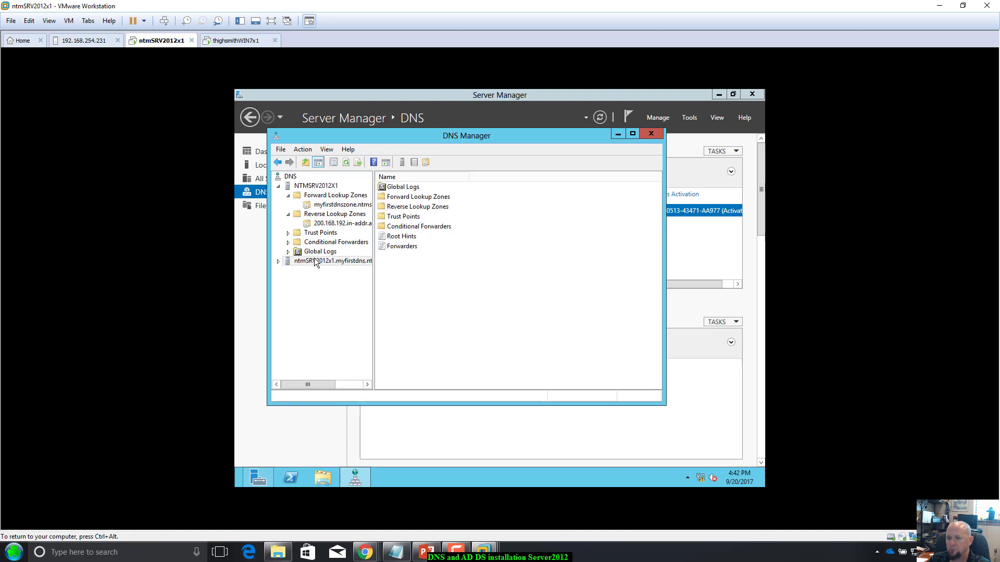
click(404, 200)
double_click(404, 200)
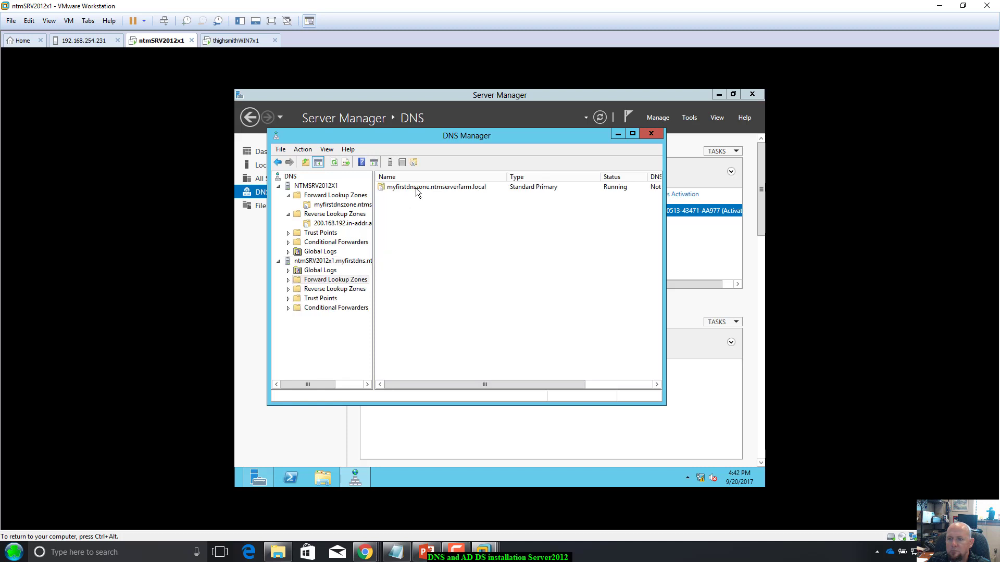
double_click(416, 187)
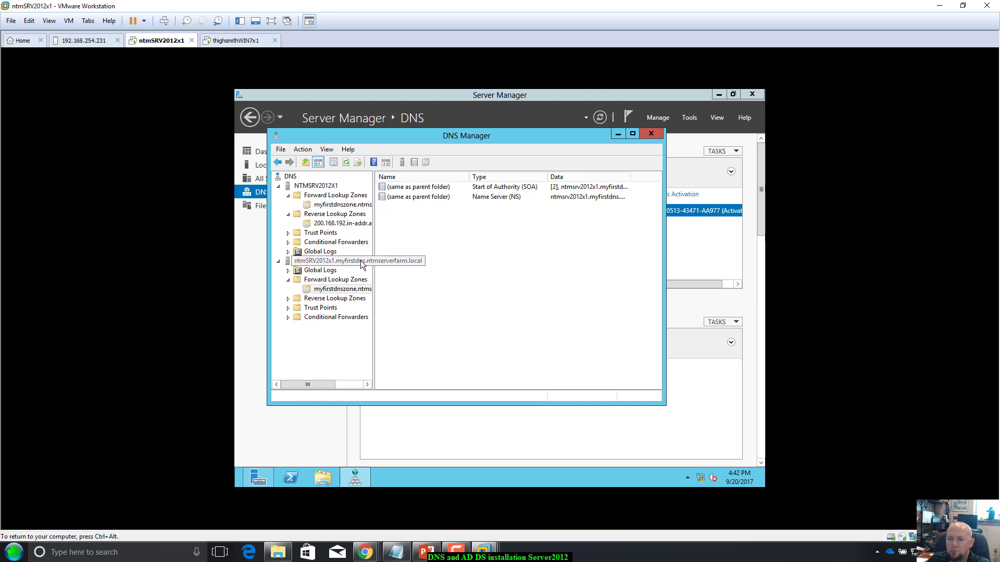
drag(563, 139, 580, 196)
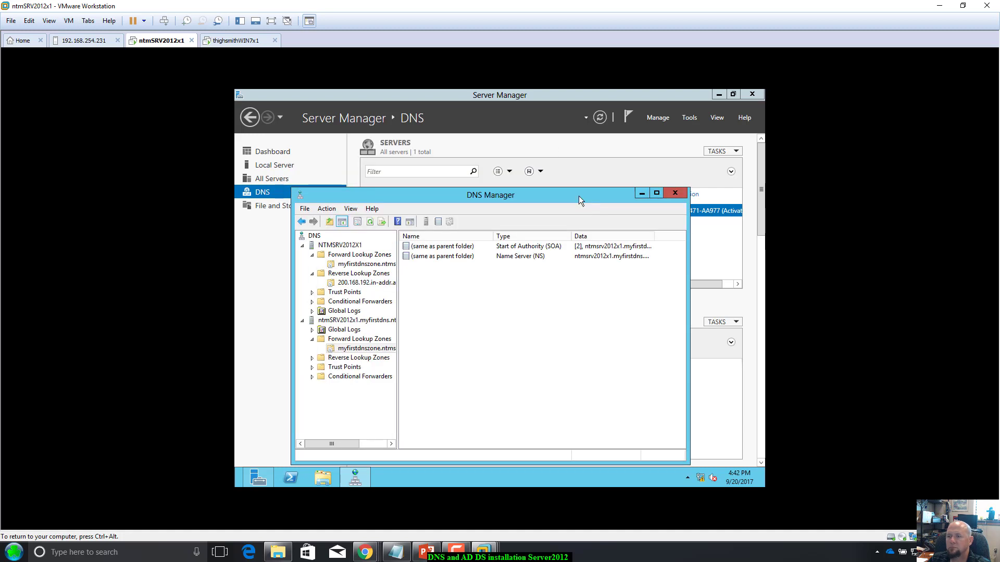
click(557, 98)
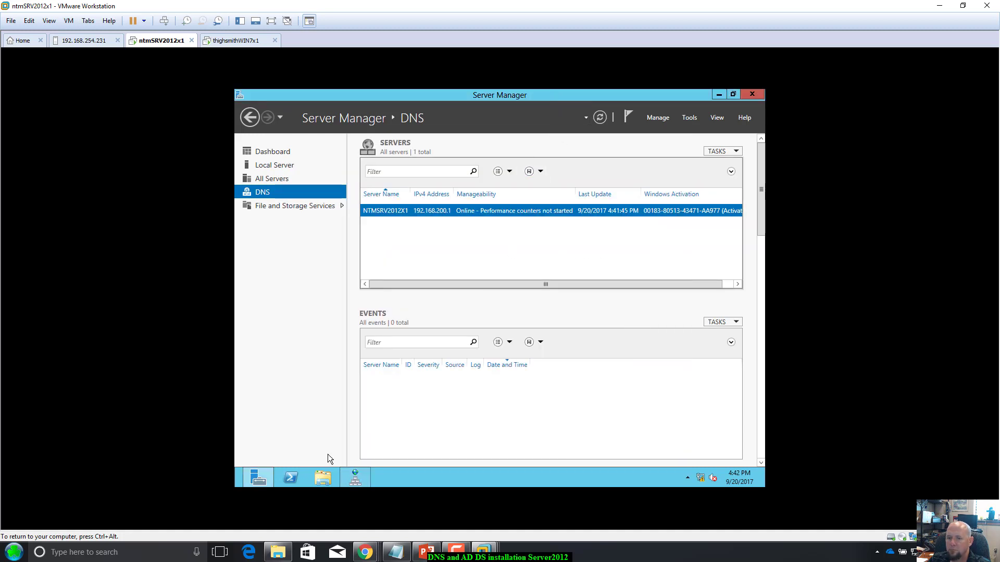
click(355, 478)
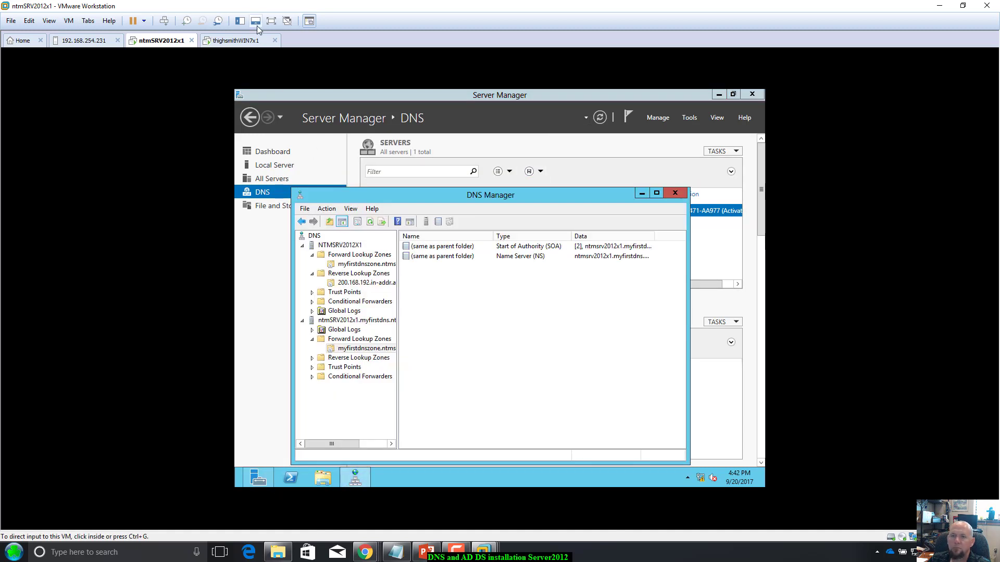
click(239, 41)
Step: Log on to the Windows 7 client with the account password
click(475, 353)
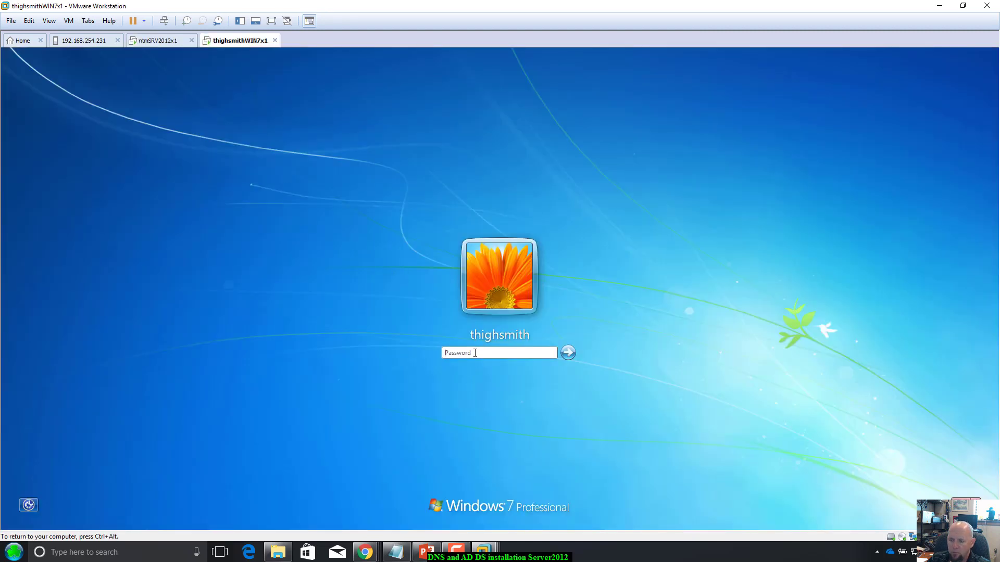
text(••••••)
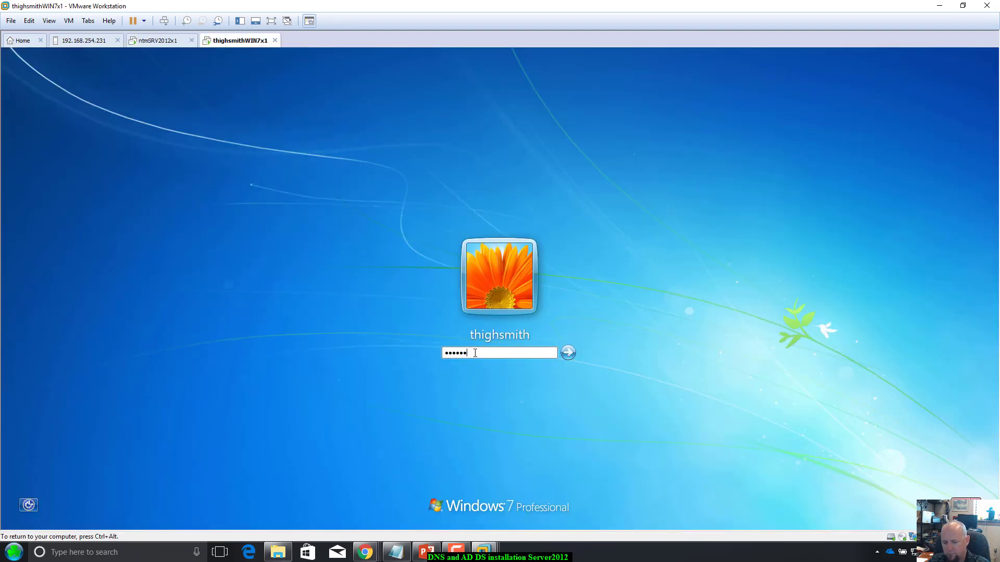
text(•••••••)
key(Return)
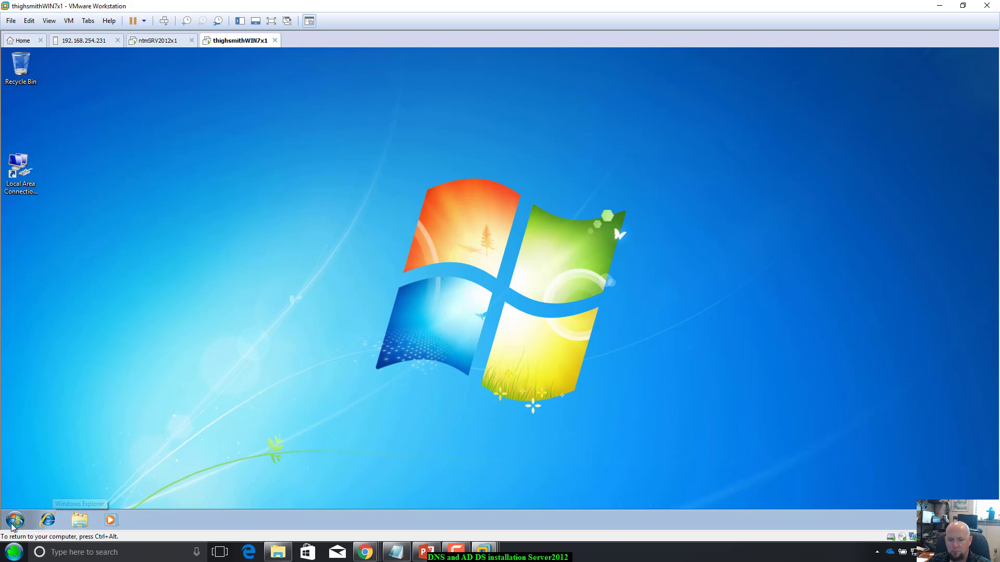
Step: Run ipconfig /all in a command prompt and review IPv4 192.168.200.3 and DNS server 192.168.200.1
key(super)
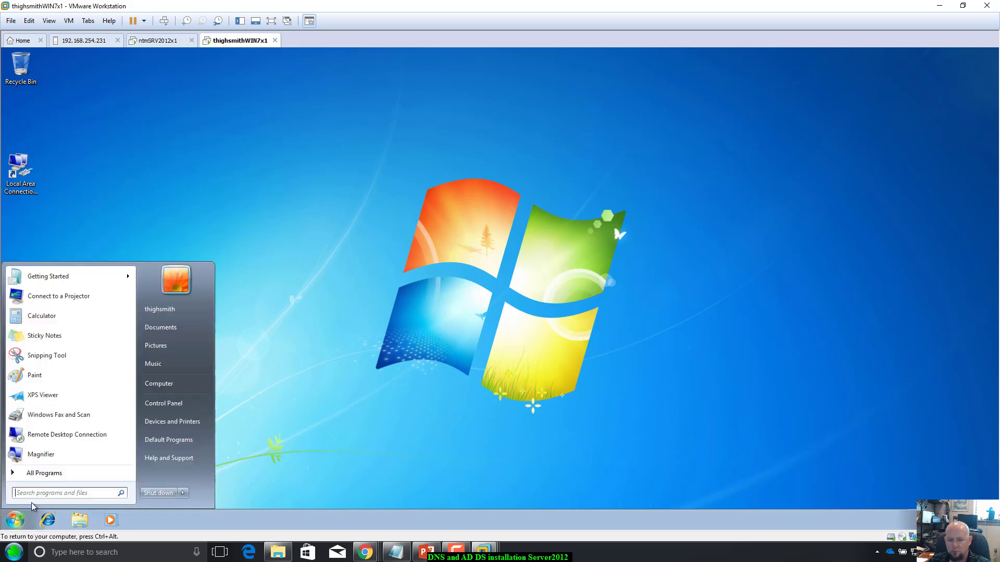
text(cmd)
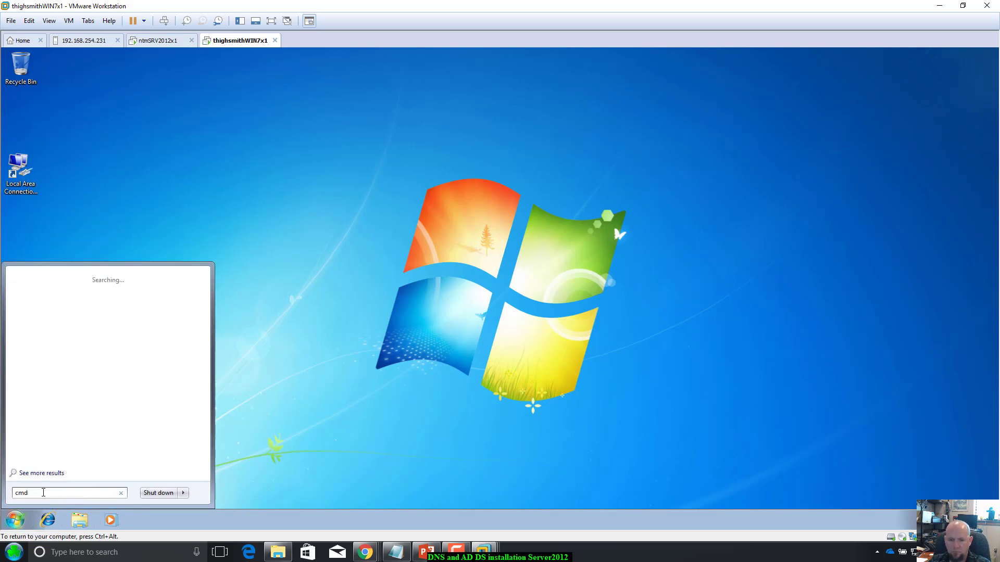
key(Return)
text(ipconfigu)
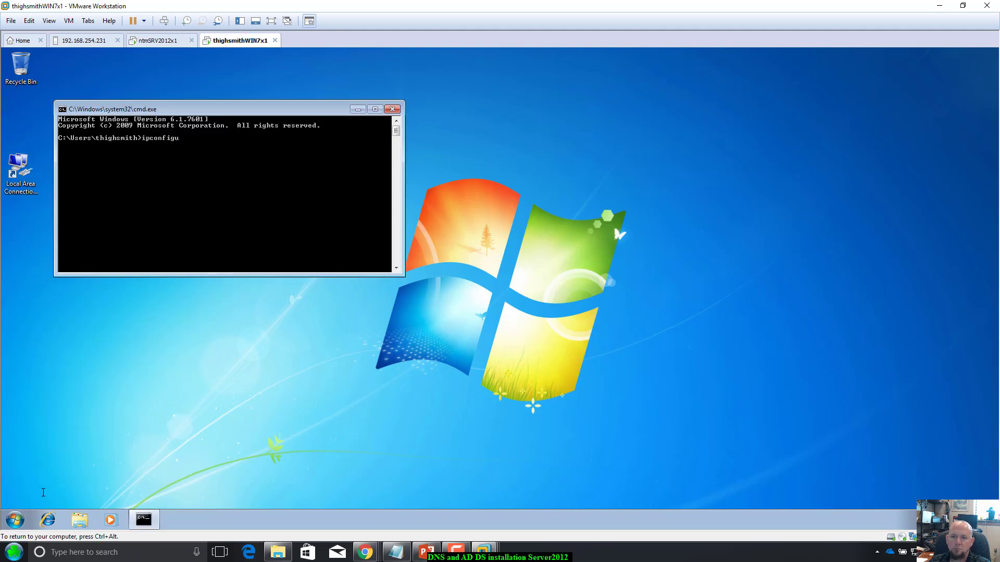
key(BackSpace)
key(Return)
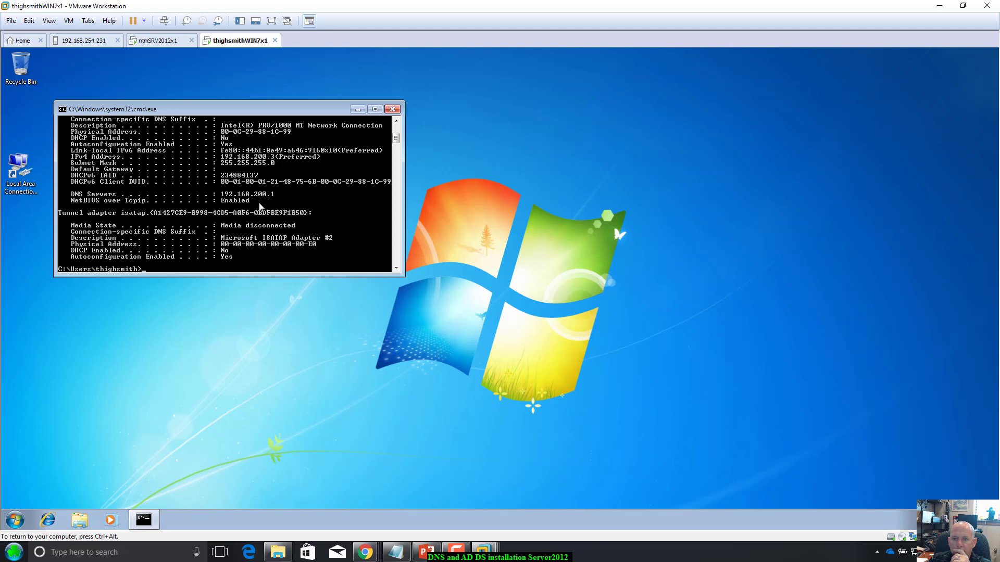
scroll(260, 206, up, 3)
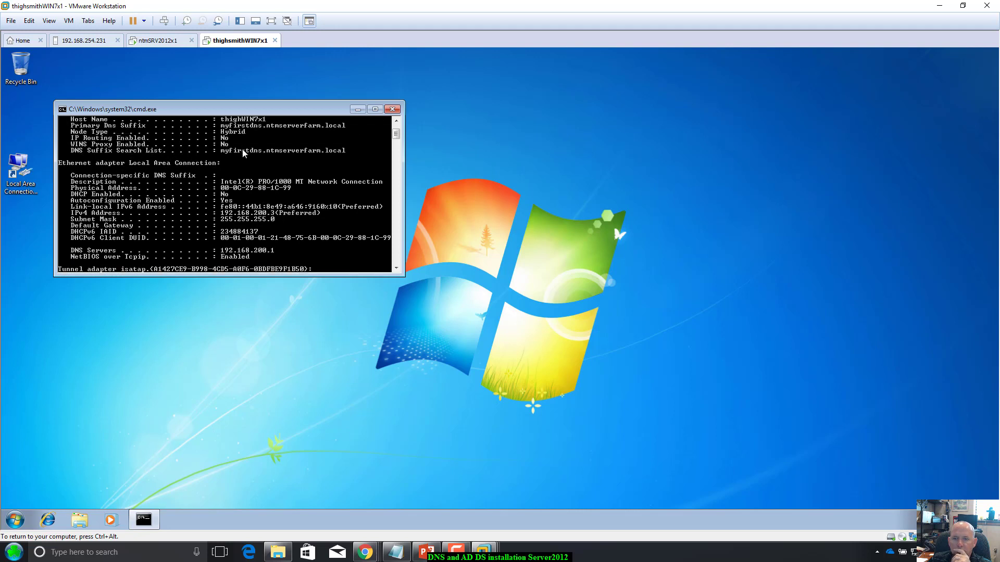
scroll(242, 149, up, 2)
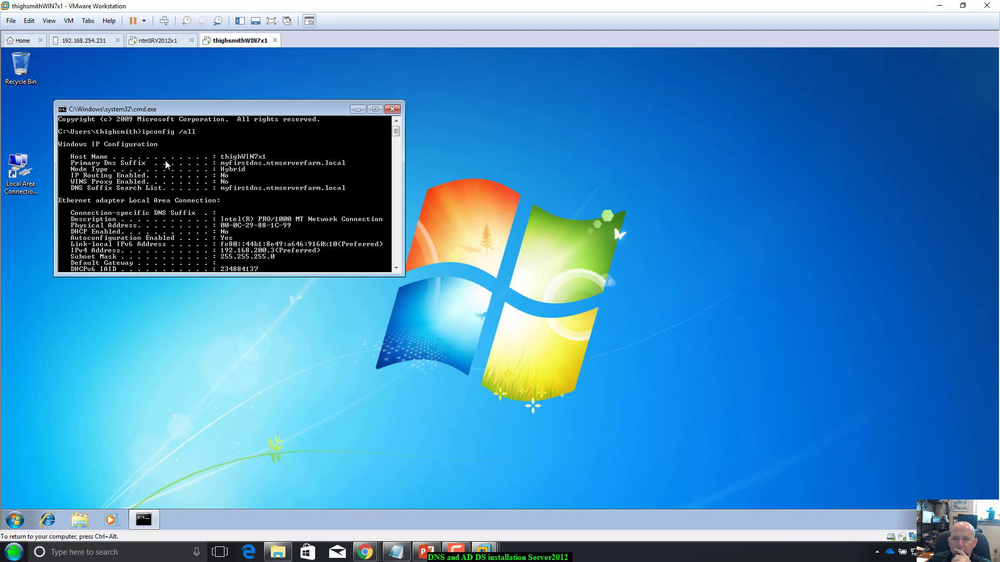
scroll(166, 165, up, 1)
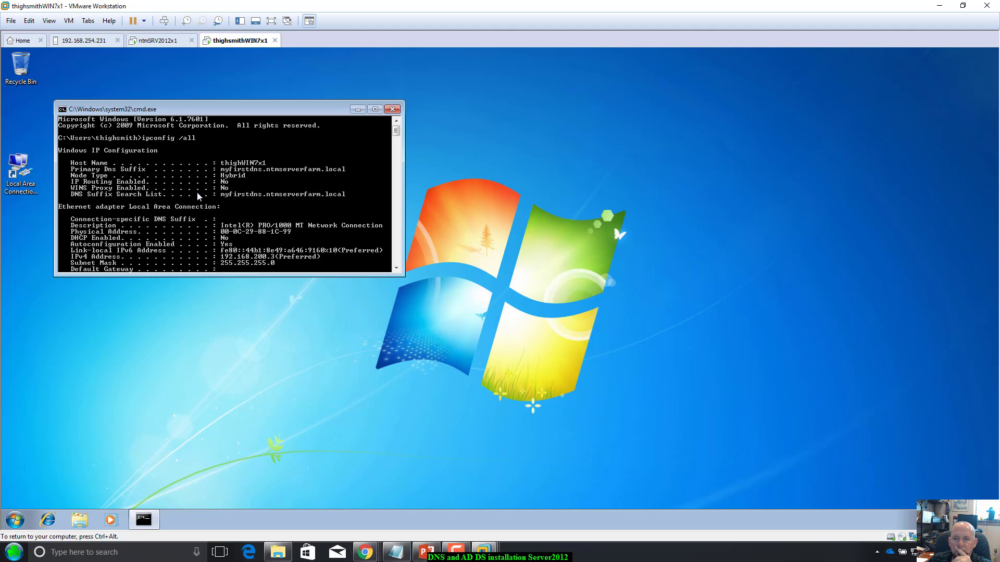
scroll(197, 194, down, 1)
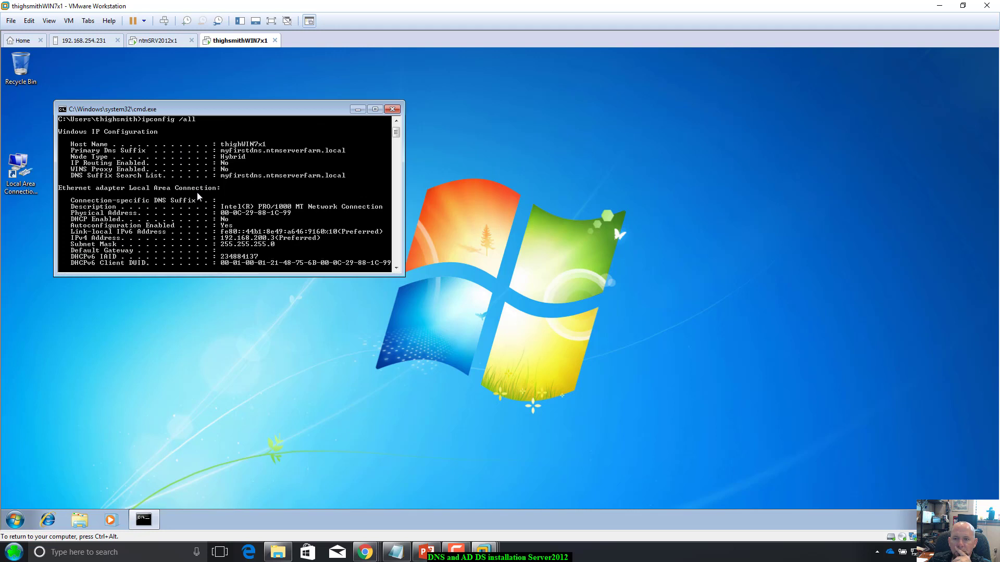
scroll(197, 195, down, 6)
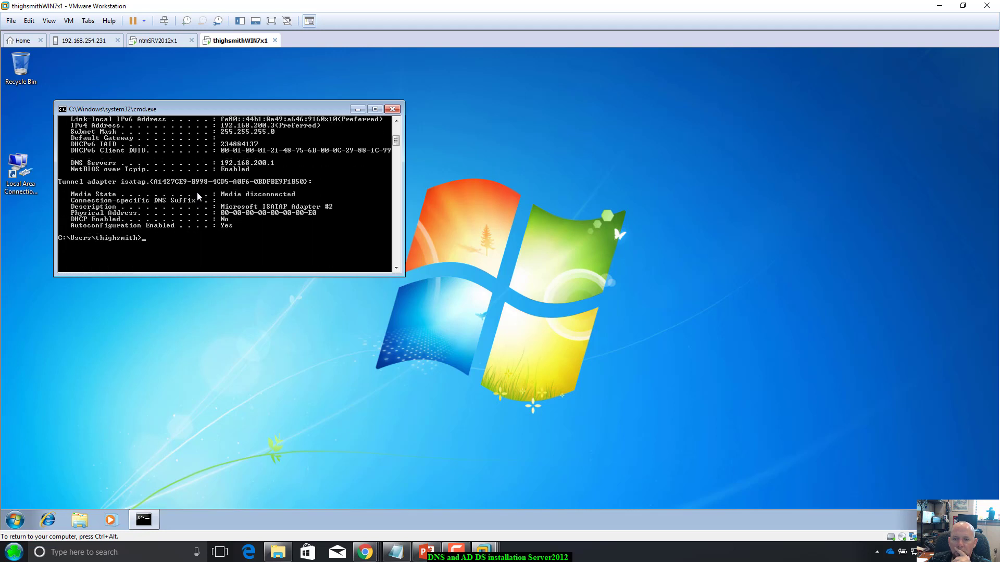
scroll(197, 192, up, 1)
Step: On the server, expand Forward Lookup Zones in DNS Manager and select myfirstdnszone
click(172, 42)
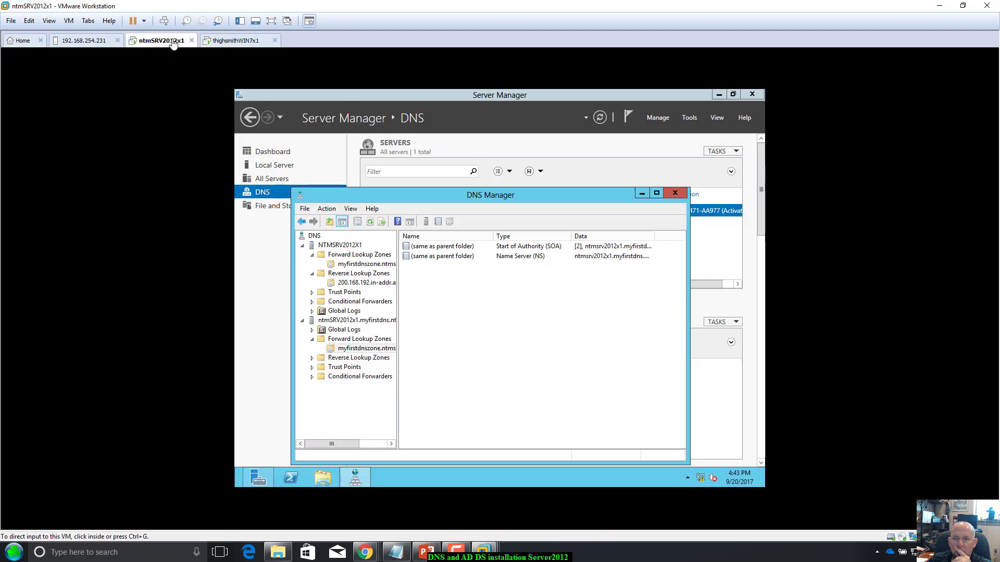
click(367, 323)
click(422, 258)
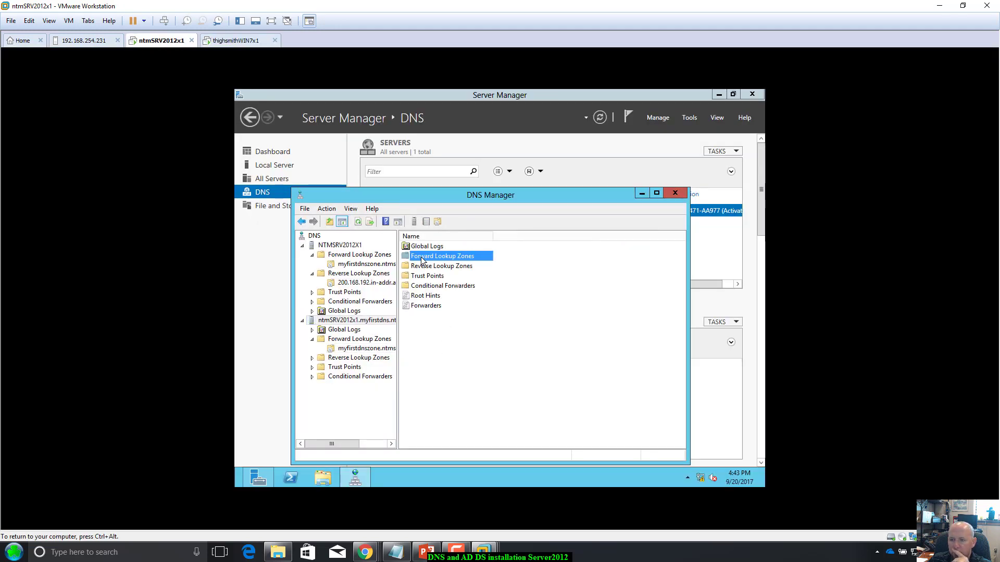
double_click(422, 257)
double_click(430, 246)
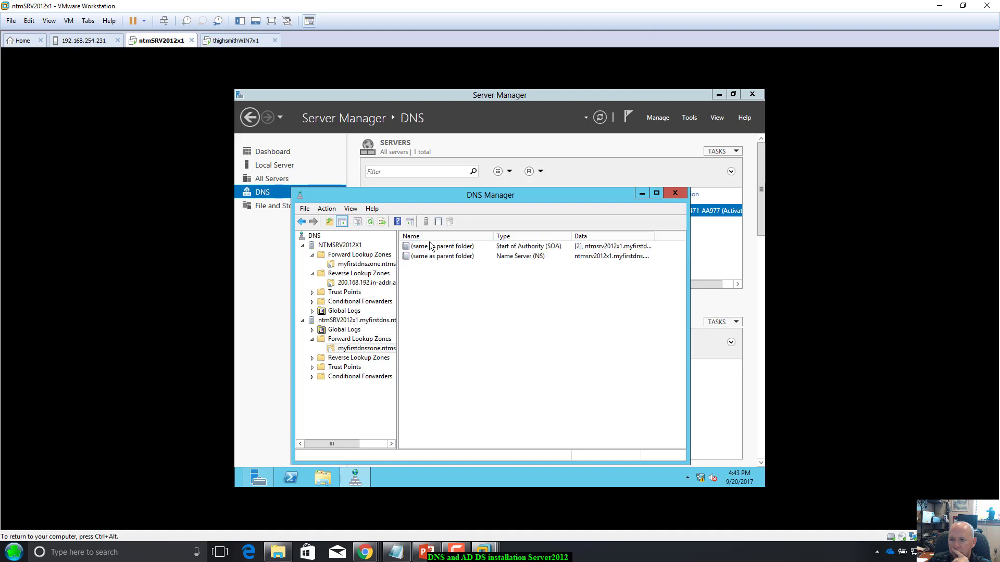
click(345, 265)
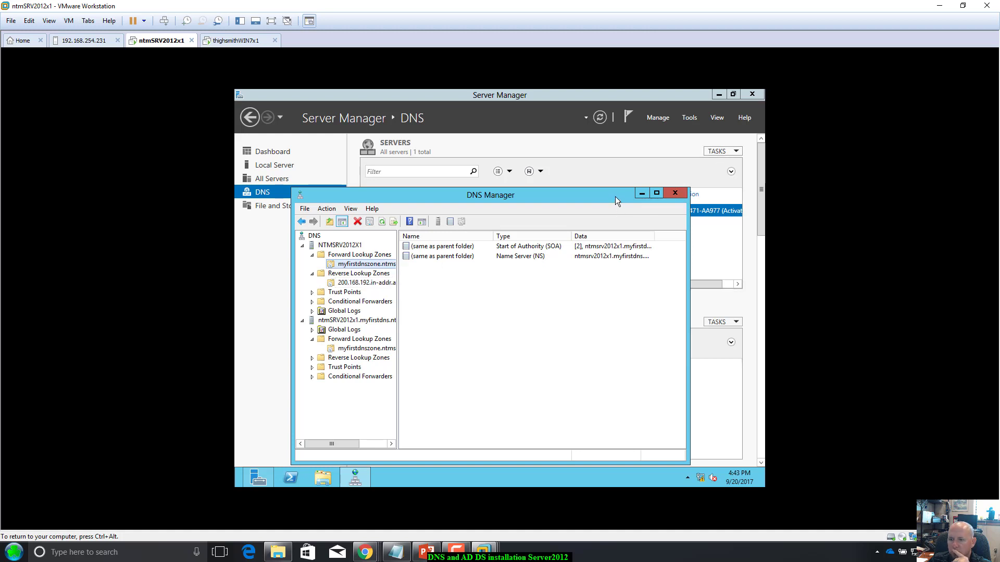
Step: Set myfirstdnszone's SOA refresh interval to 1 minute and retry interval to 2 minutes
right_click(376, 264)
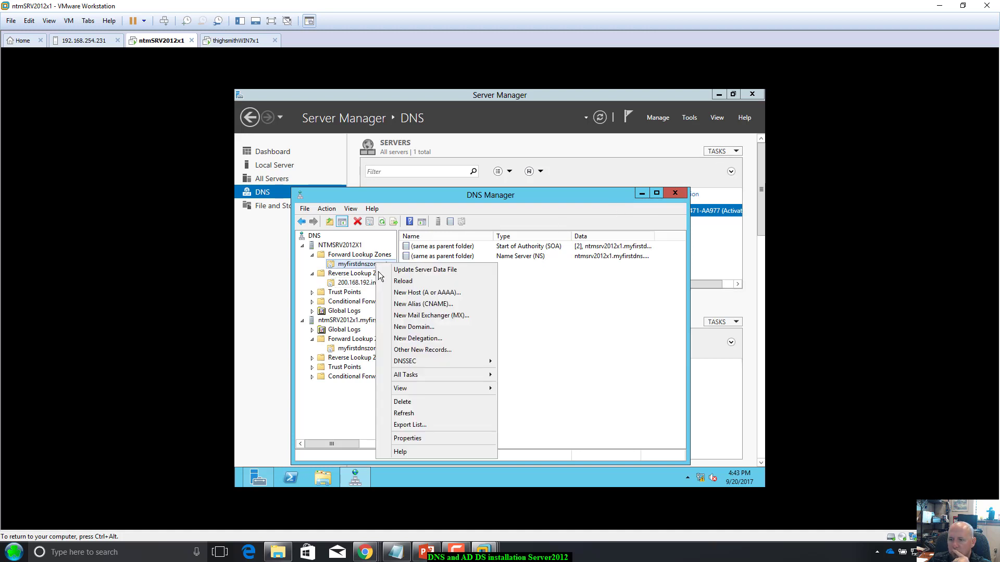
click(420, 436)
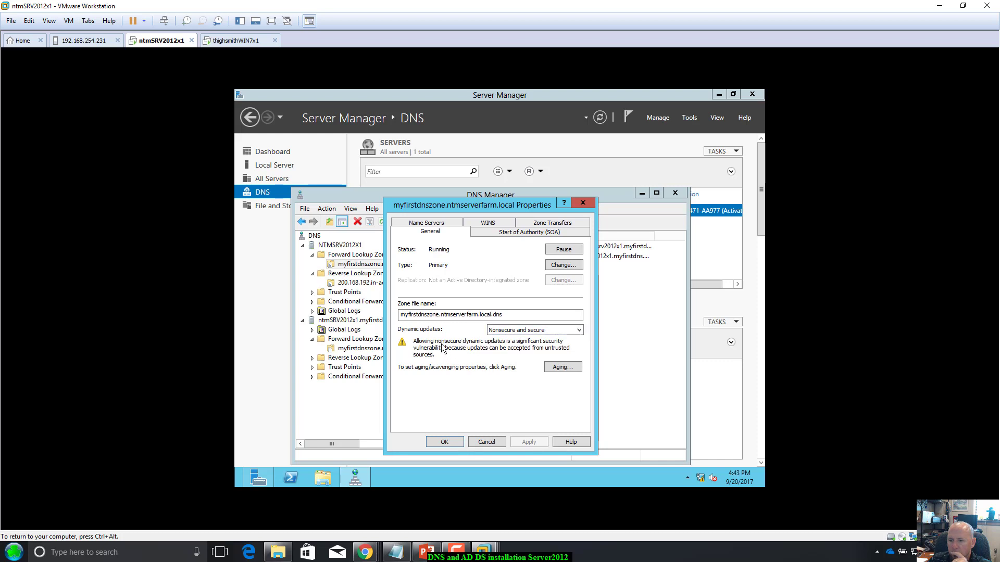
click(520, 233)
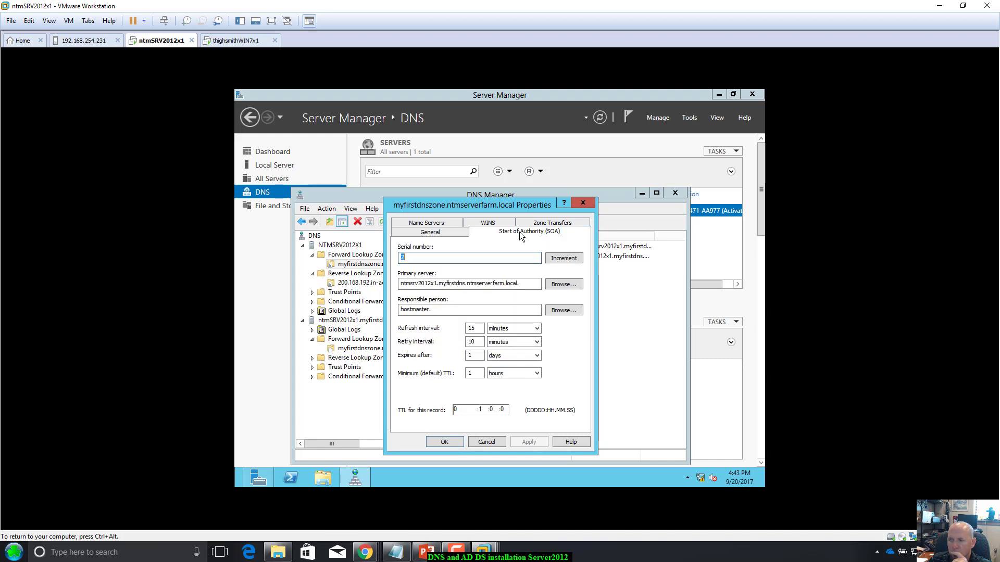
double_click(479, 329)
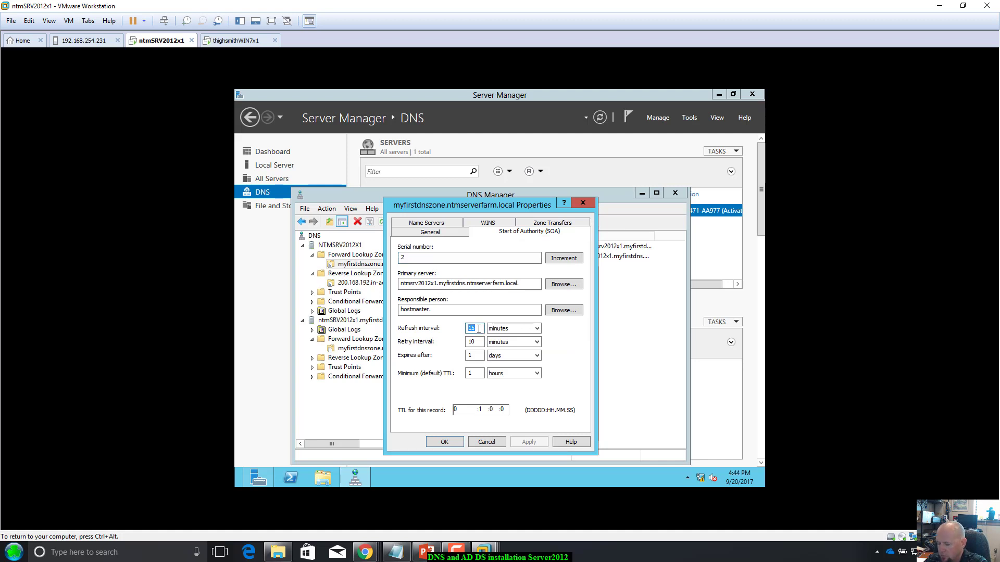
text(1)
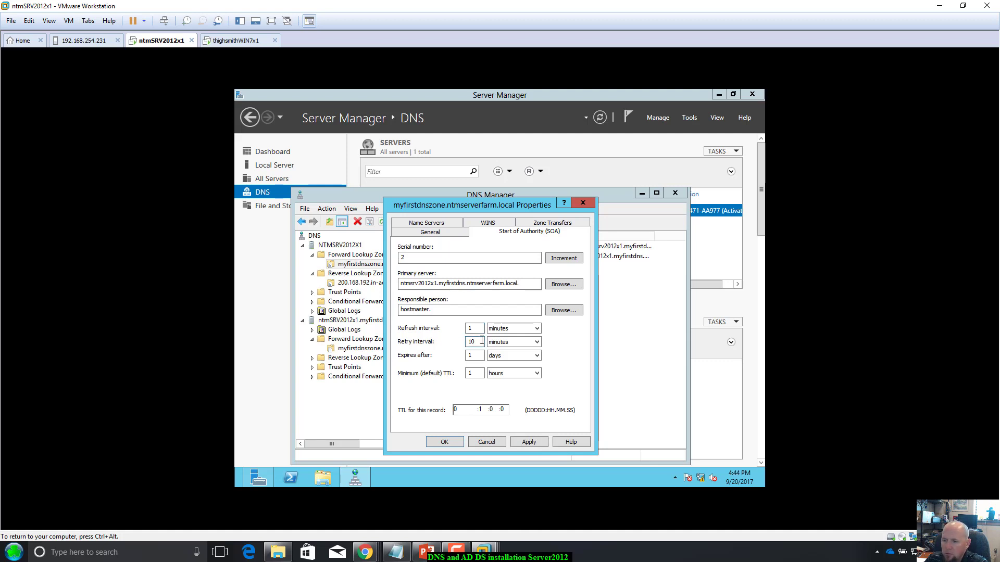
text(2)
click(528, 443)
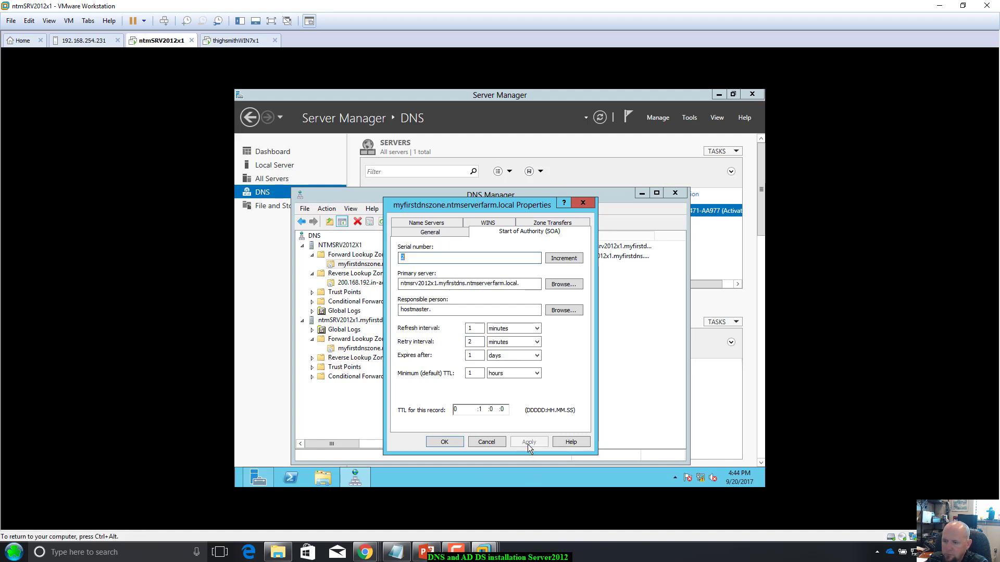
click(440, 445)
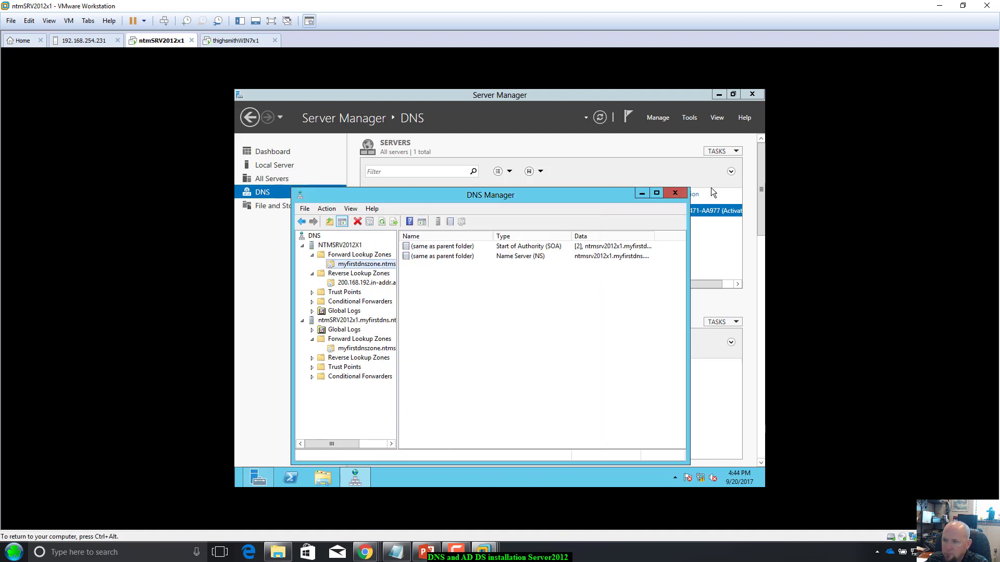
Step: Close DNS Manager and refresh the server list on Server Manager's DNS page
click(684, 193)
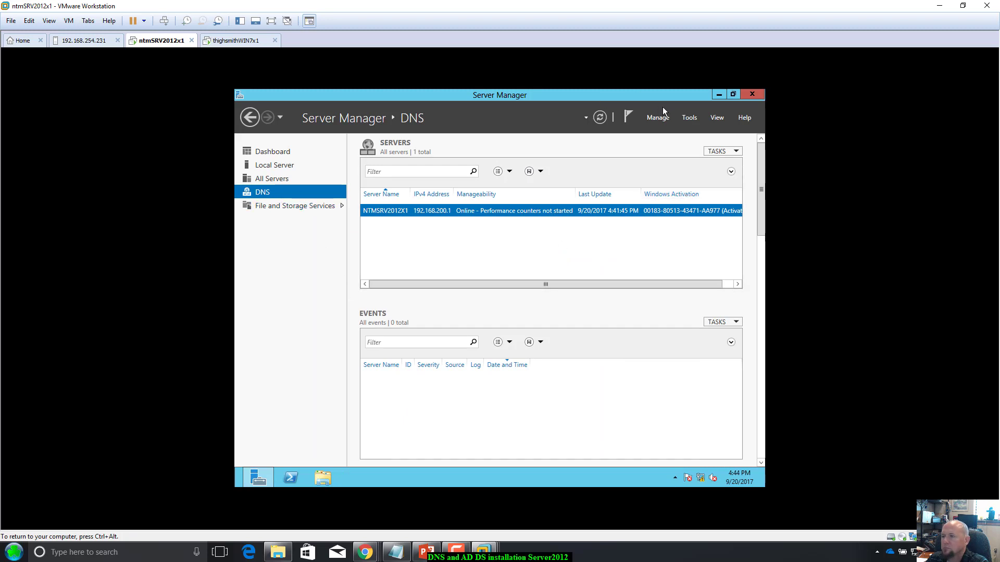
click(686, 117)
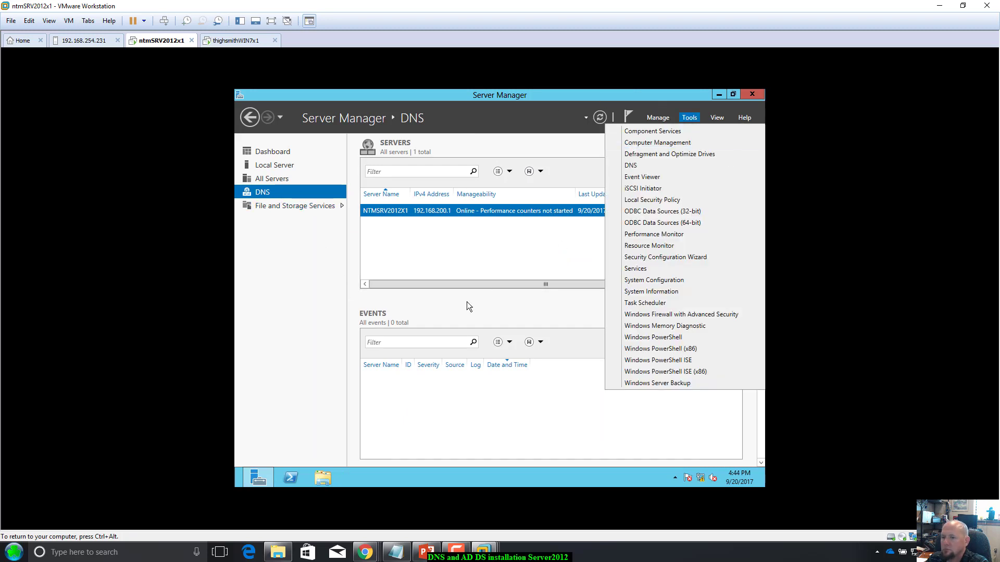
click(473, 254)
right_click(473, 211)
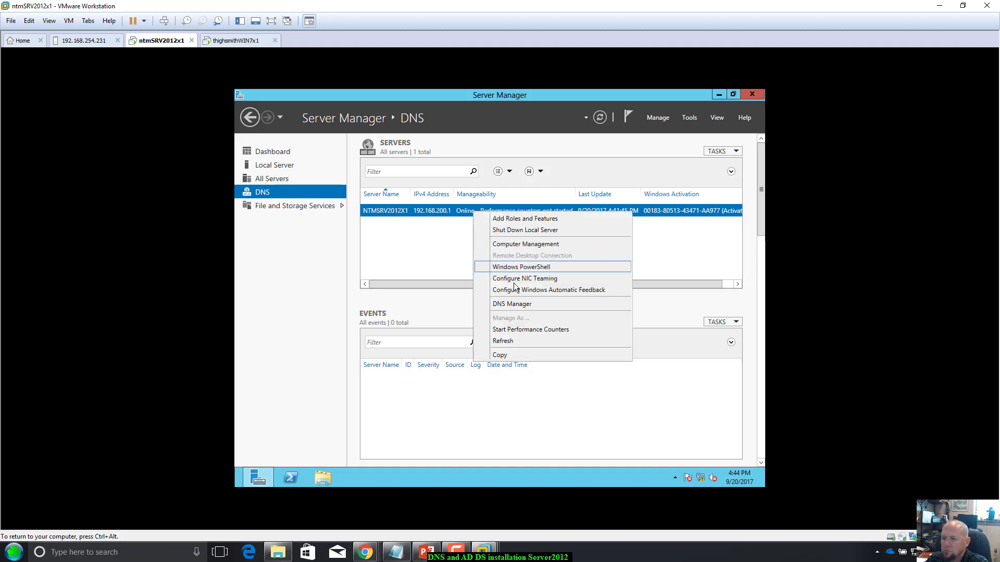
click(531, 343)
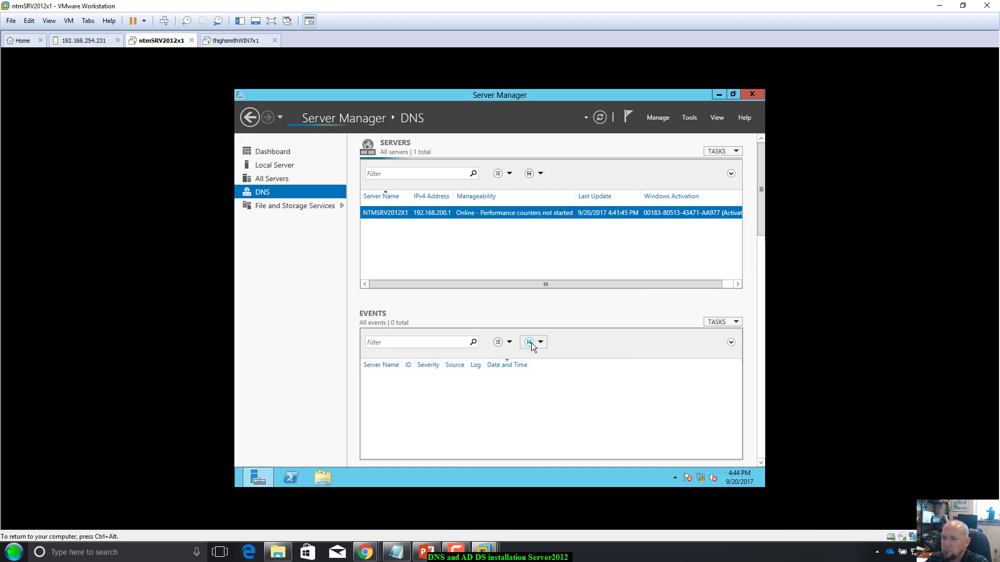
right_click(476, 212)
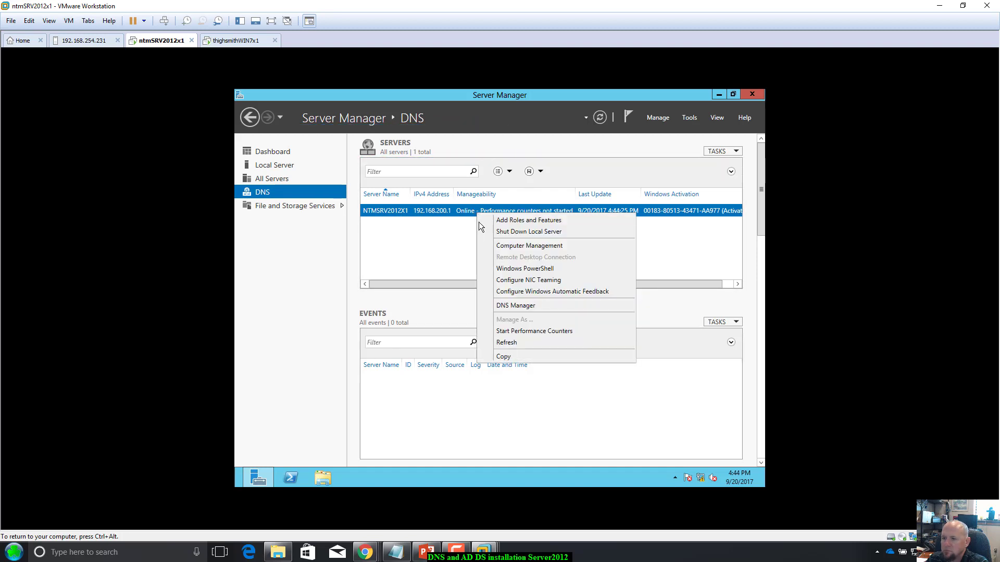
Step: Update myfirstdnszone's server data file and reload the zone, then view the Windows 7 client
click(525, 304)
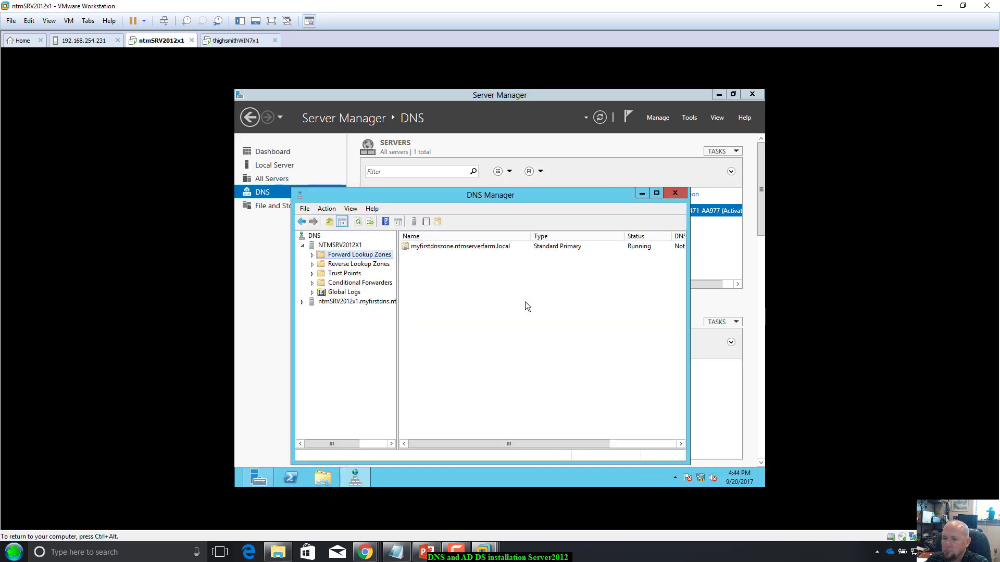
double_click(463, 246)
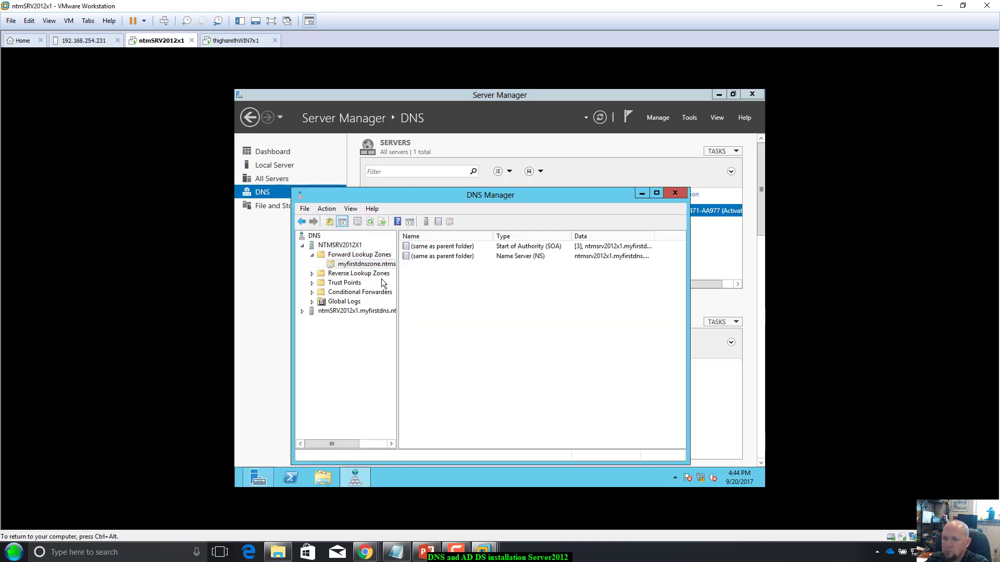
right_click(369, 264)
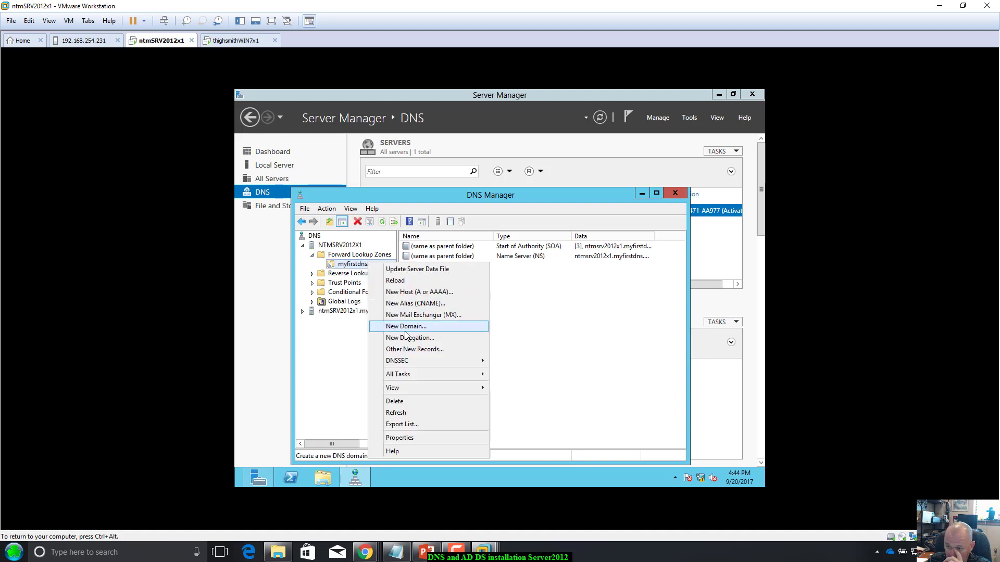
click(419, 271)
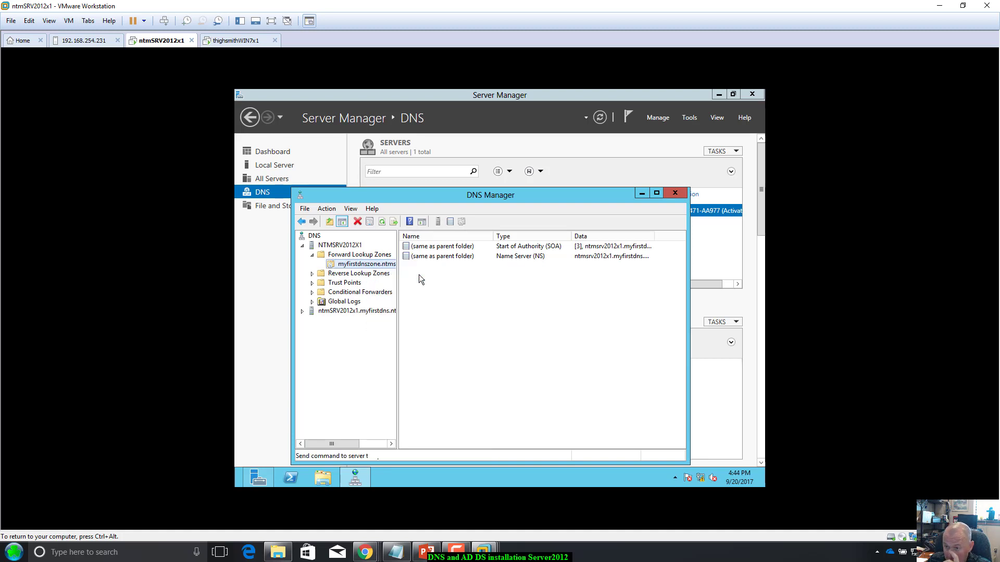
right_click(386, 268)
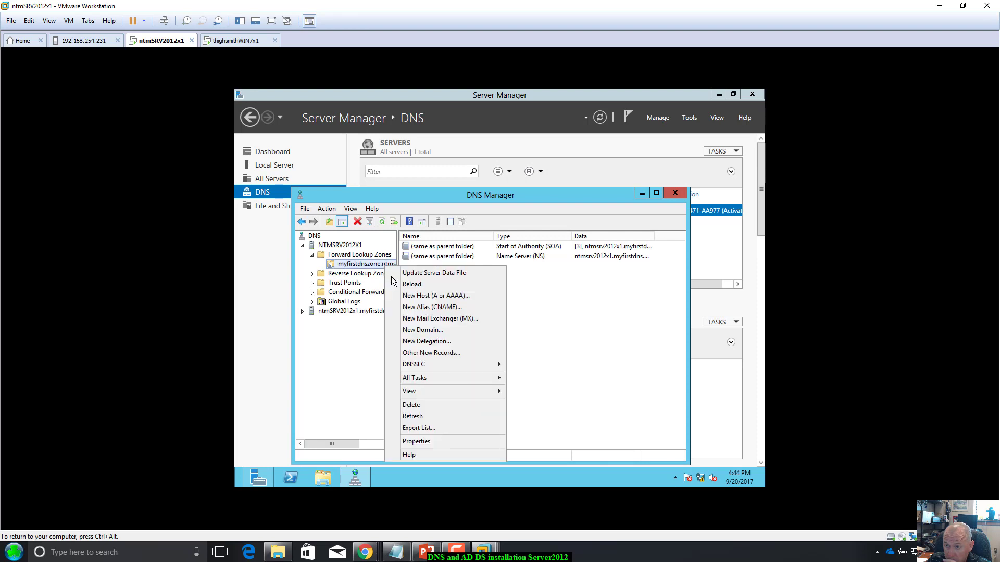
click(402, 284)
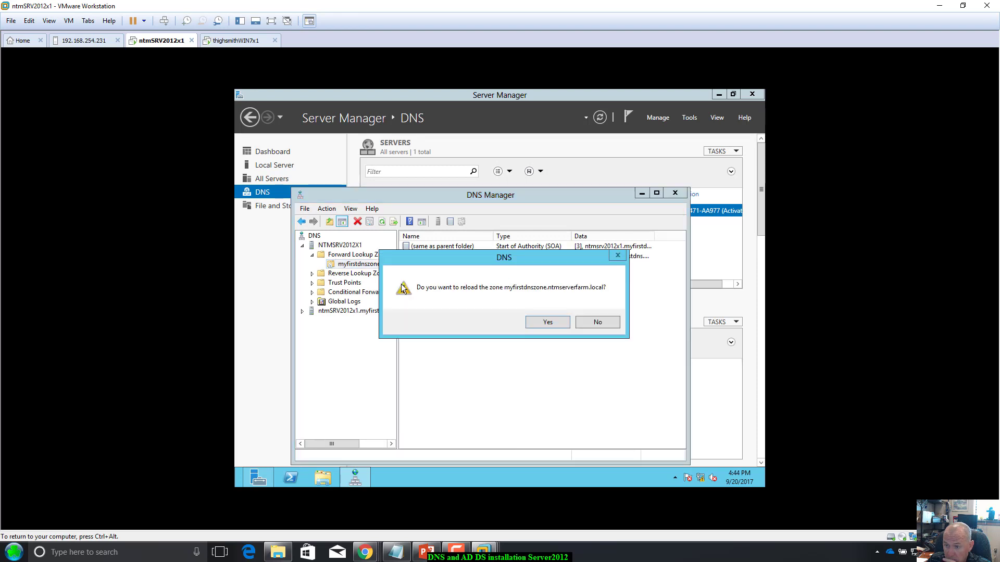
click(546, 321)
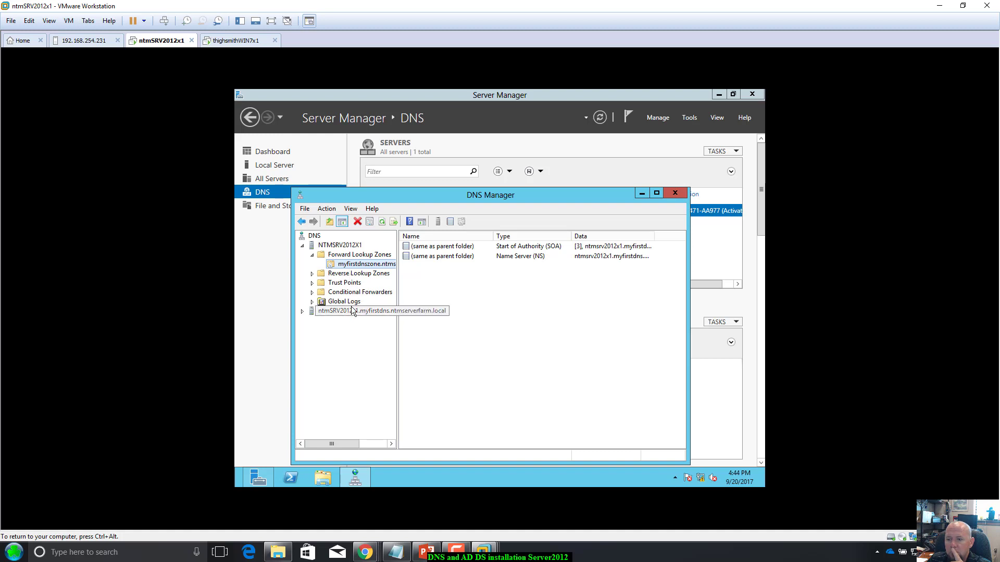
click(235, 41)
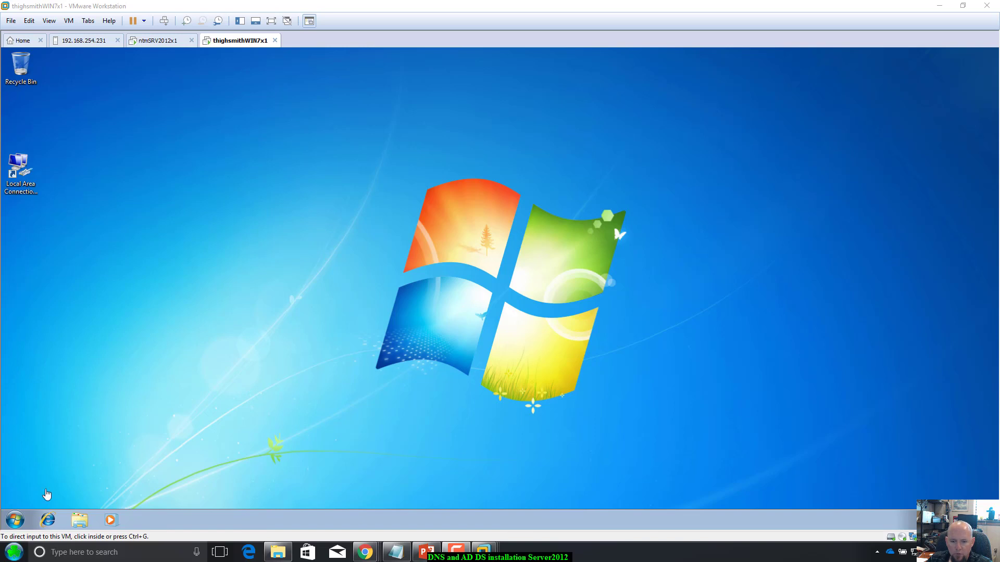
Step: Turn on network discovery and file sharing for public networks on the Windows 7 client
click(79, 520)
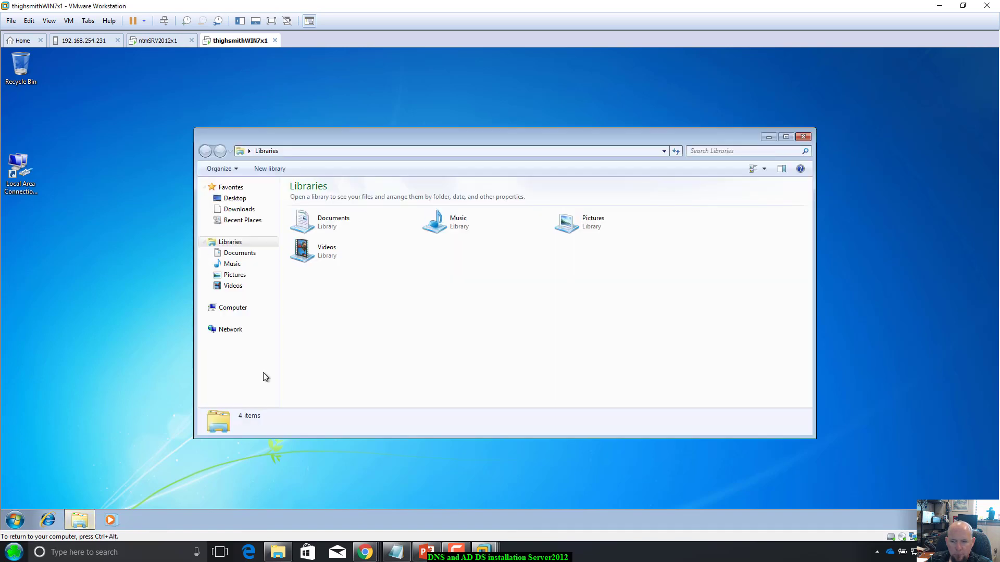
click(237, 335)
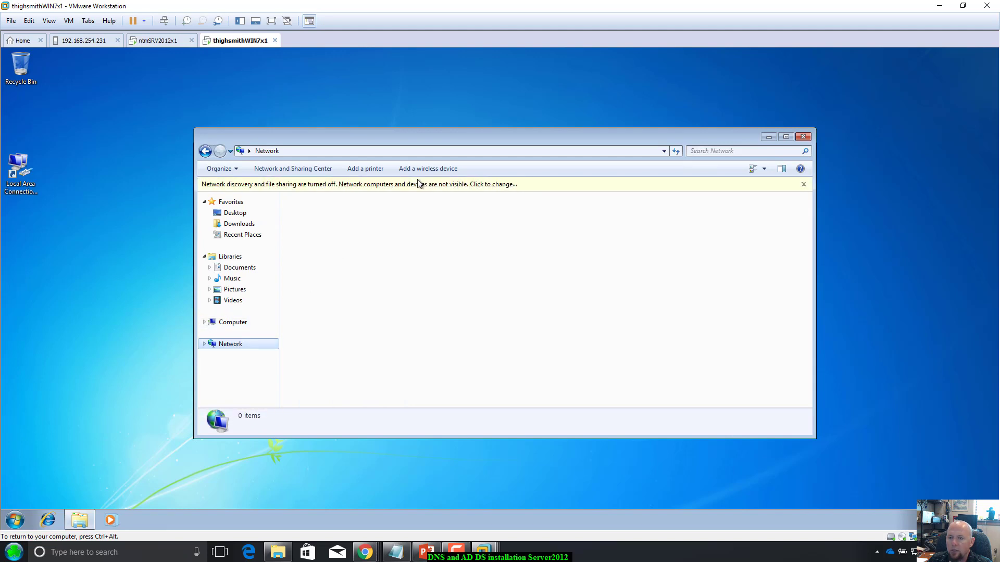
click(465, 187)
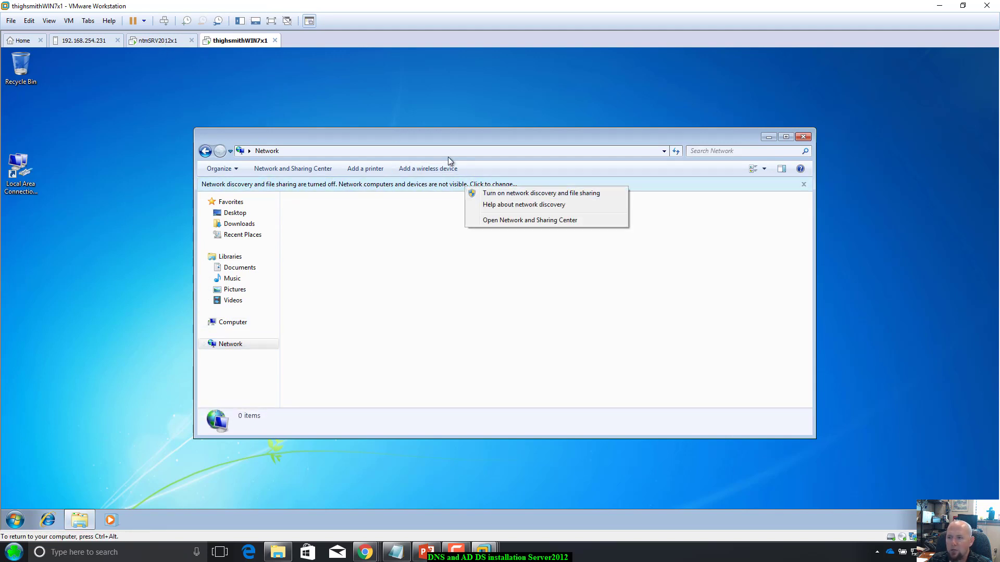
click(520, 197)
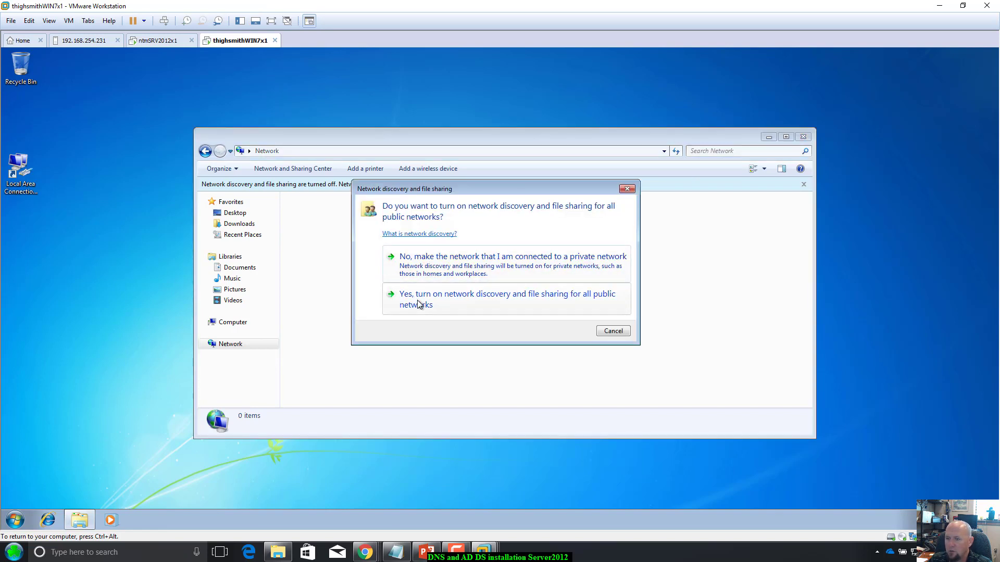
click(417, 301)
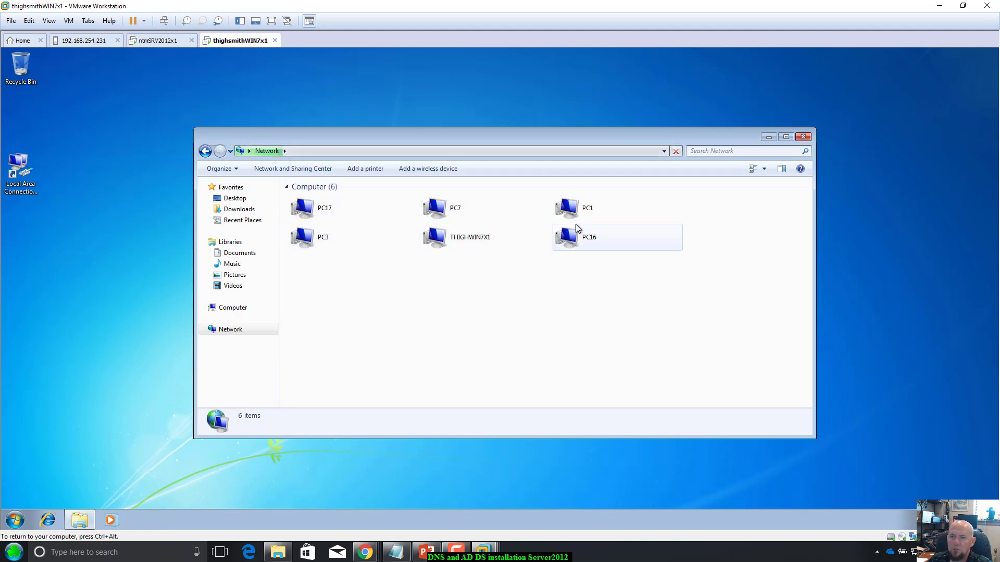
click(158, 41)
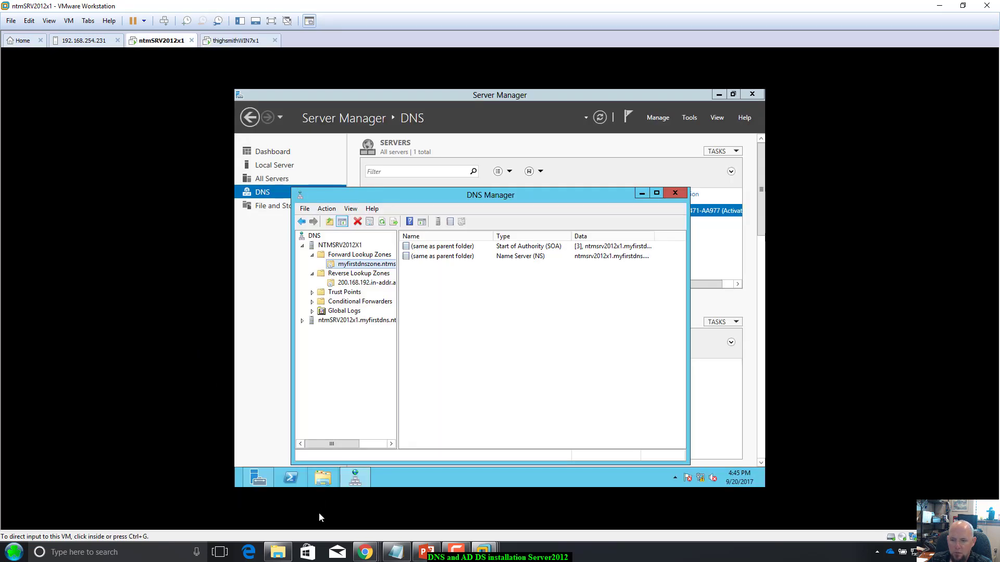
Step: Turn on network discovery for public networks on the server, then close the Network window
right_click(327, 481)
click(311, 434)
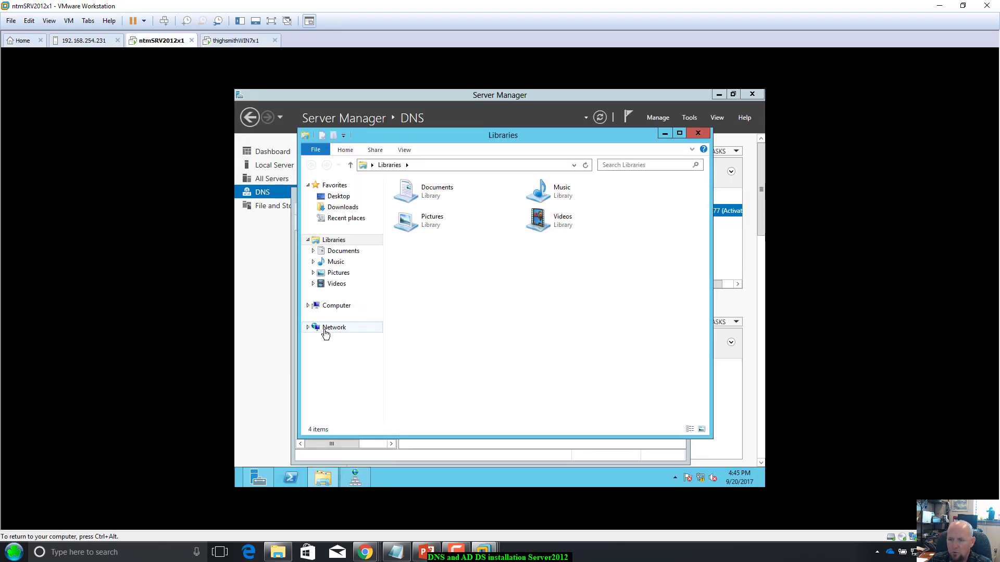
click(326, 328)
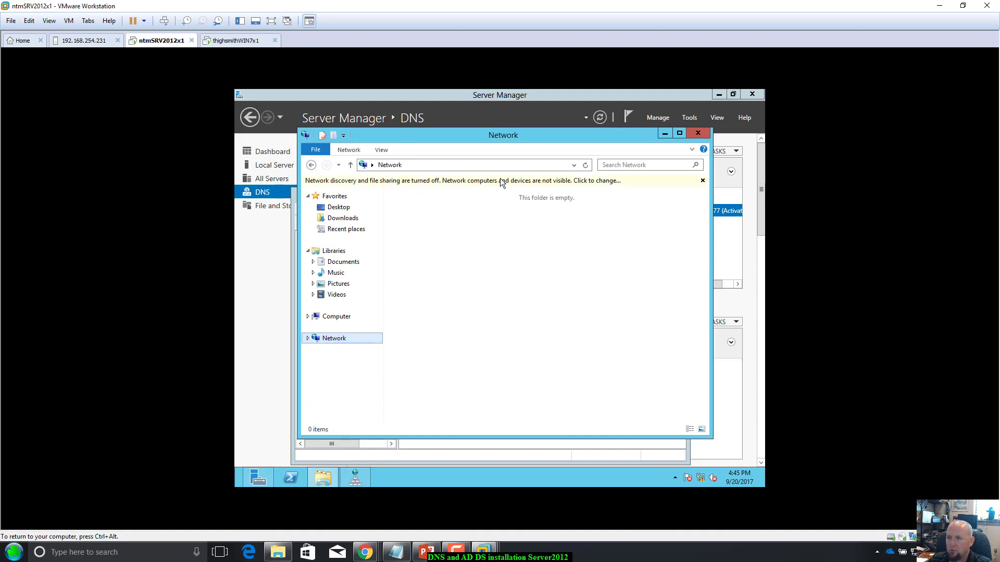
click(505, 177)
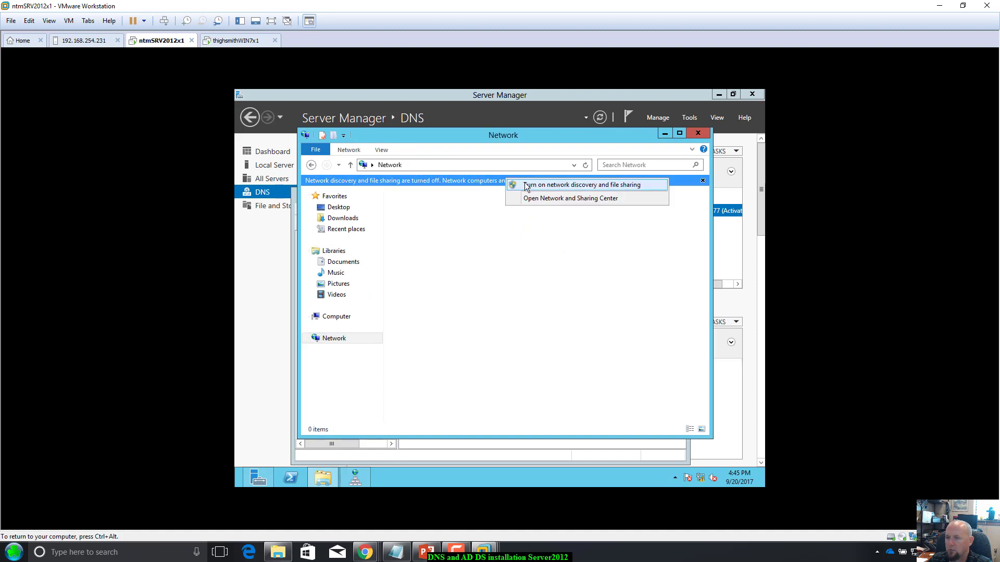
click(524, 185)
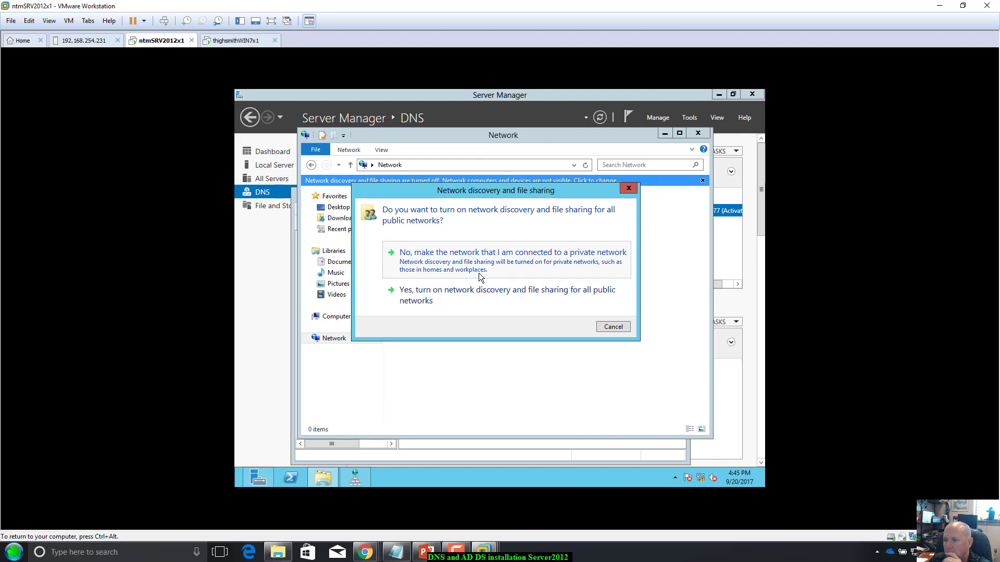
click(442, 297)
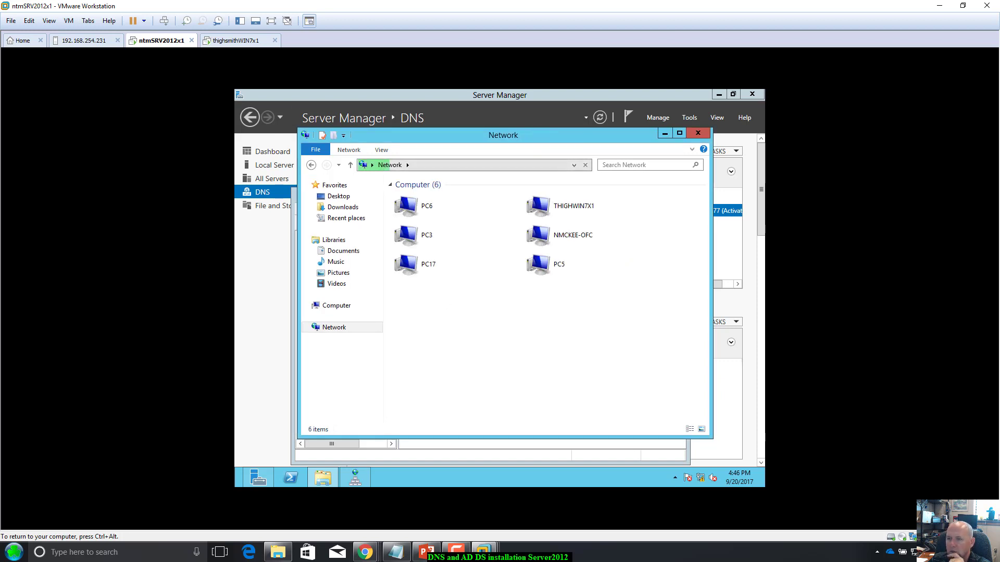
drag(536, 138, 531, 143)
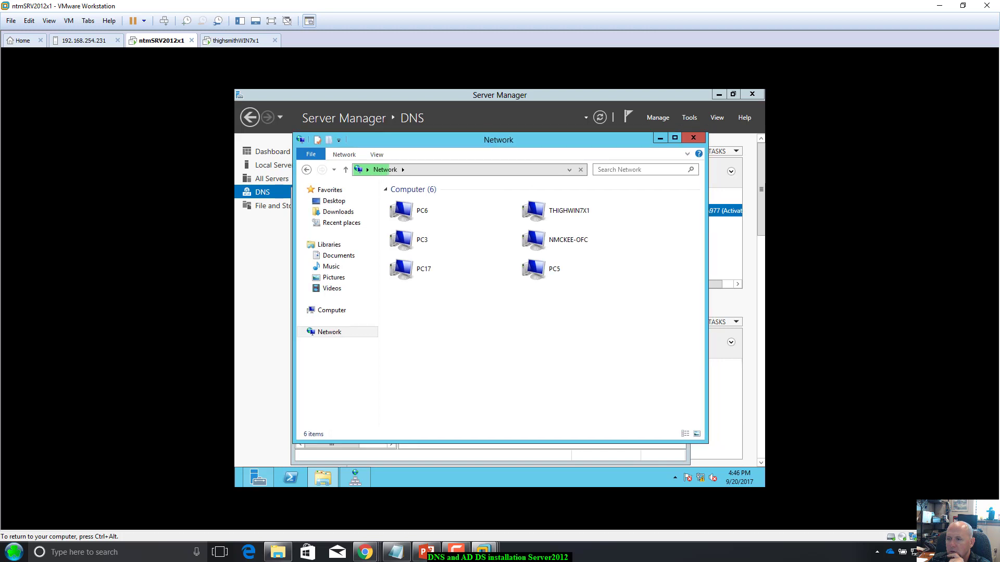
click(693, 139)
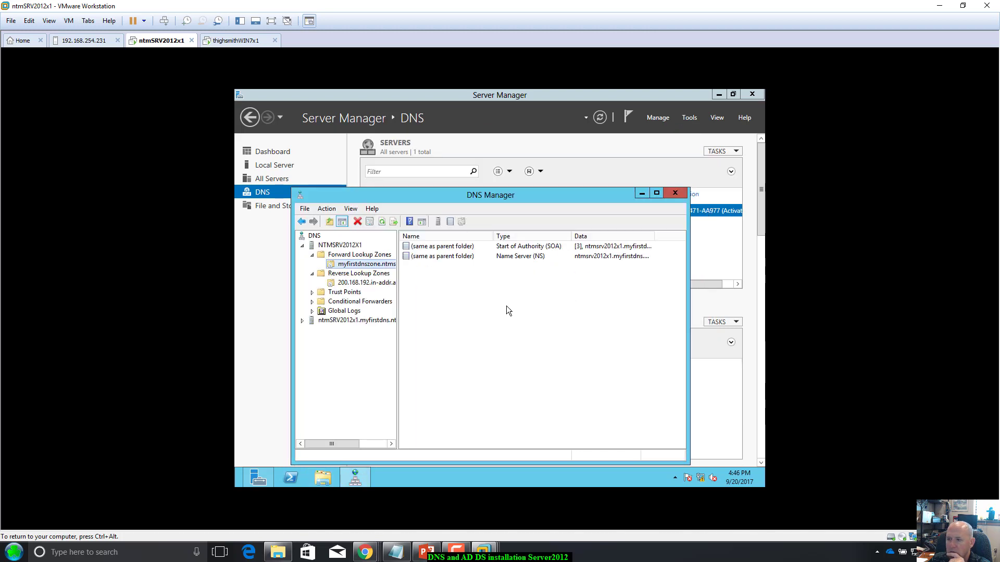
Step: Open myfirstdnszone in DNS Manager to check its SOA and NS records
click(365, 255)
double_click(473, 248)
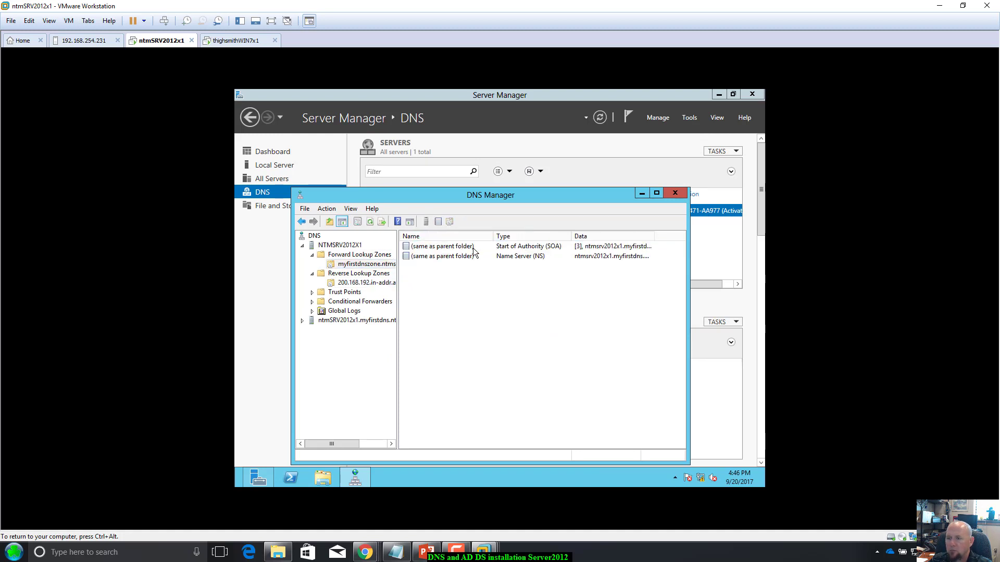
click(360, 266)
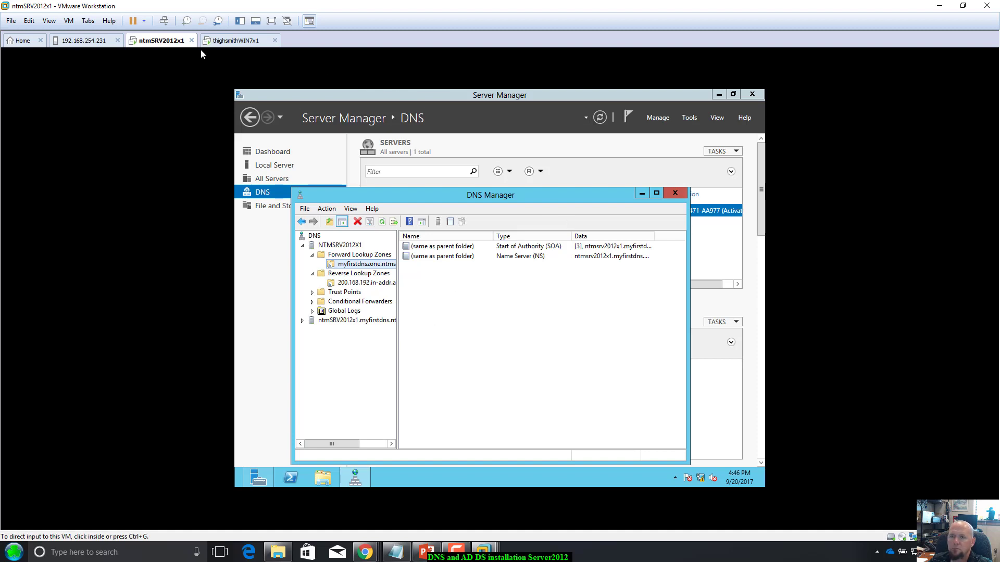
Step: Close the Windows 7 Network window, re-ping 192.168.200.3 from server PowerShell, then close PowerShell
click(220, 44)
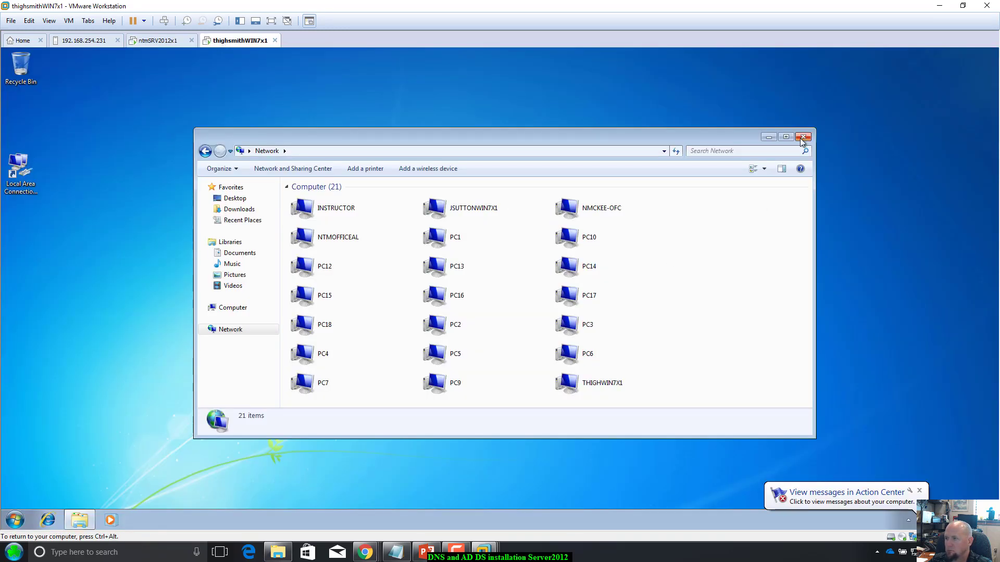
click(802, 136)
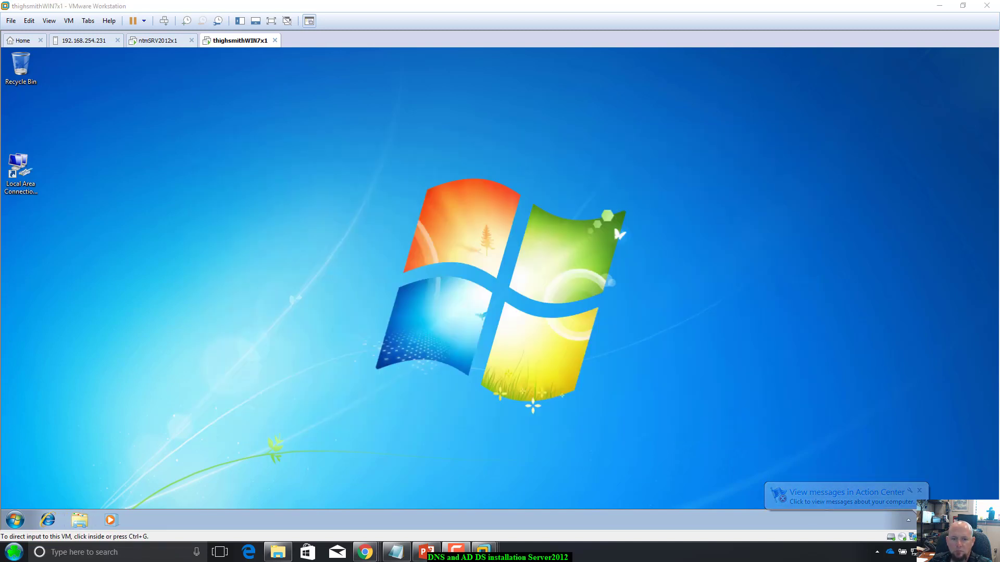
click(176, 42)
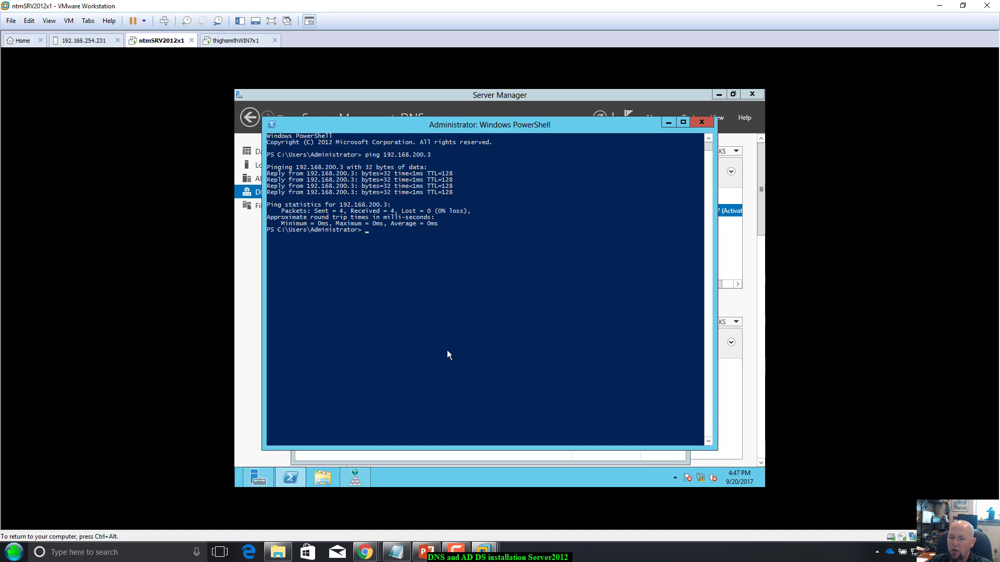
key(Up)
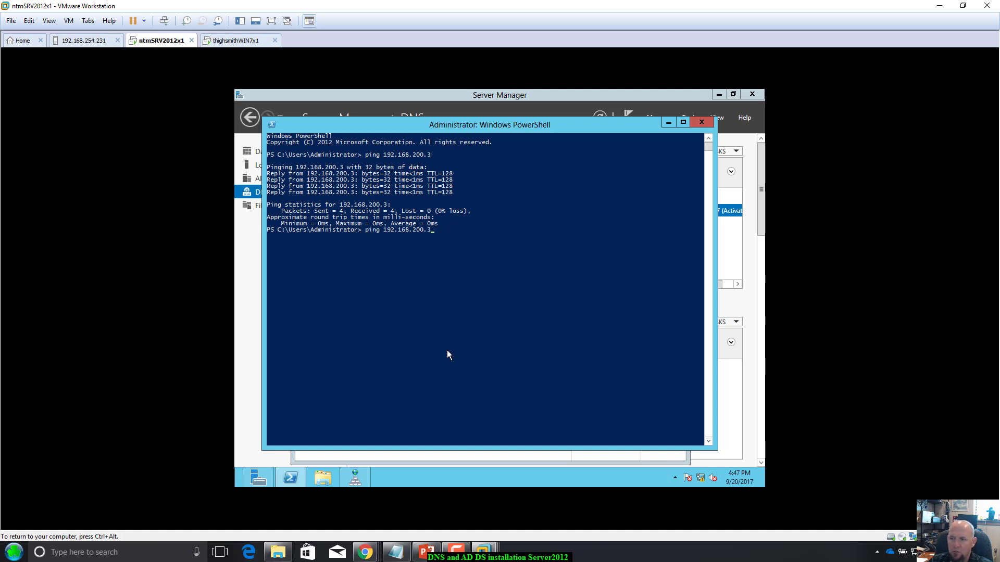
key(Return)
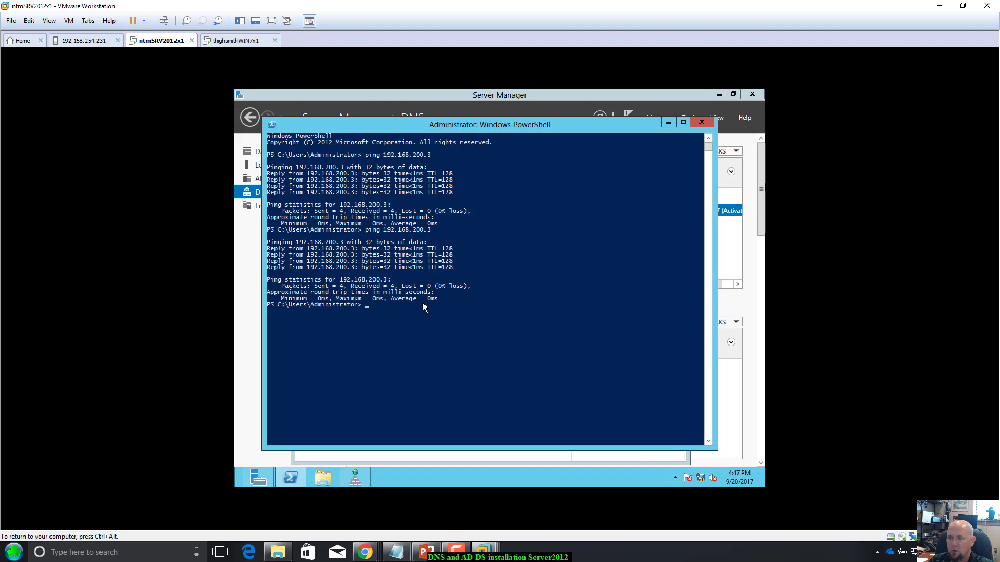
click(702, 123)
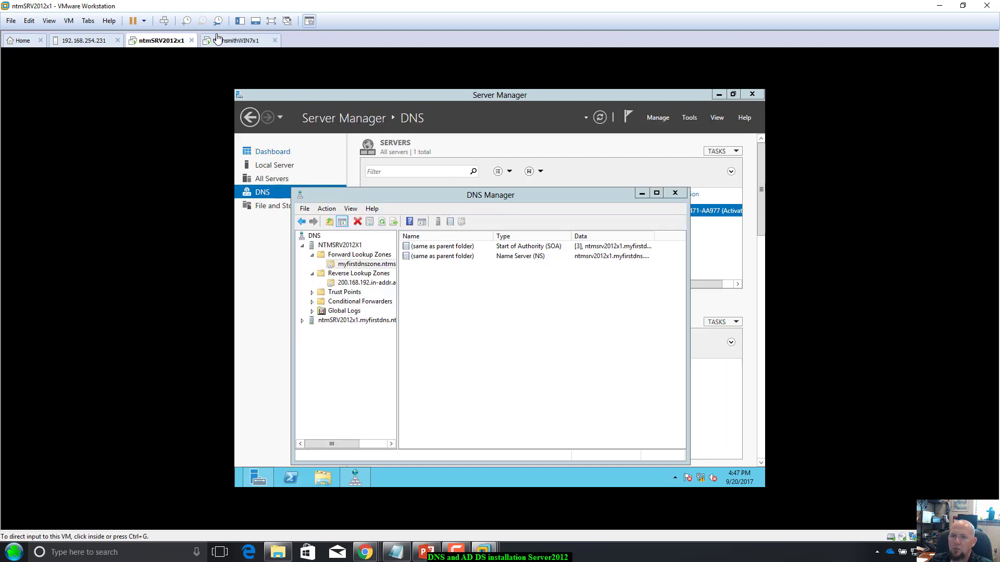
Step: Ping the server at 192.168.200.1 from a Windows 7 command prompt, getting 0% loss
click(218, 40)
click(16, 520)
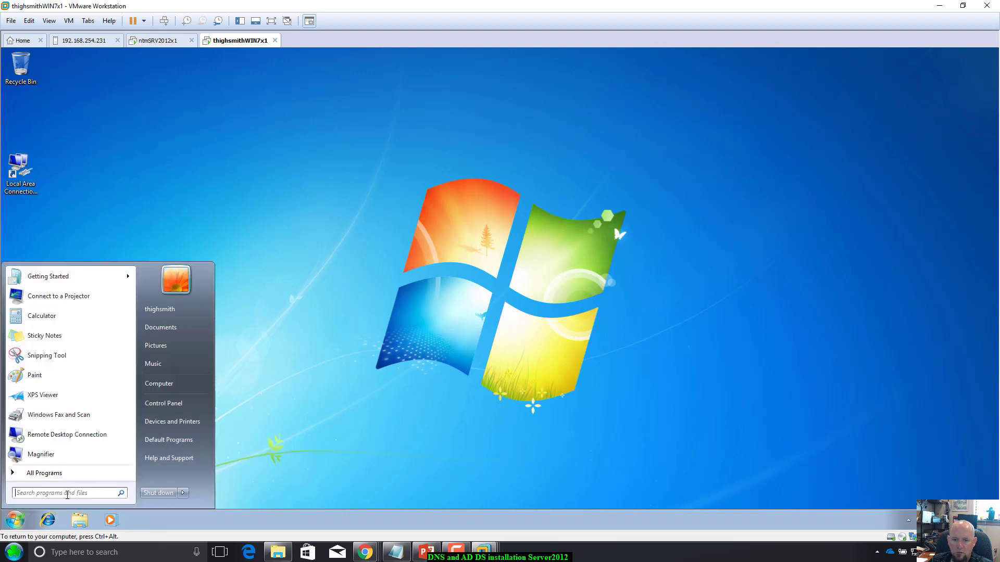
text(cmd)
key(Return)
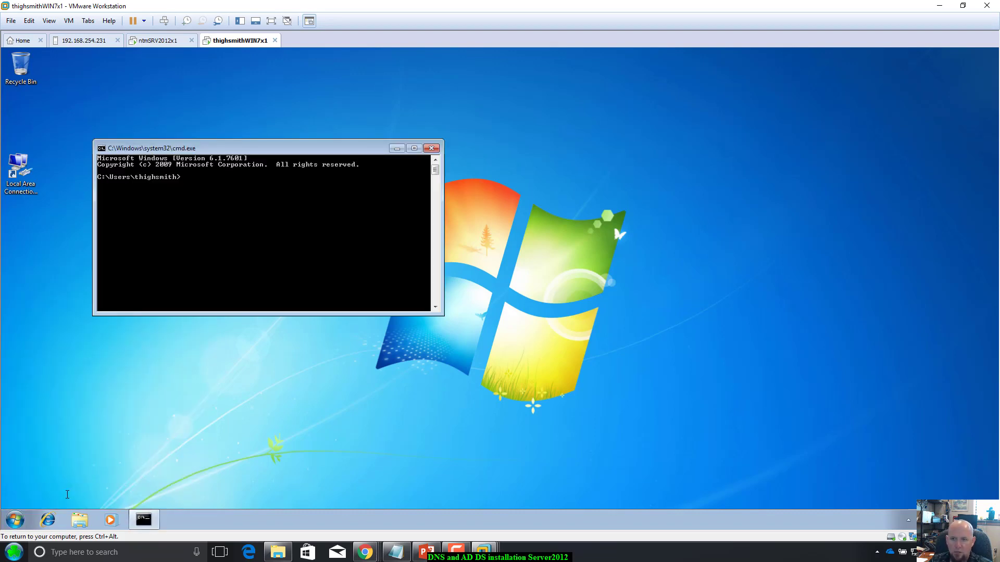
text(ping 192.168.200.1)
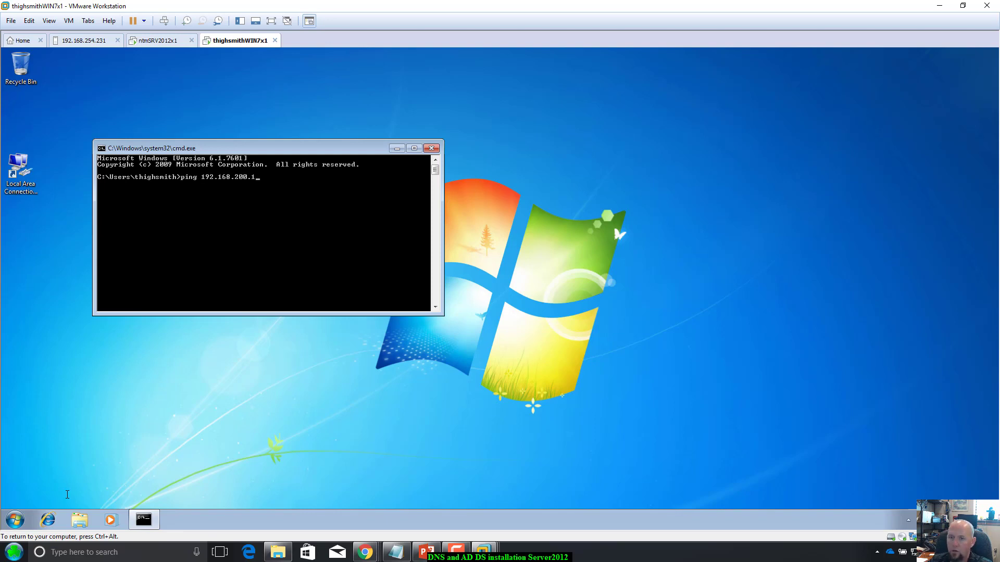
key(Return)
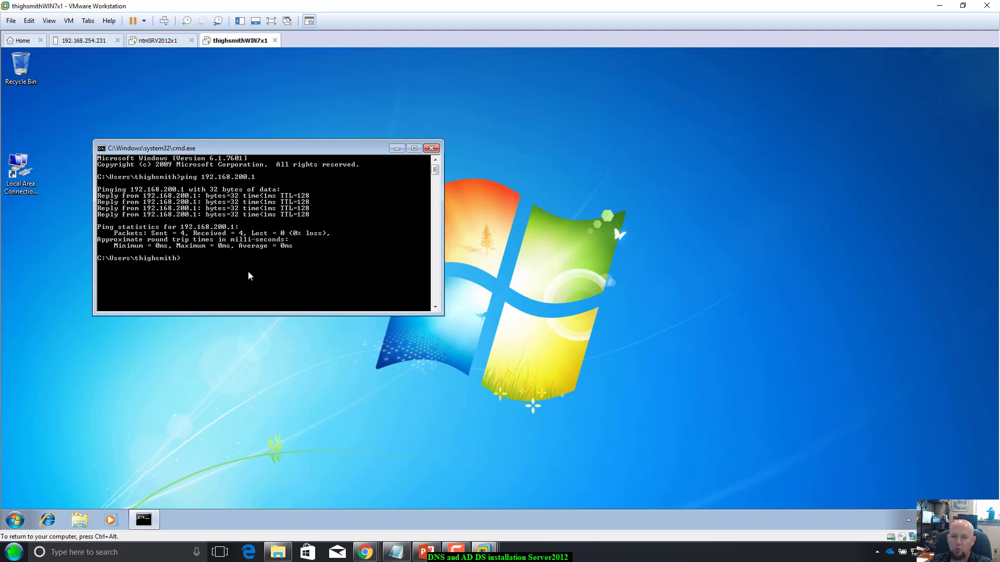
text(tracert)
key(BackSpace)
key(BackSpace)
key(BackSpace)
key(BackSpace)
key(BackSpace)
key(BackSpace)
key(BackSpace)
key(BackSpace)
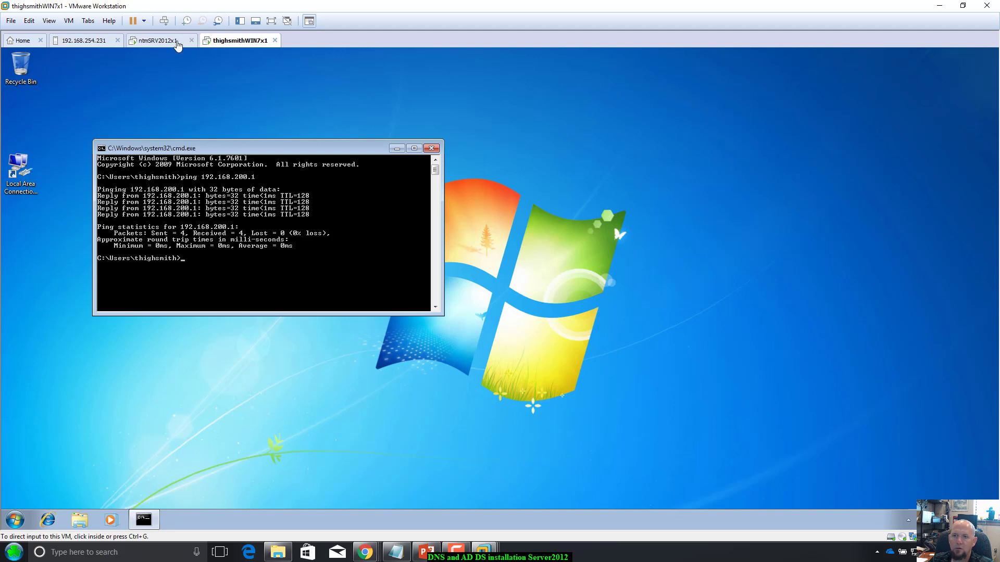
Step: On the server VM, reload the myfirstdnszone forward lookup zone and close DNS Manager
click(176, 43)
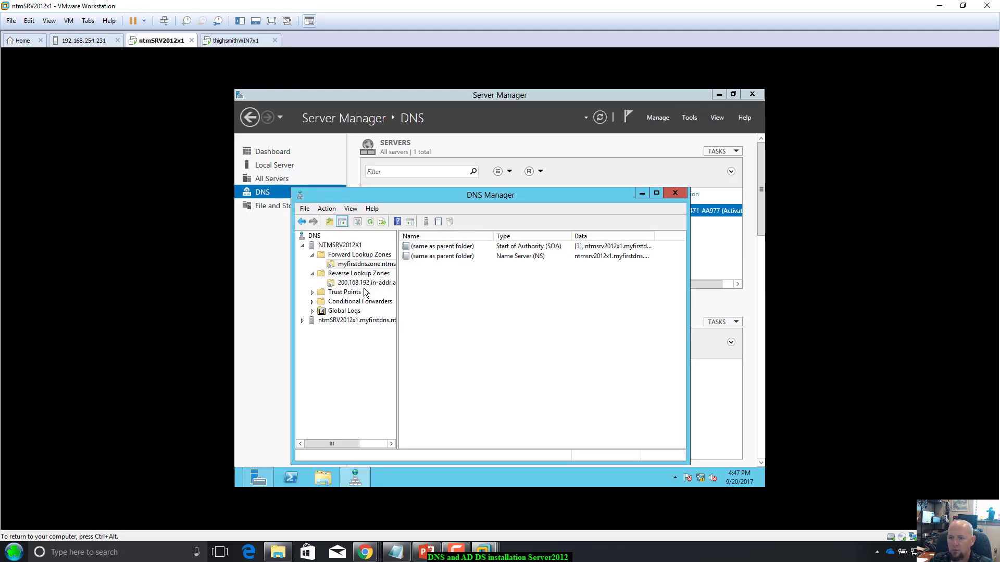
right_click(359, 265)
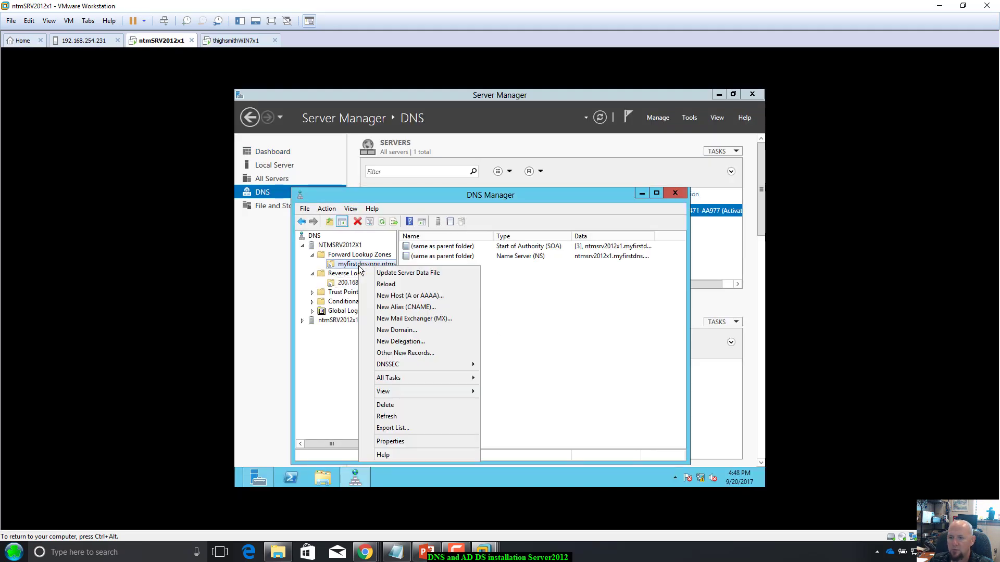
click(385, 284)
click(555, 322)
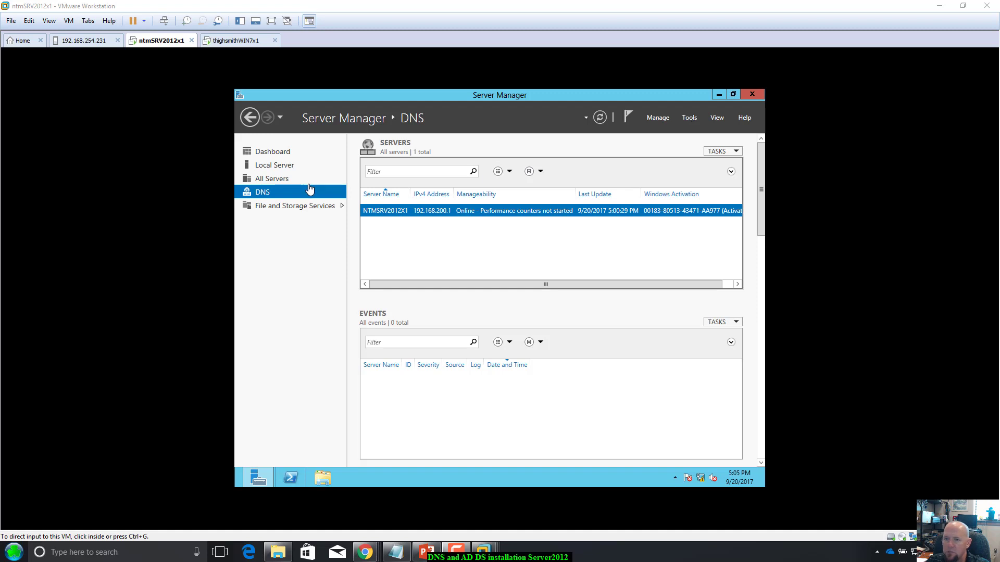
click(495, 213)
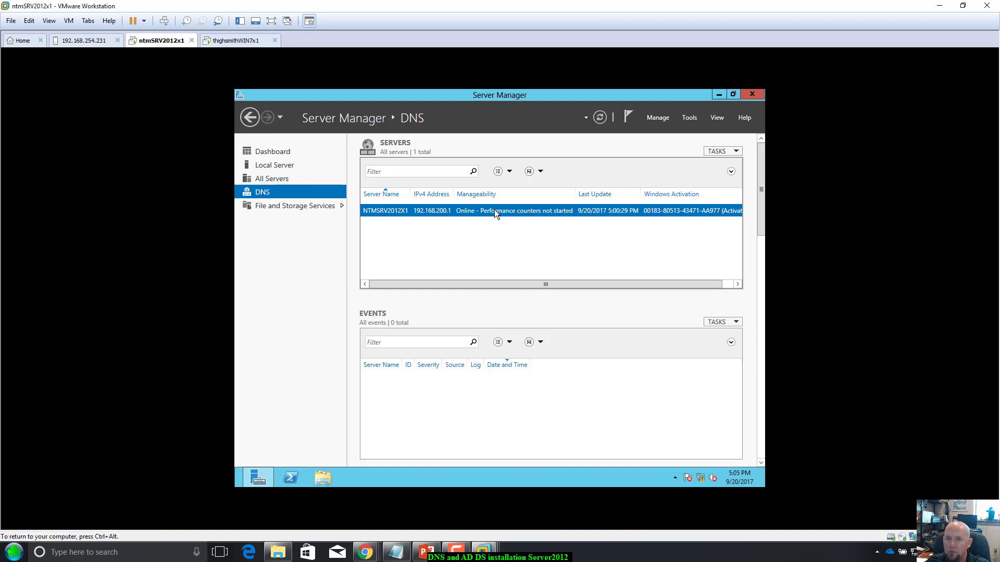
Step: Open DNS Manager and inspect the ntmsrv2012x1 and thighwin7x1 host records in myfirstdnszone.ntmserverfarm.local
right_click(495, 210)
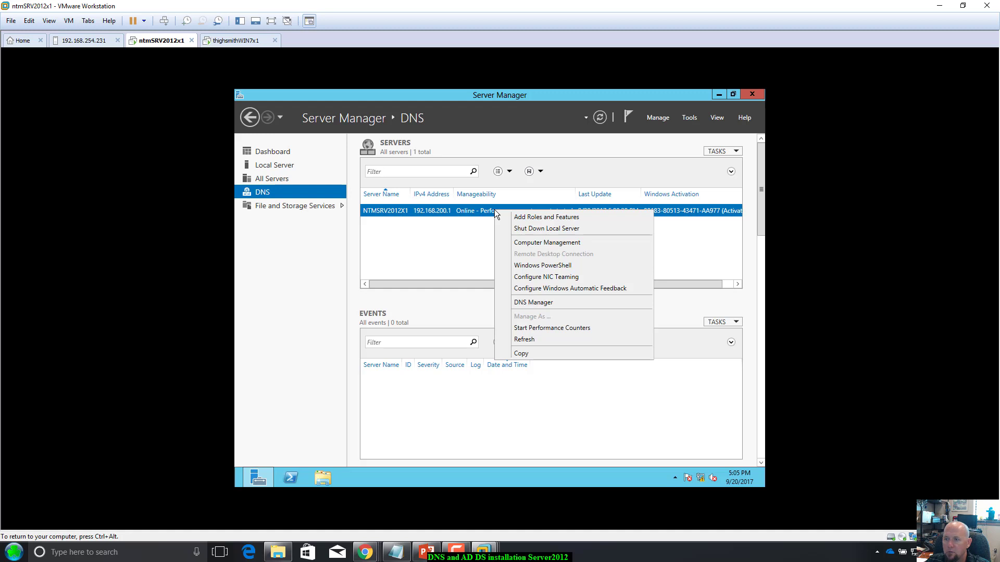
click(526, 302)
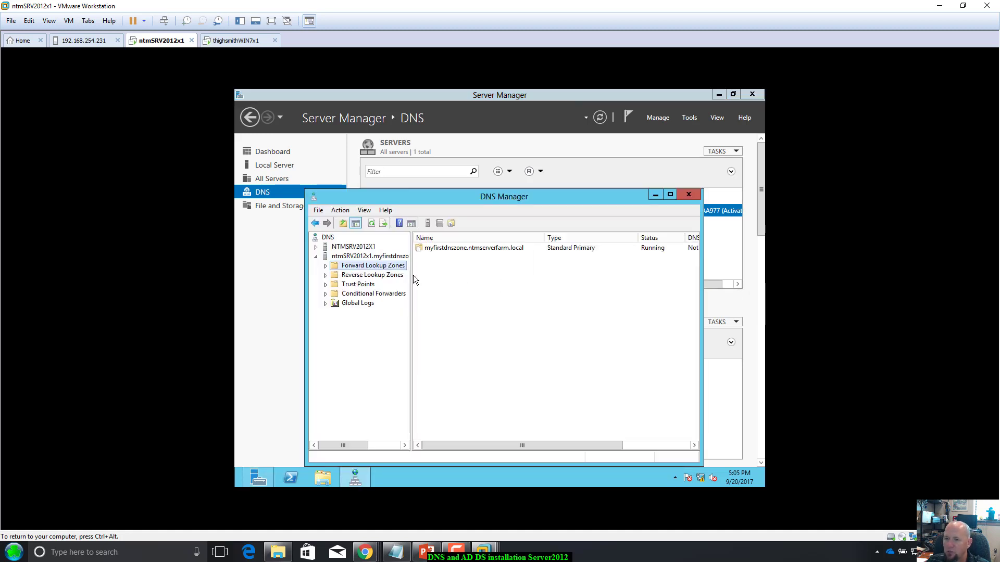
click(441, 250)
double_click(441, 250)
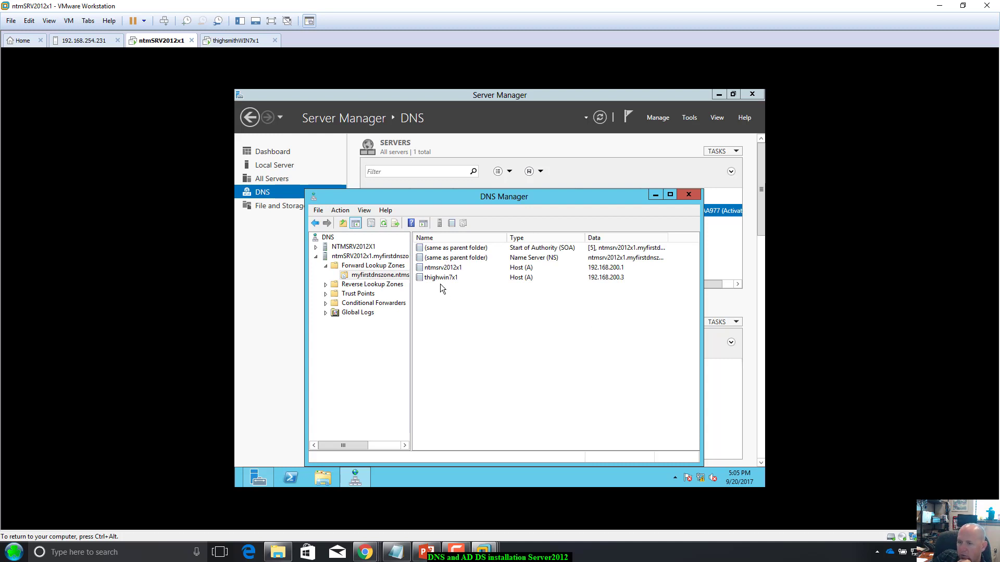
click(440, 268)
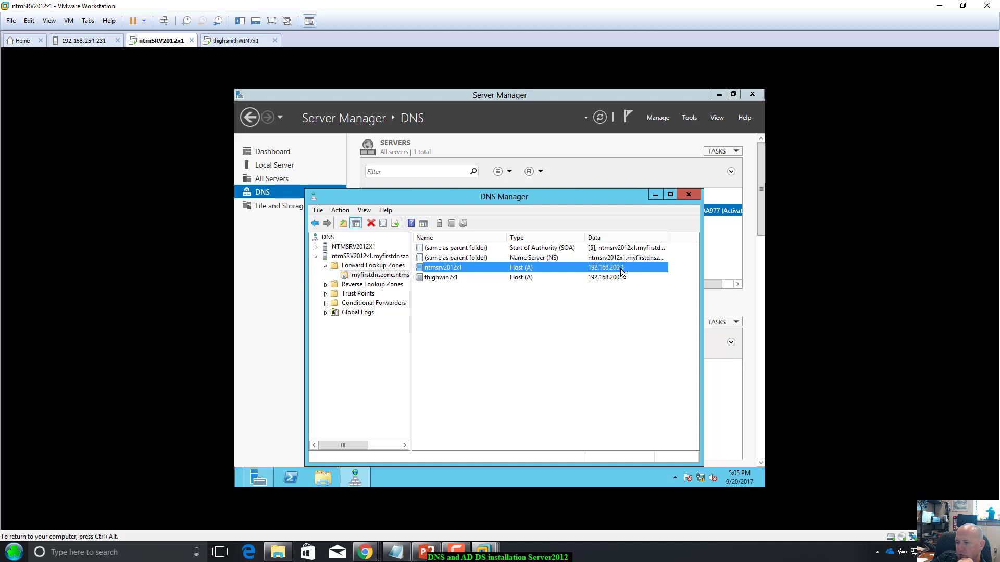
click(436, 280)
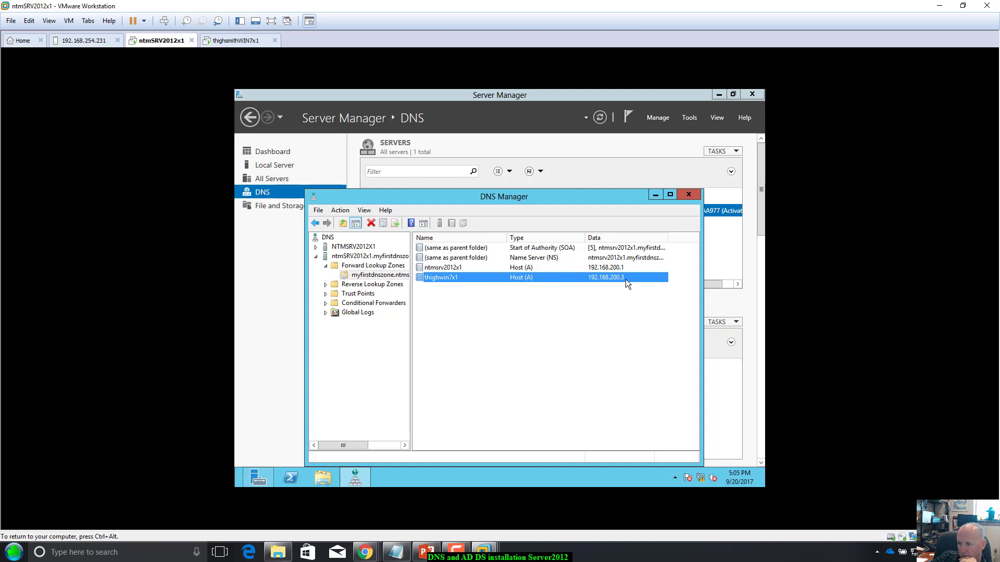
click(654, 290)
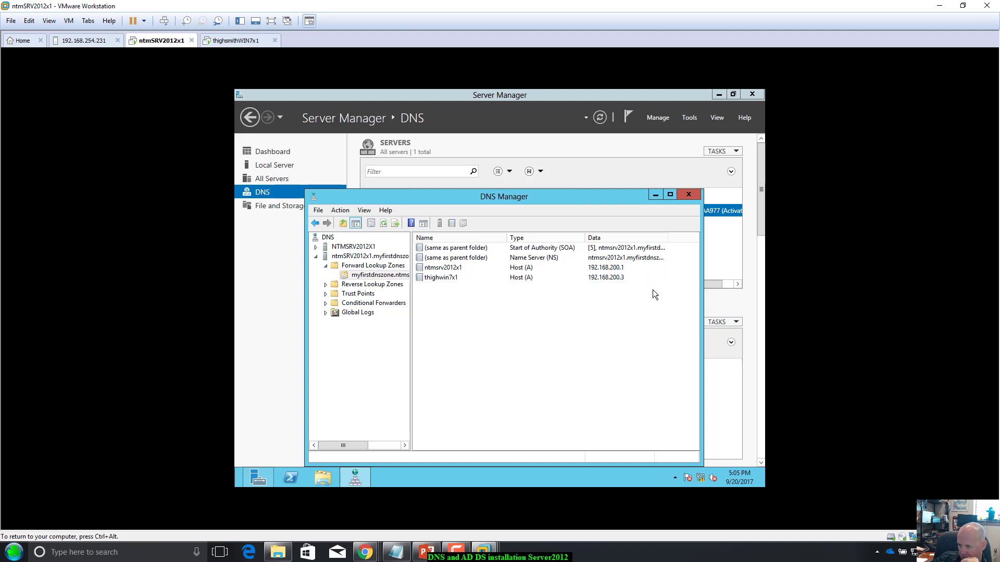
Step: Check the 200.168.192.in-addr.arpa reverse zone, return to the forward zone, and widen panes to show full names
click(345, 284)
double_click(442, 249)
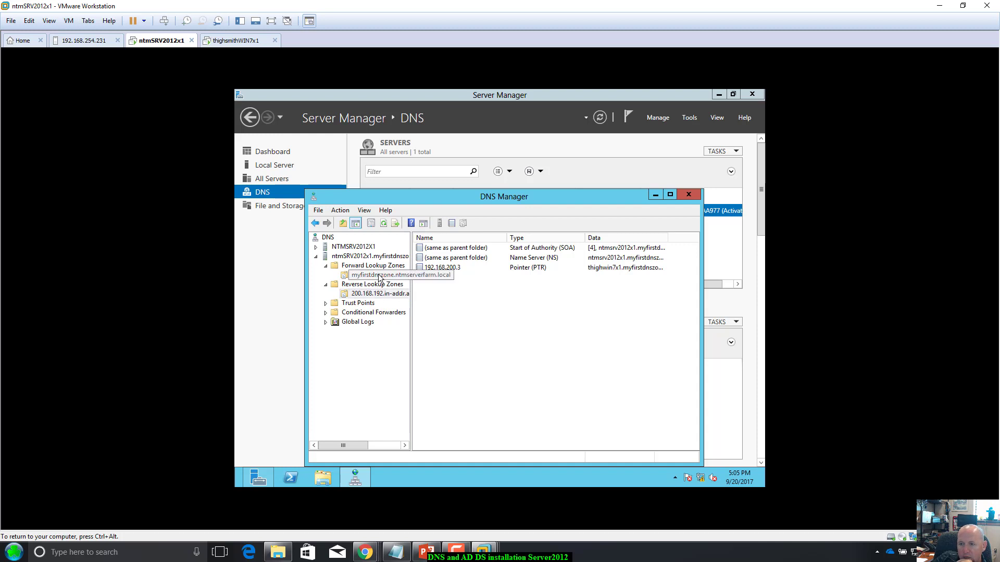
click(380, 277)
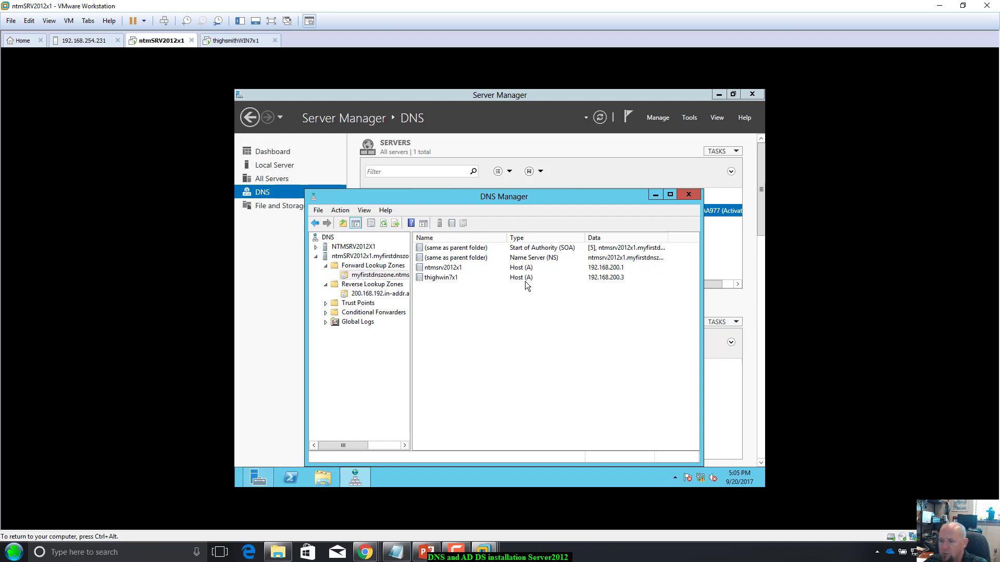
mouse_move(582, 196)
mouse_down()
mouse_move(589, 179)
mouse_move(580, 189)
mouse_up()
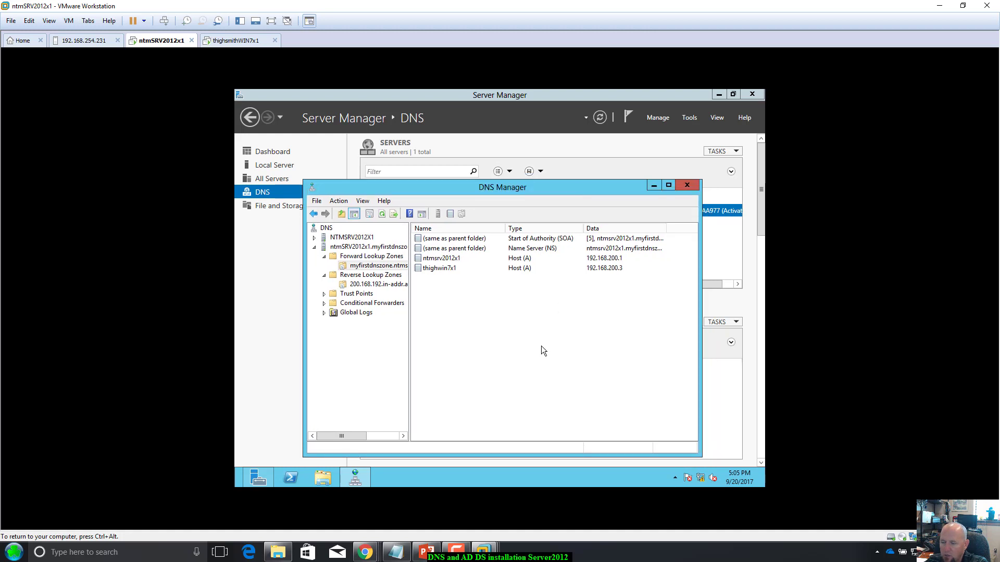
drag(664, 230, 689, 233)
drag(540, 183, 554, 161)
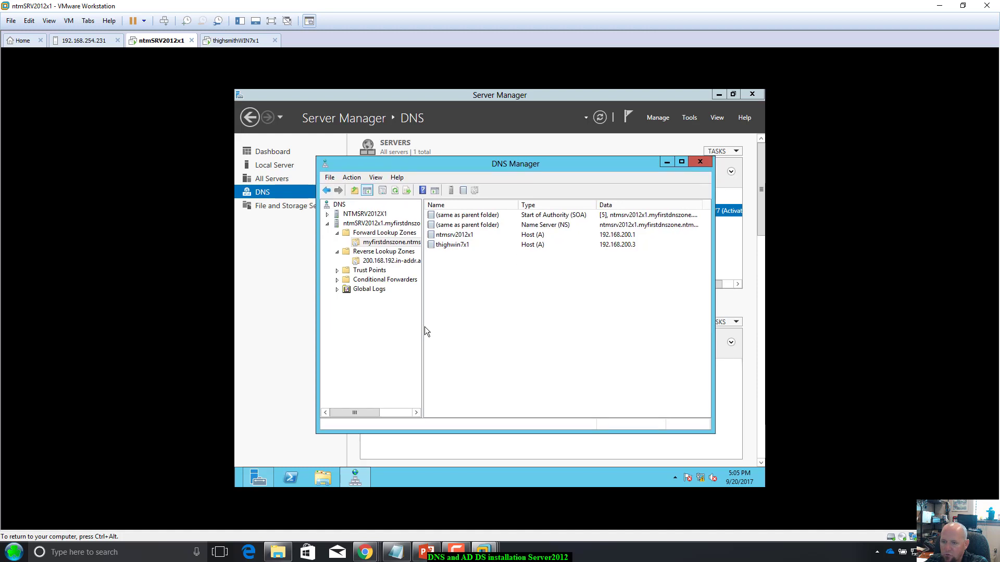
drag(422, 327, 476, 320)
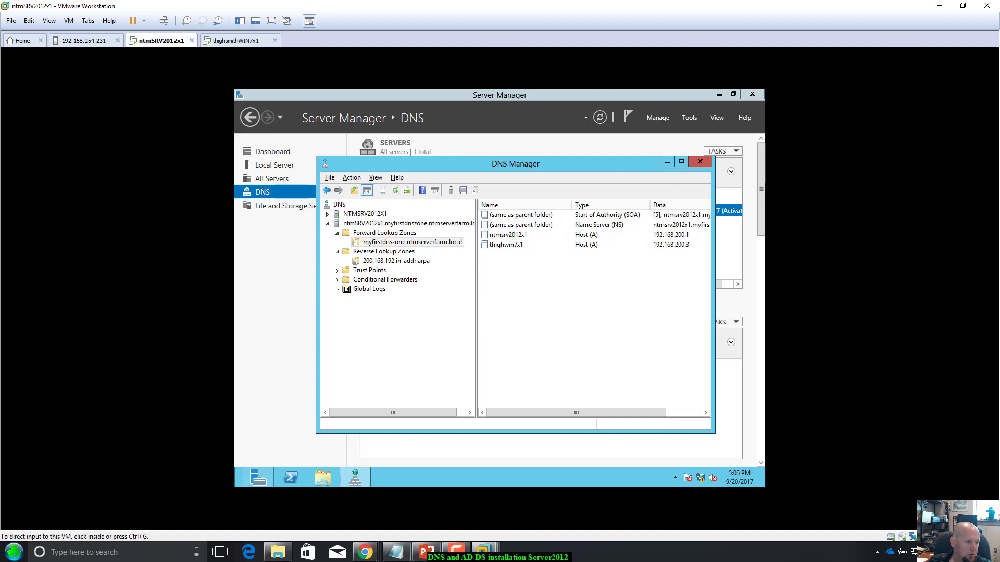
Step: Paste the DNS Manager screenshot into a new blank Word 2016 document, then return to the VM
click(87, 551)
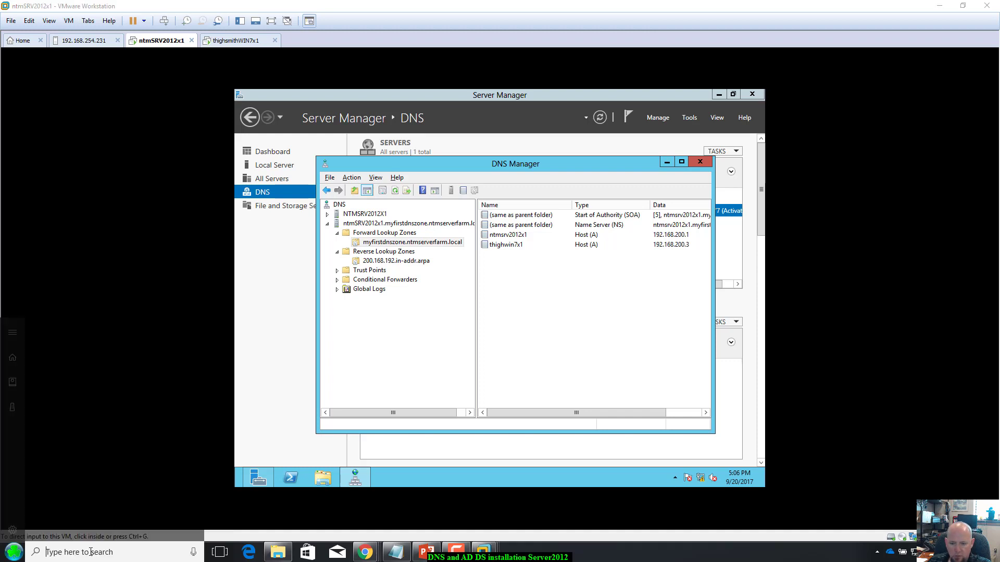
text(word)
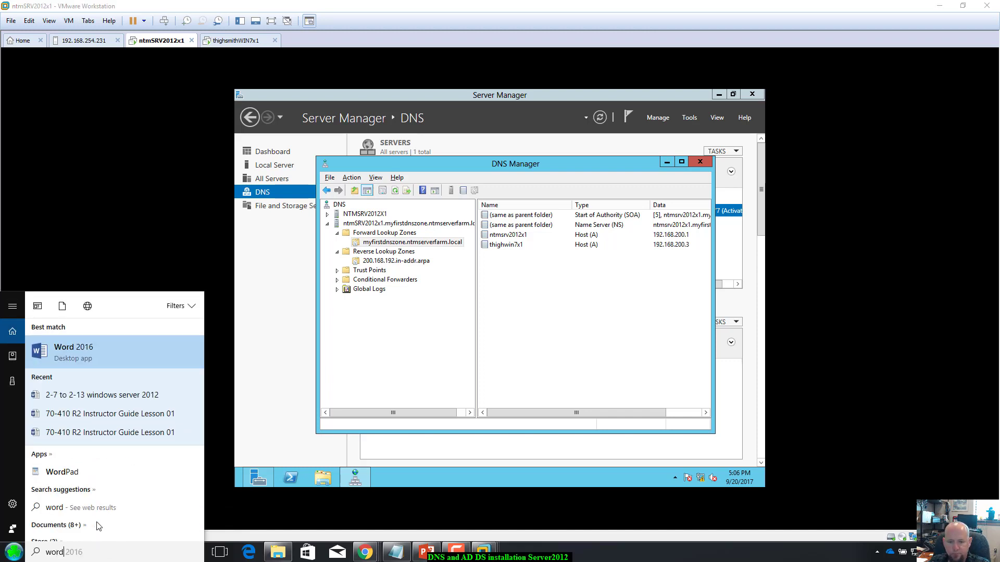
key(Return)
click(448, 154)
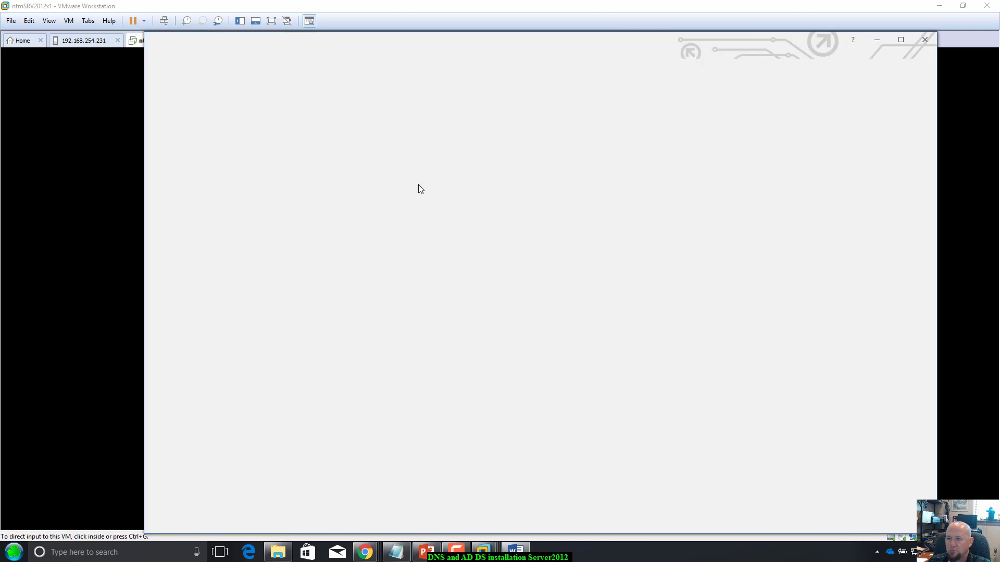
key(ctrl+v)
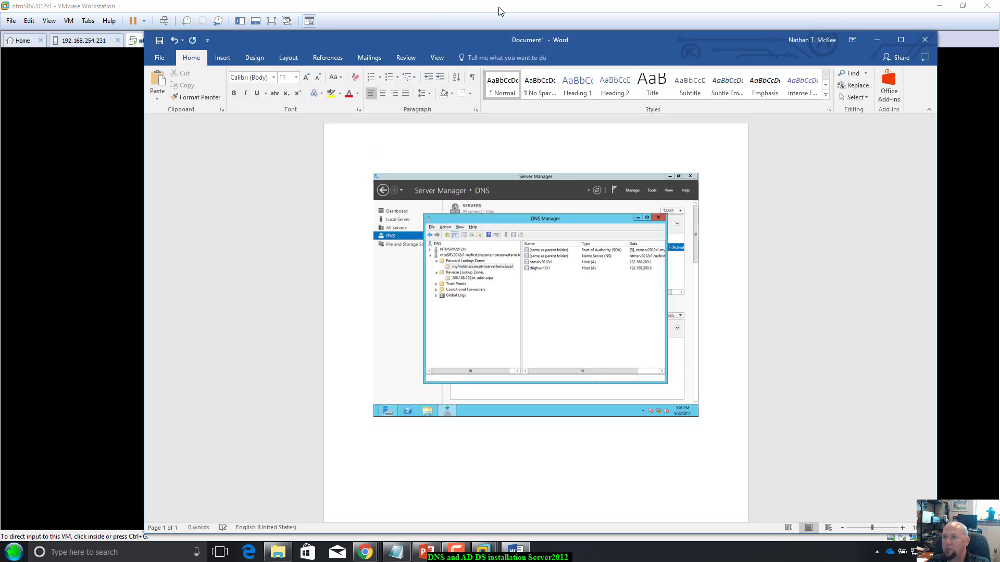
click(104, 208)
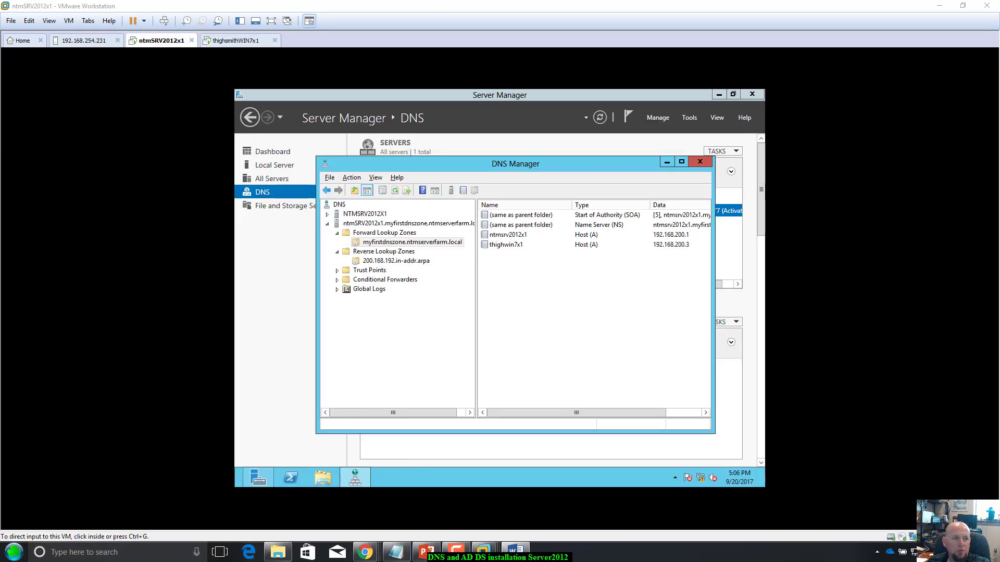
Step: Close DNS Manager and launch the Add Roles and Features wizard from File and Storage Services
click(700, 163)
click(699, 163)
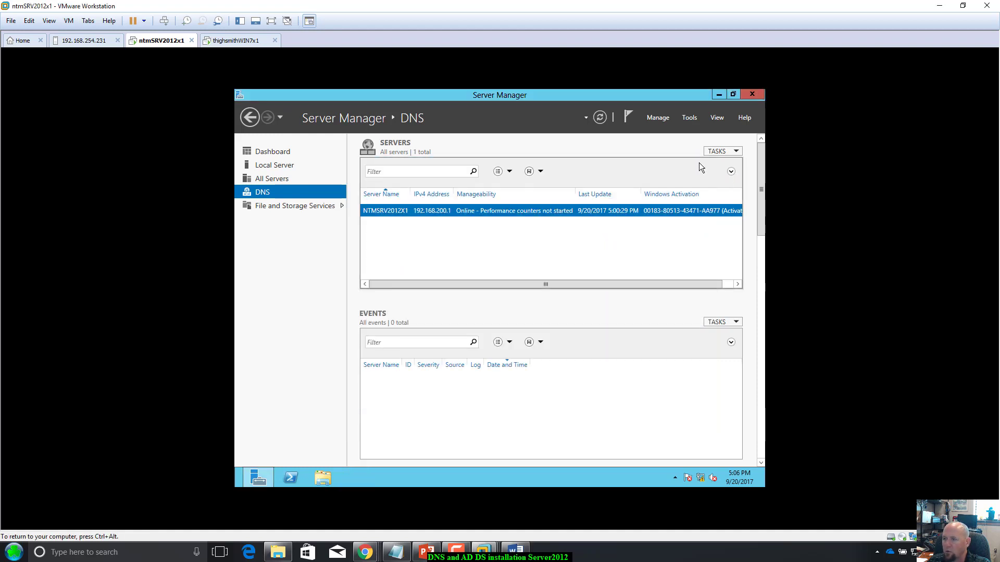
click(261, 207)
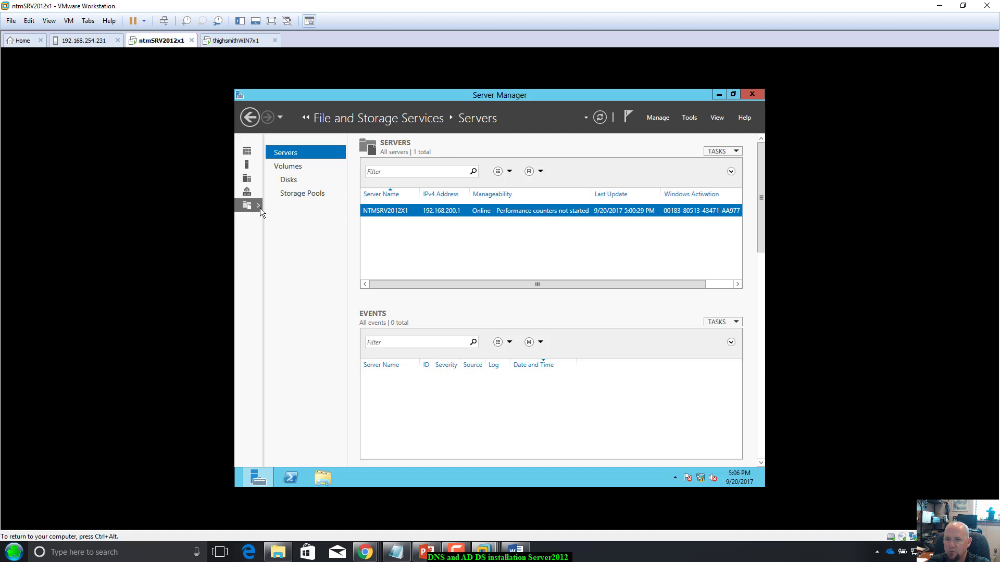
click(690, 117)
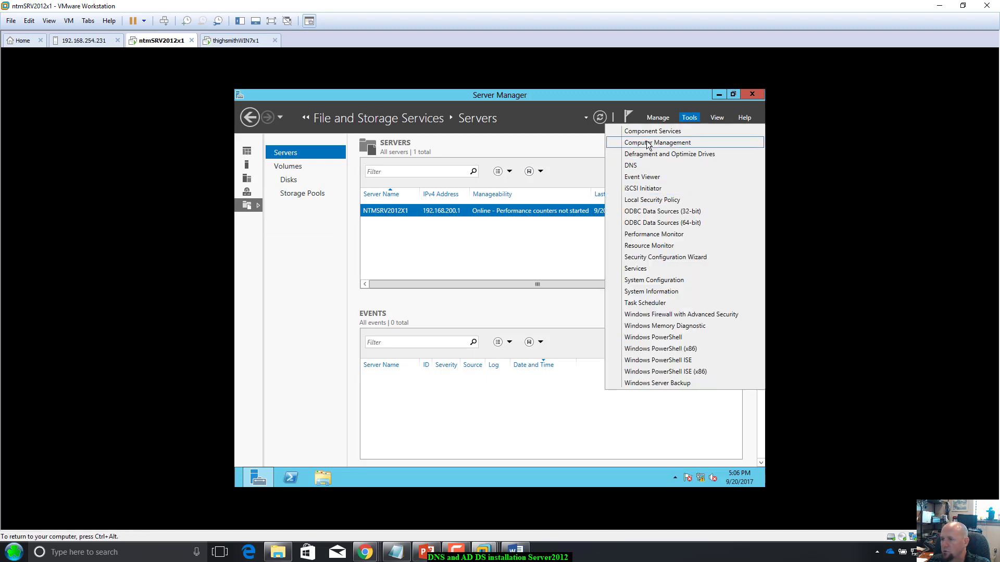
click(656, 118)
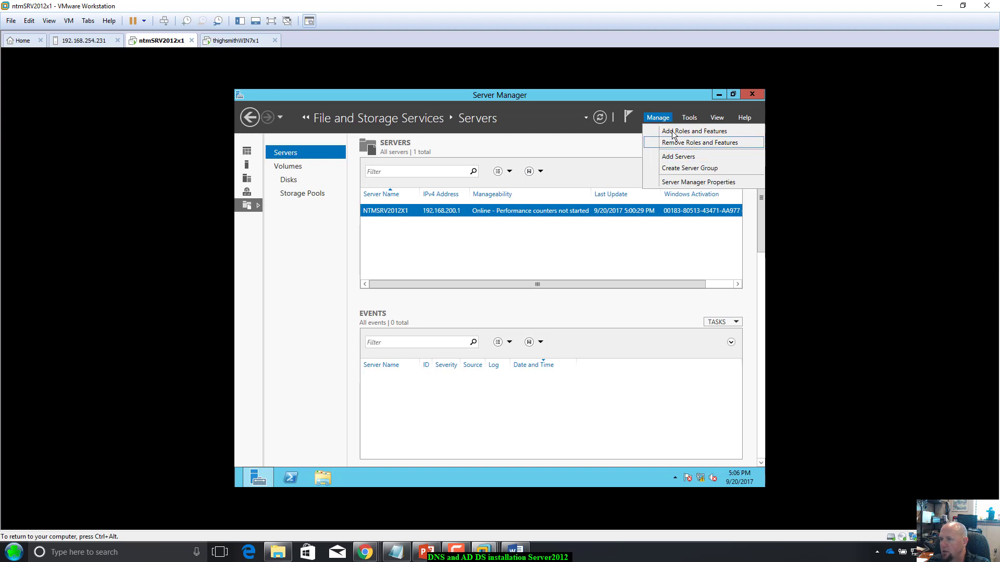
click(673, 131)
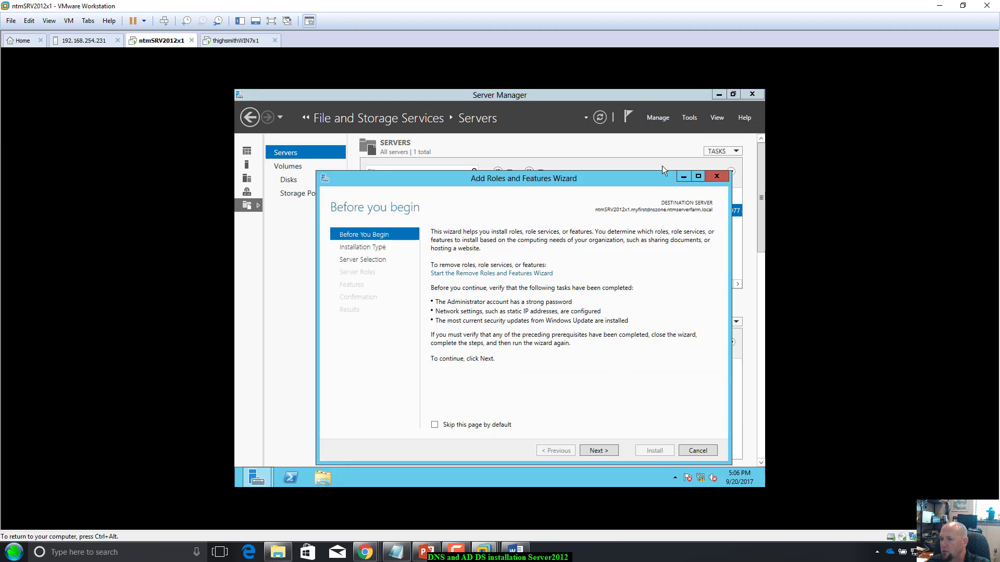
Step: Select the Active Directory Domain Services role with its management features and start installing it
click(607, 450)
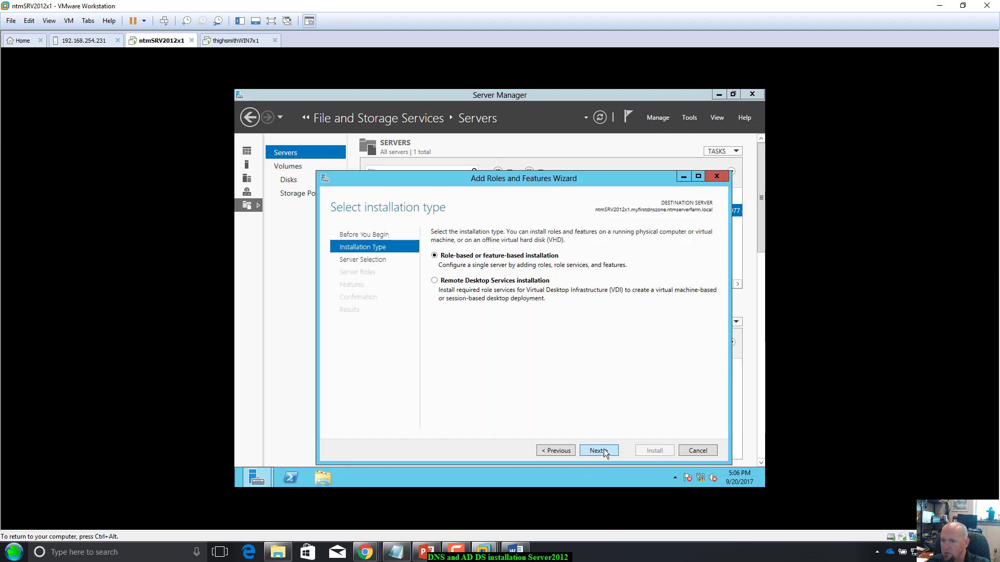
click(605, 451)
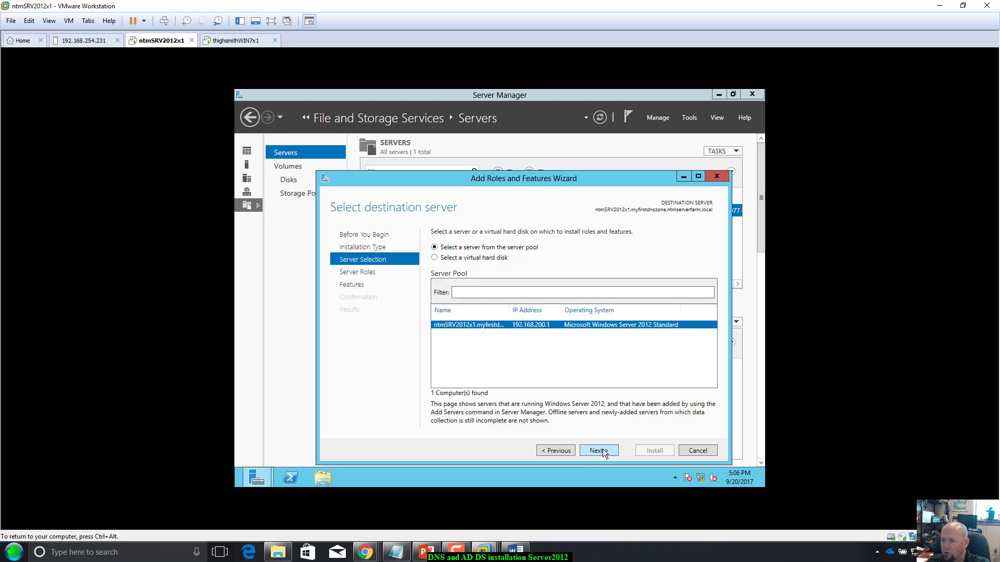
click(603, 451)
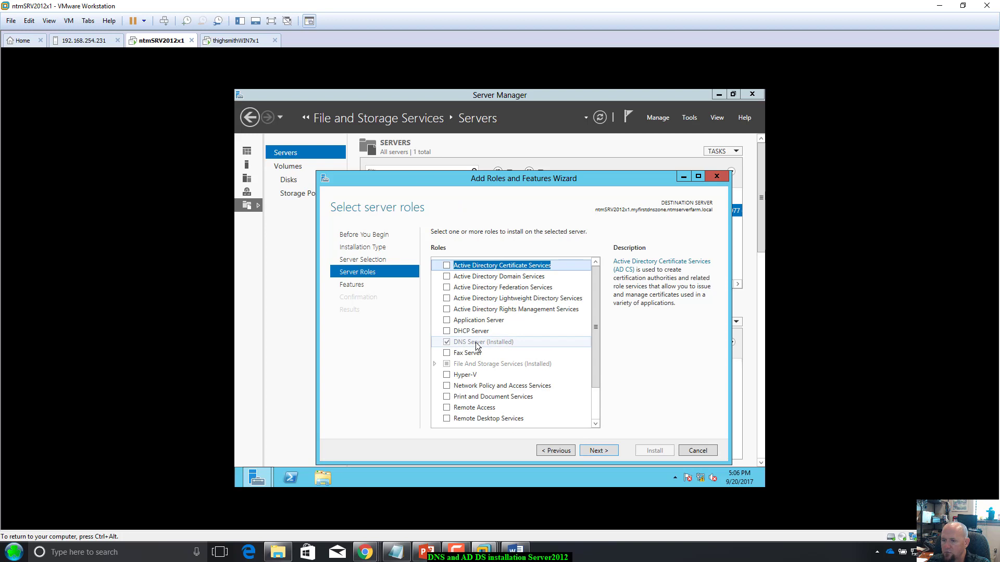
scroll(473, 367, down, 1)
scroll(473, 368, up, 1)
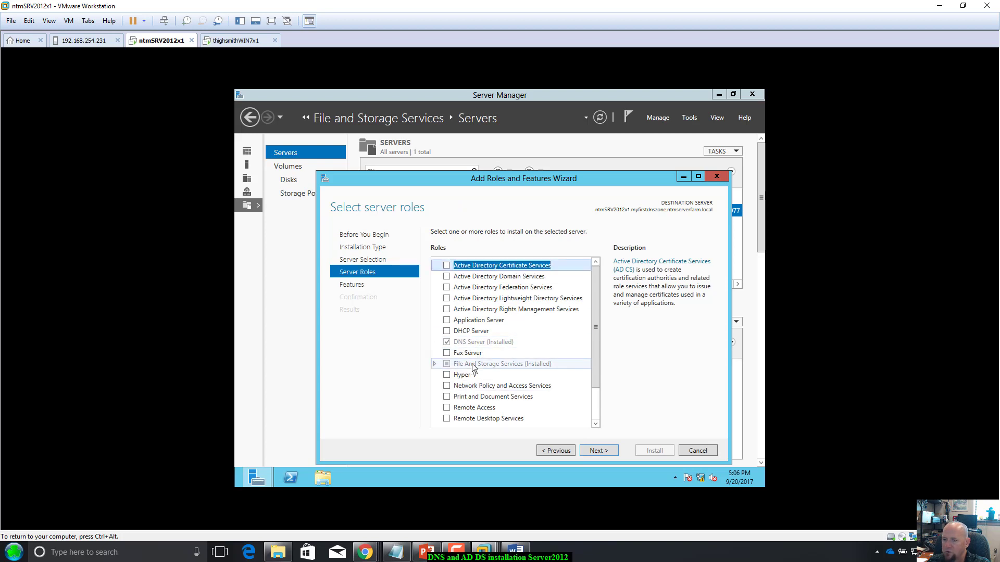
click(446, 276)
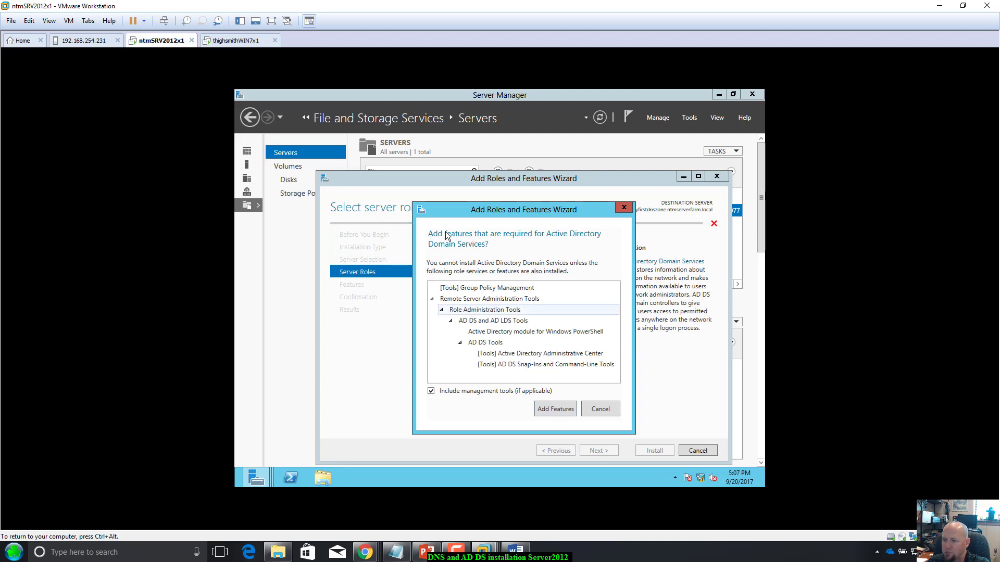
click(553, 409)
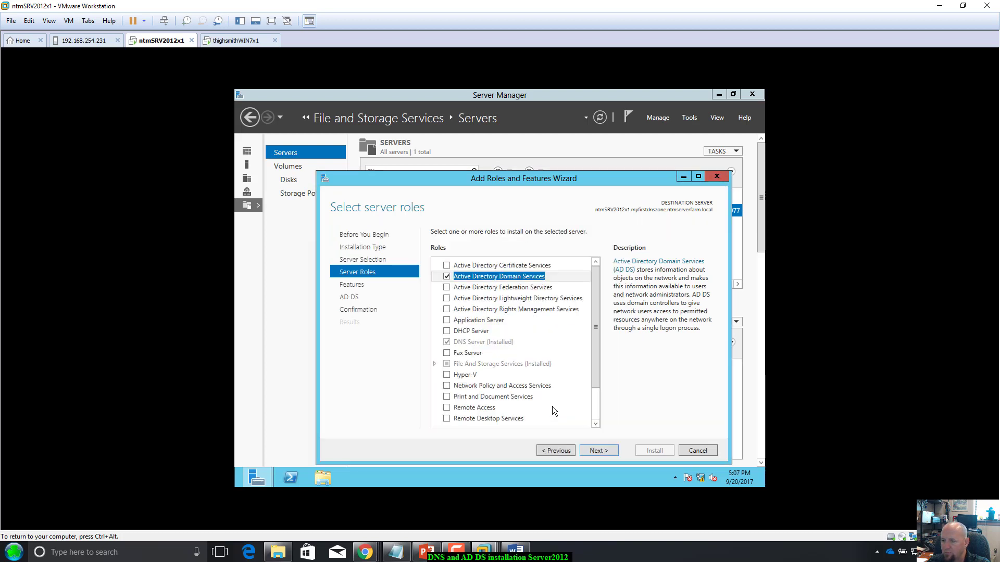
click(606, 450)
click(606, 451)
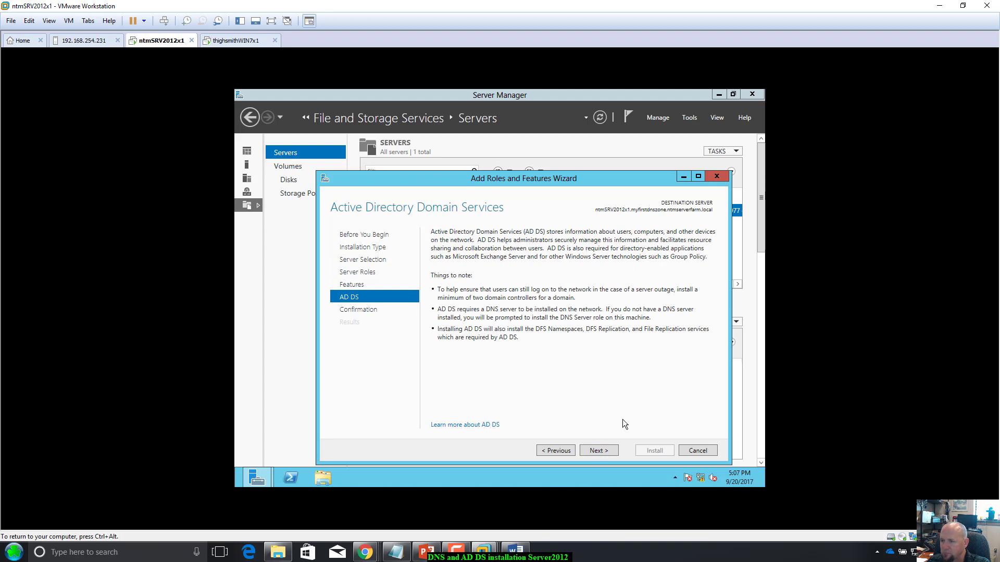
click(596, 451)
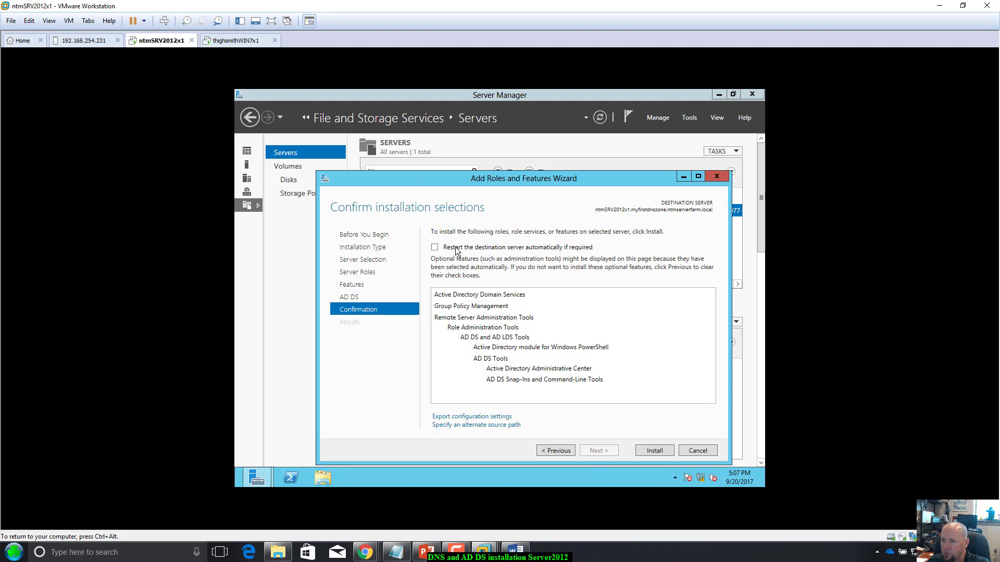
click(653, 450)
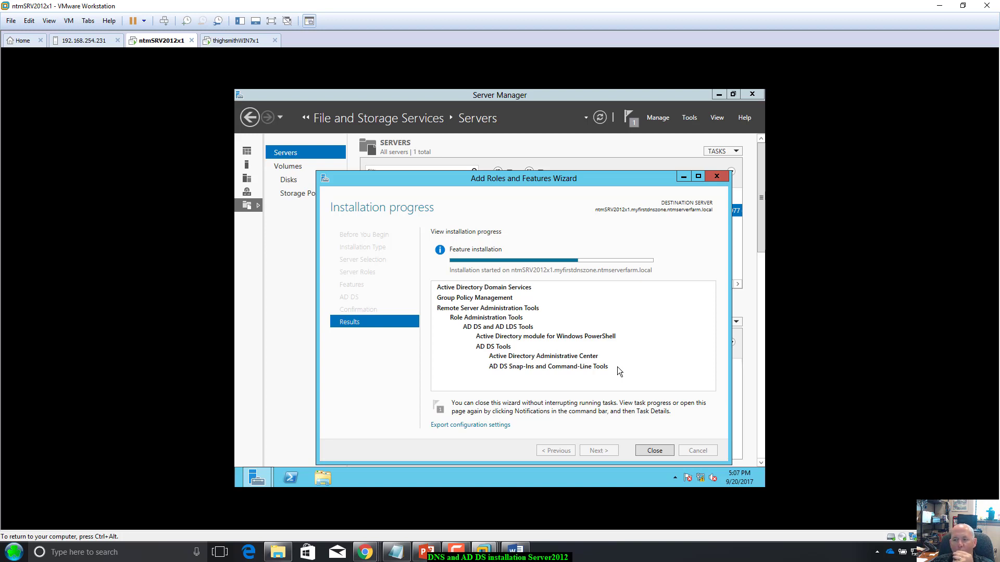
Step: Let the AD DS installation finish and check the notification requiring promotion to a domain controller
key(Return)
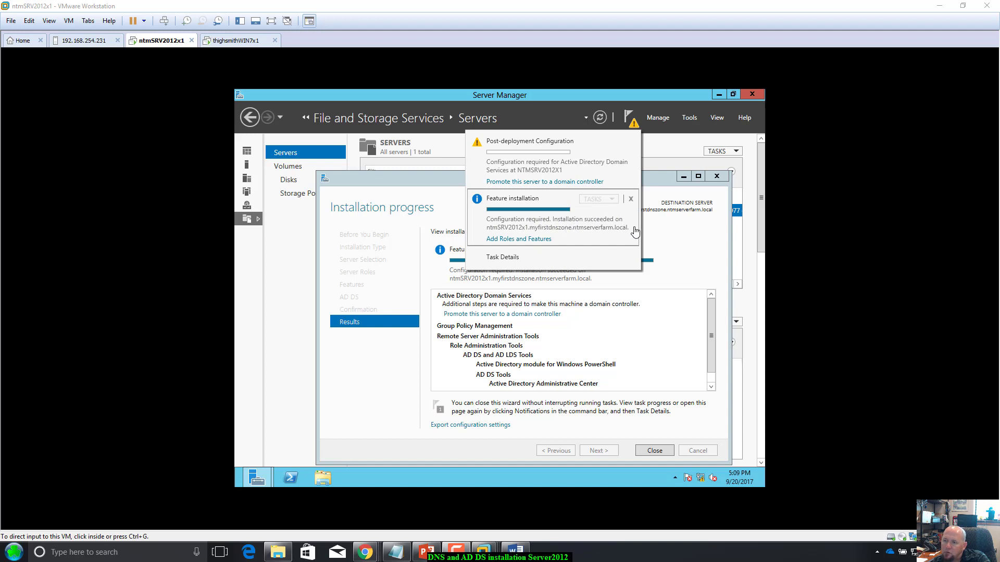
Step: Start domain controller promotion, creating a new forest with root domain ntmserverfarm.local
click(630, 200)
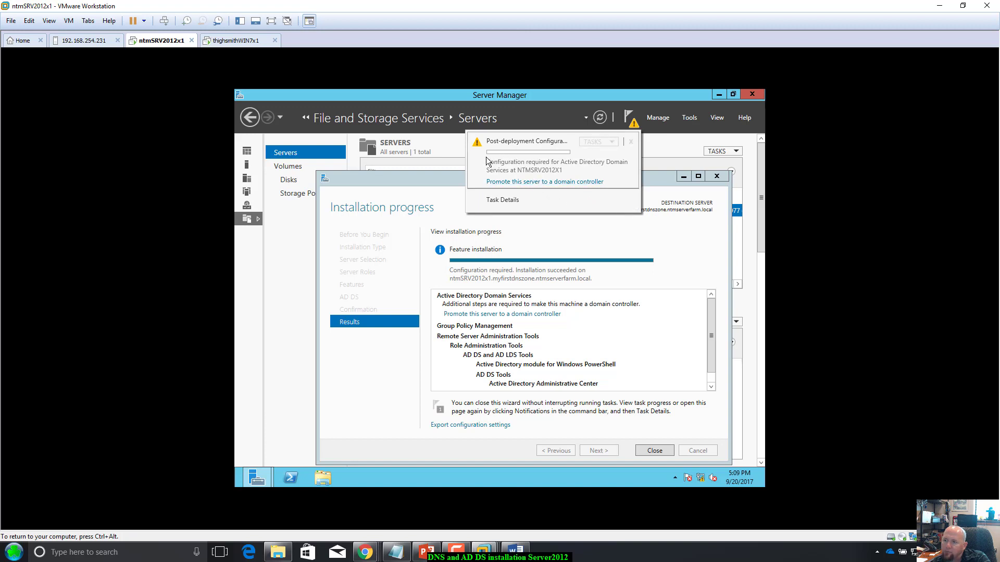
click(512, 183)
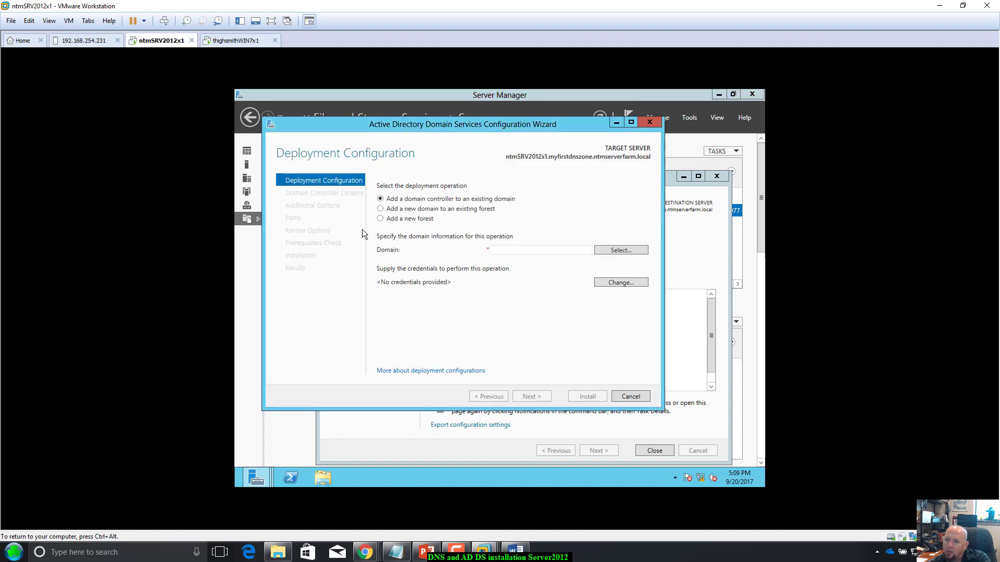
click(388, 221)
click(495, 250)
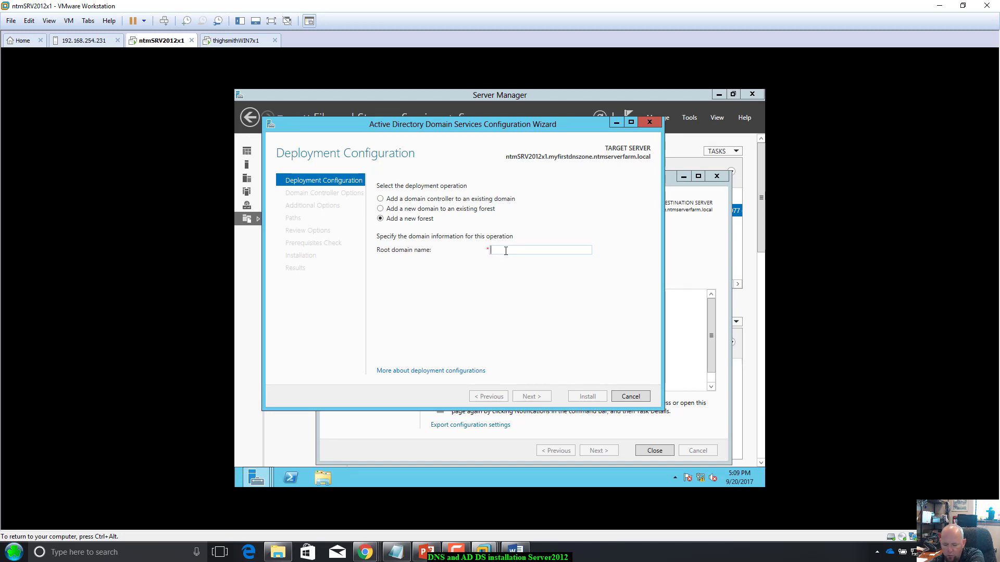
text(ntmserve)
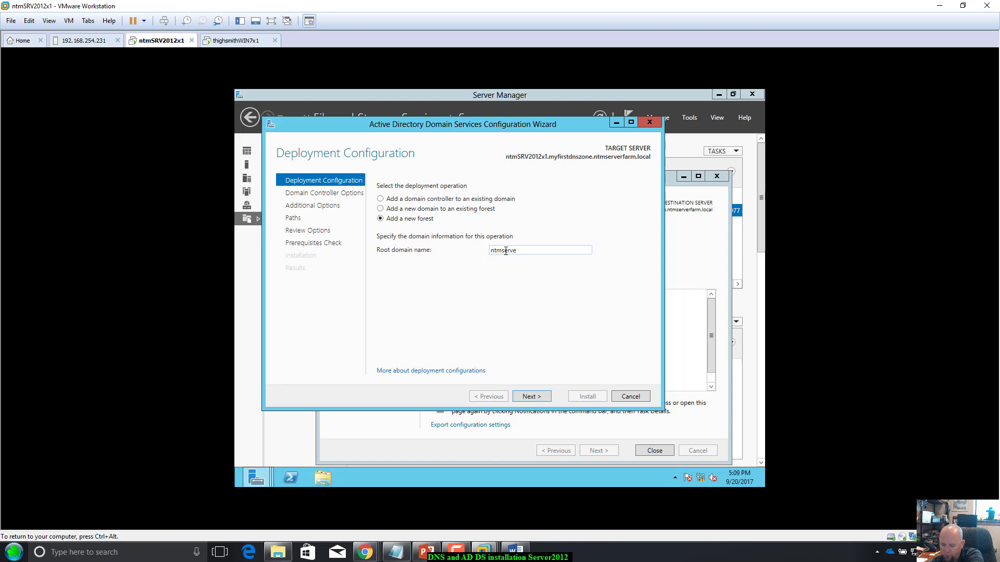
text(rfarm.lo ca)
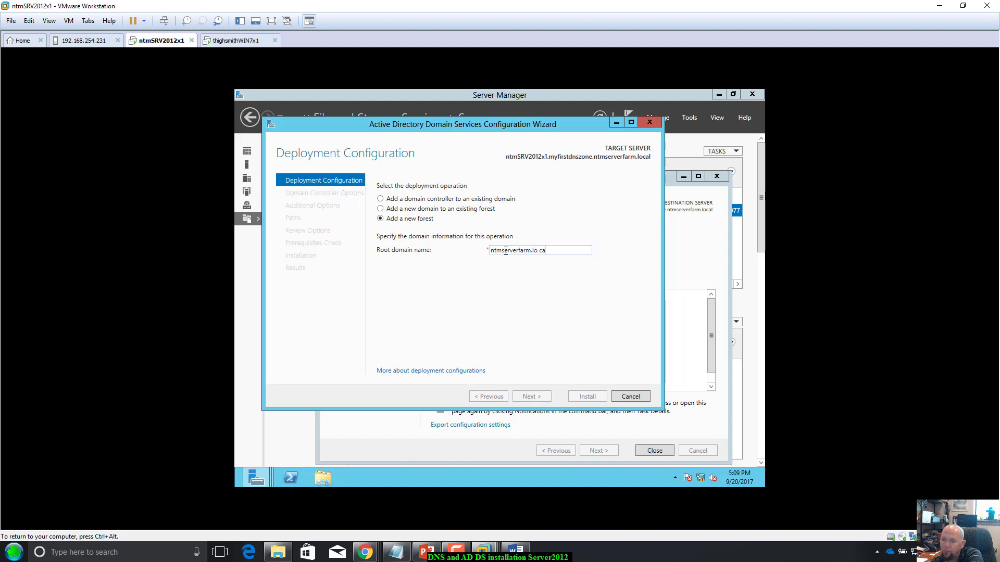
key(BackSpace)
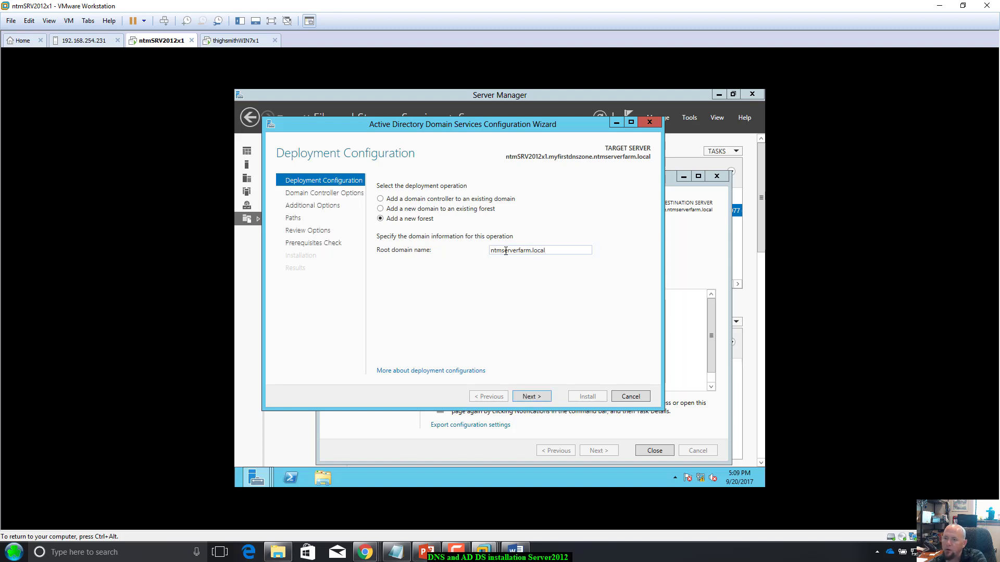
click(530, 397)
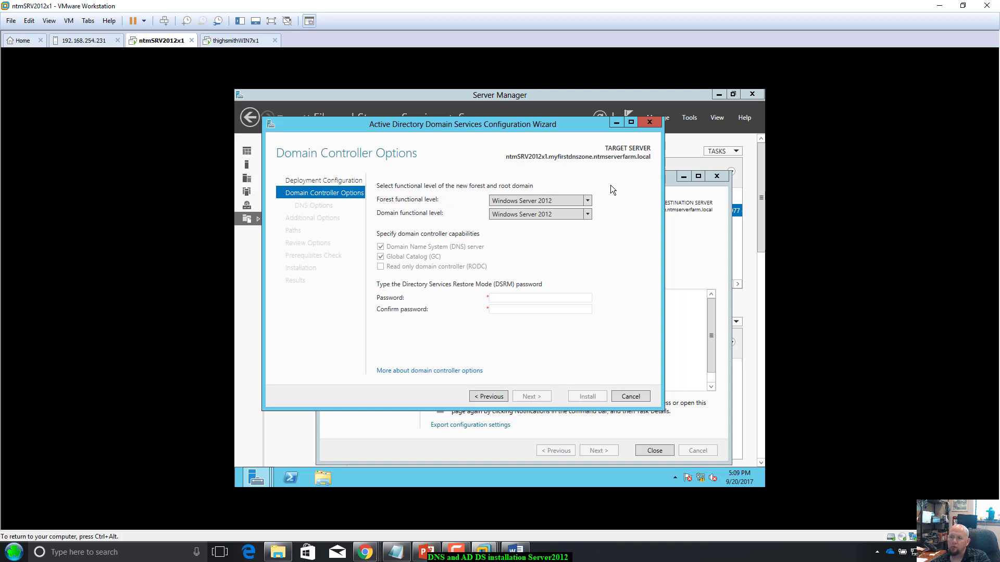
Step: Enter and confirm the DSRM password, correcting a mistyped confirmation, and continue
click(551, 297)
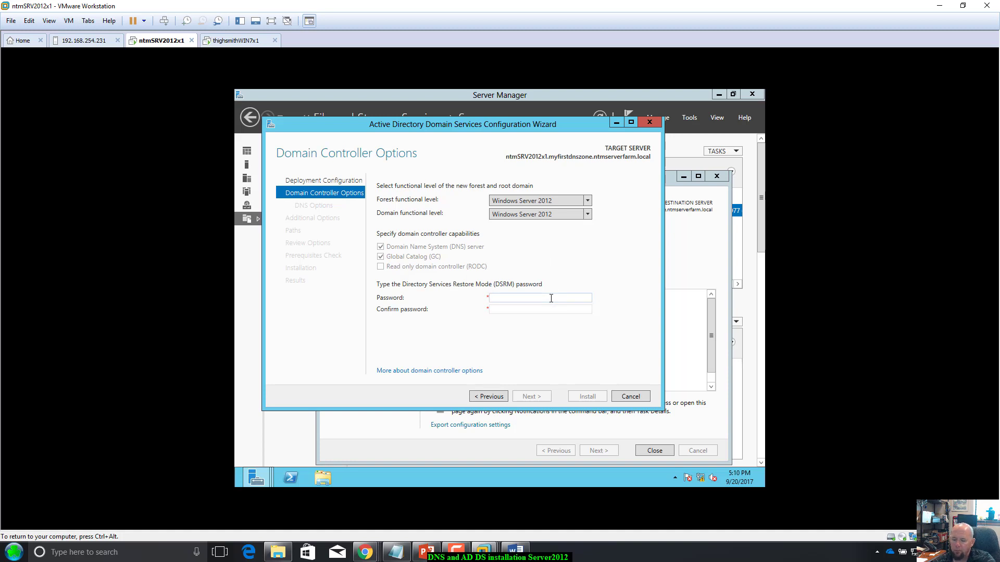
text(P)
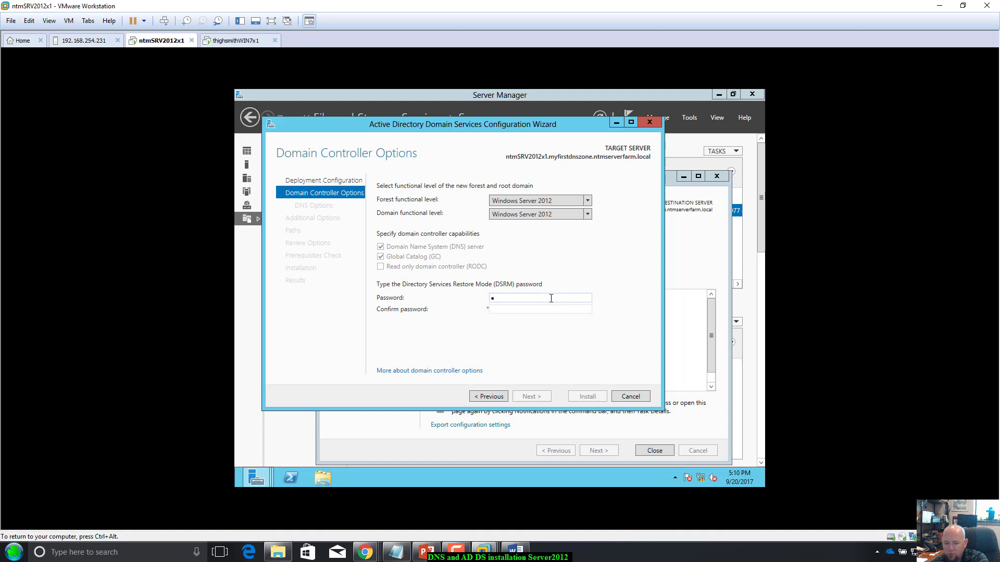
text(@ssw0•••)
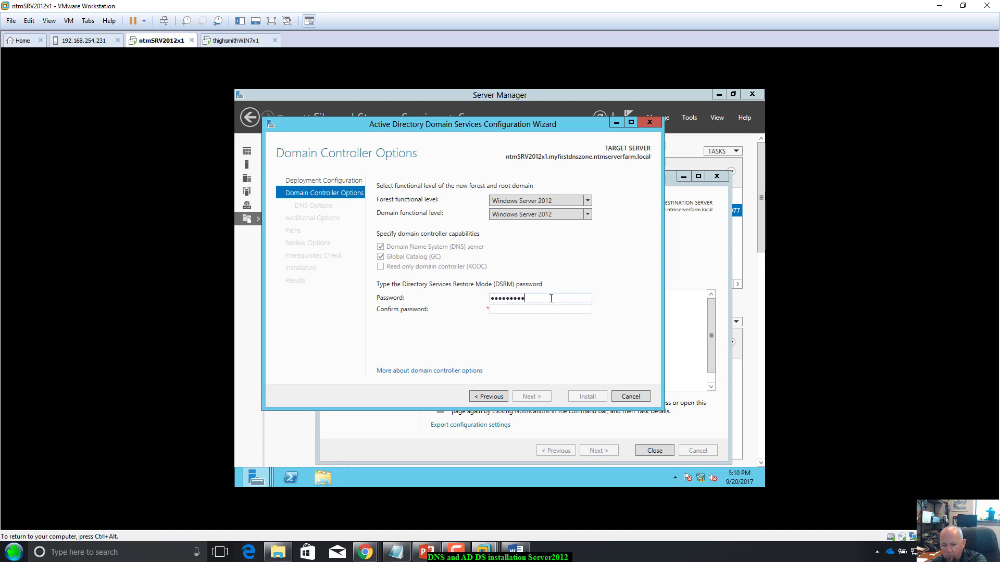
key(Tab)
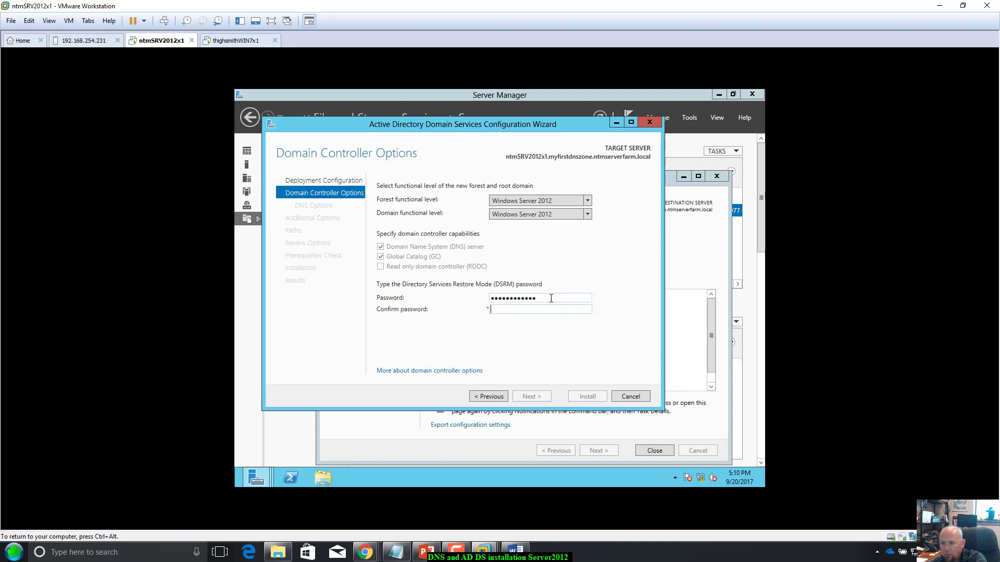
text(P@ssw0rd123)
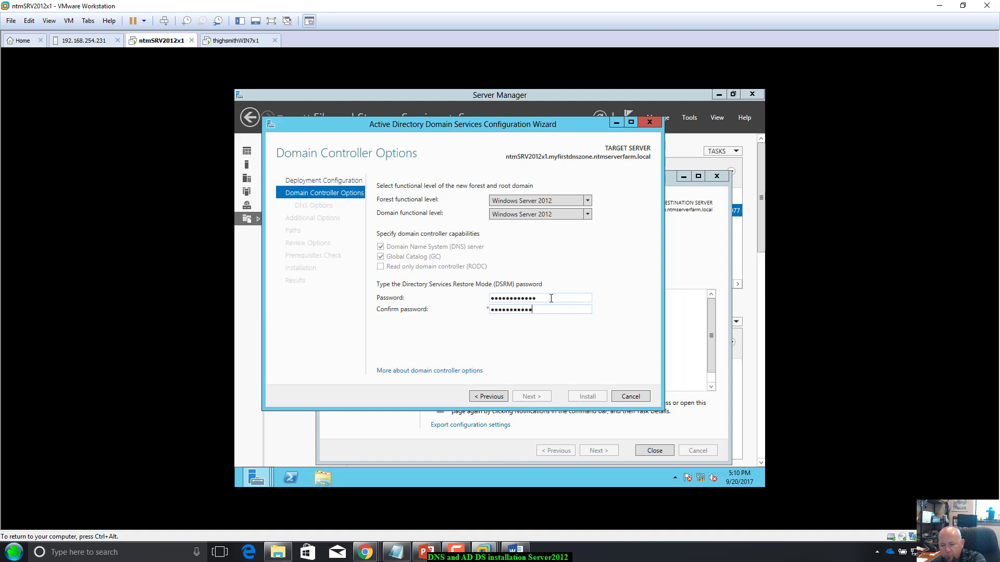
text(4)
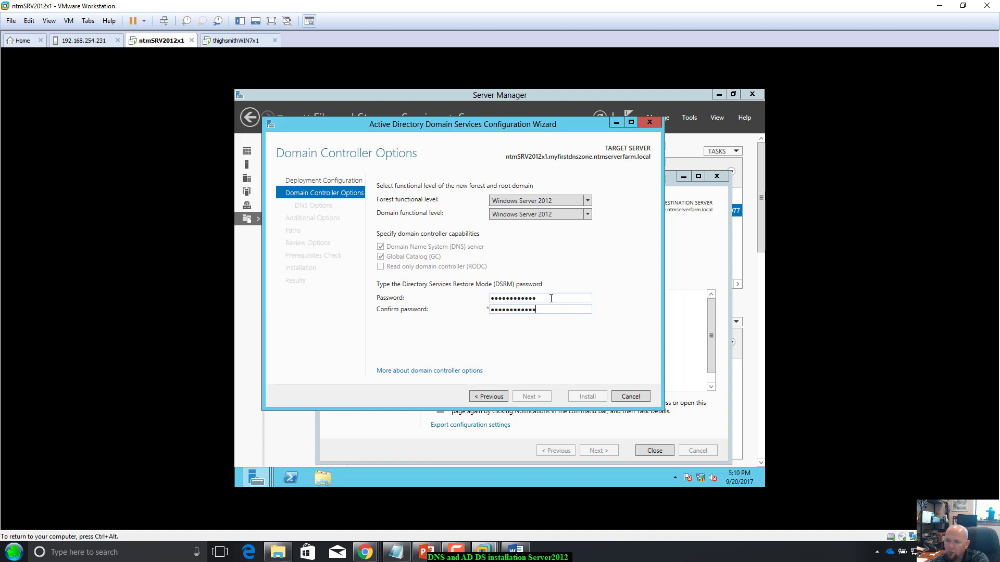
key(BackSpace)
key(BackSpace)
key(BackSpace)
key(BackSpace)
key(BackSpace)
key(BackSpace)
key(BackSpace)
key(BackSpace)
key(BackSpace)
key(BackSpace)
key(BackSpace)
key(BackSpace)
text(•••••••)
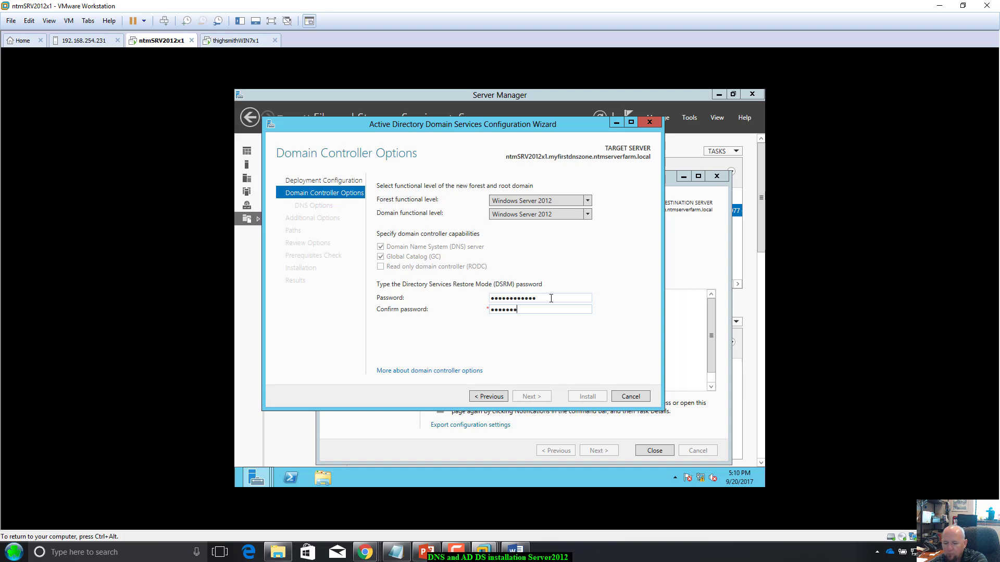
text(•••••)
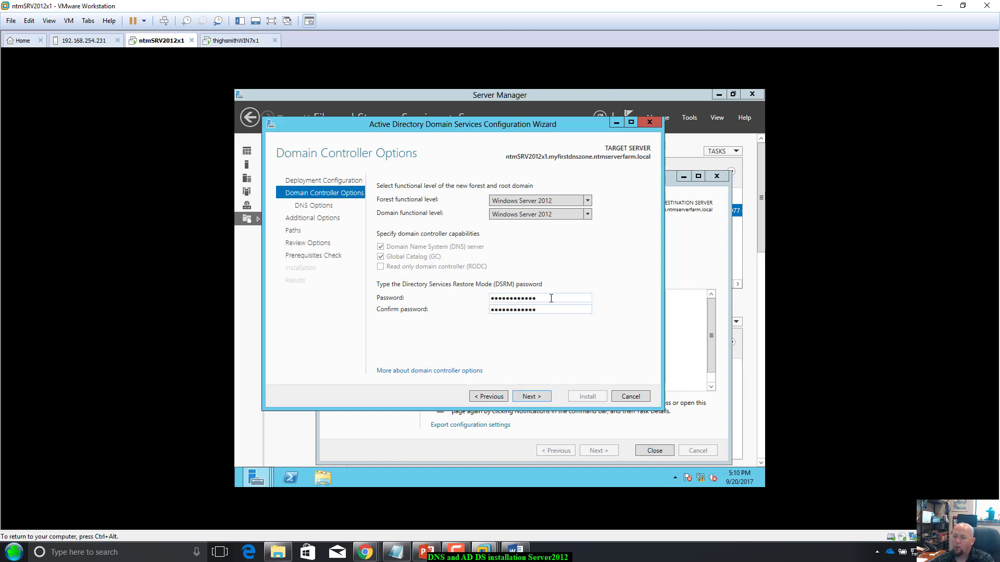
click(543, 397)
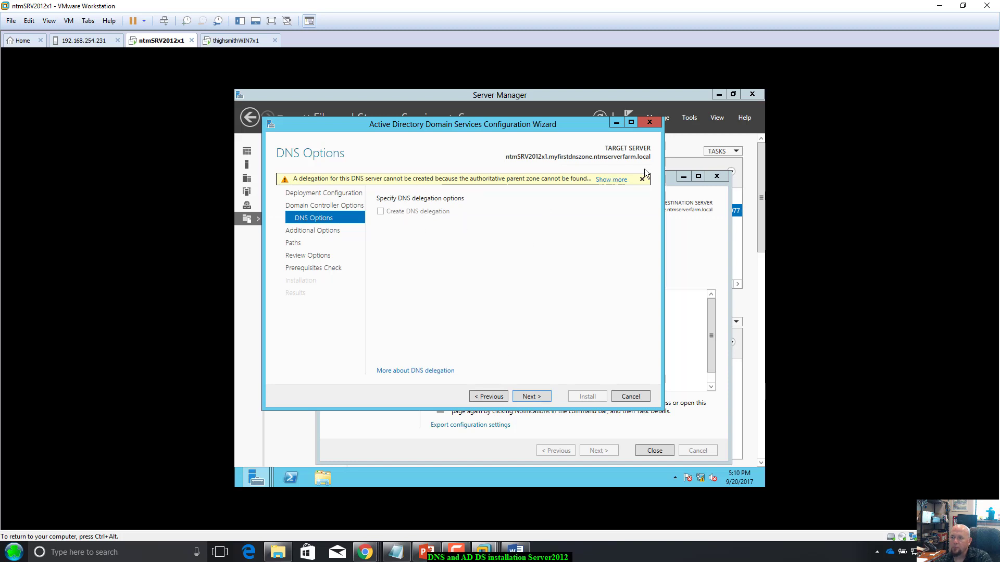
Step: Read and dismiss the DNS delegation warning, then advance to Additional Options
click(619, 180)
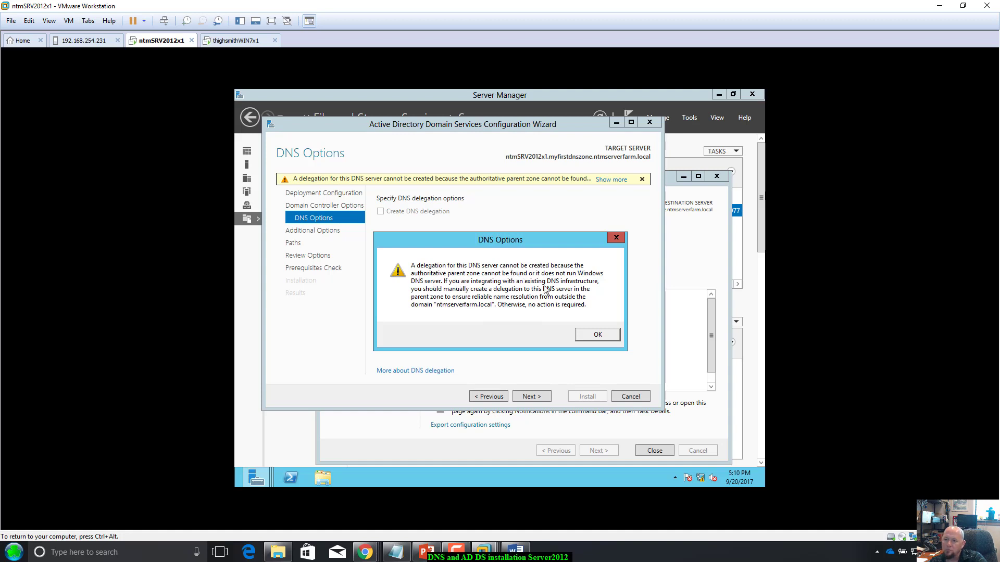
click(593, 332)
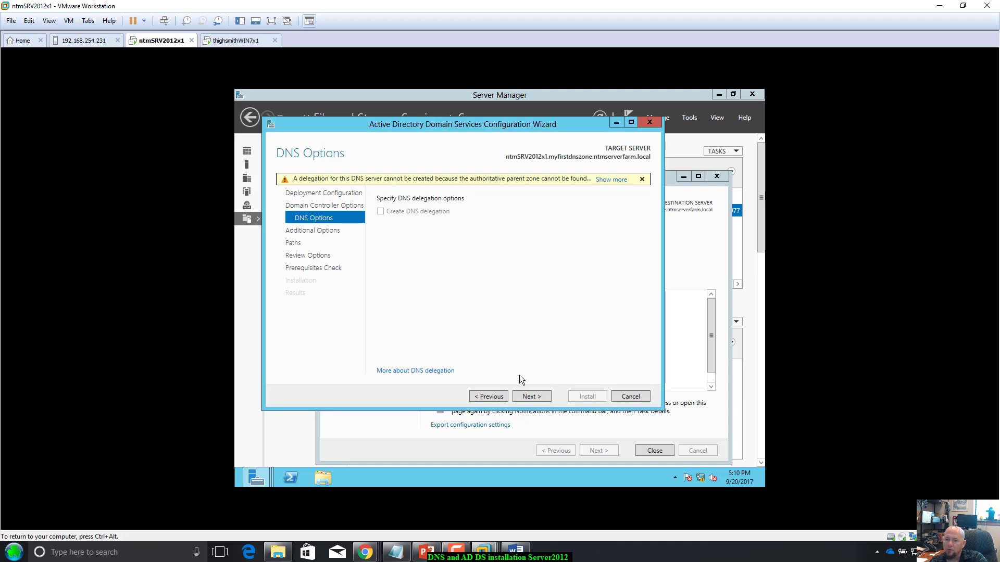
click(532, 396)
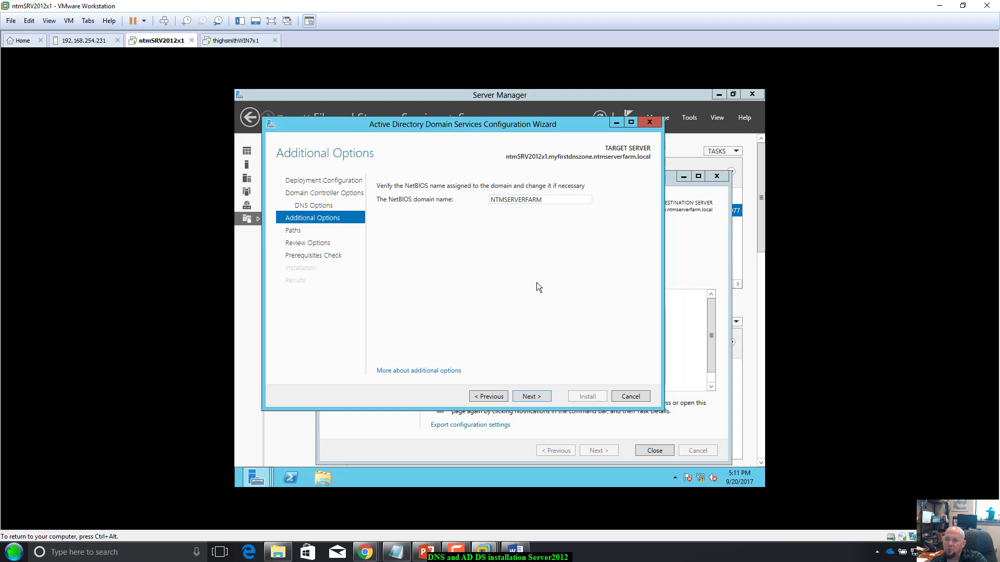
Step: Accept the NTMSERVERFARM NetBIOS name and default NTDS and SYSVOL paths, then review the summary
click(536, 399)
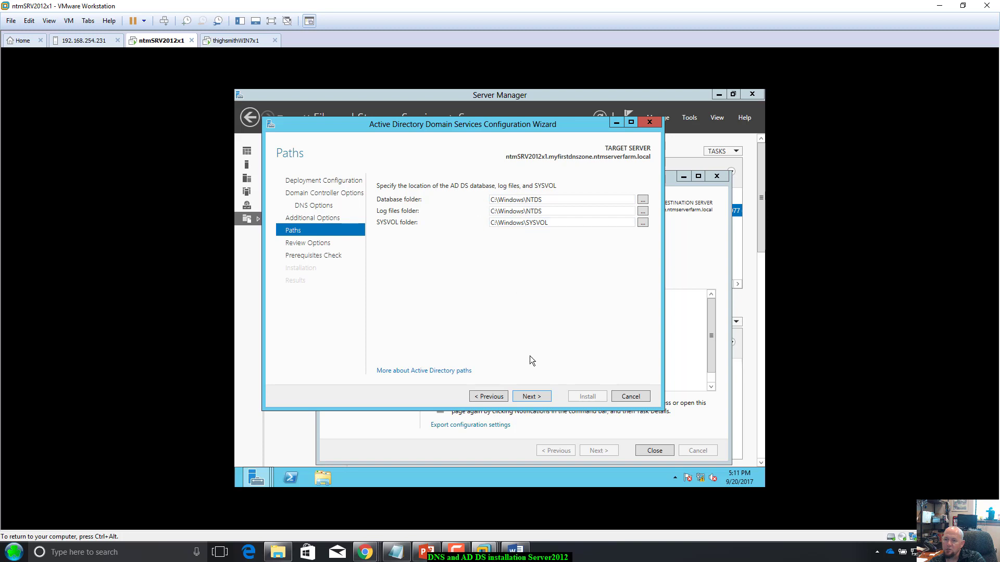
click(532, 397)
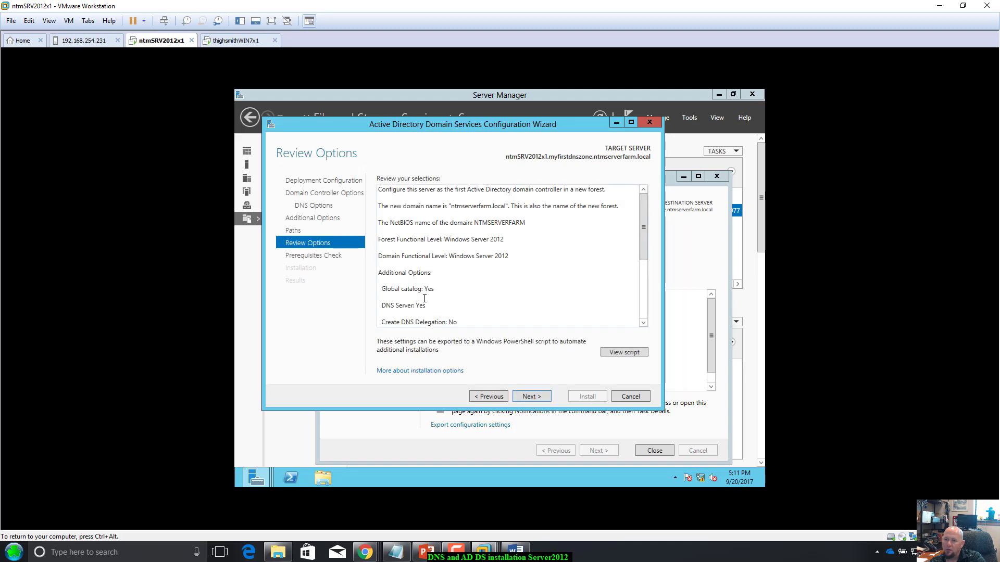
scroll(385, 312, down, 1)
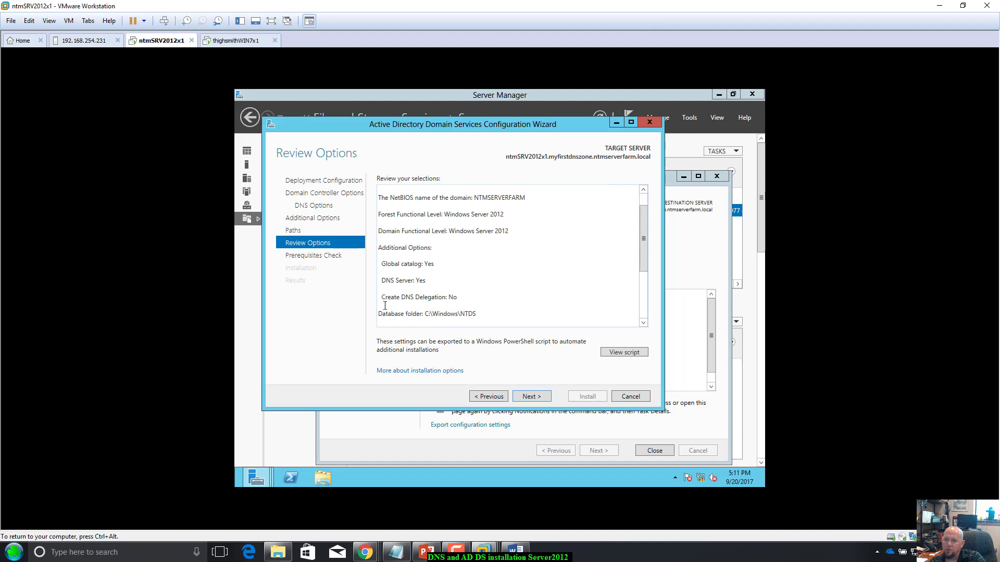
key(ctrl+a)
click(576, 286)
Step: Pass the prerequisites check and install AD DS, letting the server restart
click(529, 397)
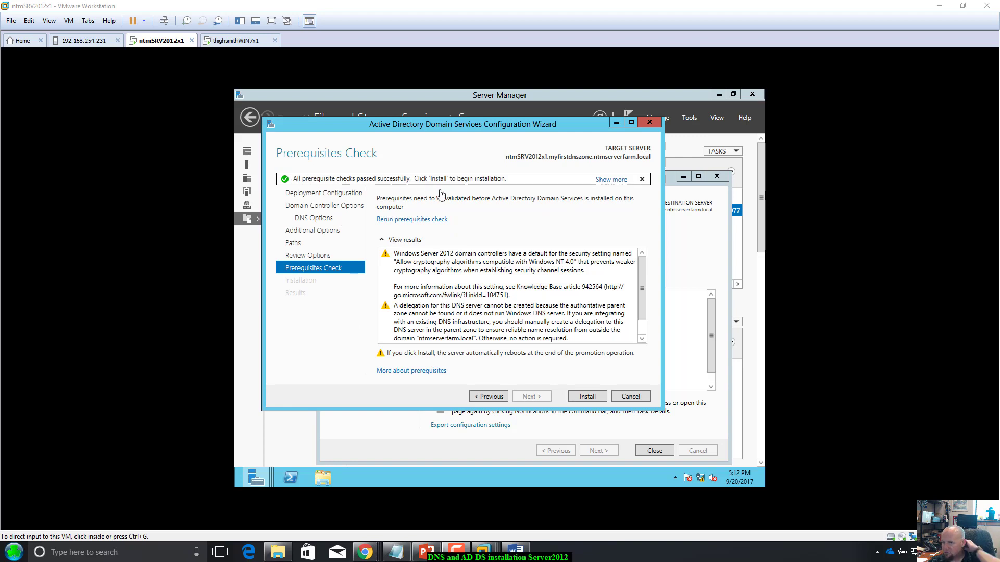
click(580, 399)
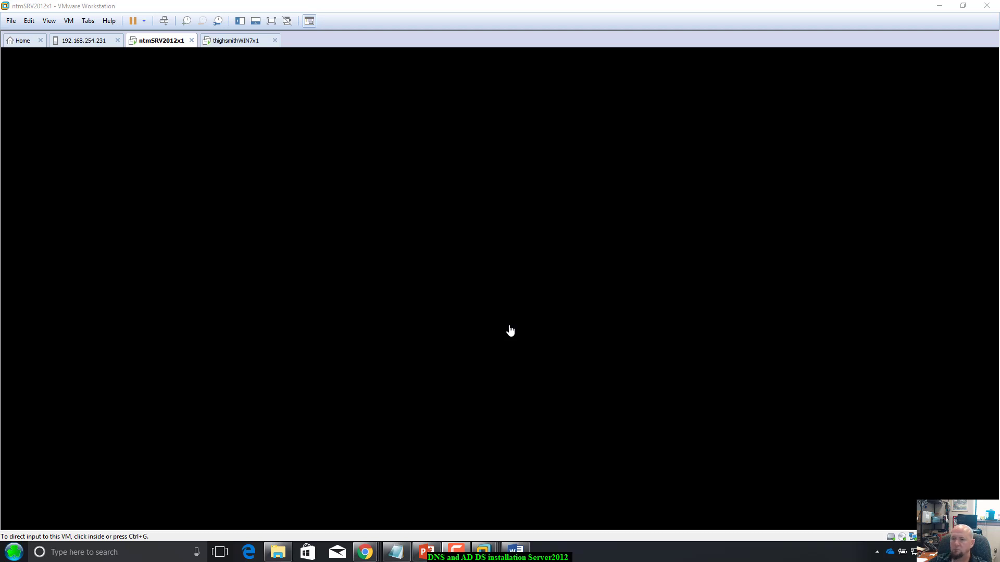
Step: Bring the thighsmithWIN7x1 client's desktop into view while the server keeps rebooting
click(246, 43)
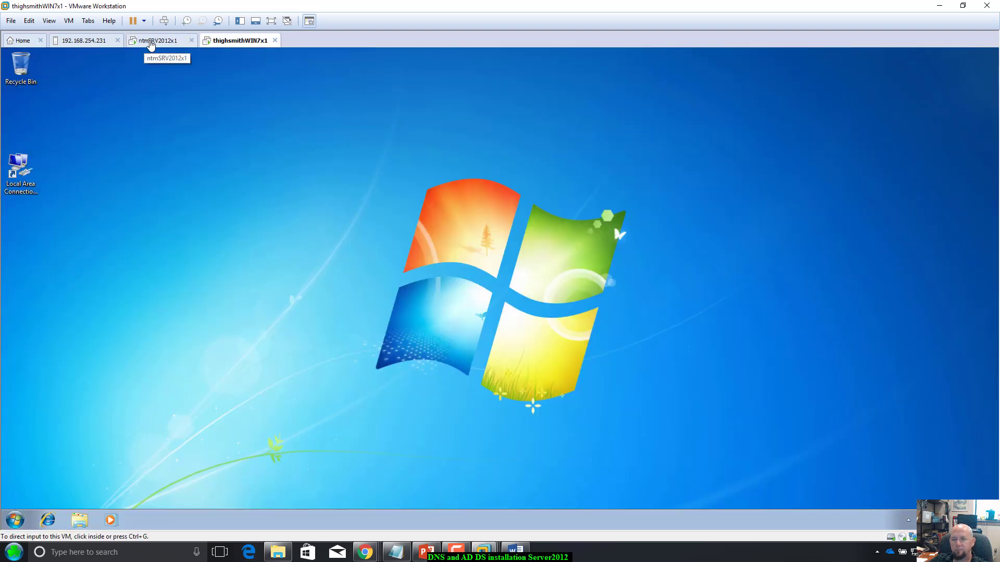
Step: Return to the ntmSRV2012x1 server console, which shows its Please wait screen
click(151, 44)
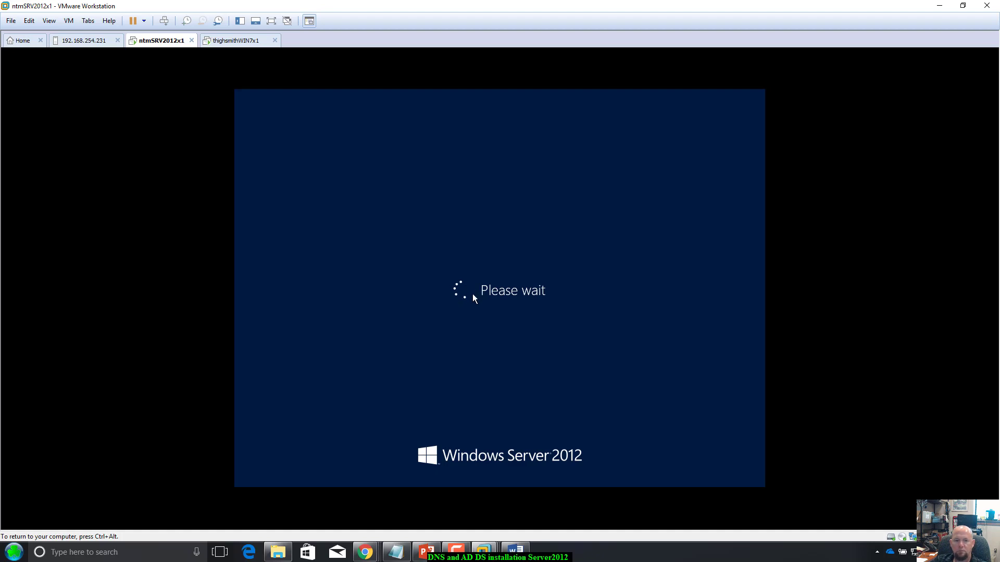
Step: Sign the server in as domain administrator, then view the client's ntmserverfarm.local System Properties
key(ctrl+alt)
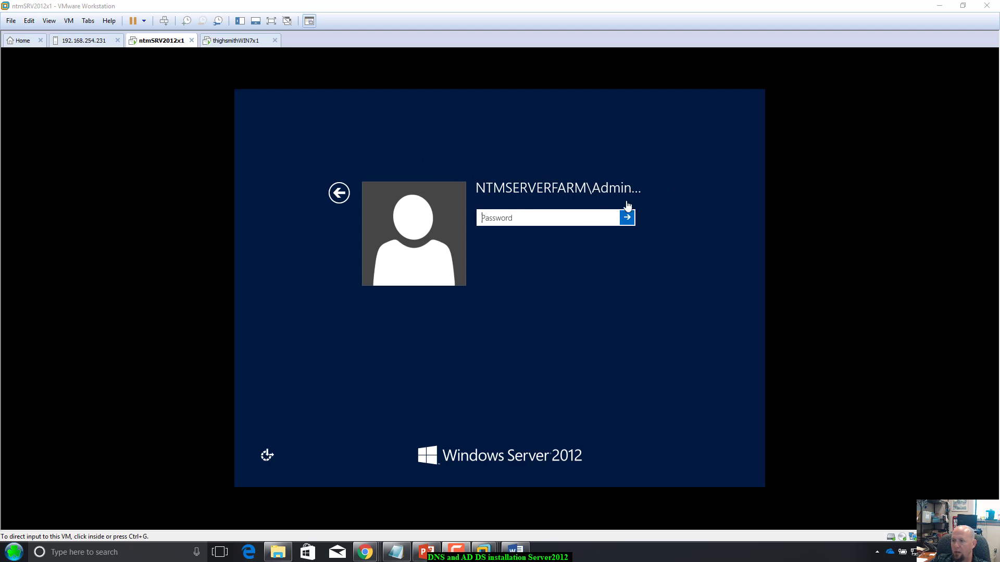
click(568, 218)
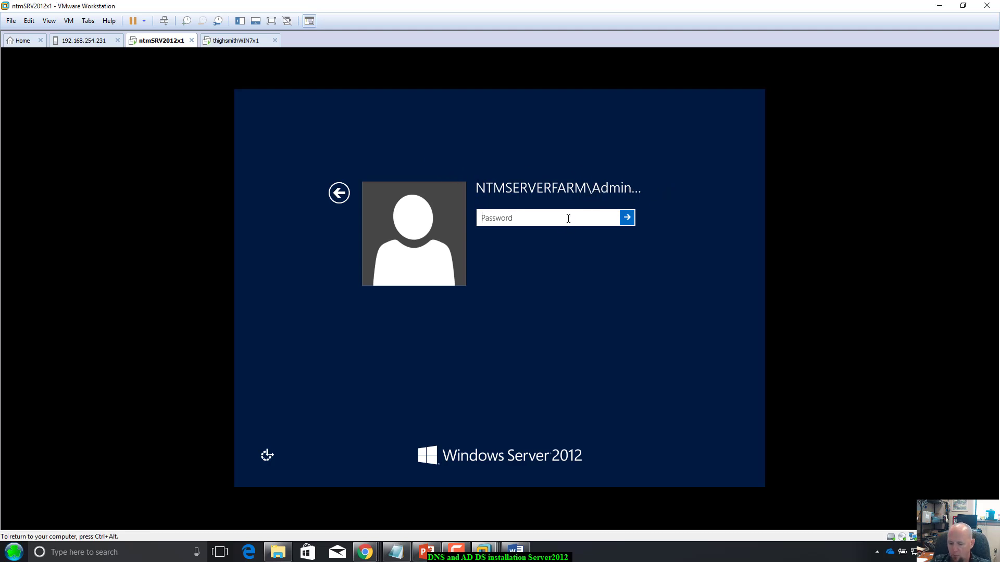
text(•••••••)
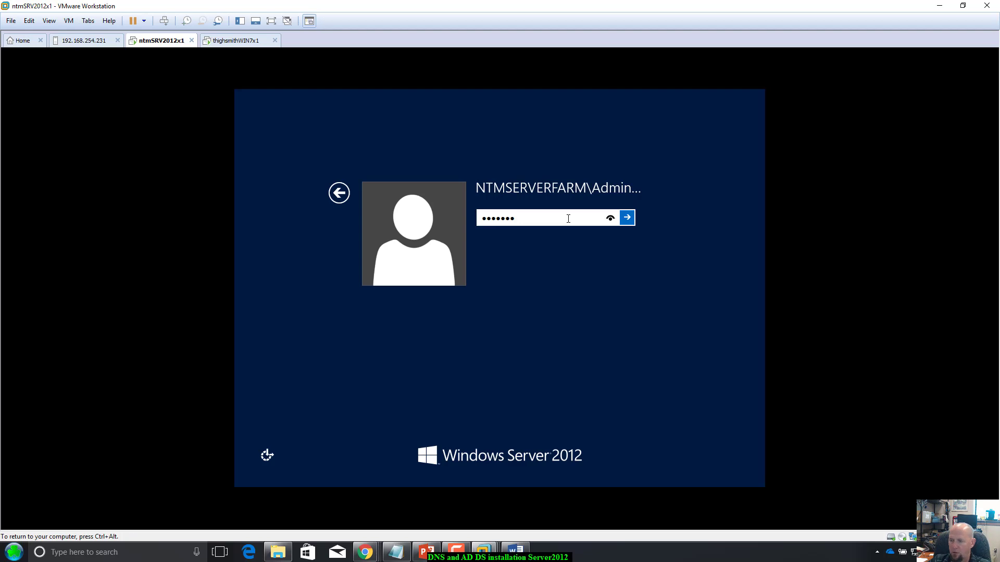
key(BackSpace)
key(BackSpace)
key(BackSpace)
key(BackSpace)
key(BackSpace)
key(BackSpace)
key(BackSpace)
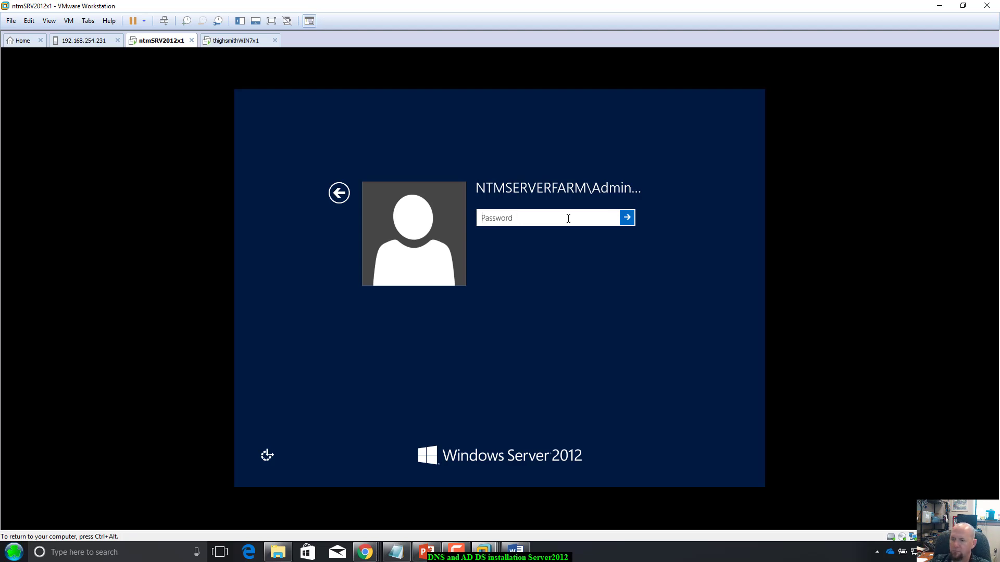
text(•••••••)
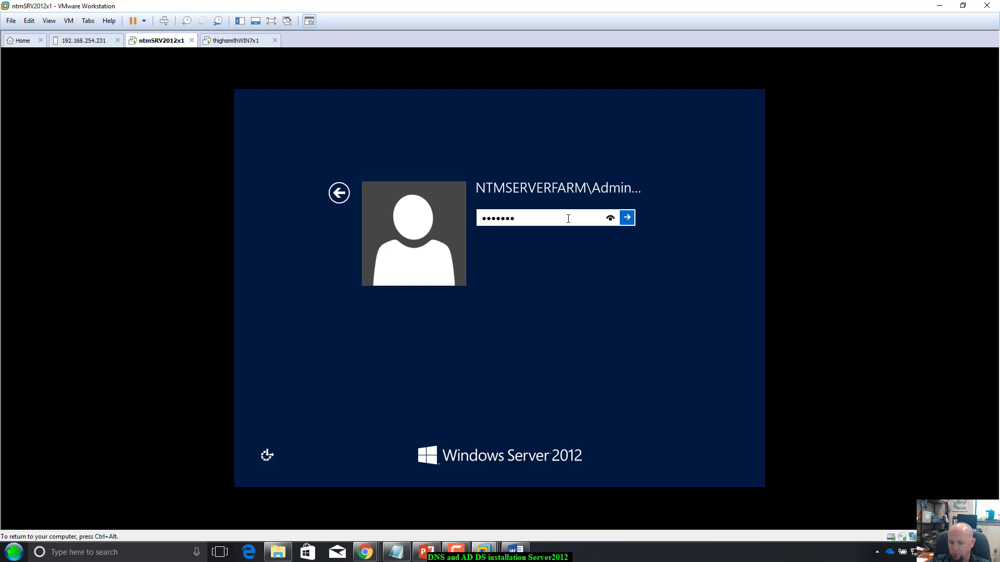
text(••••••••••)
key(Return)
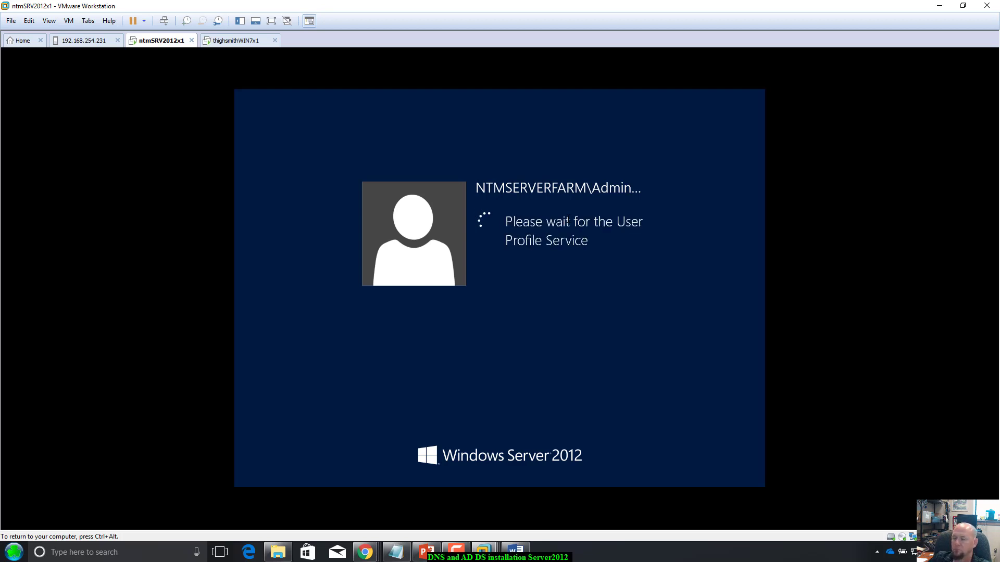
key(ctrl+alt)
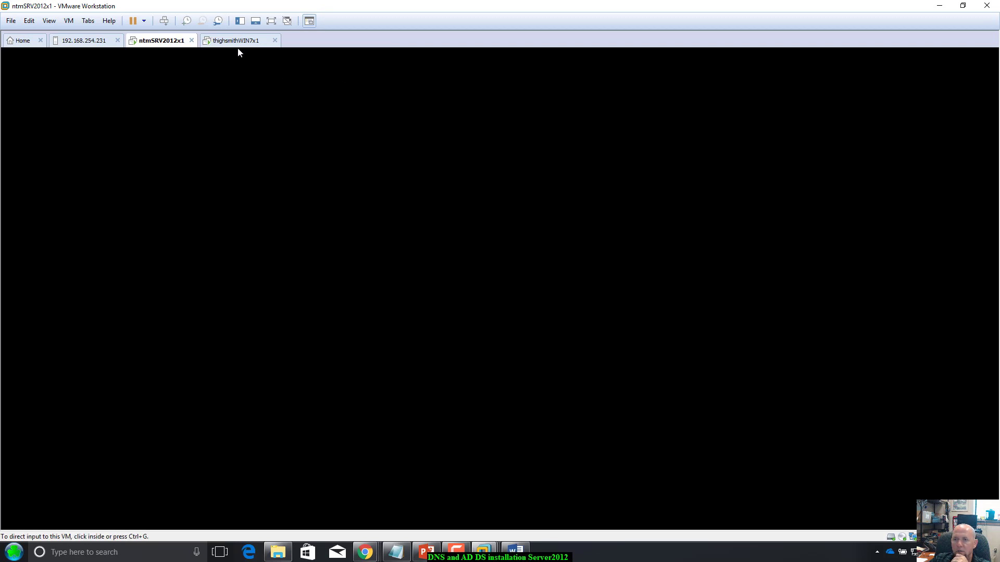
click(236, 43)
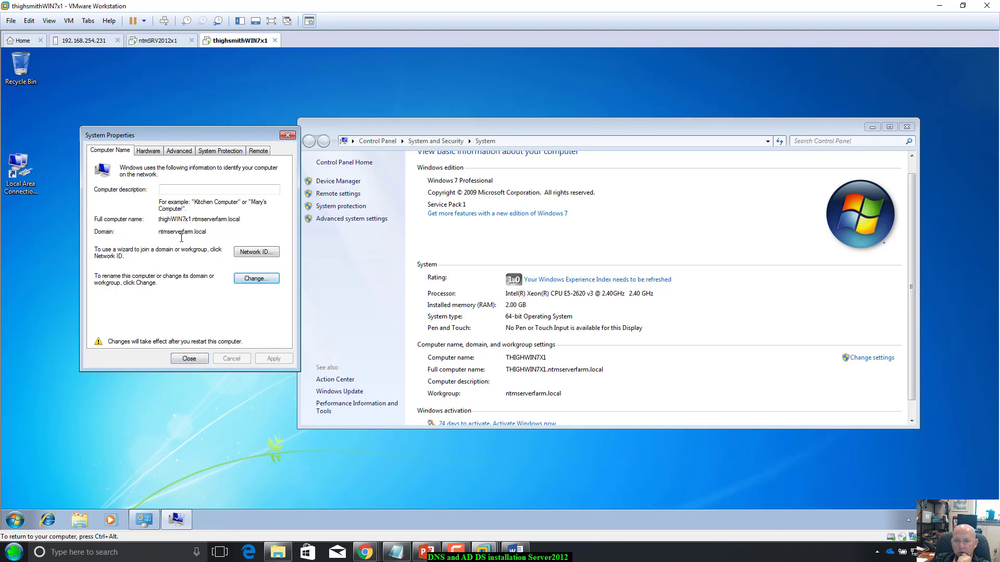
Step: Close the domain-change dialogs and System Properties, and restart Windows 7 to apply the domain join
click(256, 280)
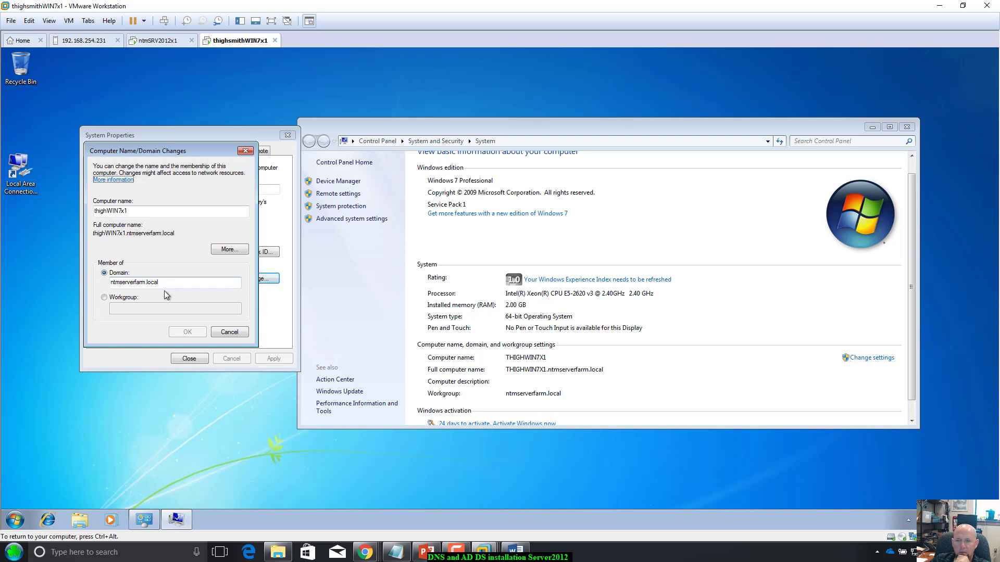
click(224, 333)
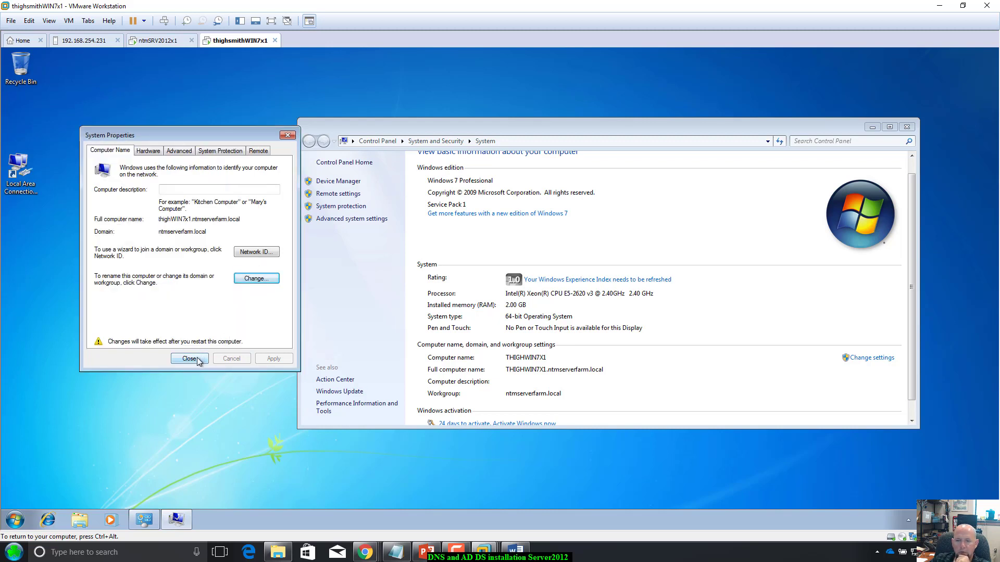
click(198, 358)
click(502, 293)
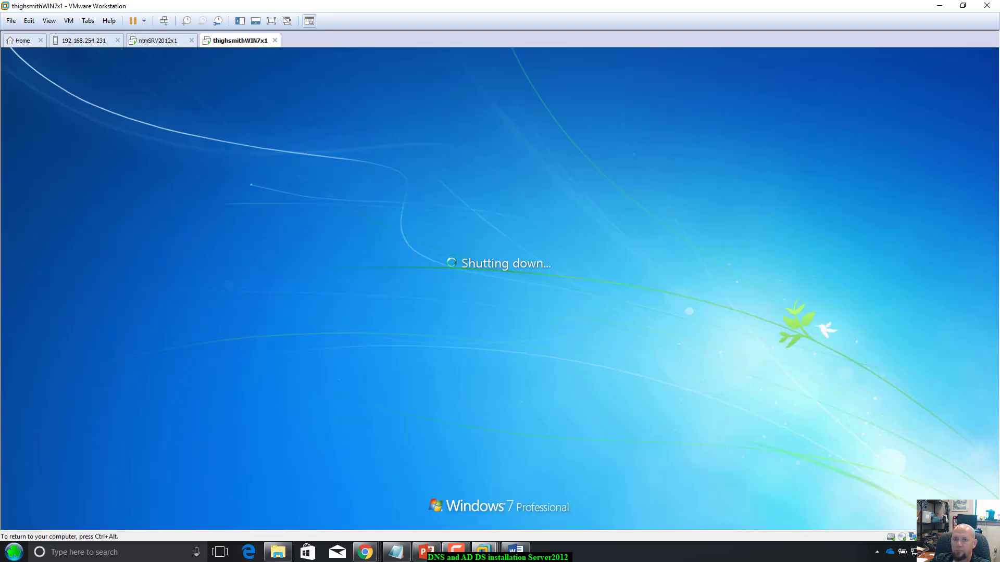
key(ctrl+alt)
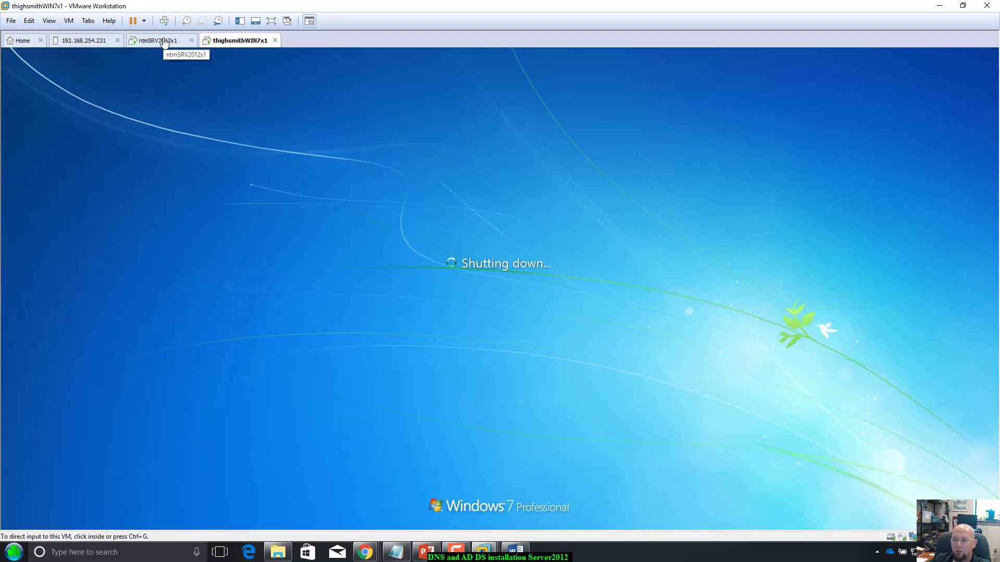
Step: Check both rebooting VMs in turn, ending on the Windows 7 Press CTRL+ALT+DELETE logon screen
click(169, 44)
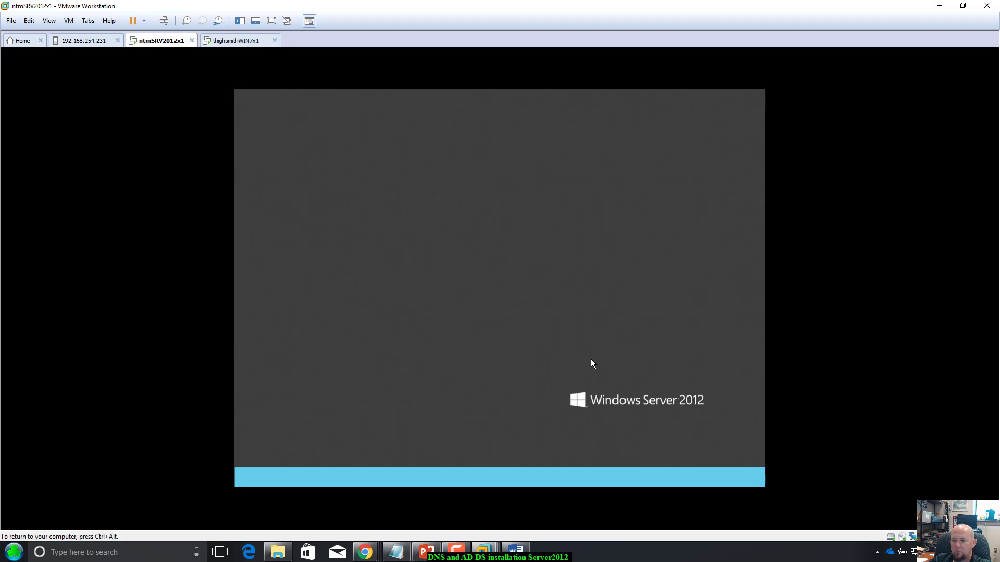
click(229, 42)
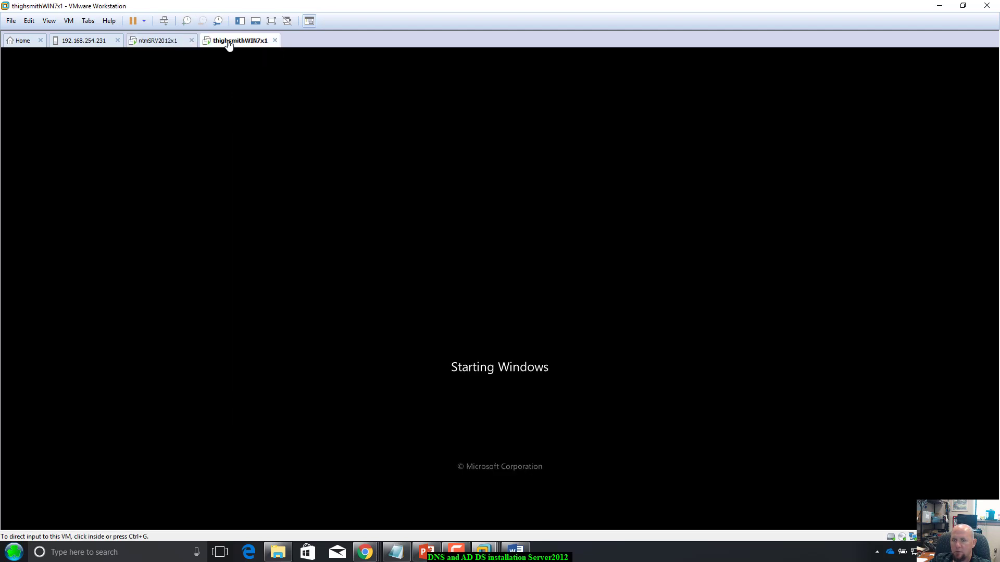
click(179, 42)
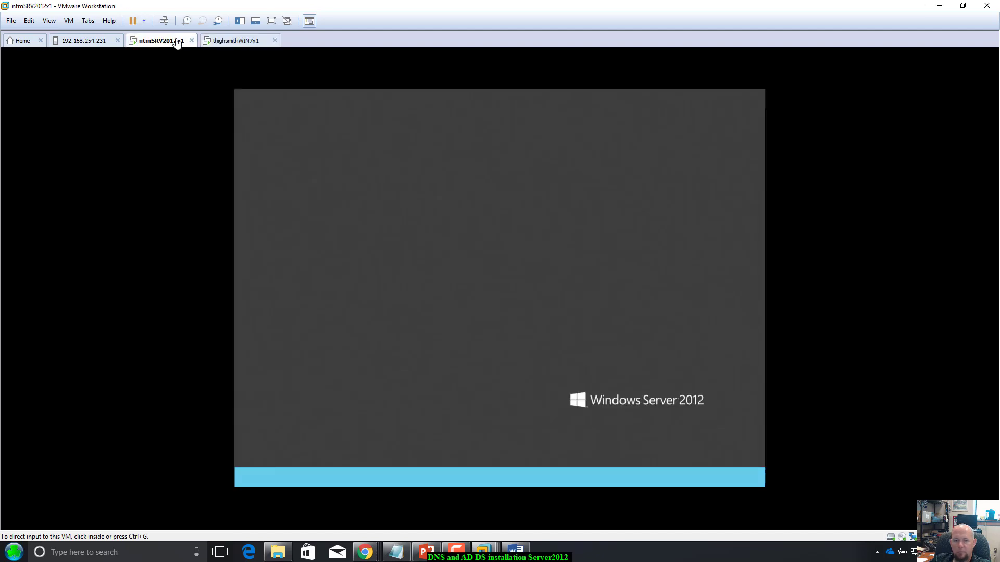
click(234, 41)
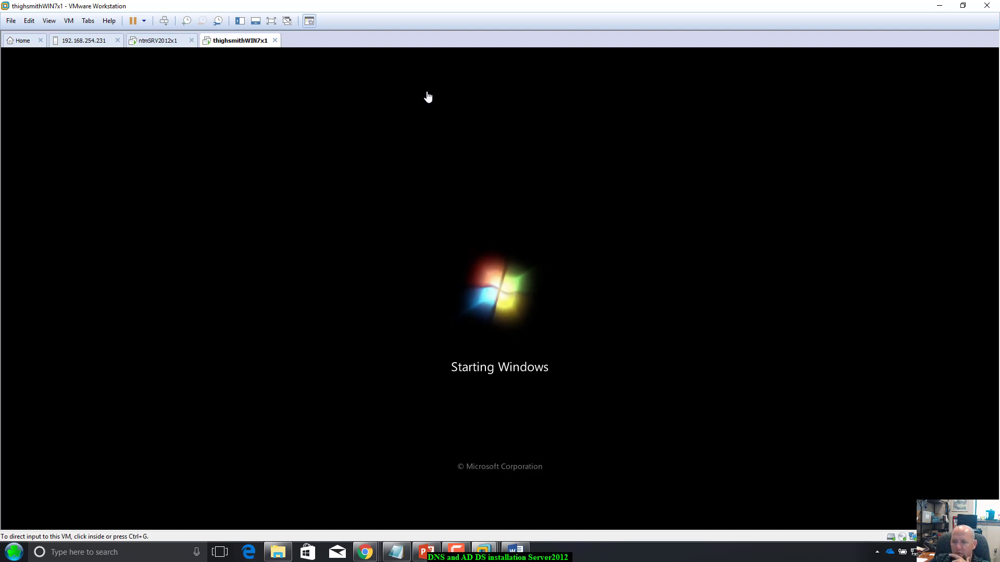
click(696, 344)
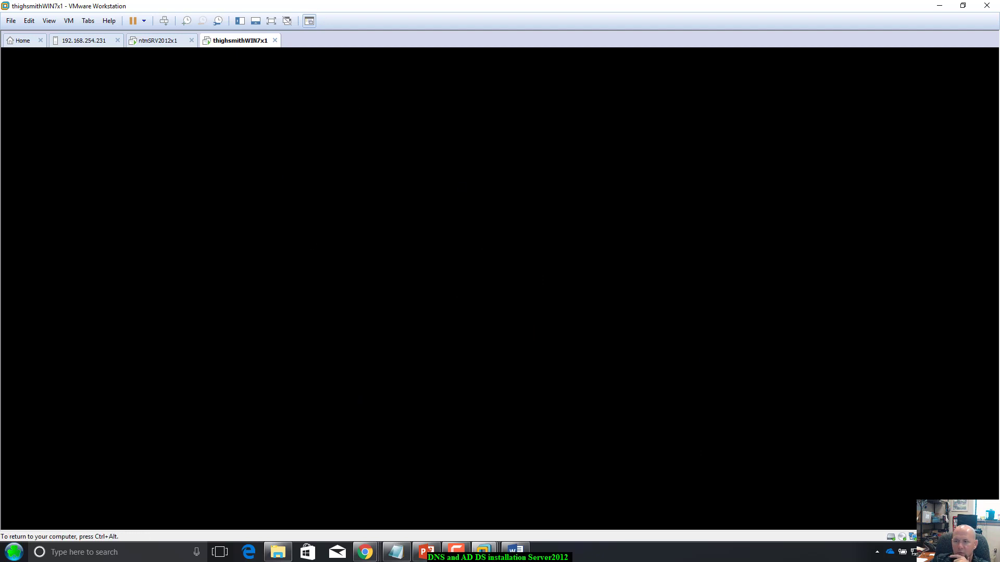
key(ctrl+alt)
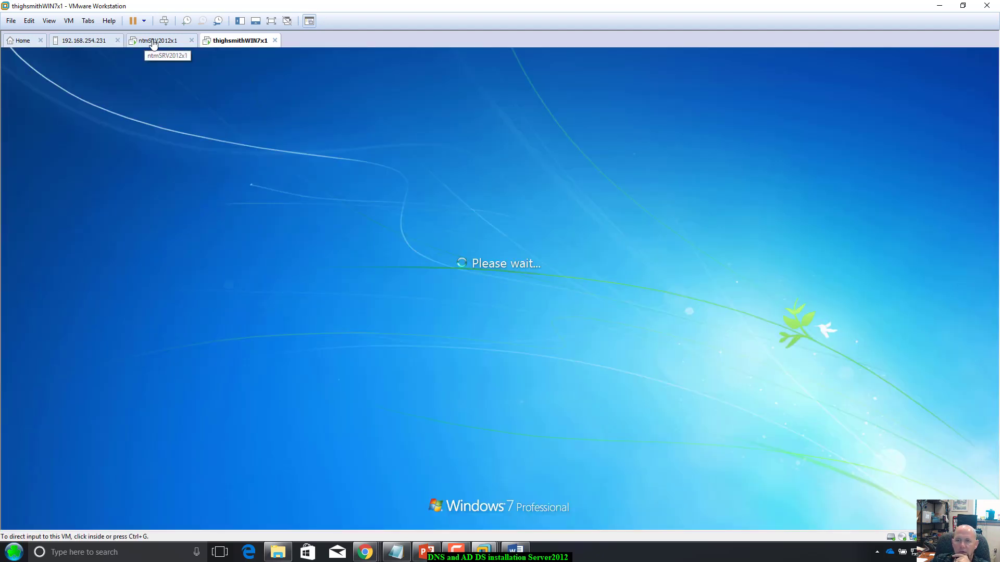
click(154, 42)
click(157, 76)
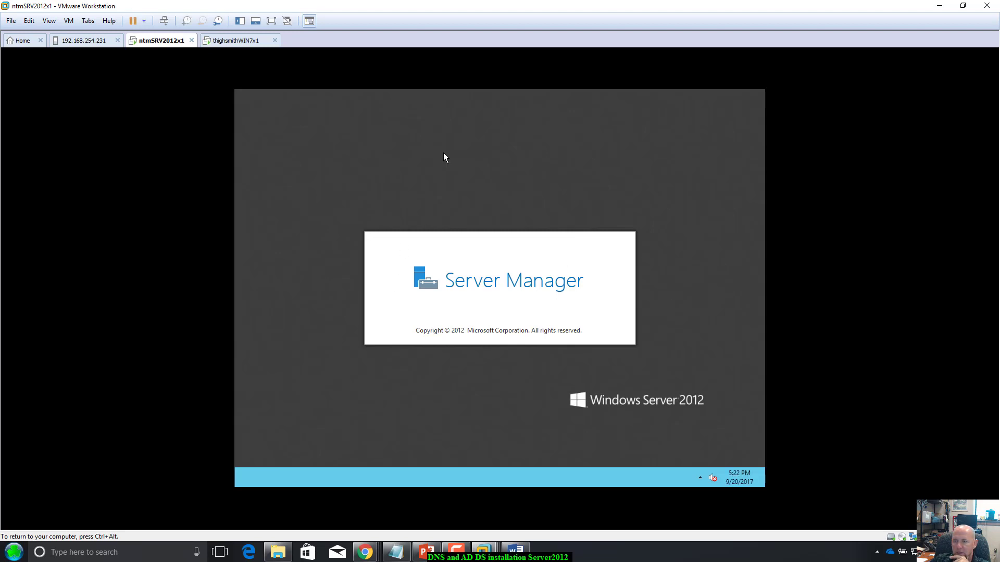
key(ctrl+alt)
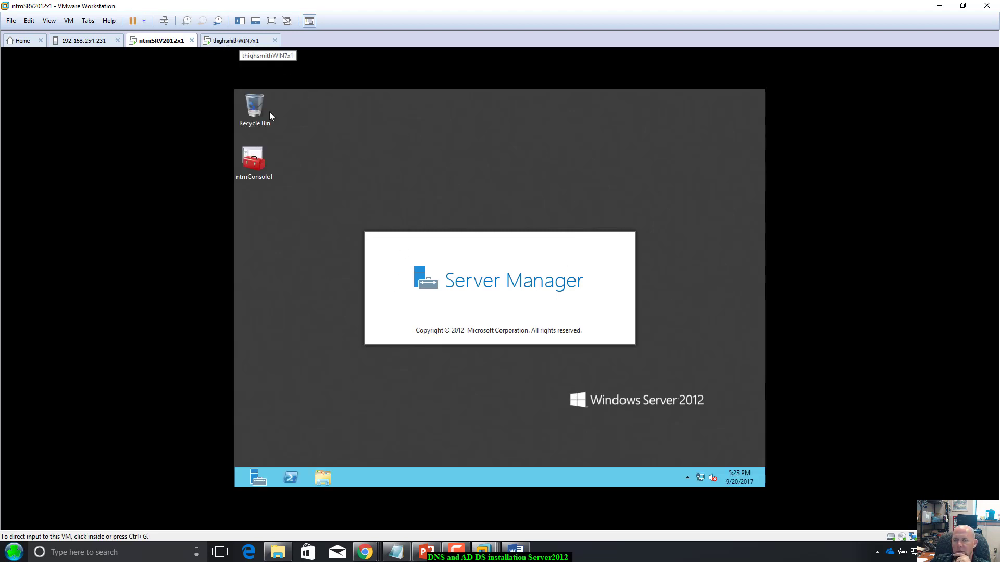
click(237, 42)
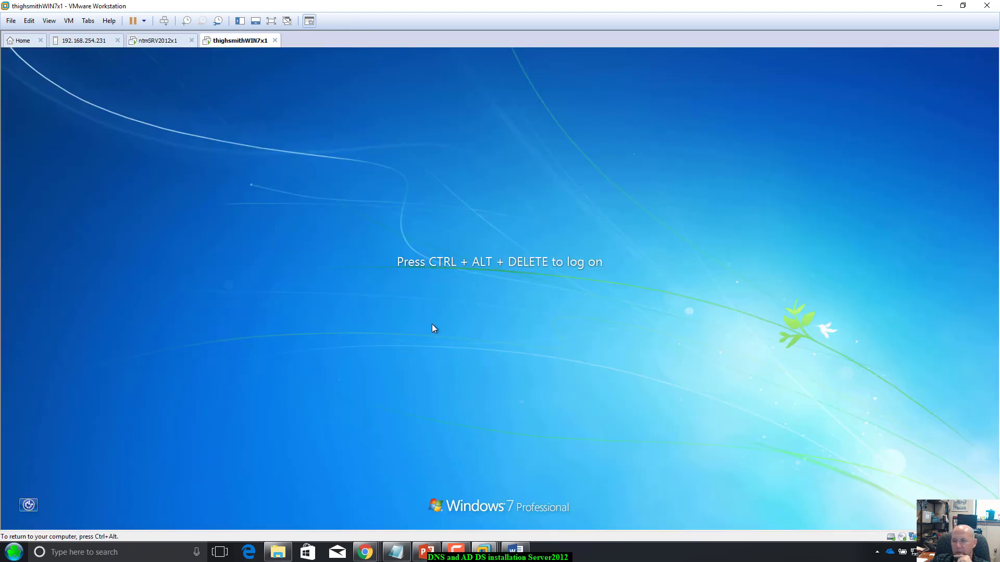
Step: Log on to the Windows 7 client with Ctrl+Alt+Insert and the local account password
key(ctrl+alt+Insert)
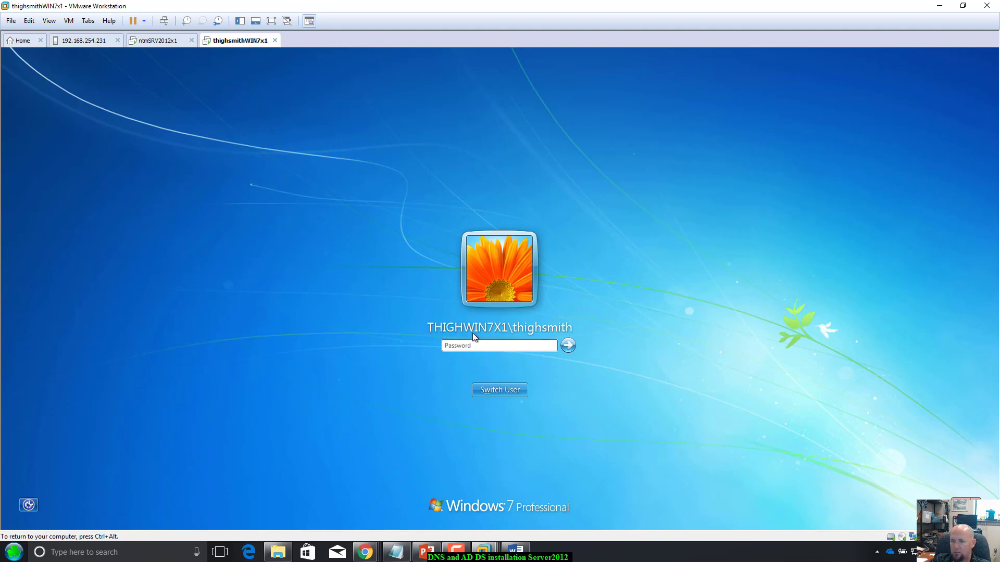
click(526, 345)
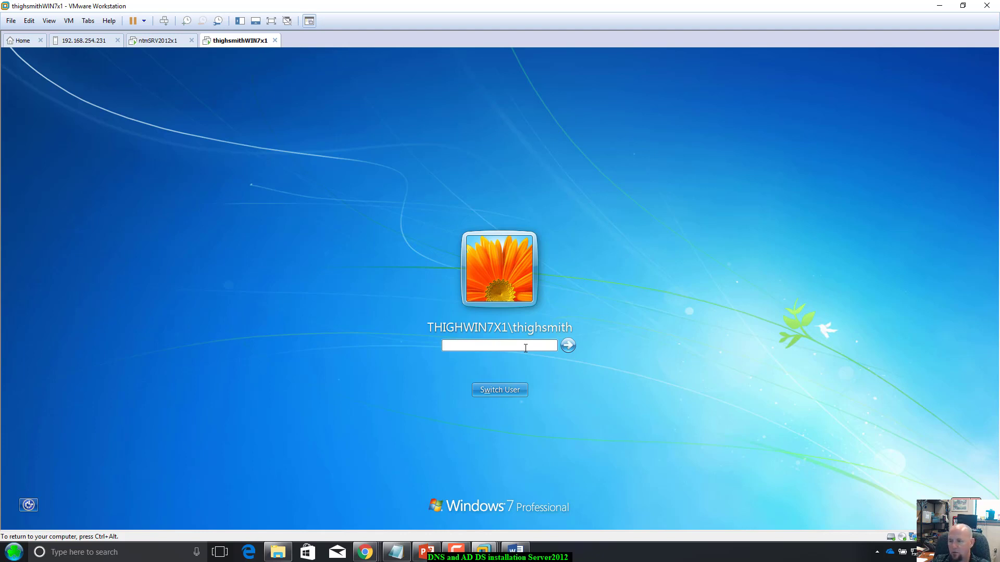
text(••••••)
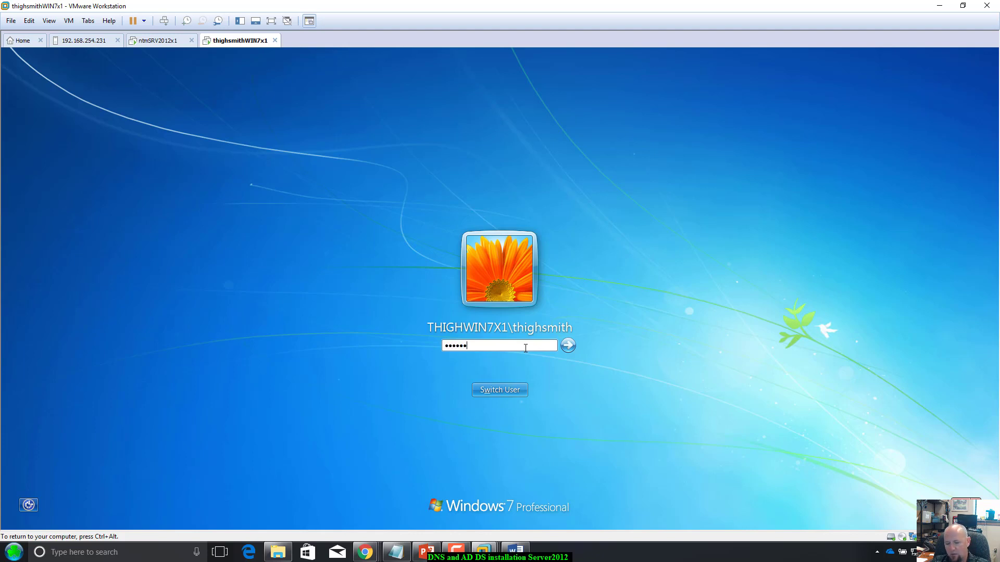
text(••)
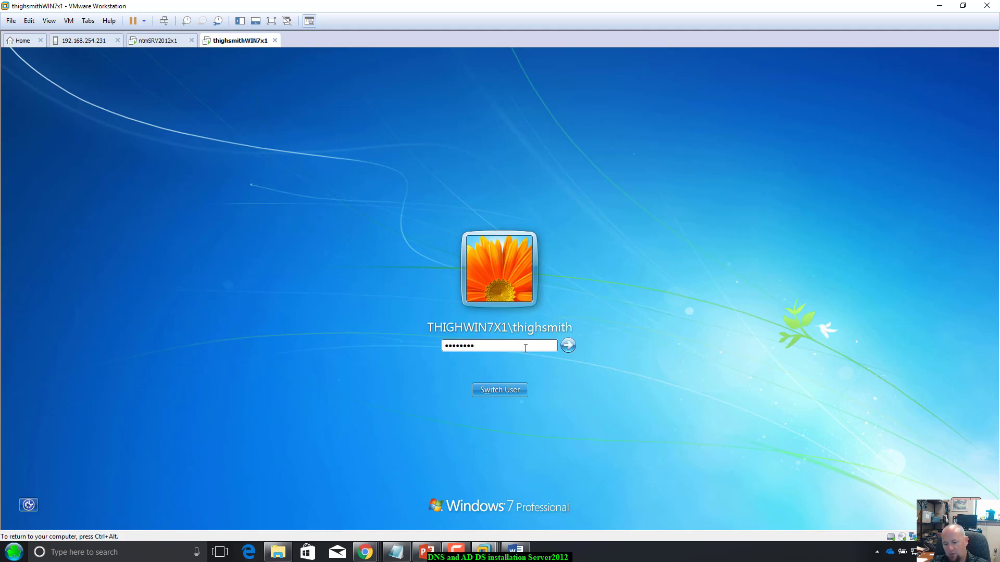
key(Return)
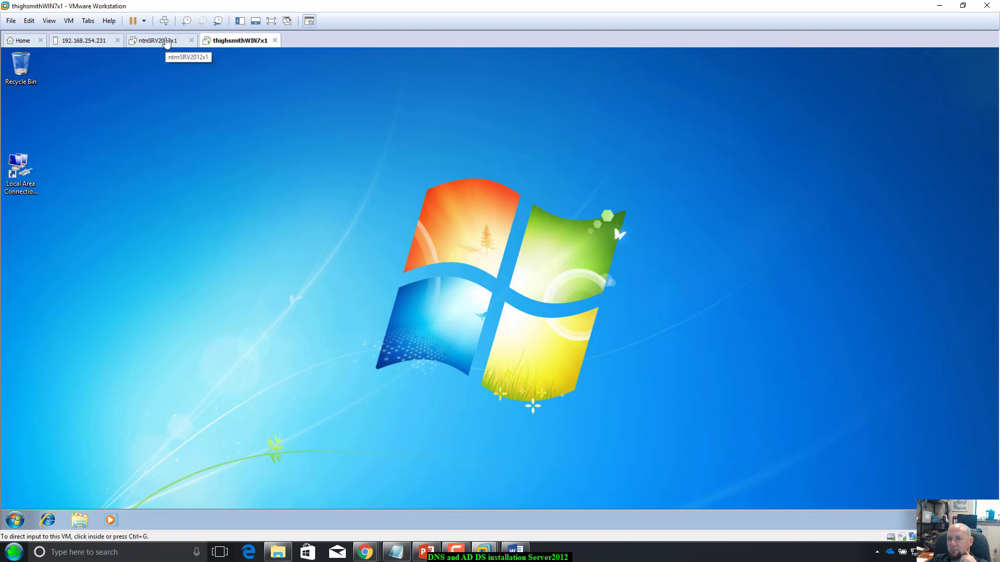
Step: Open Windows Explorer on the Windows 7 client and go to the Network folder
click(167, 44)
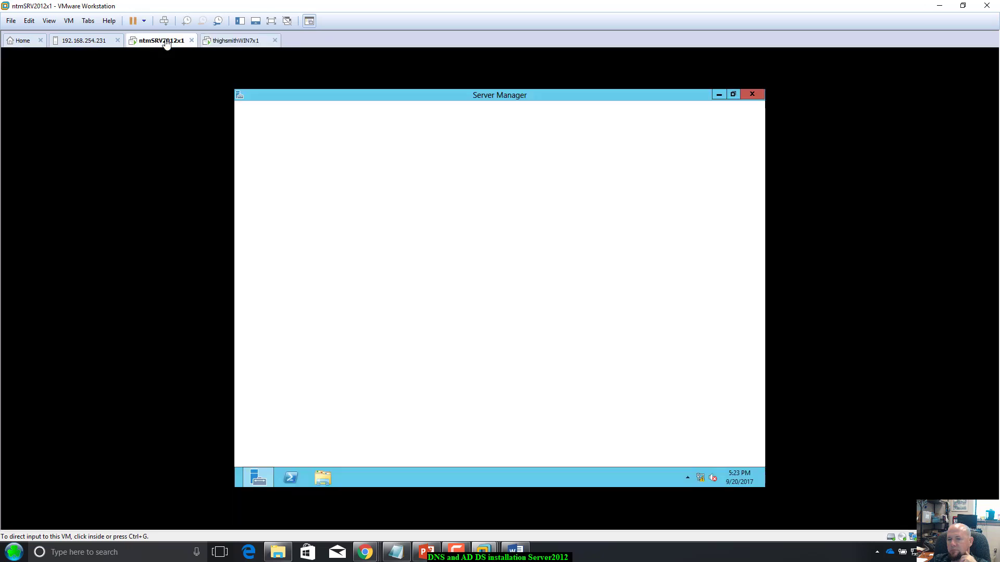
click(236, 40)
click(20, 529)
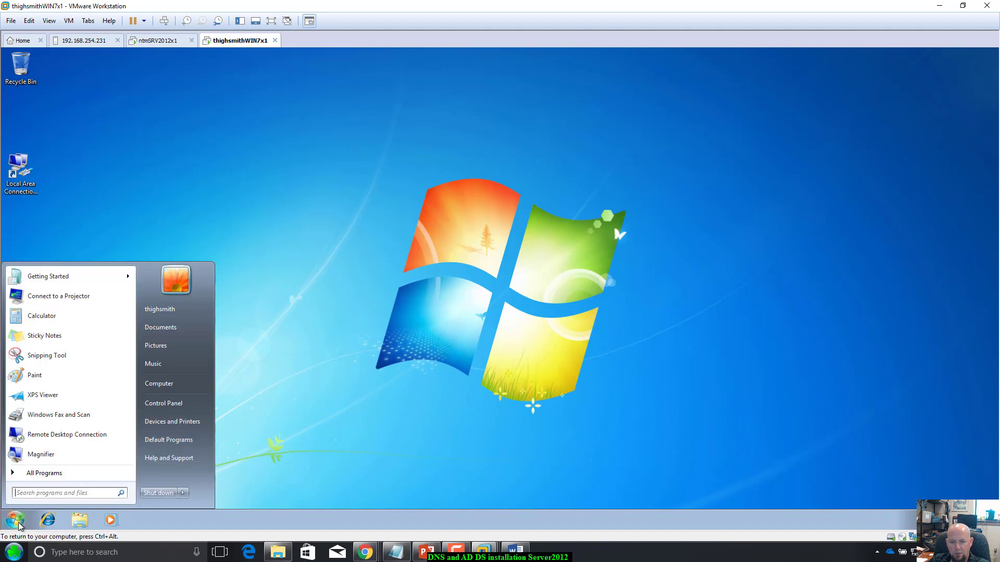
click(337, 481)
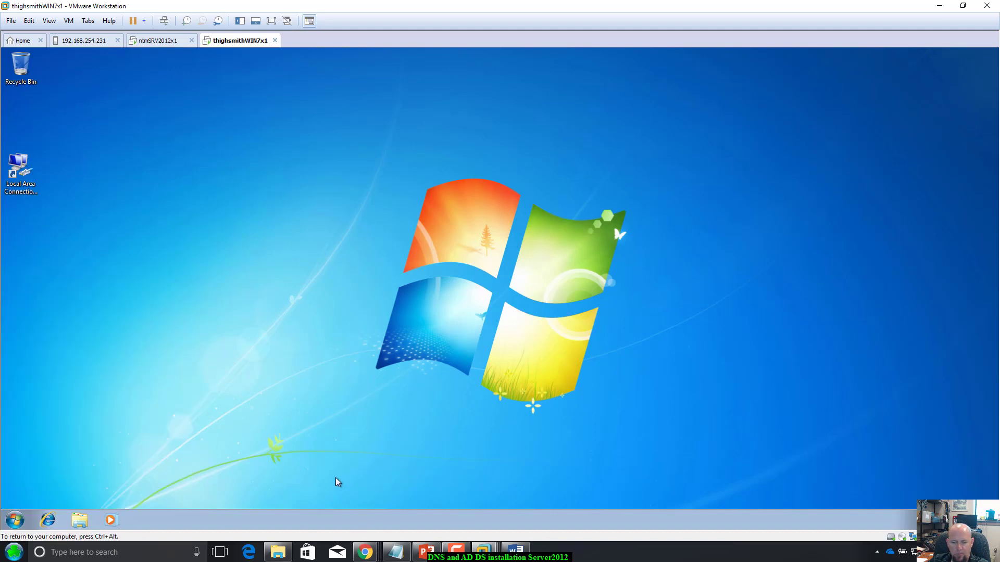
click(81, 521)
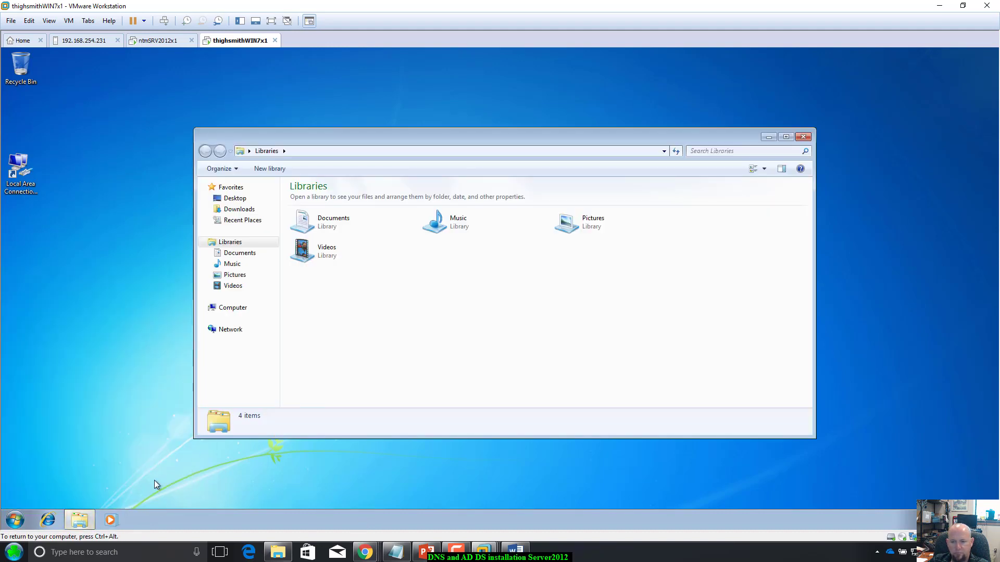
click(225, 332)
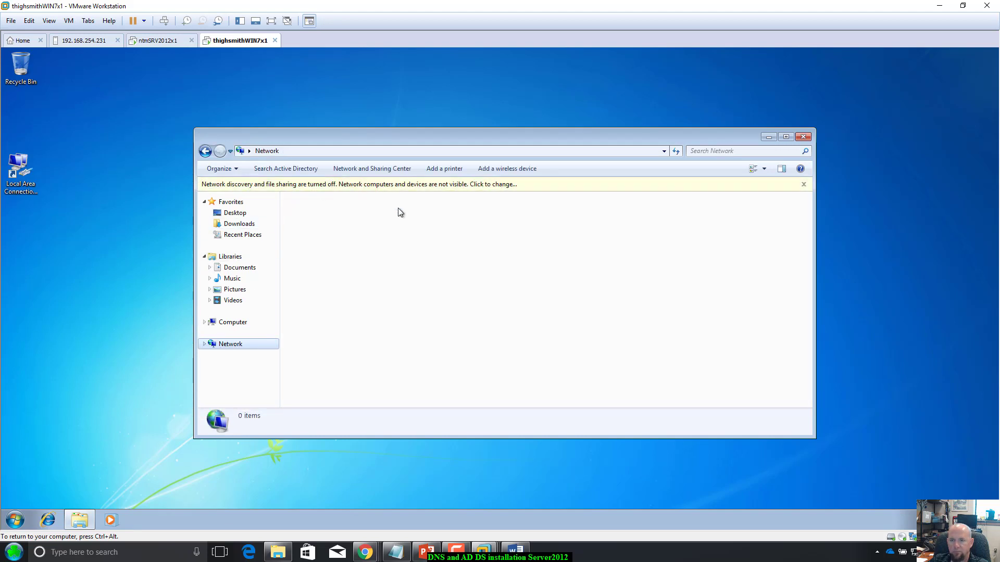
Step: Turn on network discovery and file sharing so 22 computers are listed, then open the directory search
click(415, 187)
click(435, 196)
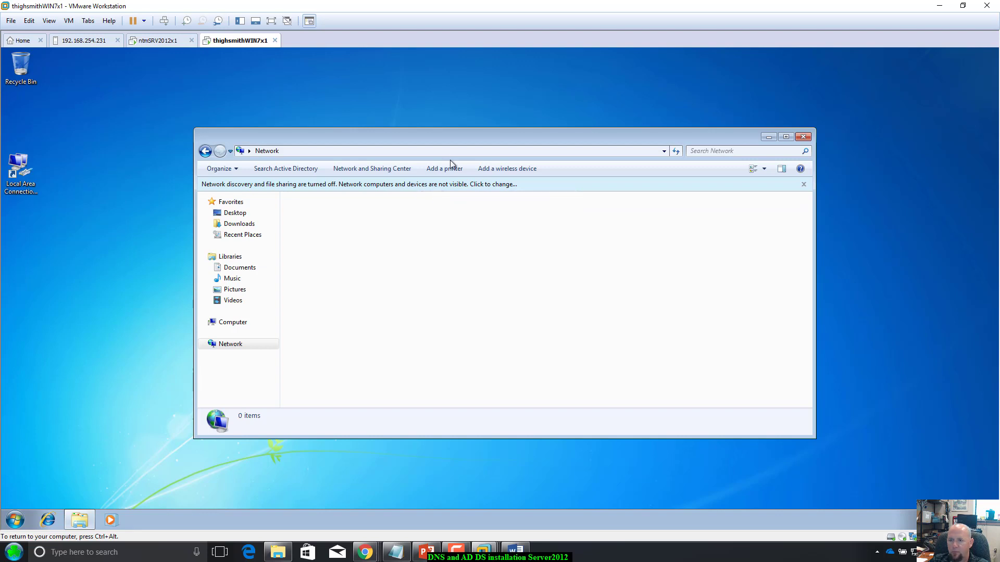
drag(458, 136, 438, 130)
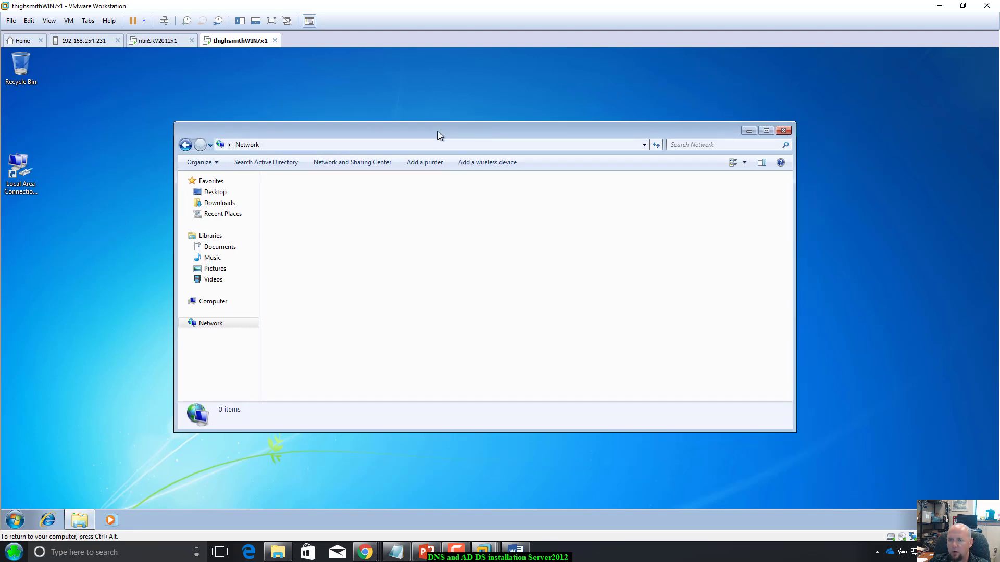
click(254, 164)
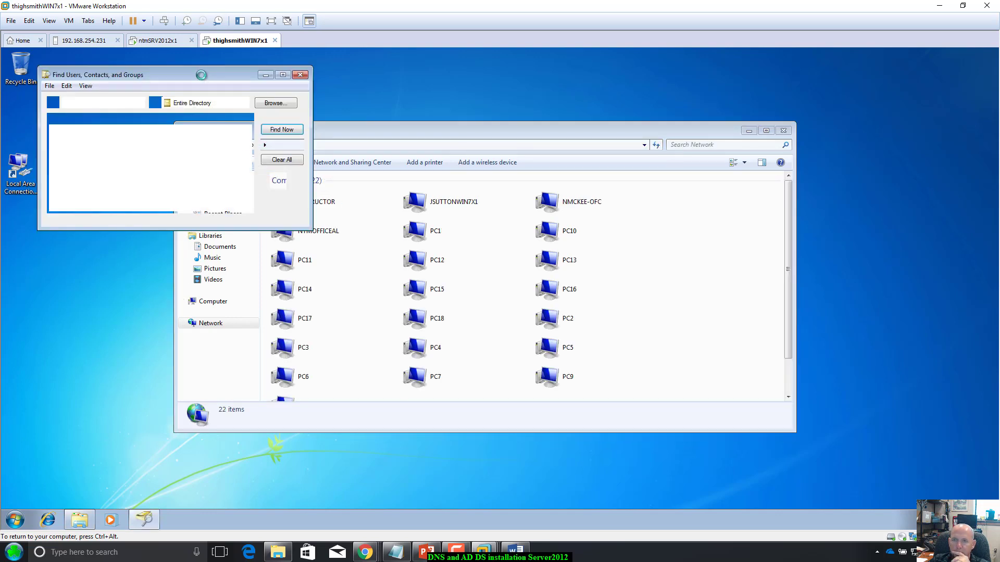
Step: Search Active Directory users for the client user's account name with a wildcard
drag(201, 74, 649, 267)
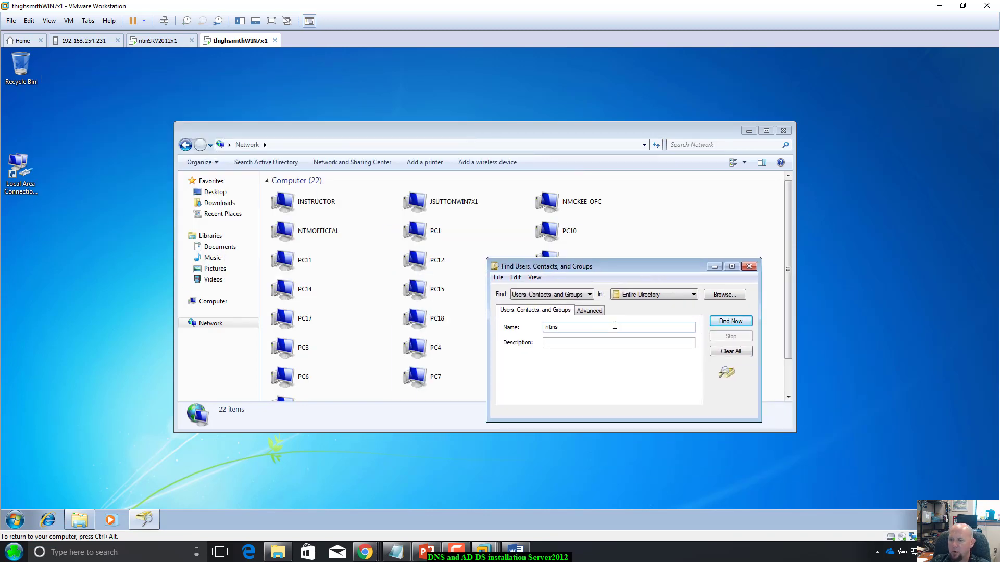
key(Return)
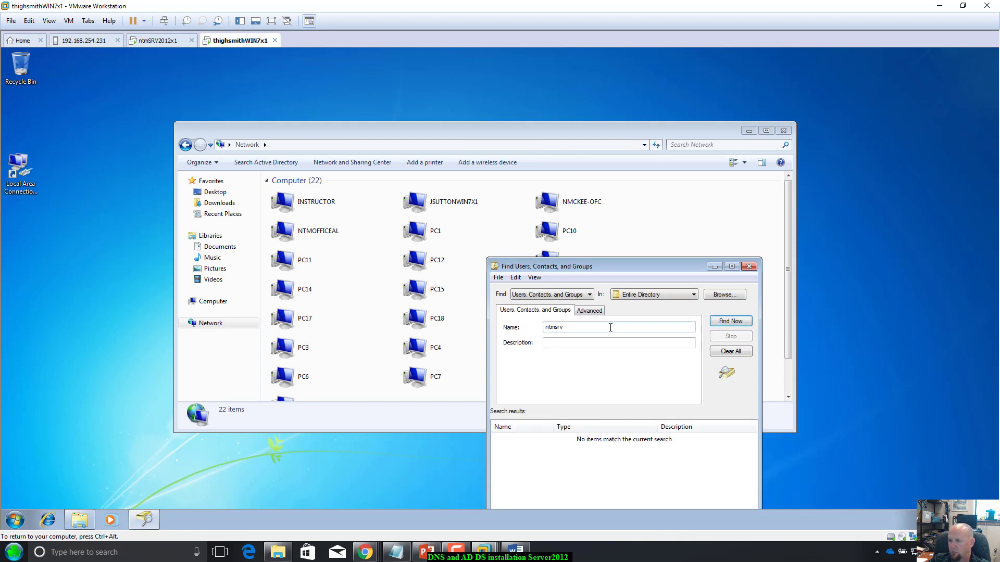
double_click(611, 327)
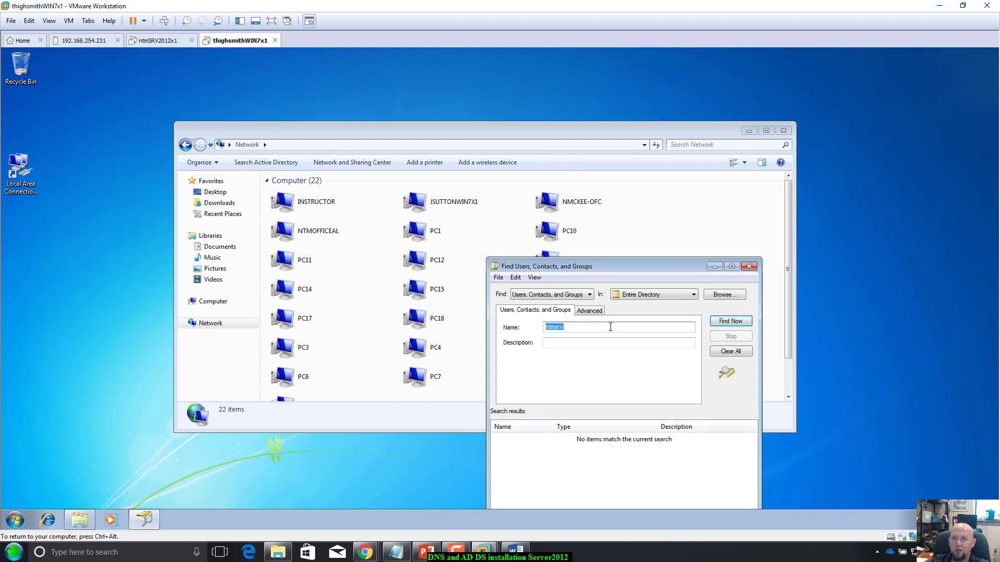
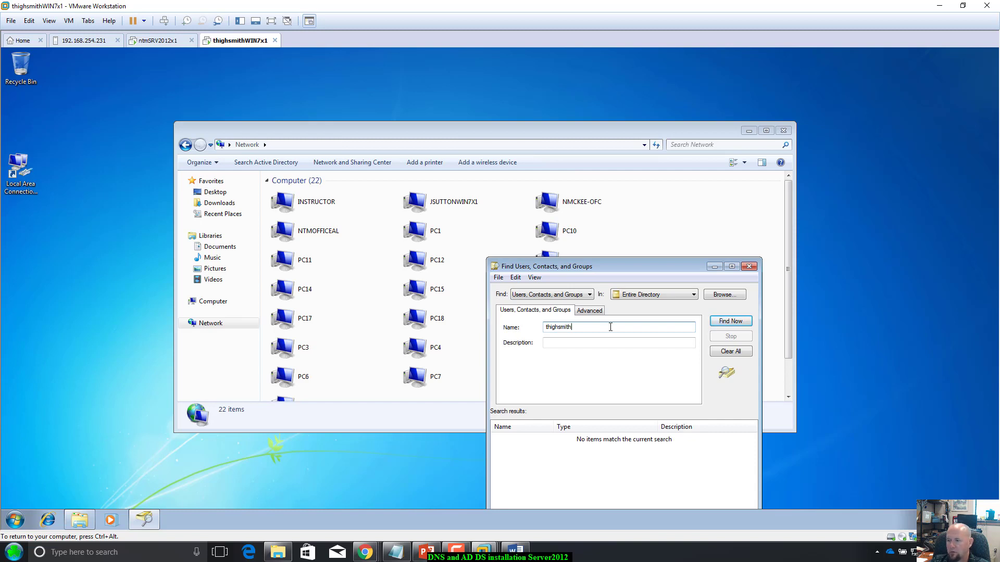
key(Return)
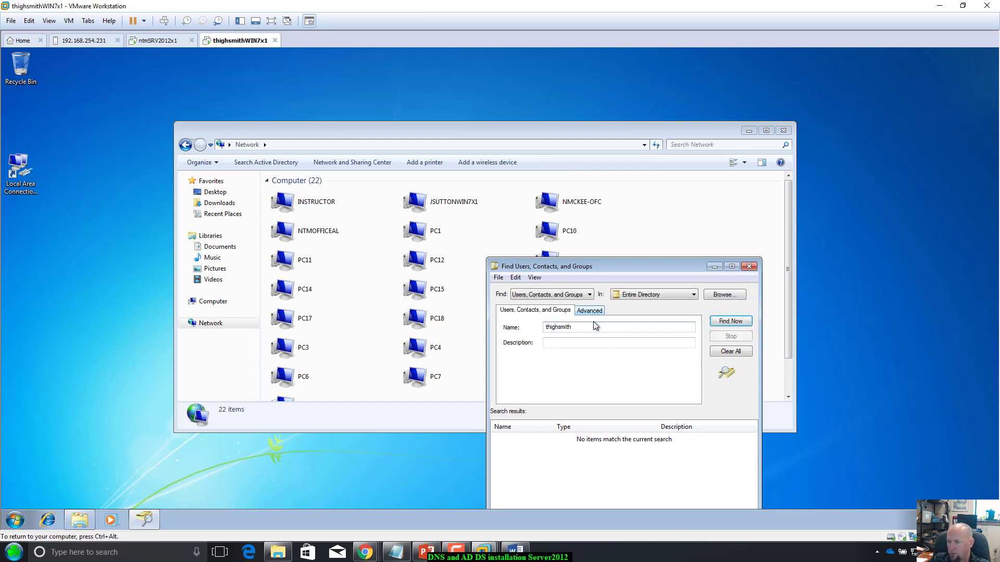
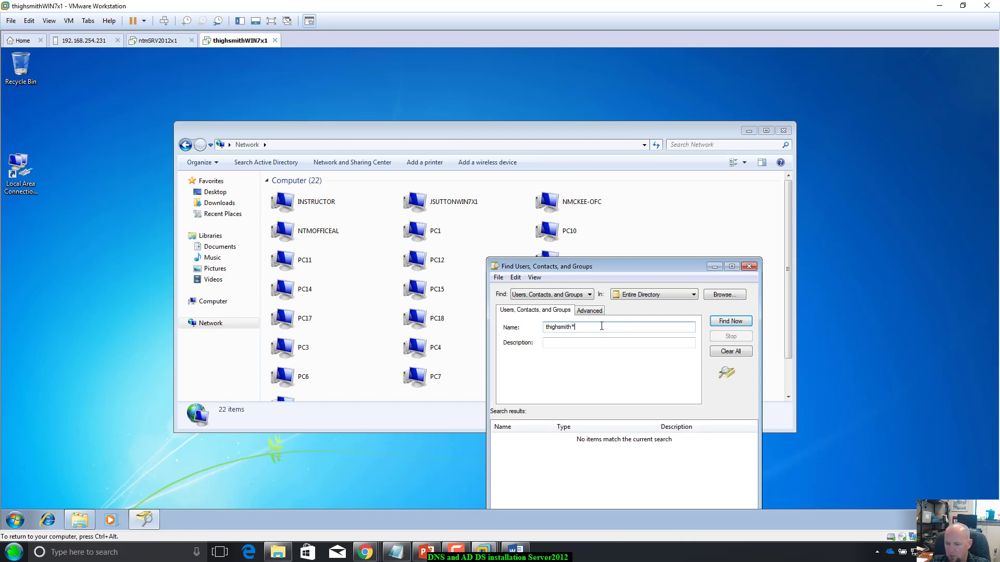
Step: Switch Find to Computers, clearing the previous search term and results
click(590, 295)
click(560, 314)
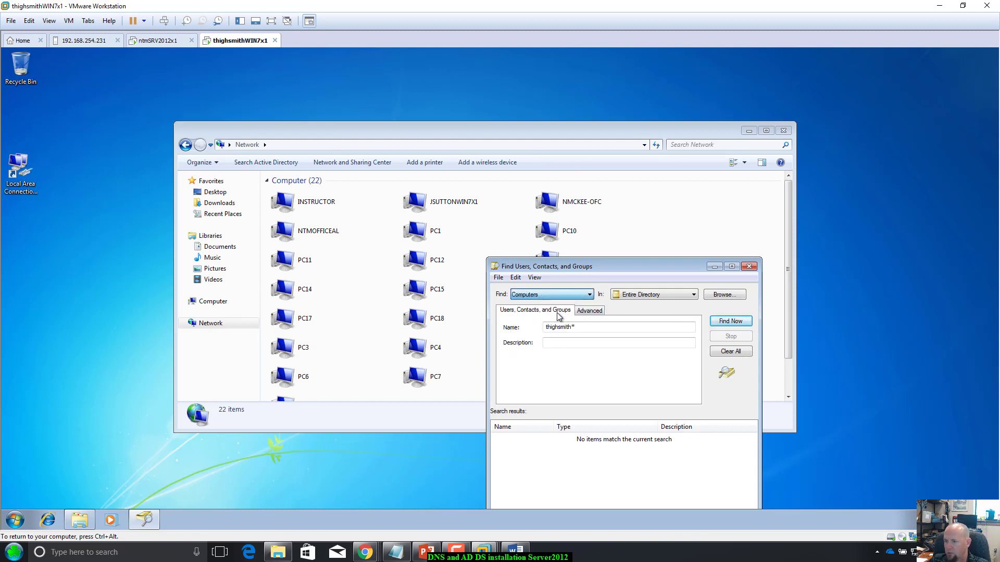
click(558, 322)
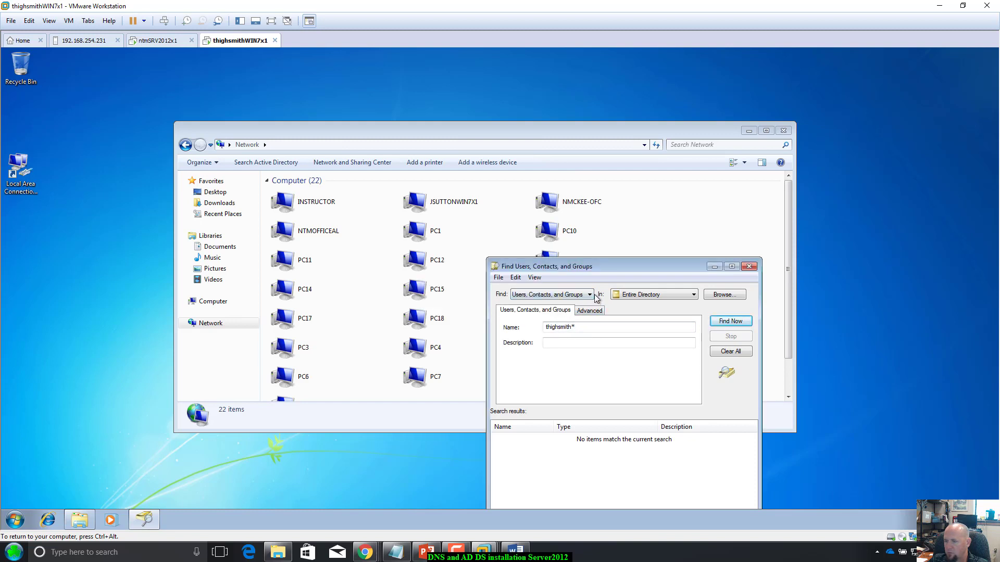
click(586, 329)
double_click(586, 329)
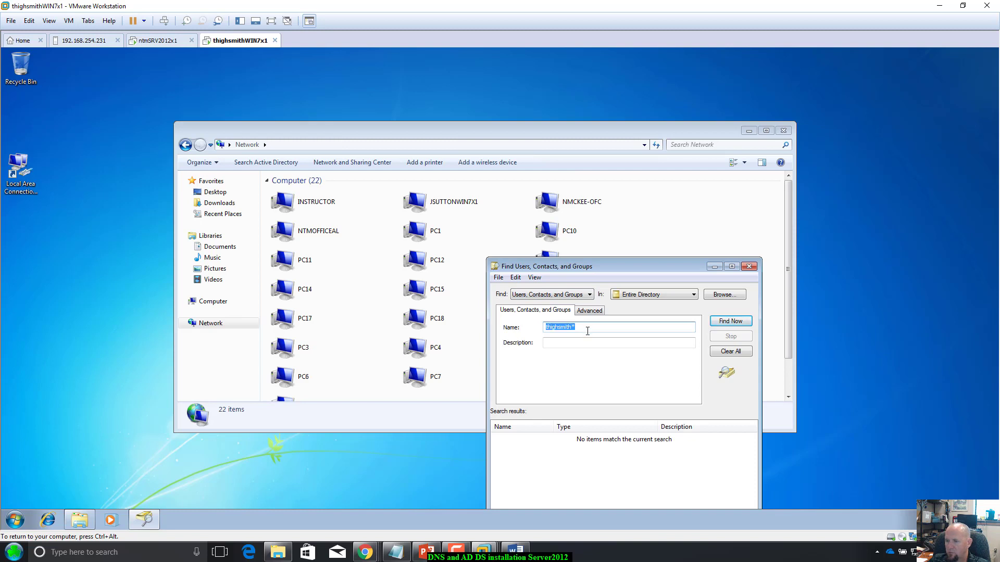
key(BackSpace)
click(591, 296)
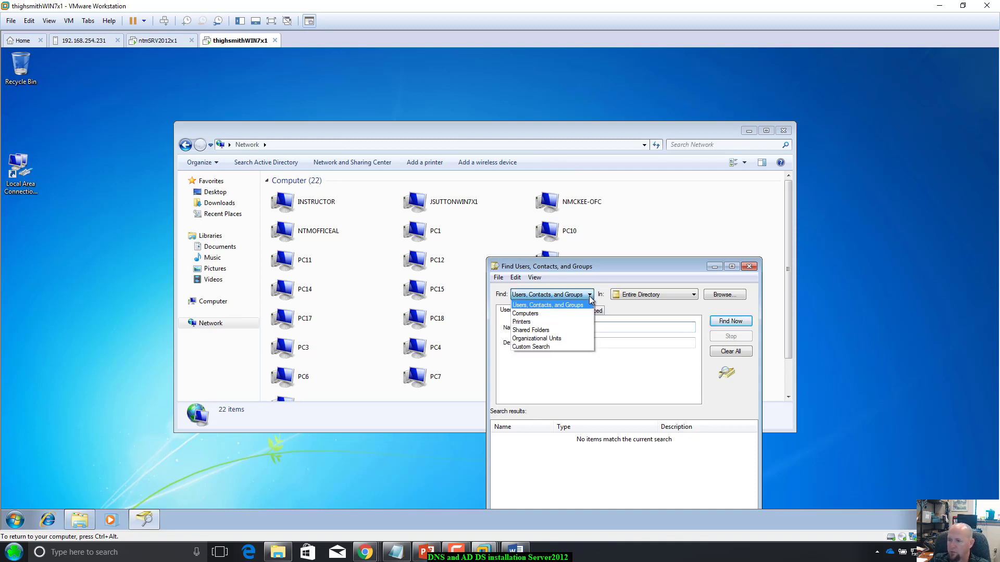
click(578, 314)
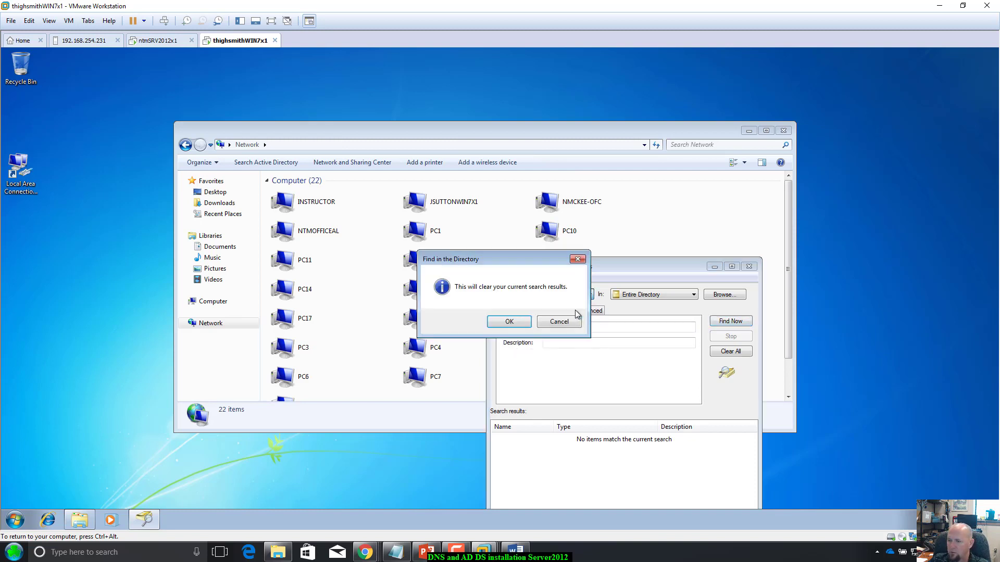
click(510, 322)
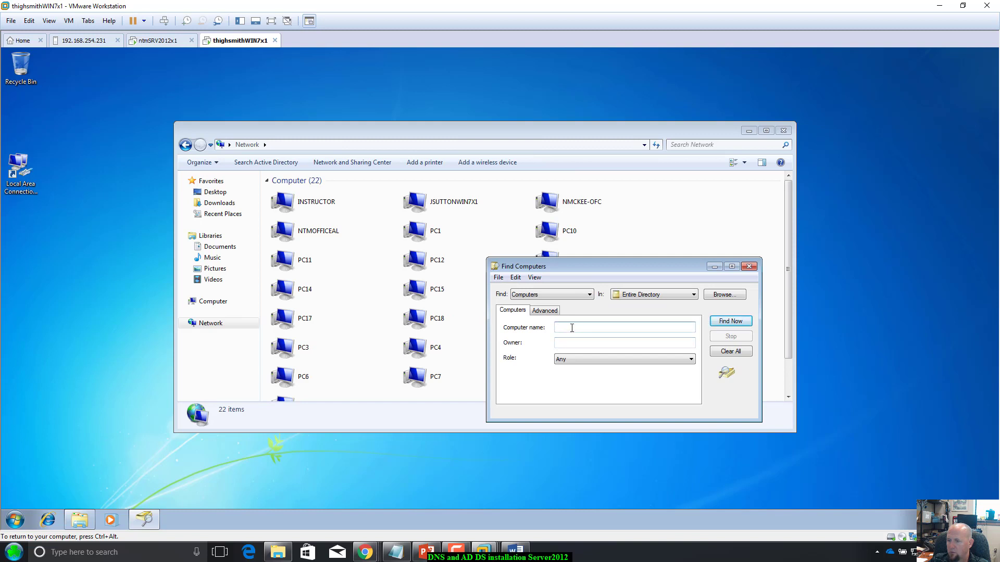
Step: Search Computers for thighsmith, then thighsmithwin7x1, with role left at Any
text(h)
key(BackSpace)
key(Return)
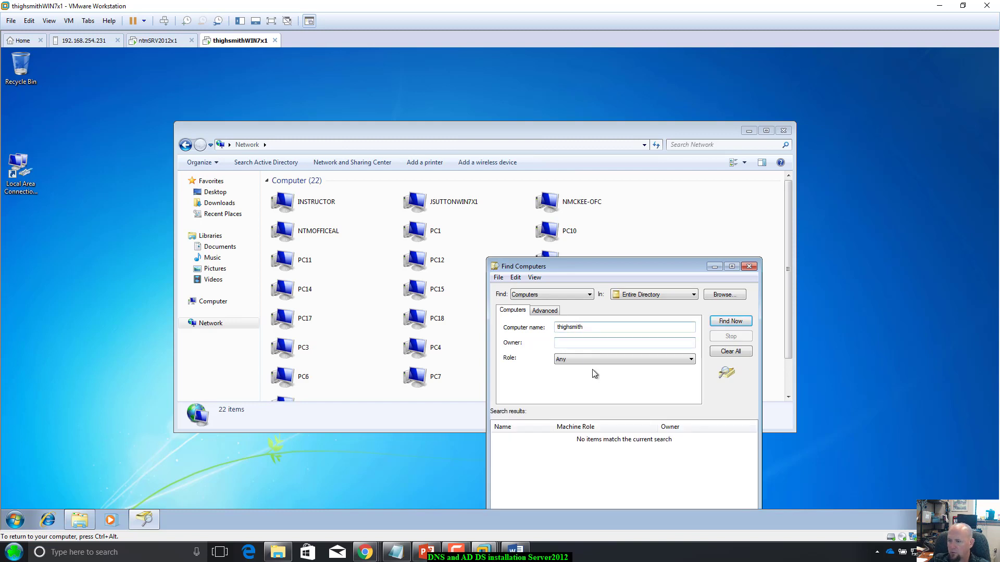
click(599, 358)
click(599, 358)
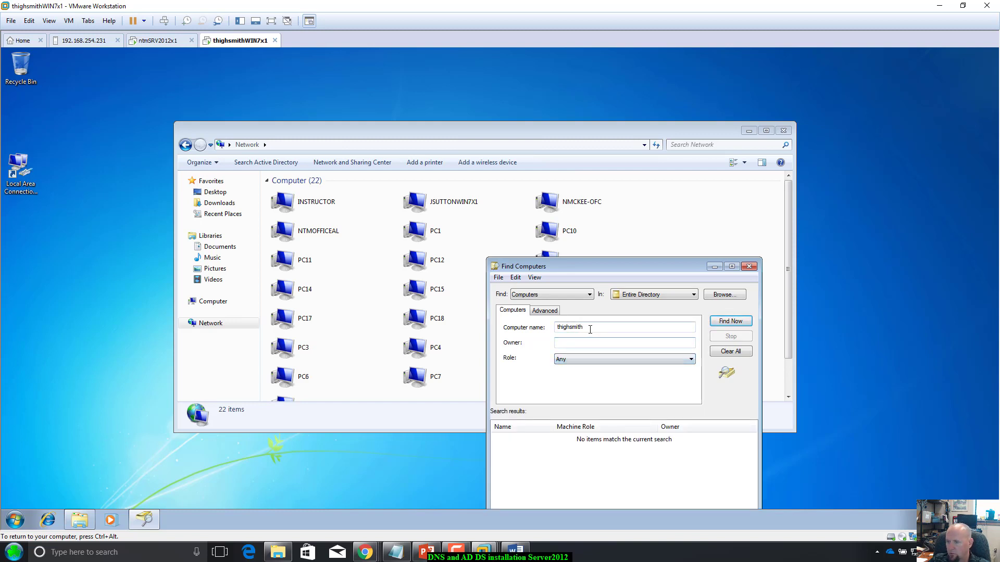
click(591, 329)
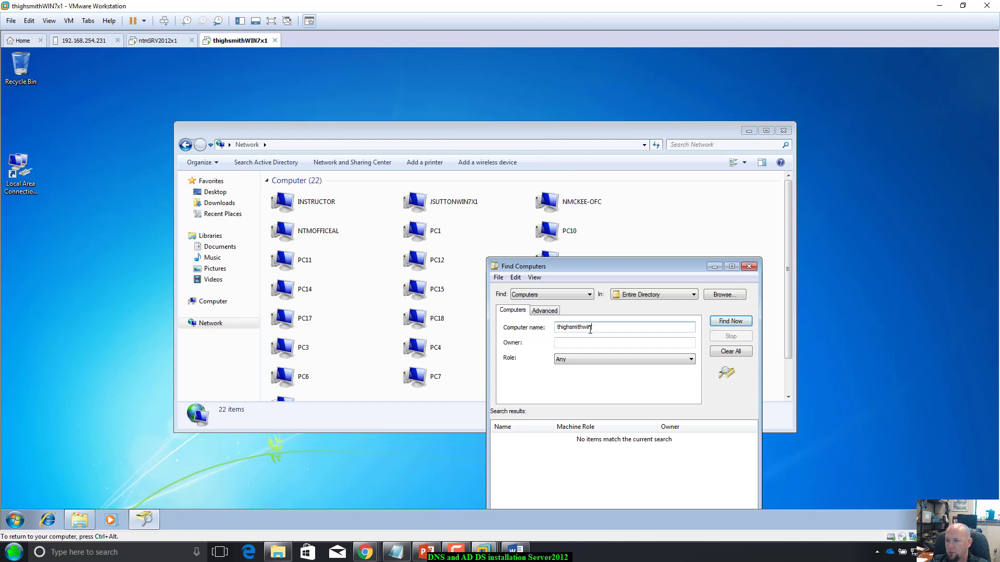
text(win7x1)
key(Return)
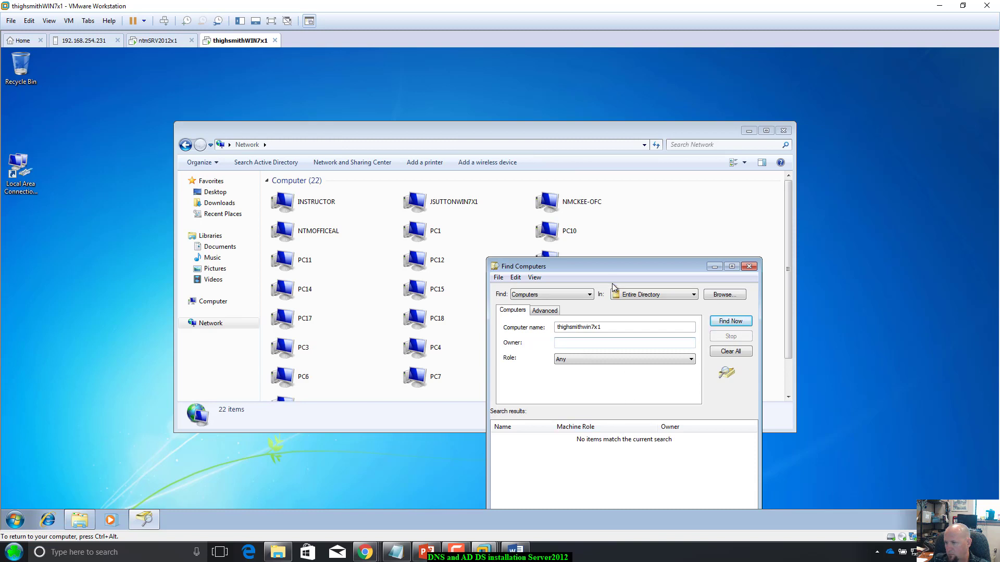
Step: Limit the computer search to ntmserverfarm.local and rerun it, returning no matches
drag(612, 271, 622, 234)
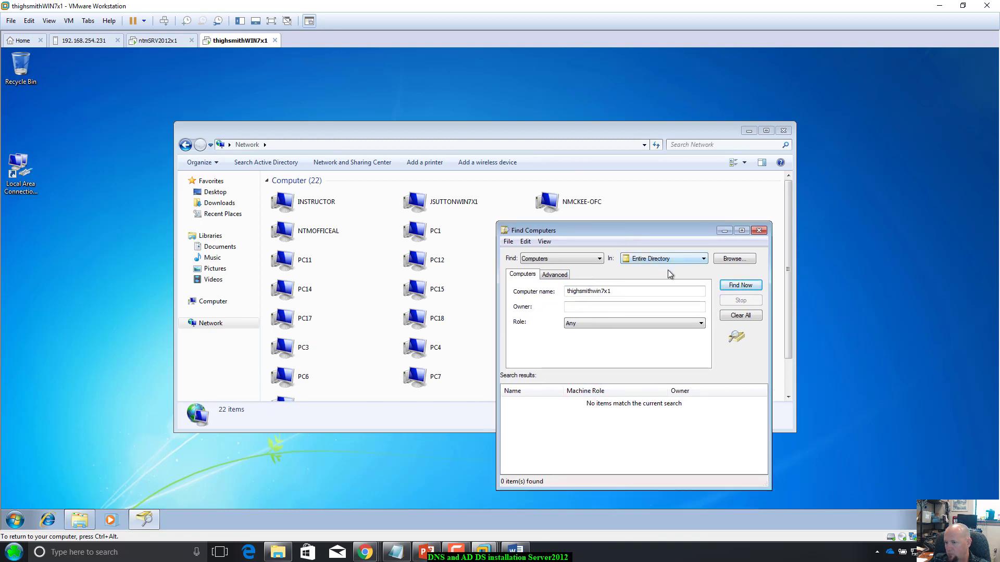
click(683, 261)
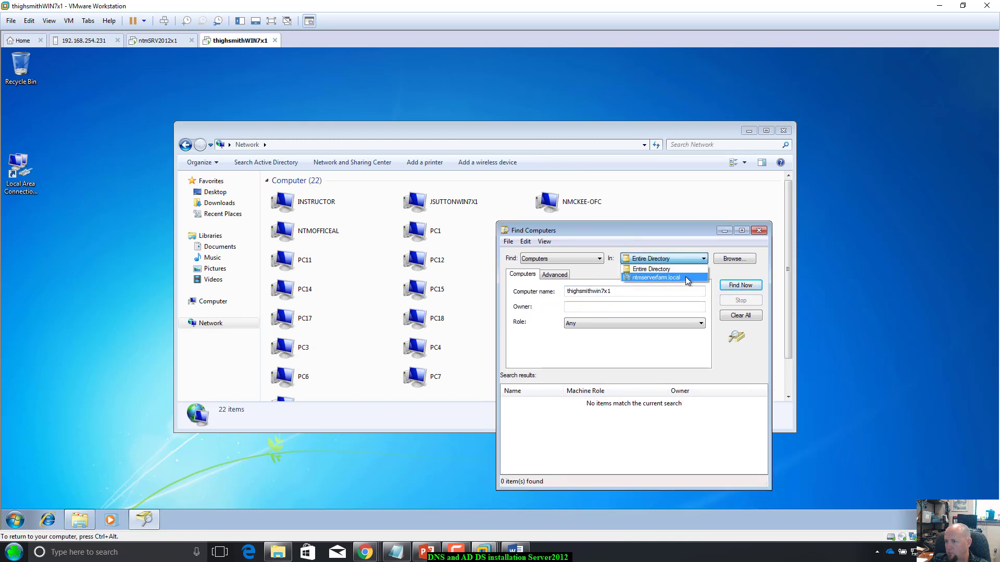
click(686, 277)
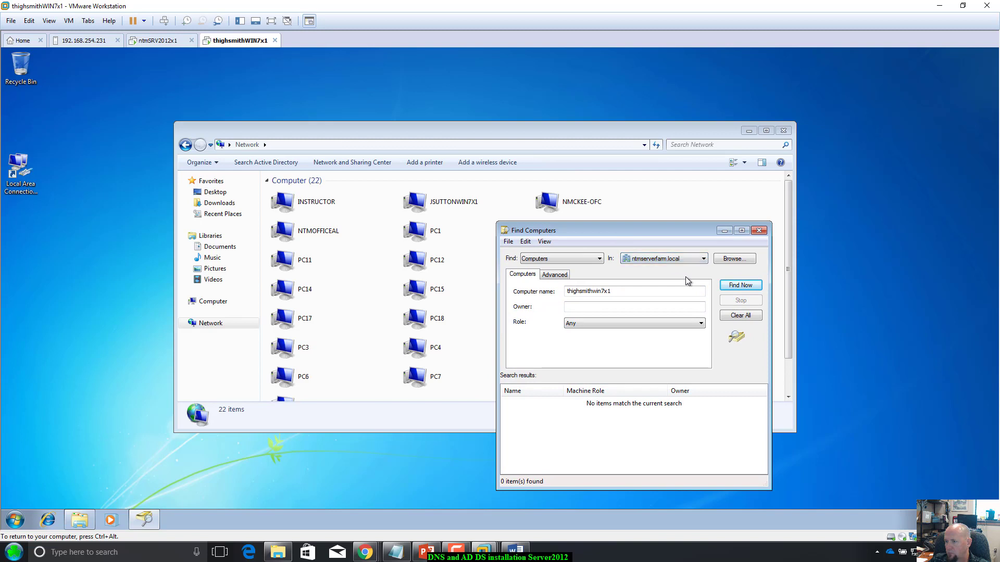
click(738, 291)
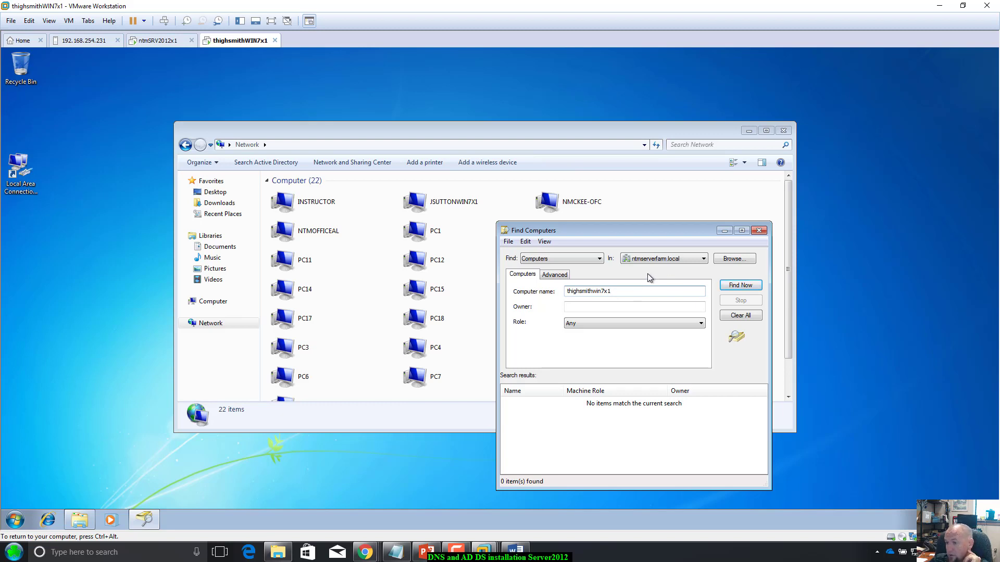
Step: Reconfirm the ntmserverfarm.local scope and switch Find back to Users, Contacts, and Groups
click(708, 260)
click(677, 270)
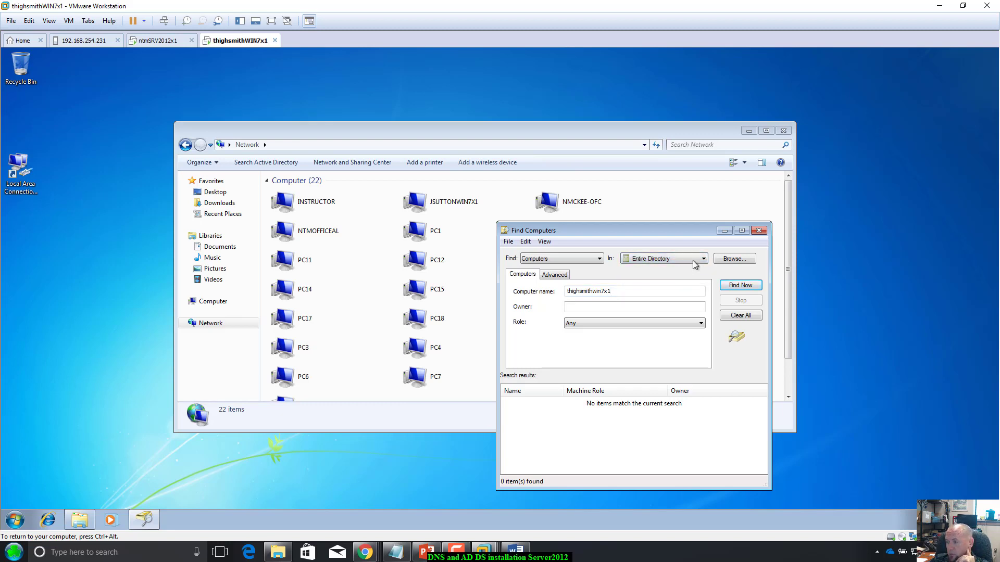
click(703, 259)
click(677, 277)
click(598, 260)
click(582, 269)
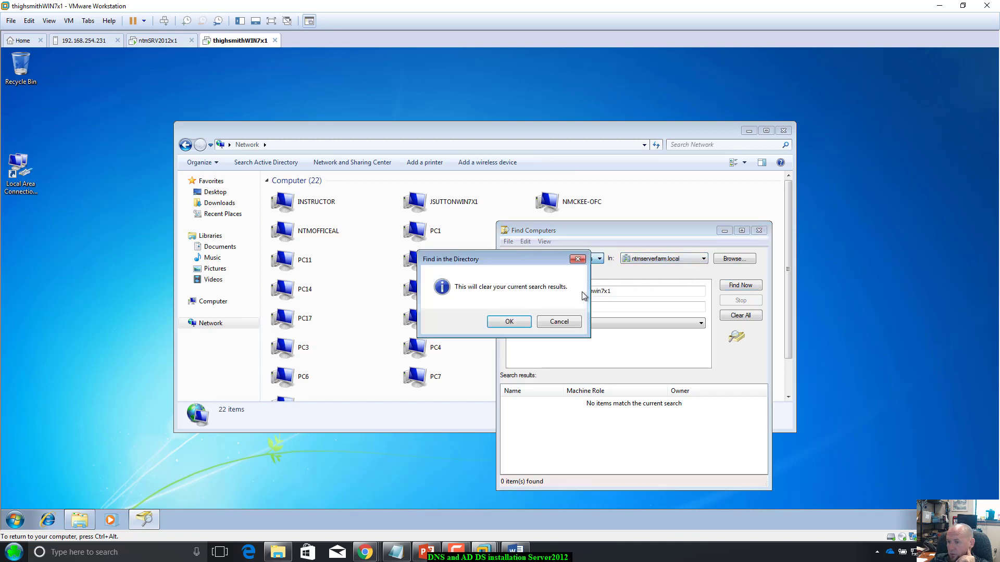
Step: Search users for another account name, then close the Active Directory search window
click(524, 324)
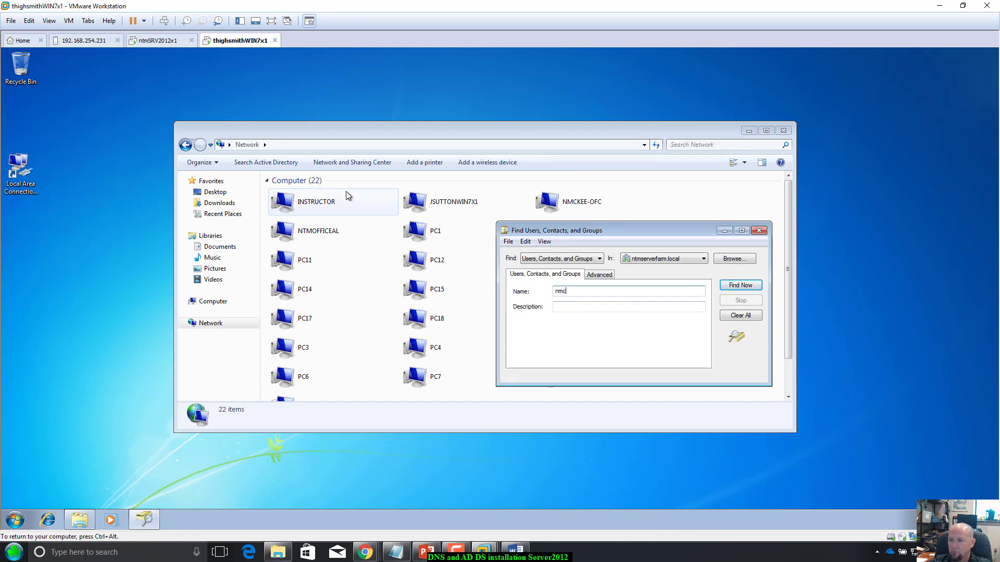
text(kee)
key(Return)
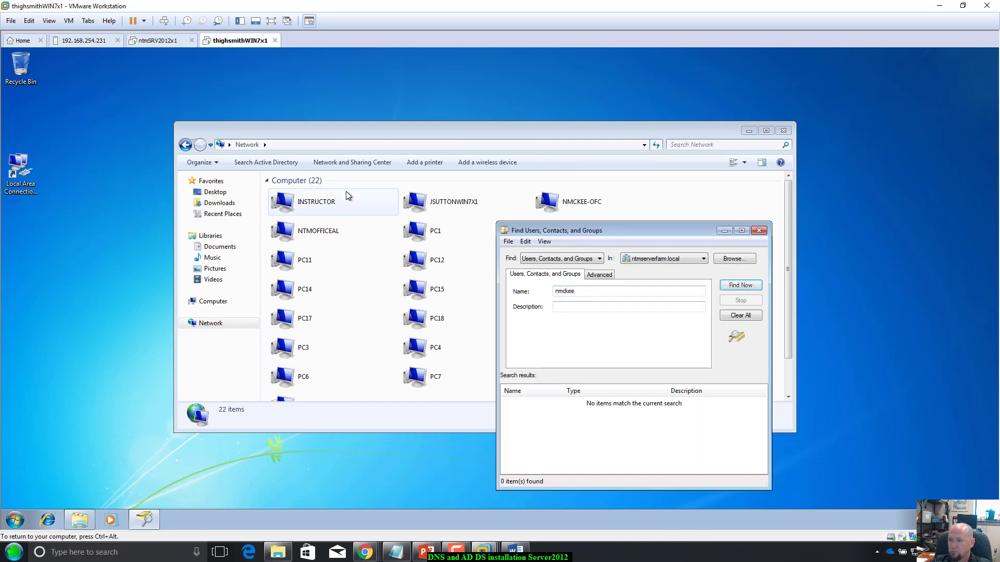
double_click(597, 292)
click(597, 293)
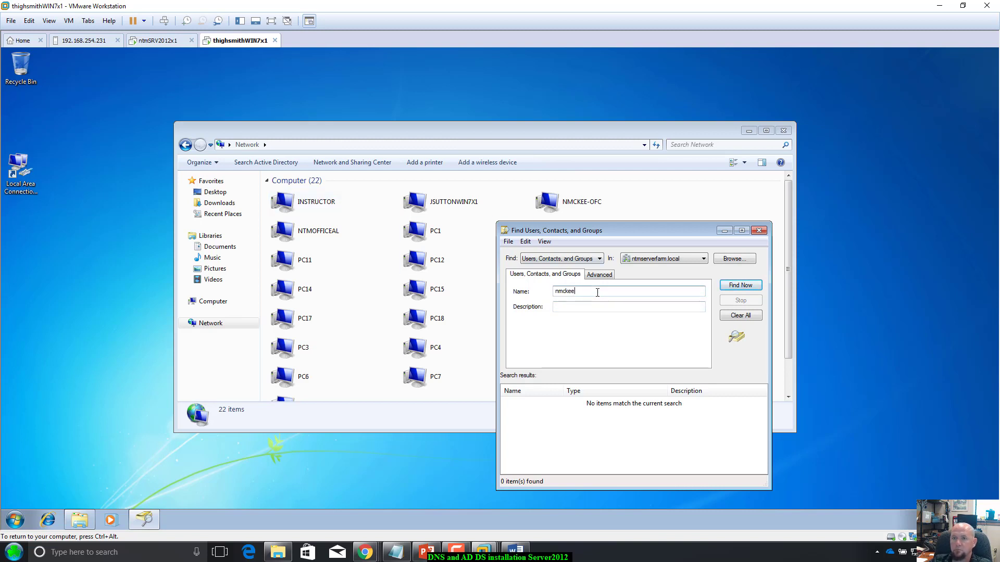
double_click(597, 293)
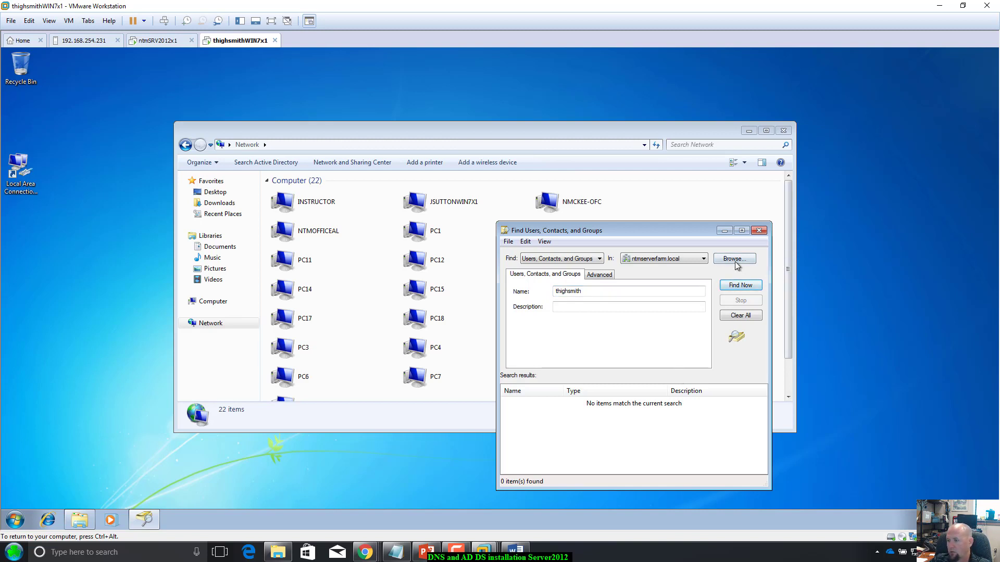
click(759, 230)
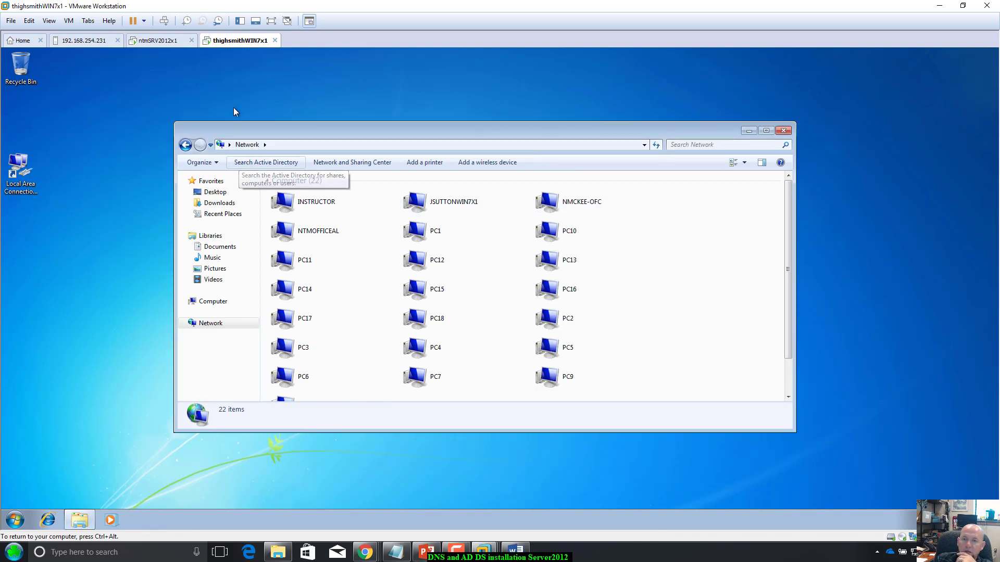
Step: Launch Active Directory Users and Computers from Server Manager's Tools menu on the server
click(171, 44)
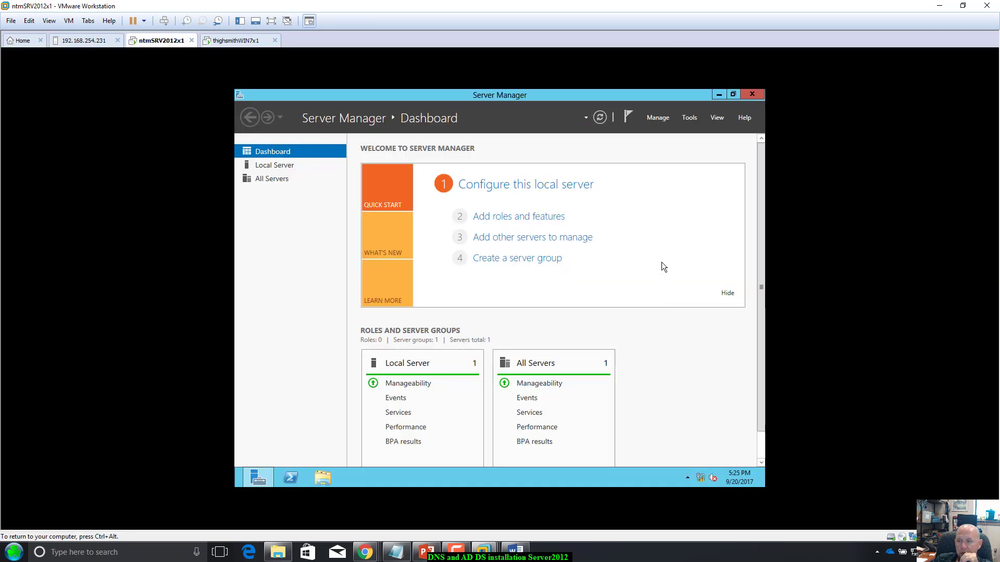
click(686, 120)
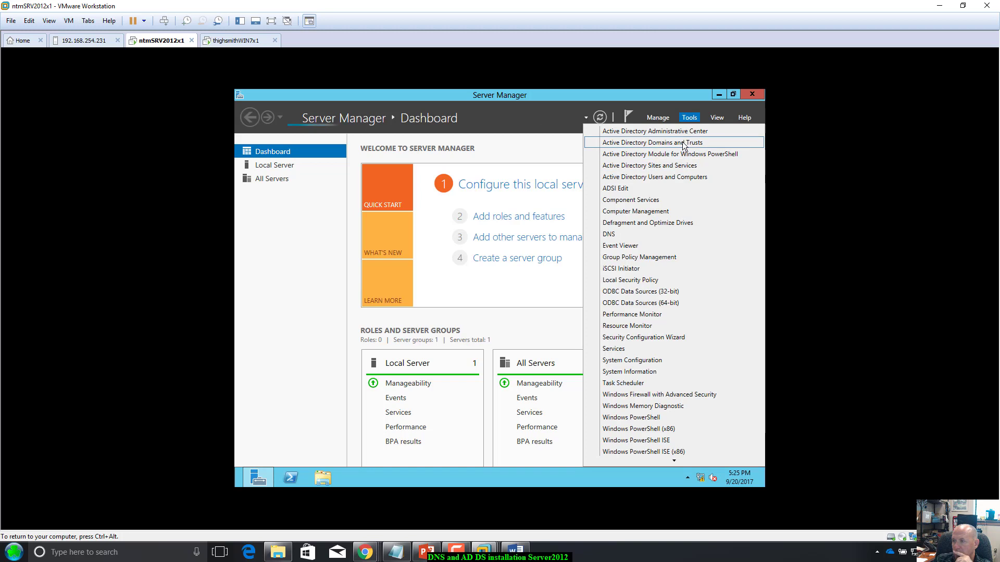
click(679, 177)
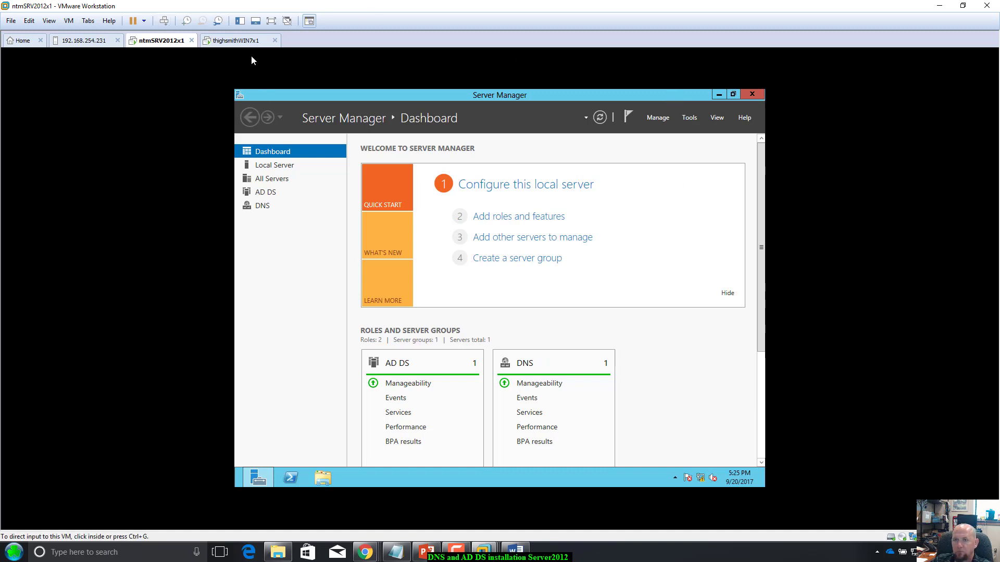
click(246, 43)
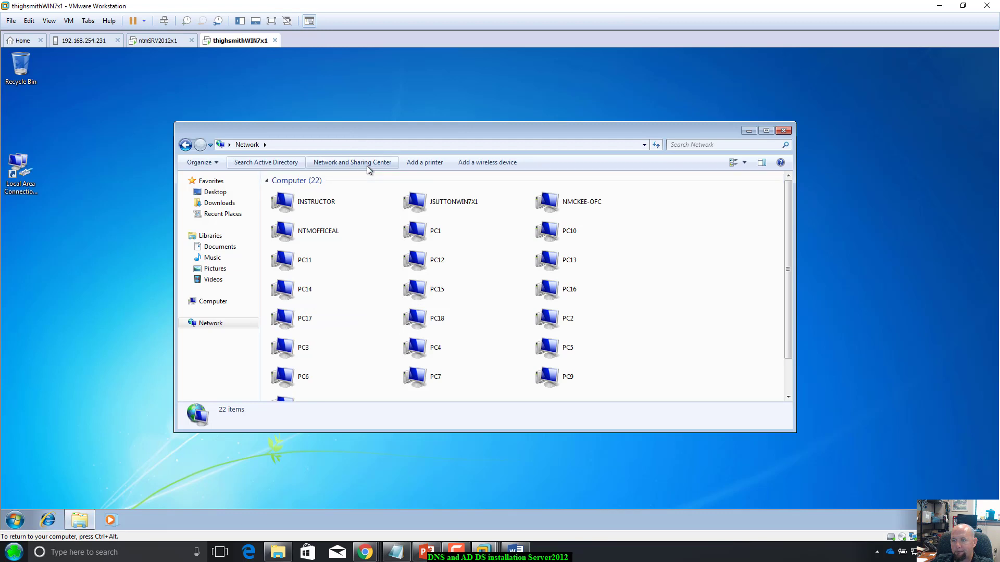
click(173, 44)
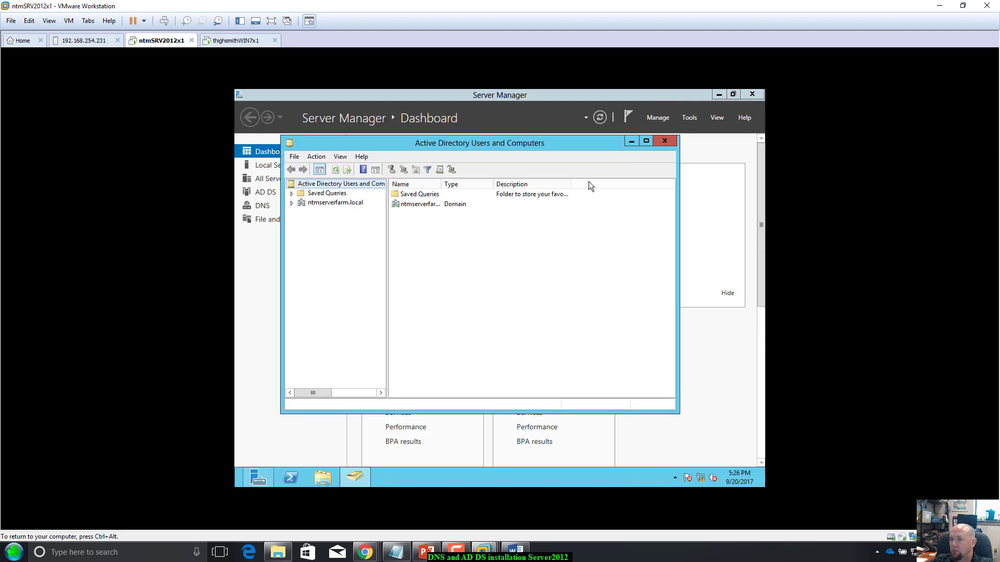
Step: In ntmserverfarm.local, check Computers for THIGHWIN7X1 and Domain Controllers, then list the Users container
click(323, 203)
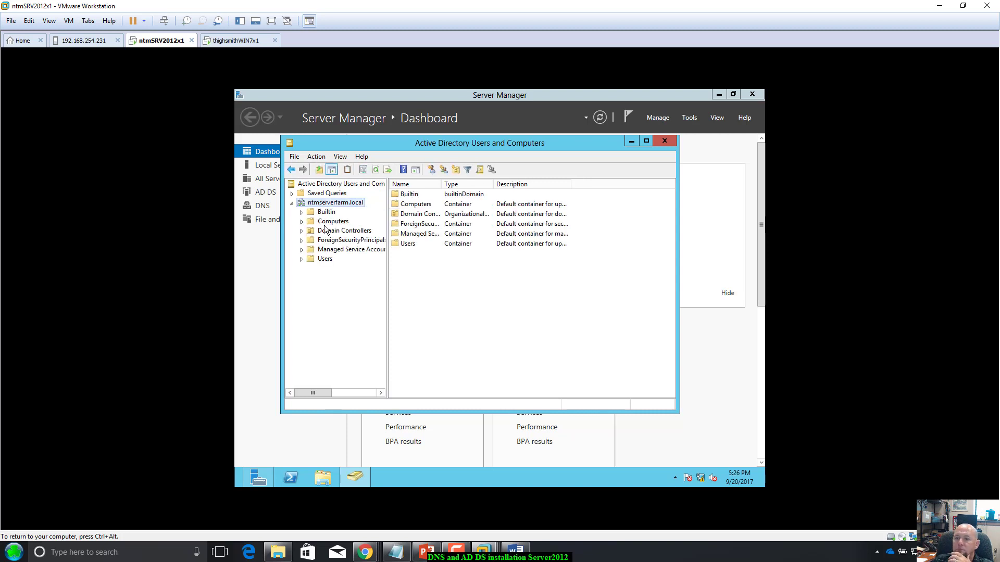
click(326, 222)
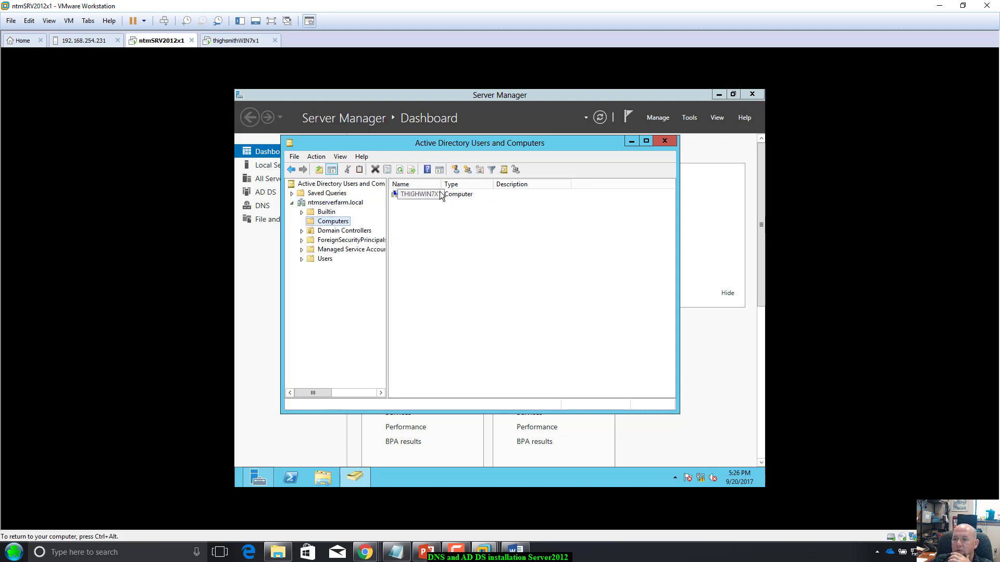
drag(441, 184, 475, 184)
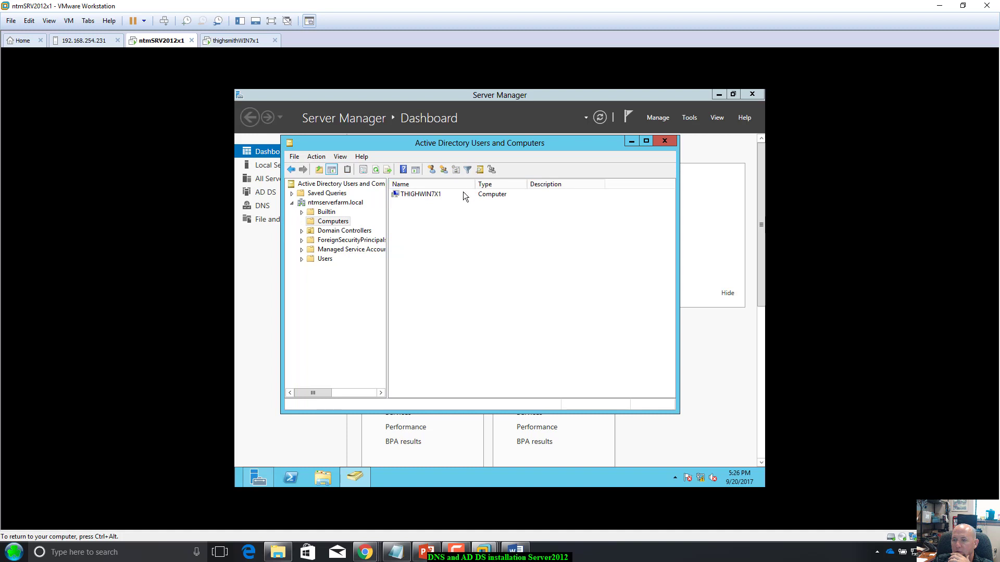
click(333, 231)
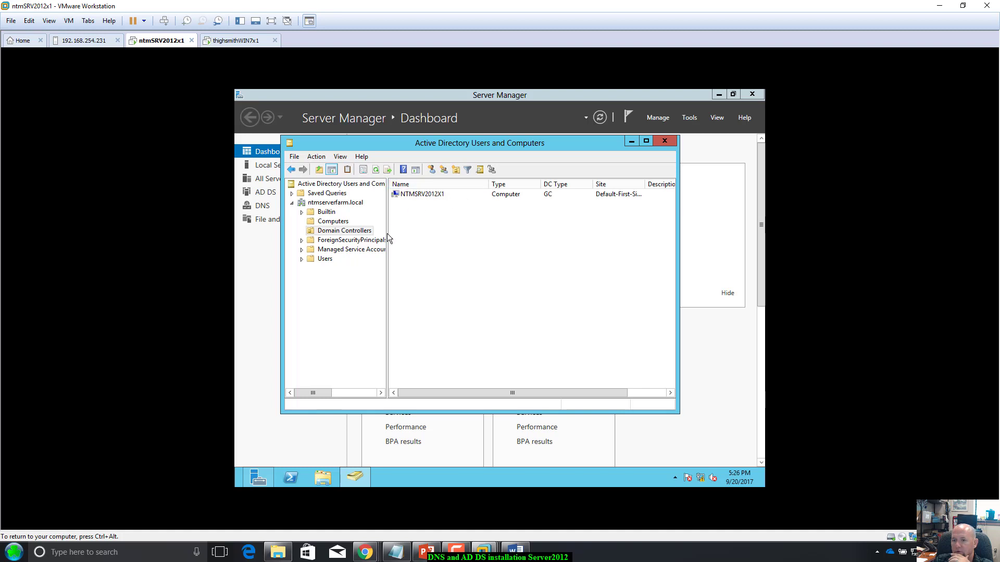
click(324, 259)
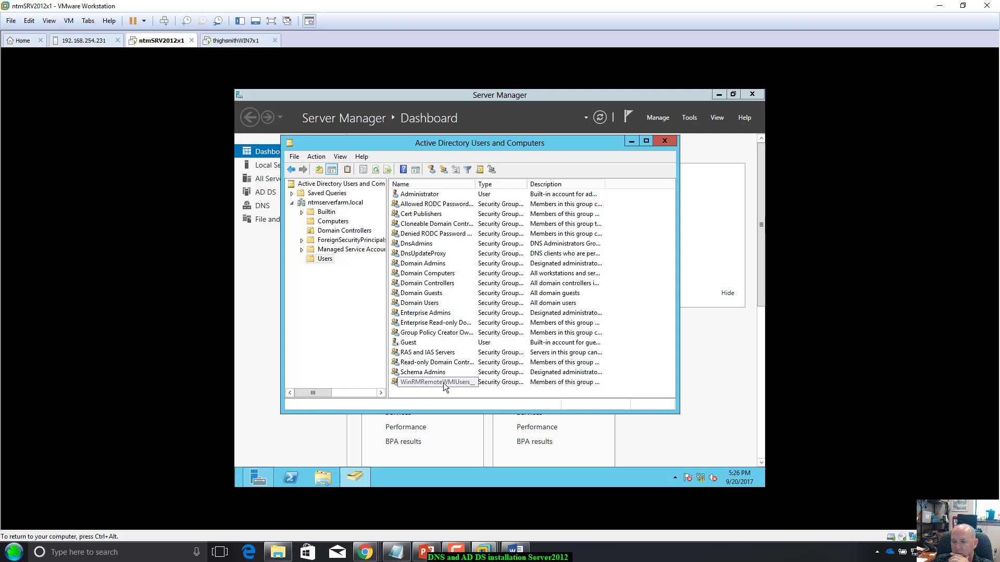
double_click(414, 303)
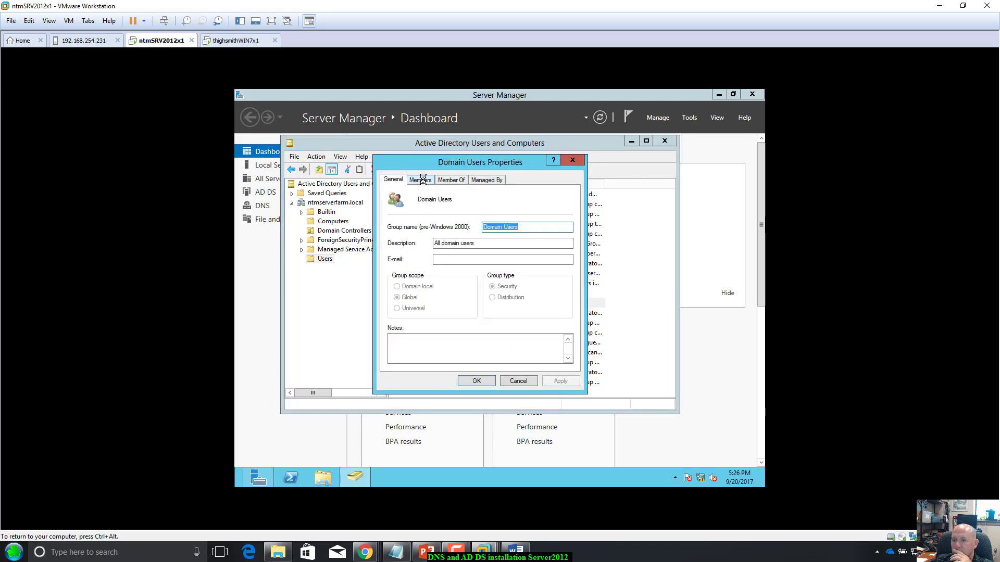
click(419, 180)
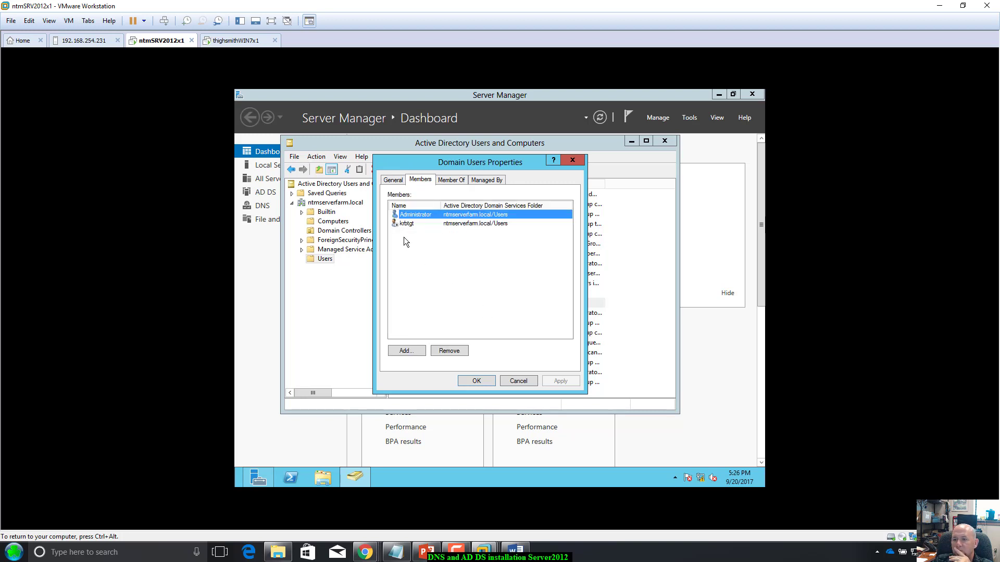
click(510, 380)
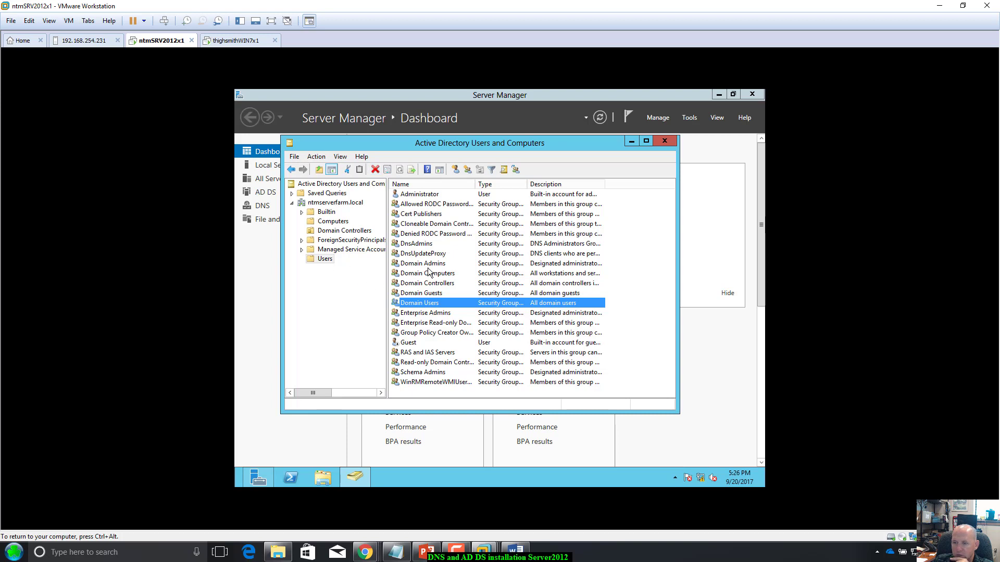
click(418, 195)
double_click(419, 195)
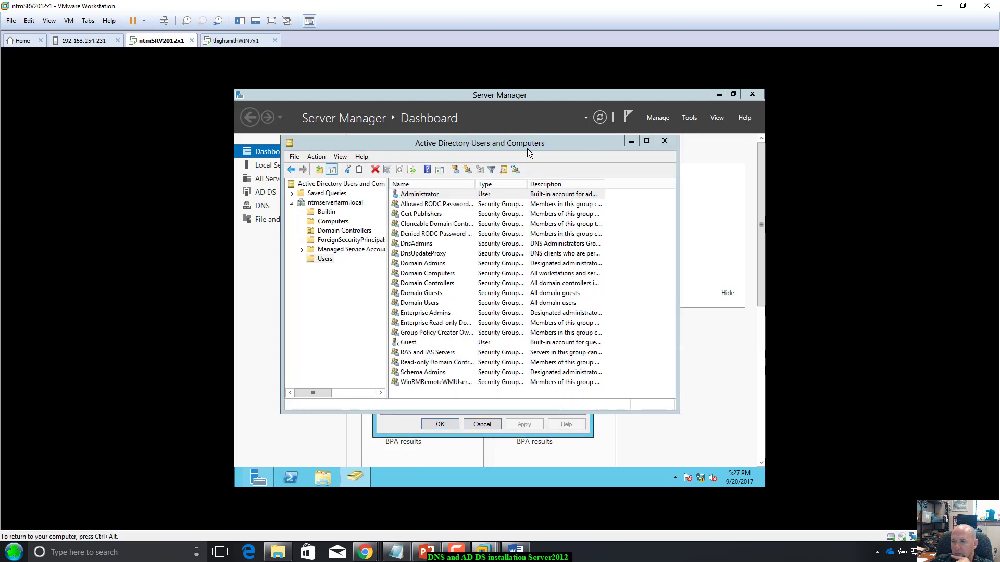
click(482, 389)
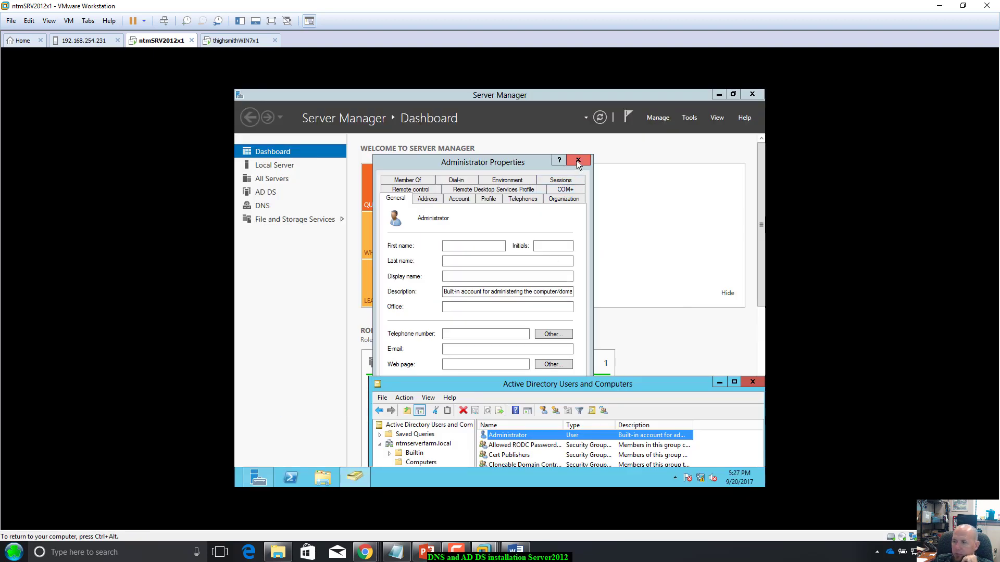
click(578, 161)
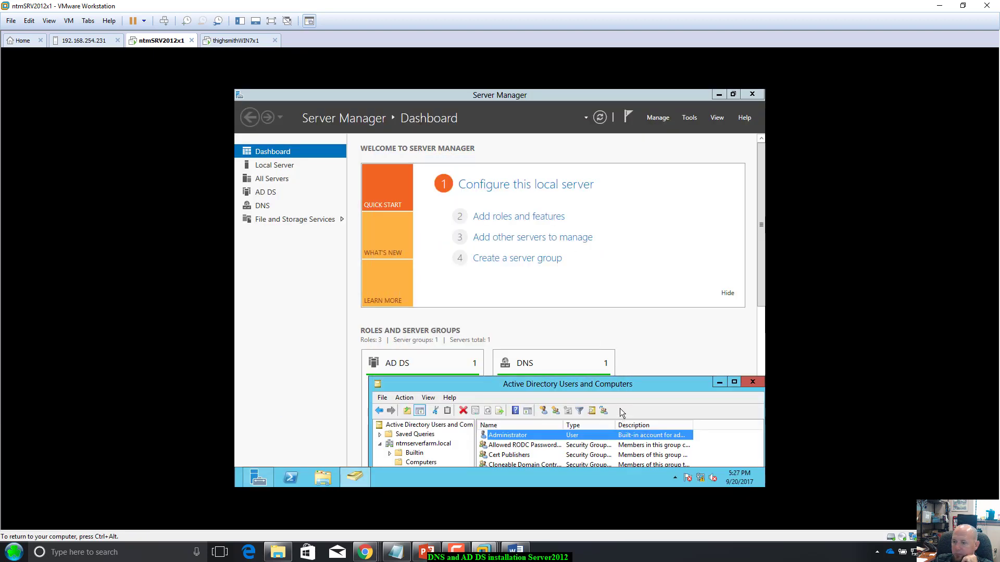
Step: Raise the ADUC window and open the Computers container to show THIGHWIN7X1, then bring Word over
drag(623, 389, 563, 177)
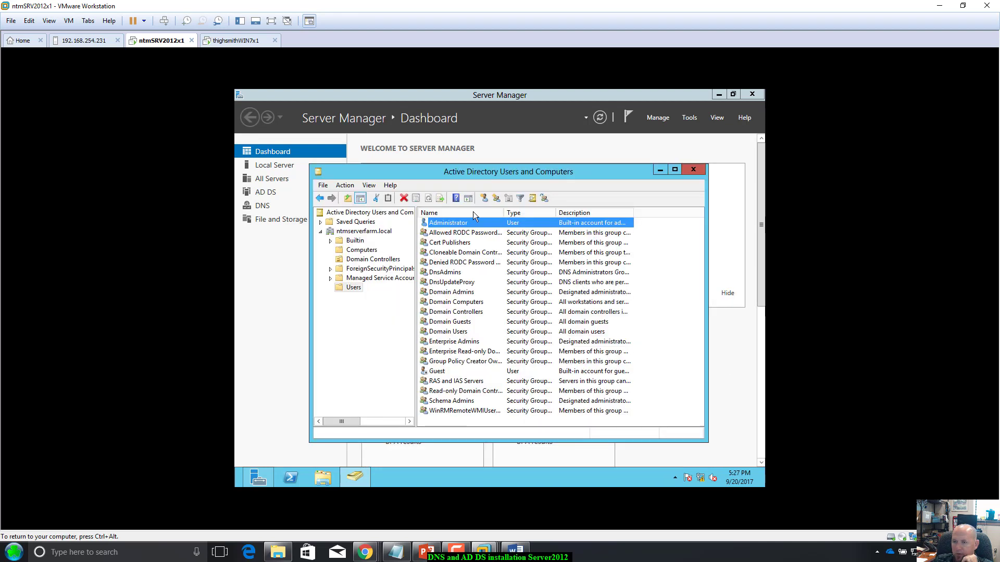
click(359, 241)
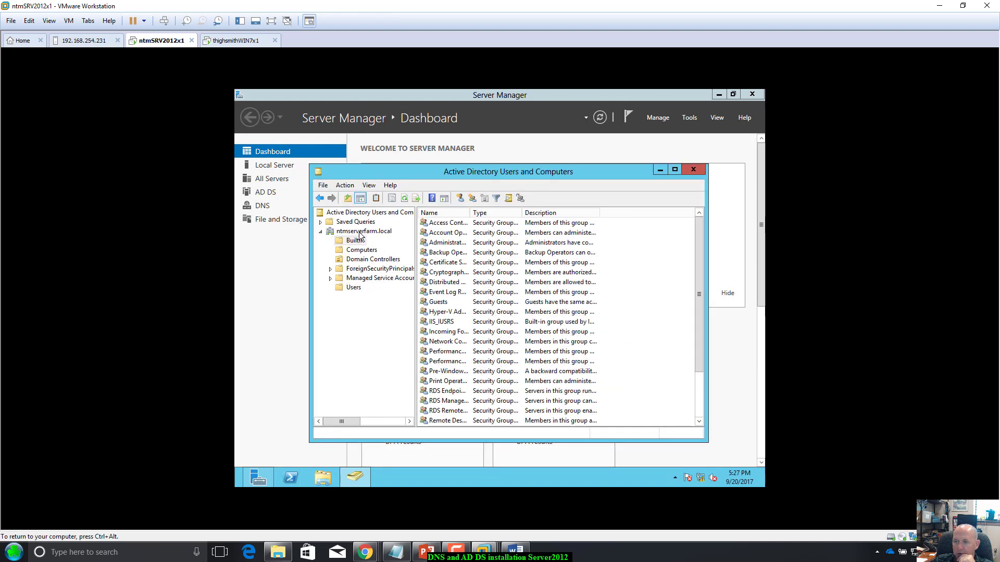
click(359, 232)
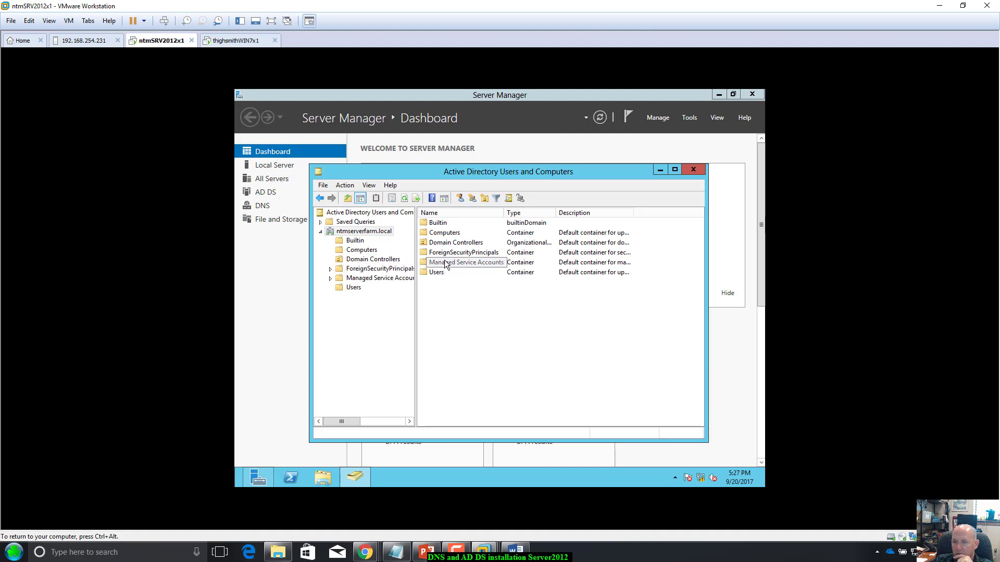
click(446, 235)
double_click(445, 236)
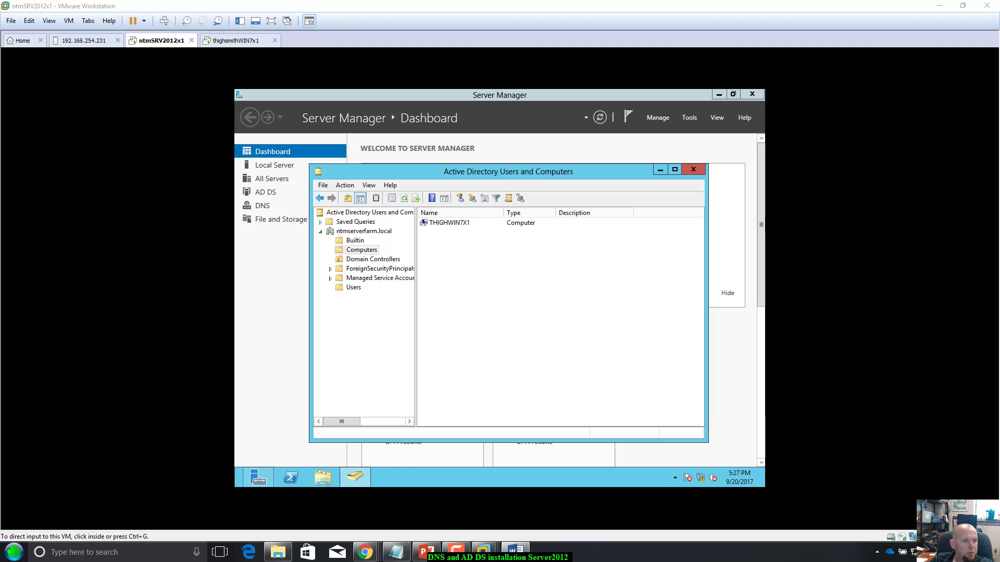
drag(0, 53, 504, 57)
Step: Maximize the Word window on this monitor
double_click(505, 57)
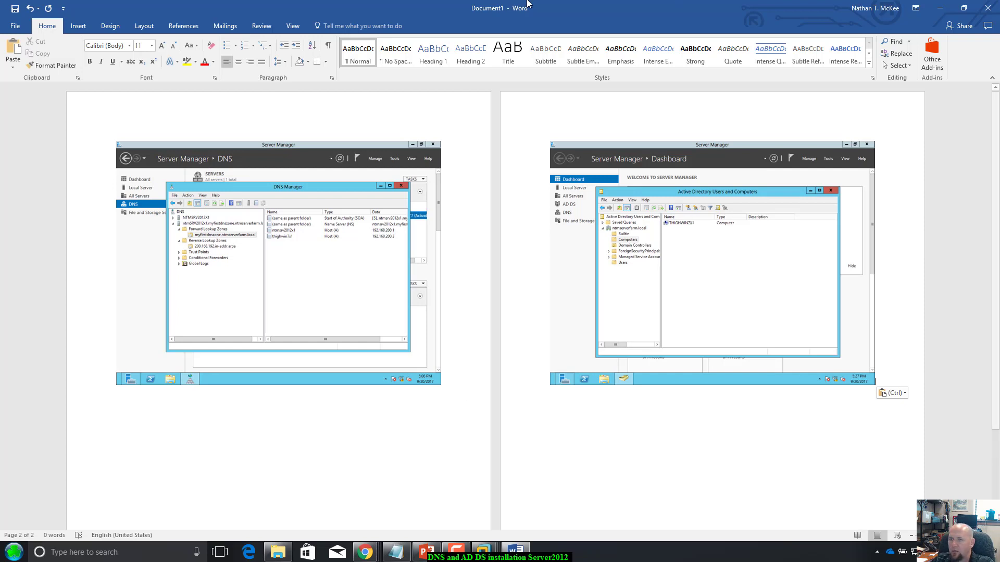
Step: Save the document as 9-20-17Classwork in OneDrive's Fall2017Courses > NOS-230 folder
click(15, 25)
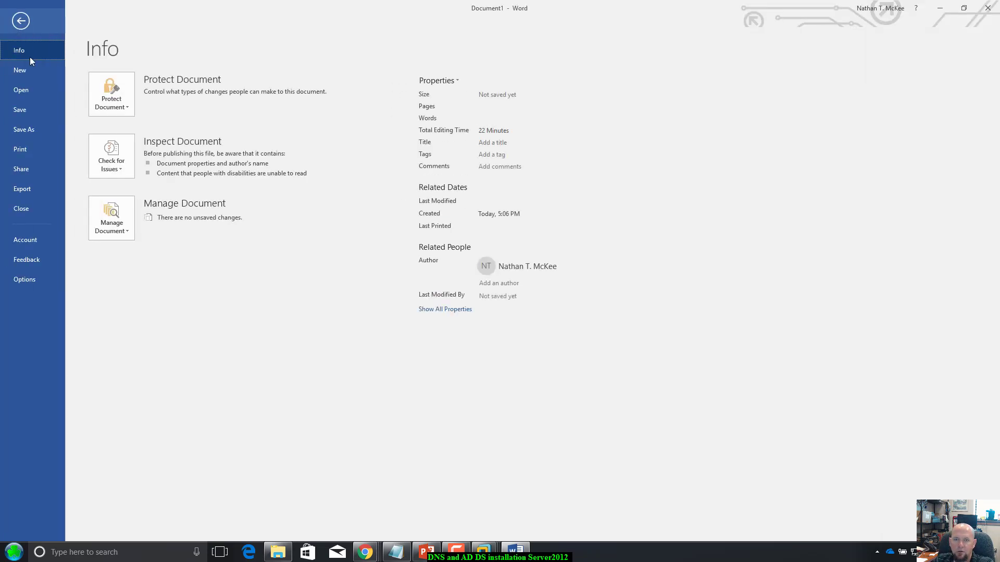
click(24, 129)
click(123, 124)
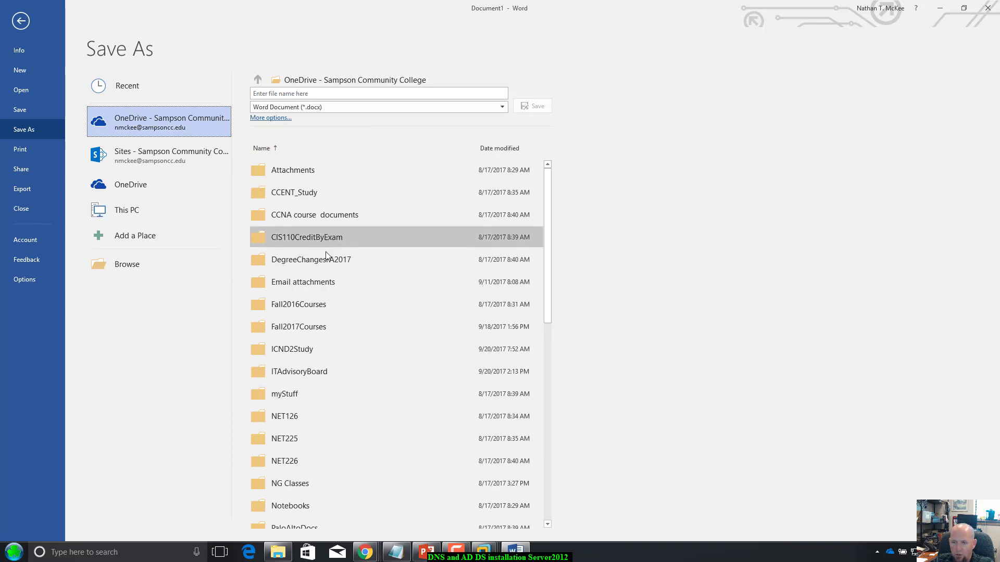
click(329, 326)
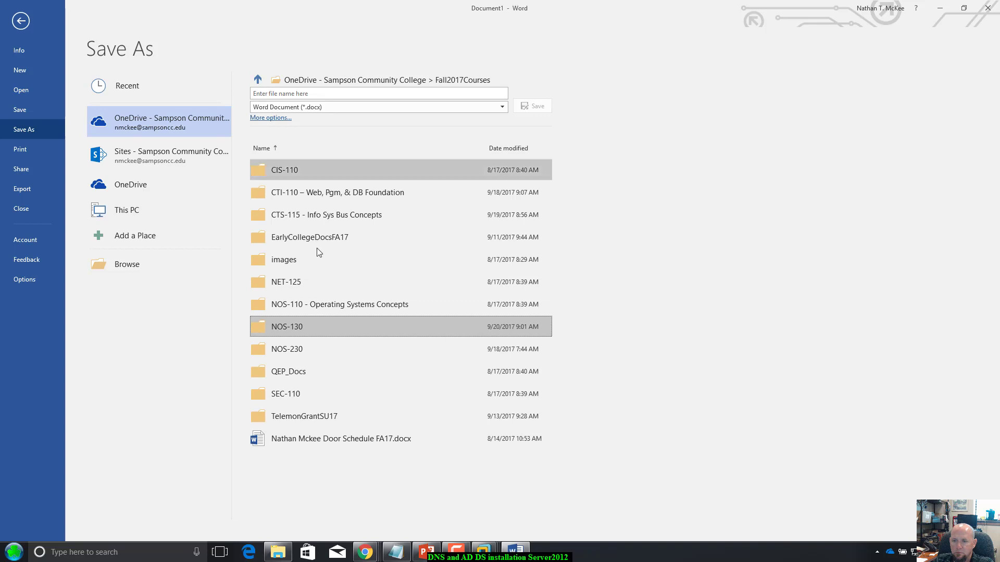
click(332, 327)
click(257, 78)
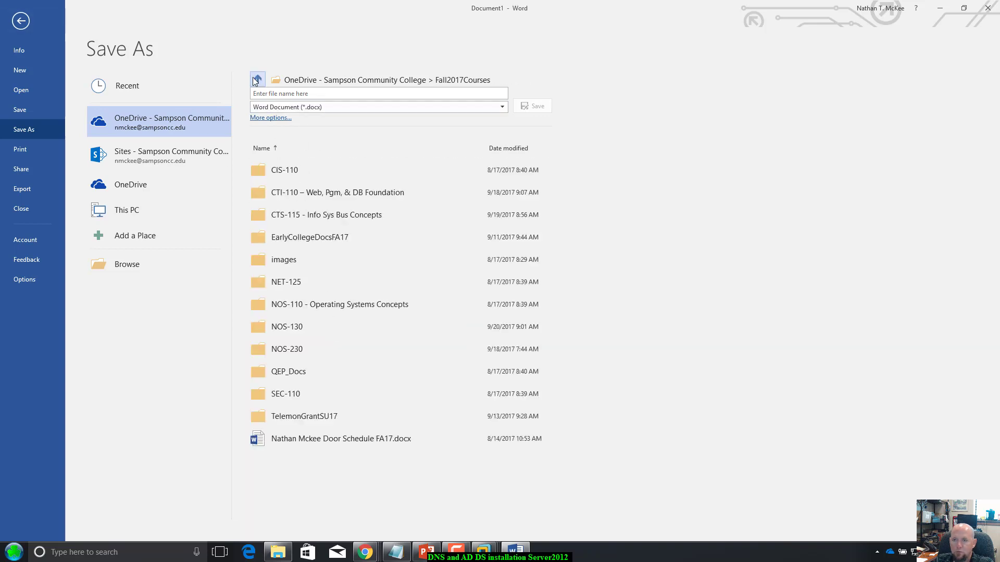
click(316, 350)
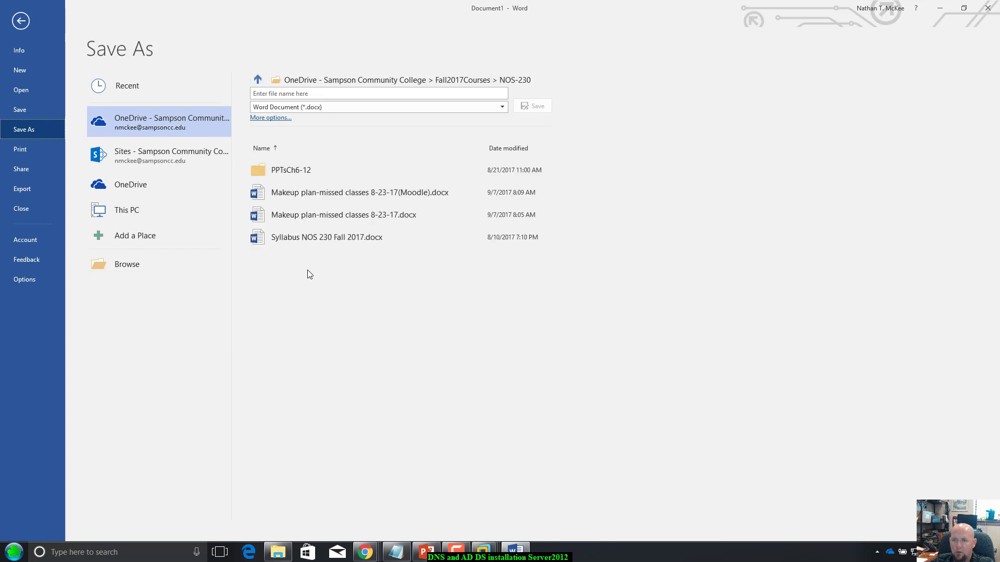
click(293, 94)
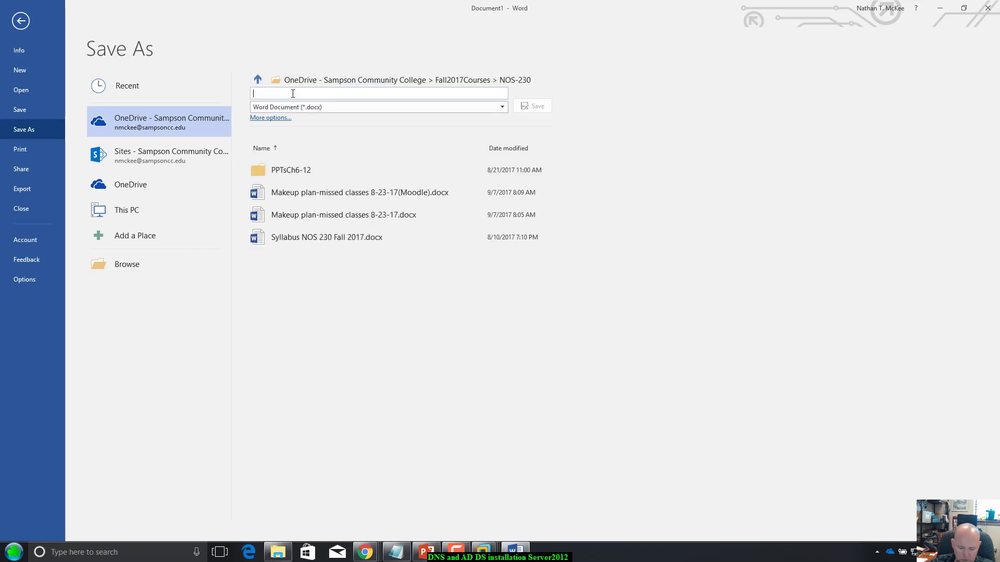
text(9-20-17Classwork)
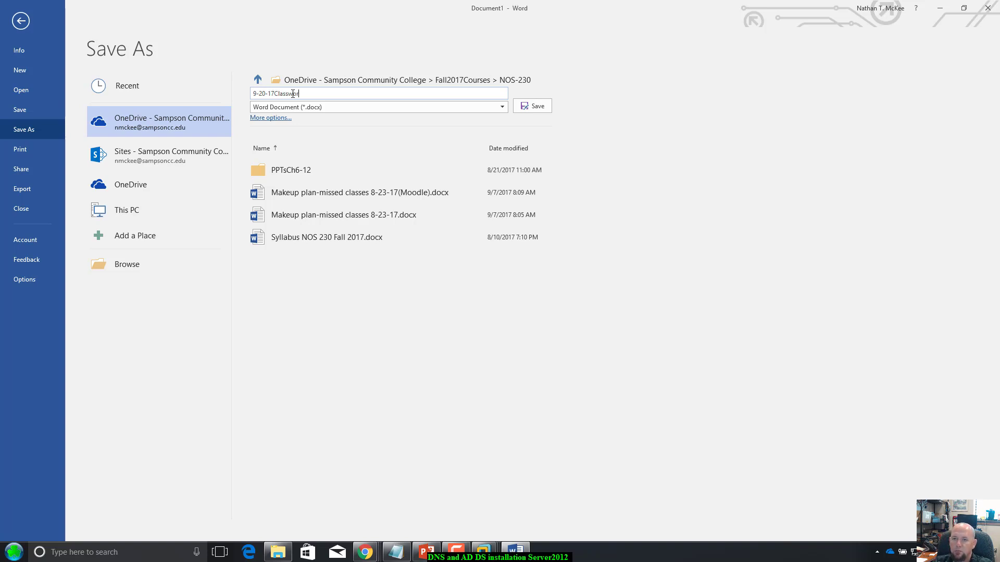
click(543, 105)
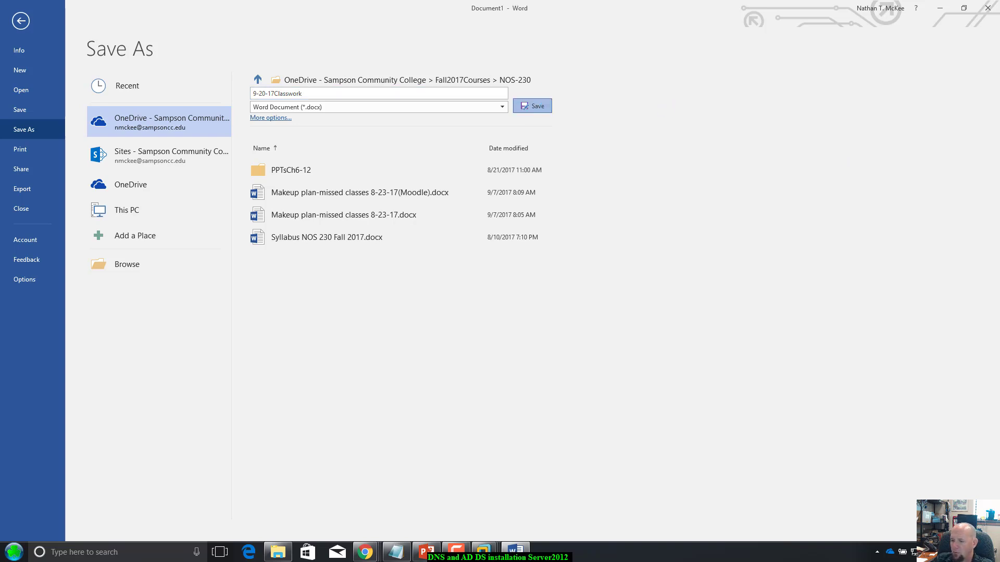
mouse_move(488, 556)
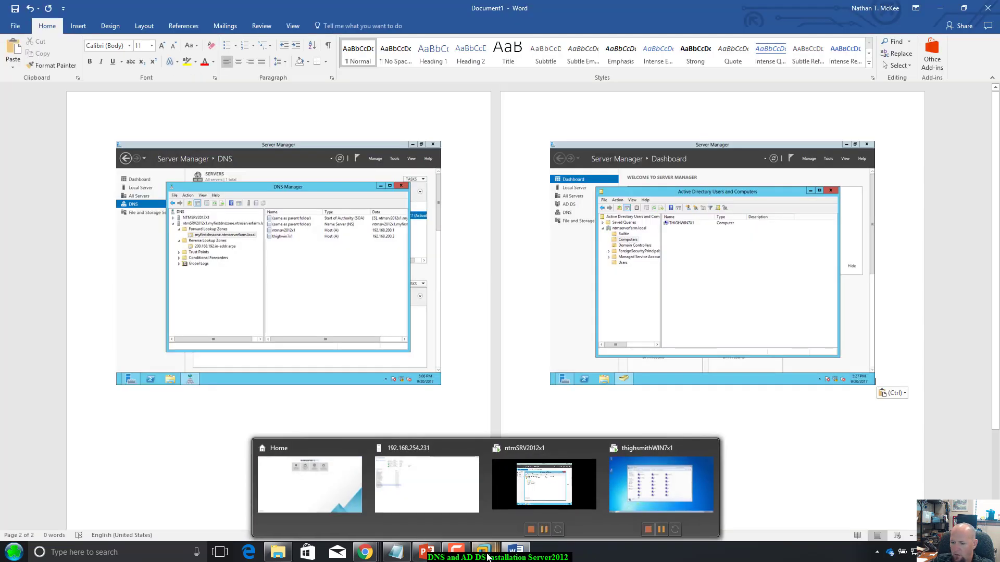